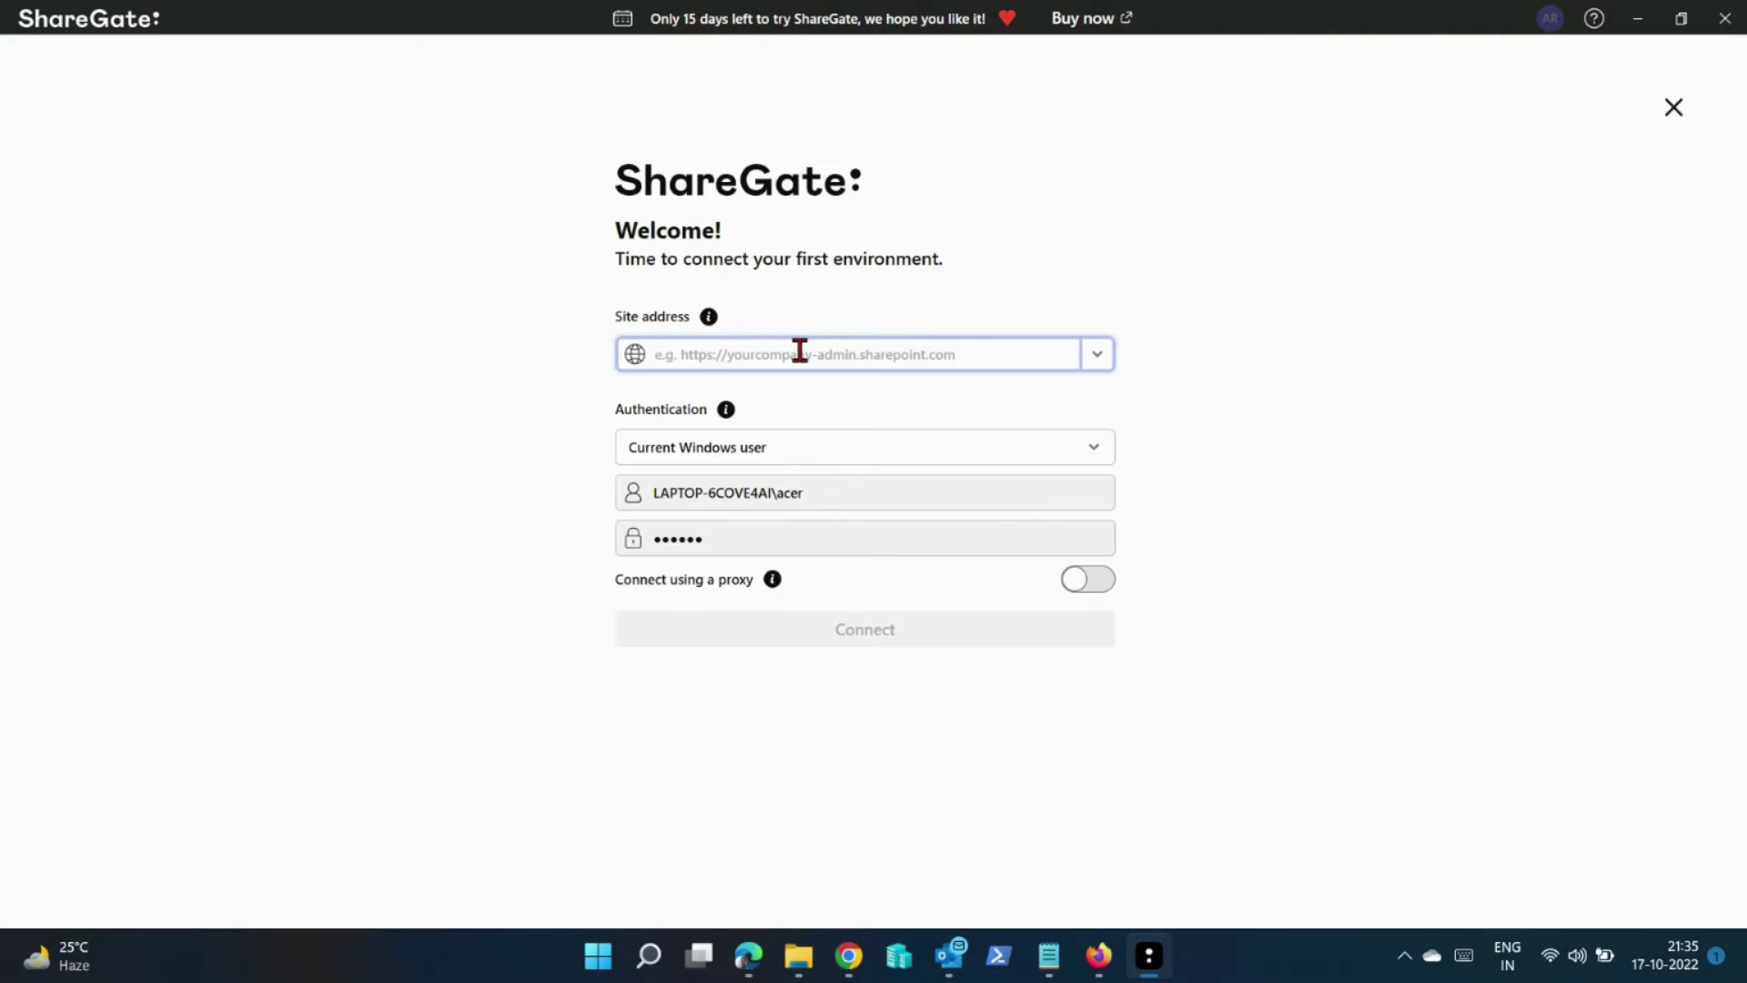
# Connect the Aadishaktee tenant's SharePoint admin site using Browser authentication with the admin account.
pyautogui.write('https://aadishaktee-admin.sharepoint.com/')
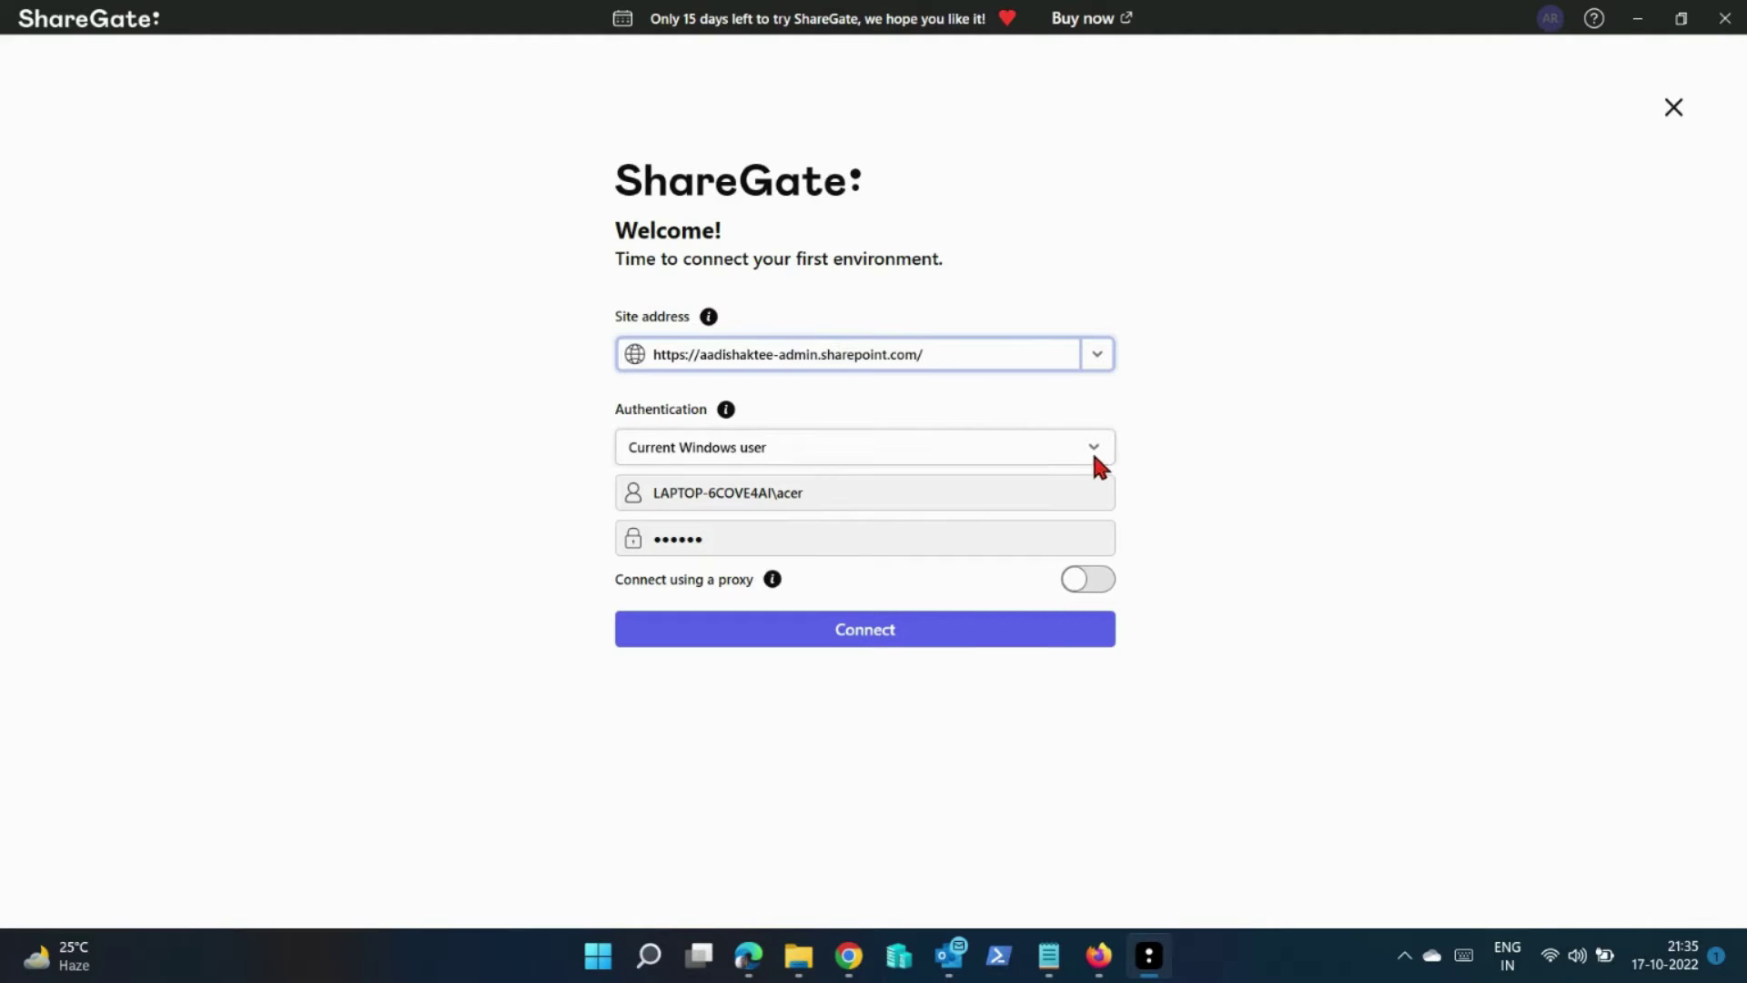
pyautogui.click(1090, 449)
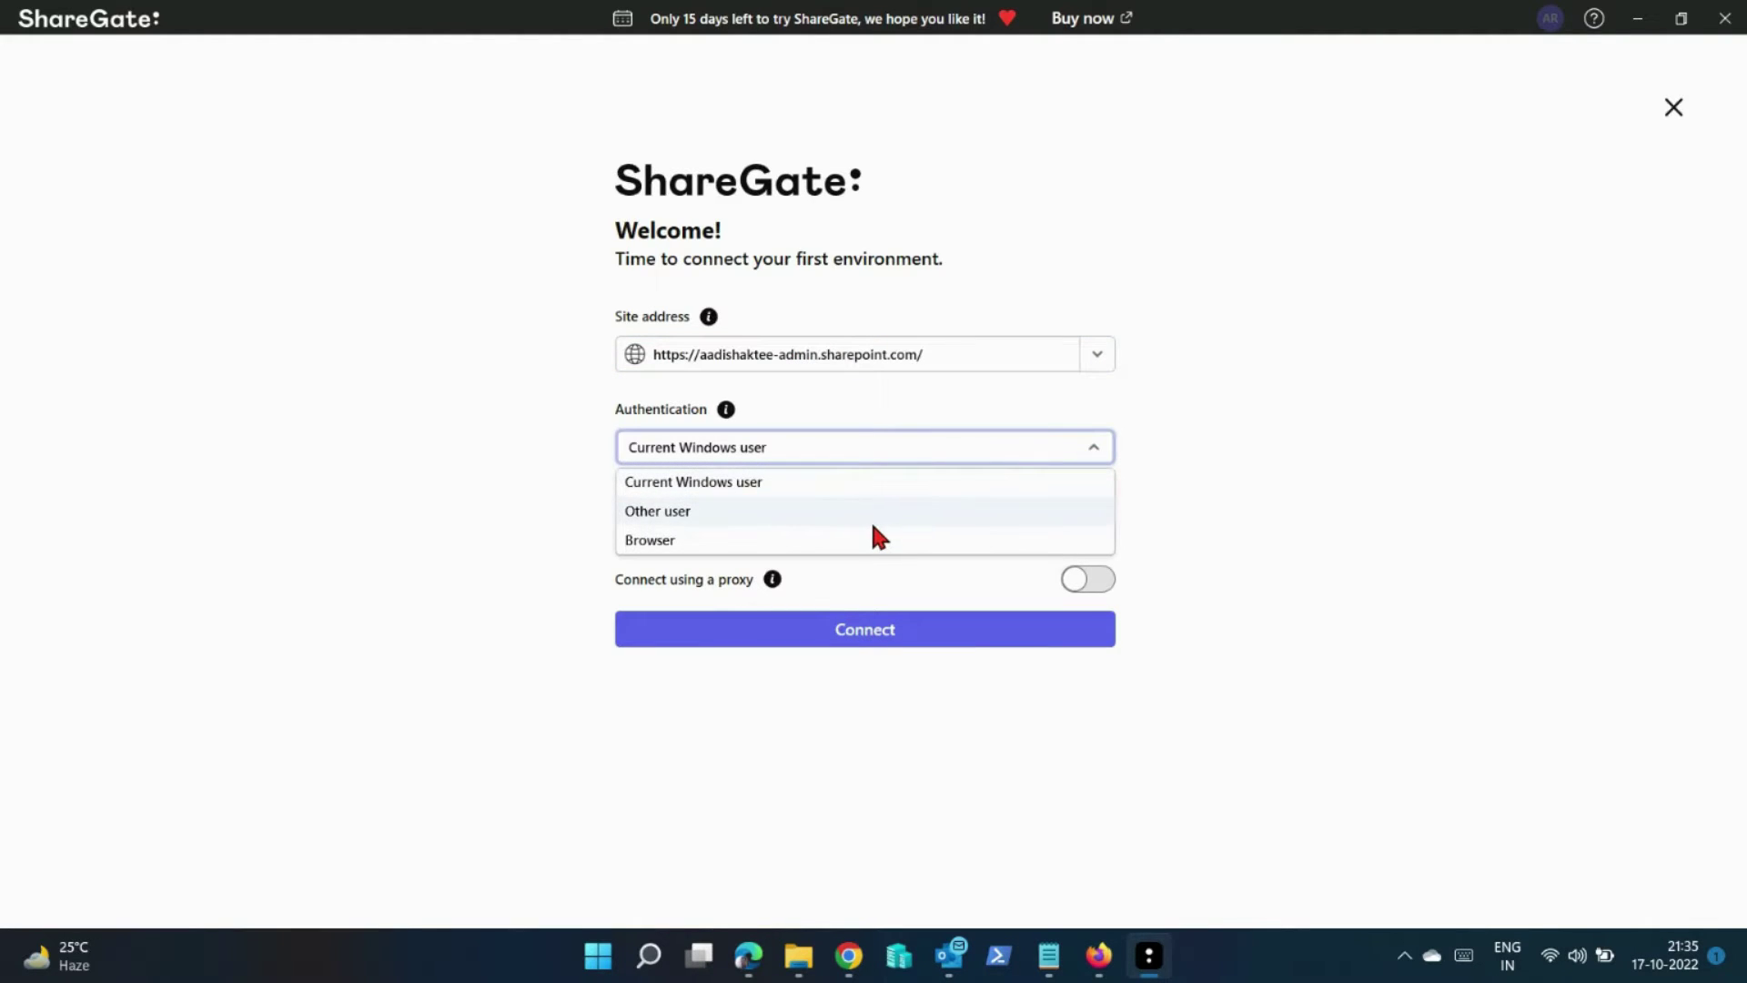
pyautogui.click(858, 541)
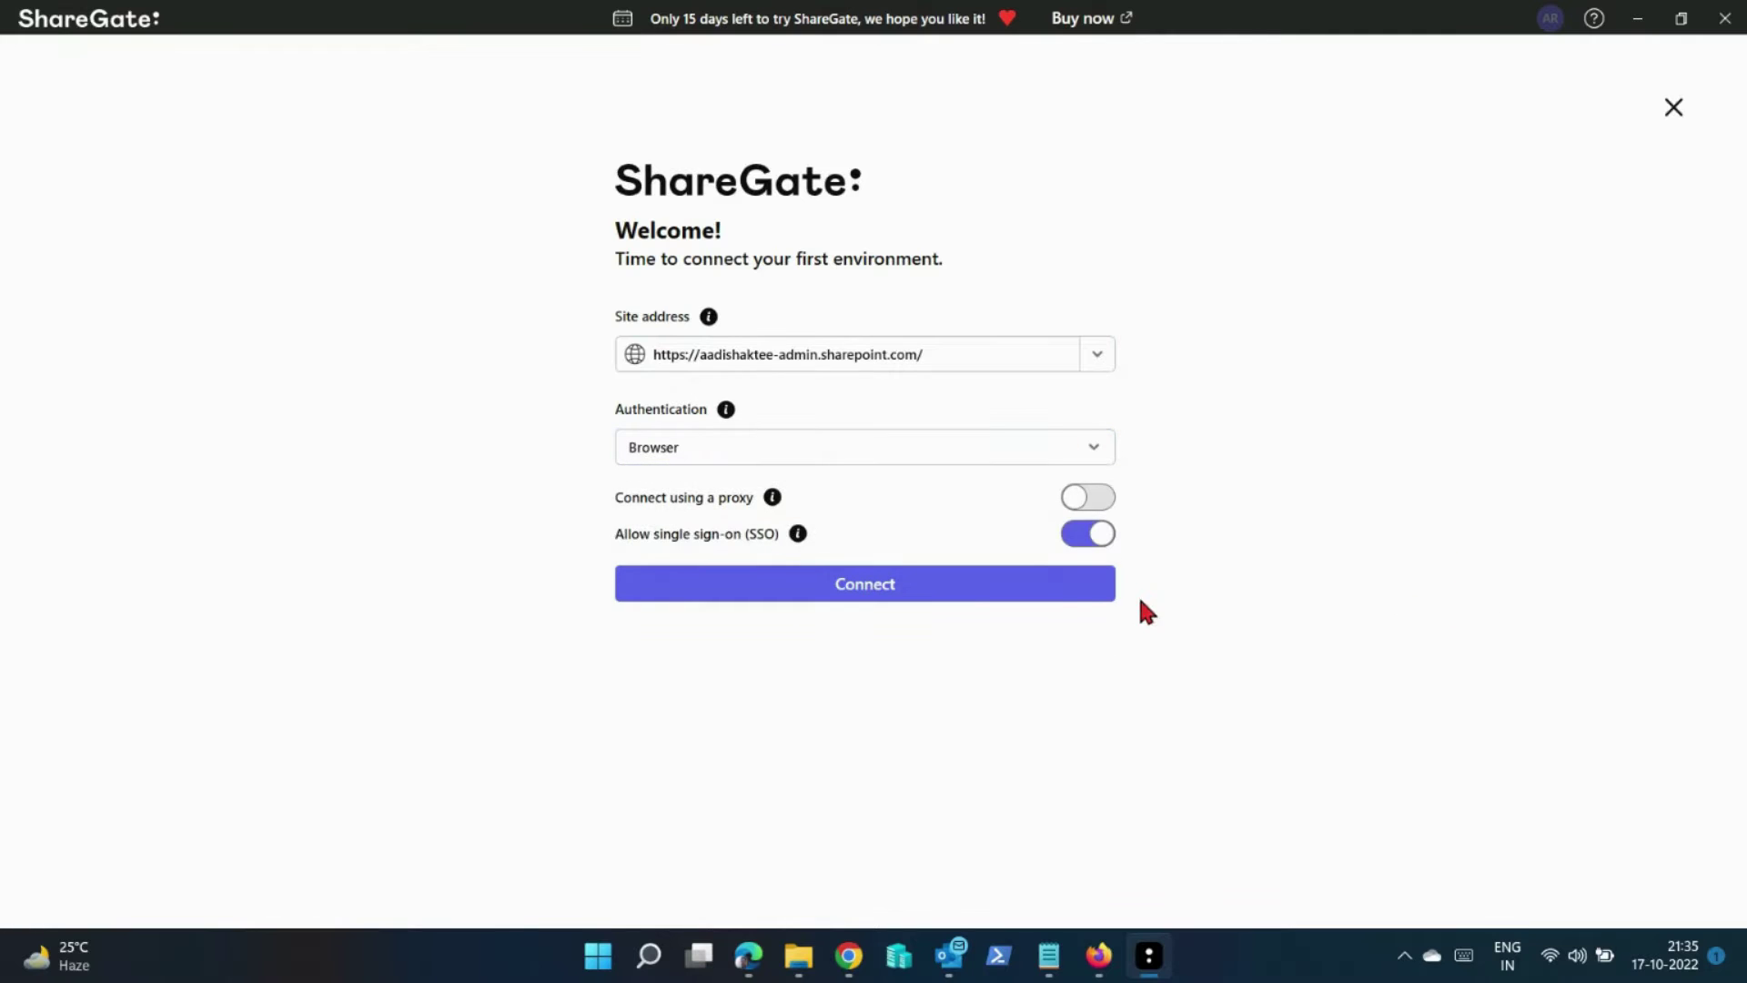
pyautogui.click(902, 594)
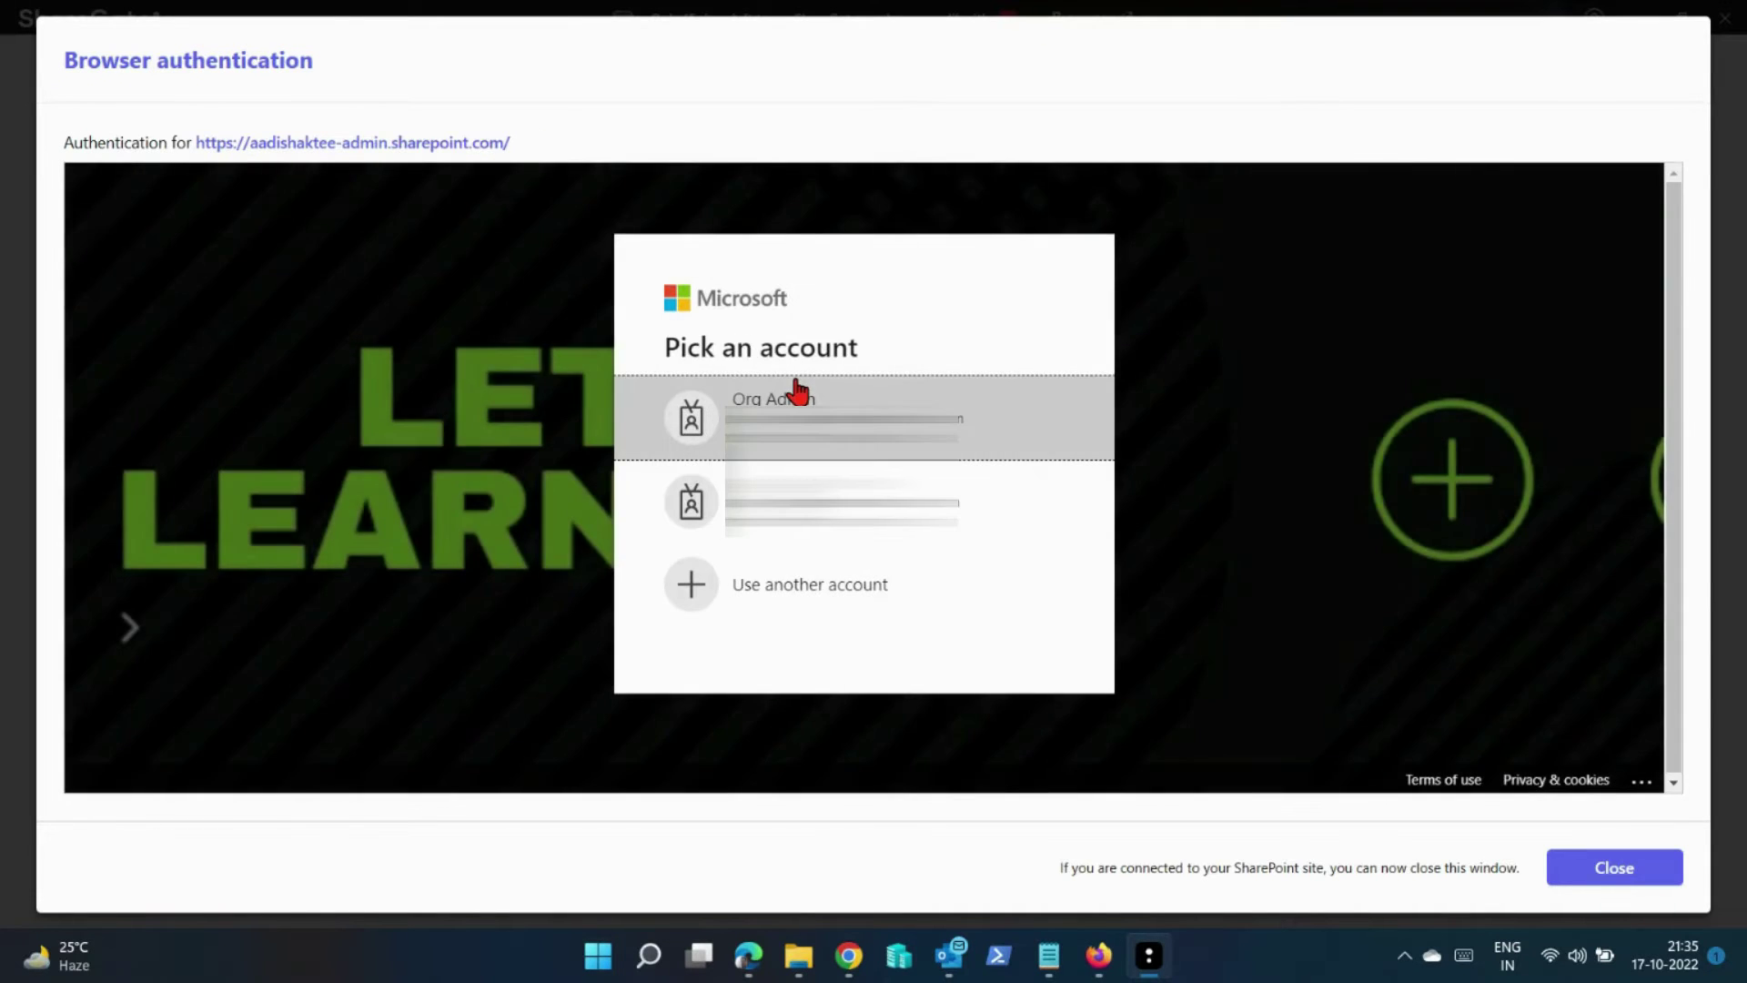
pyautogui.click(797, 398)
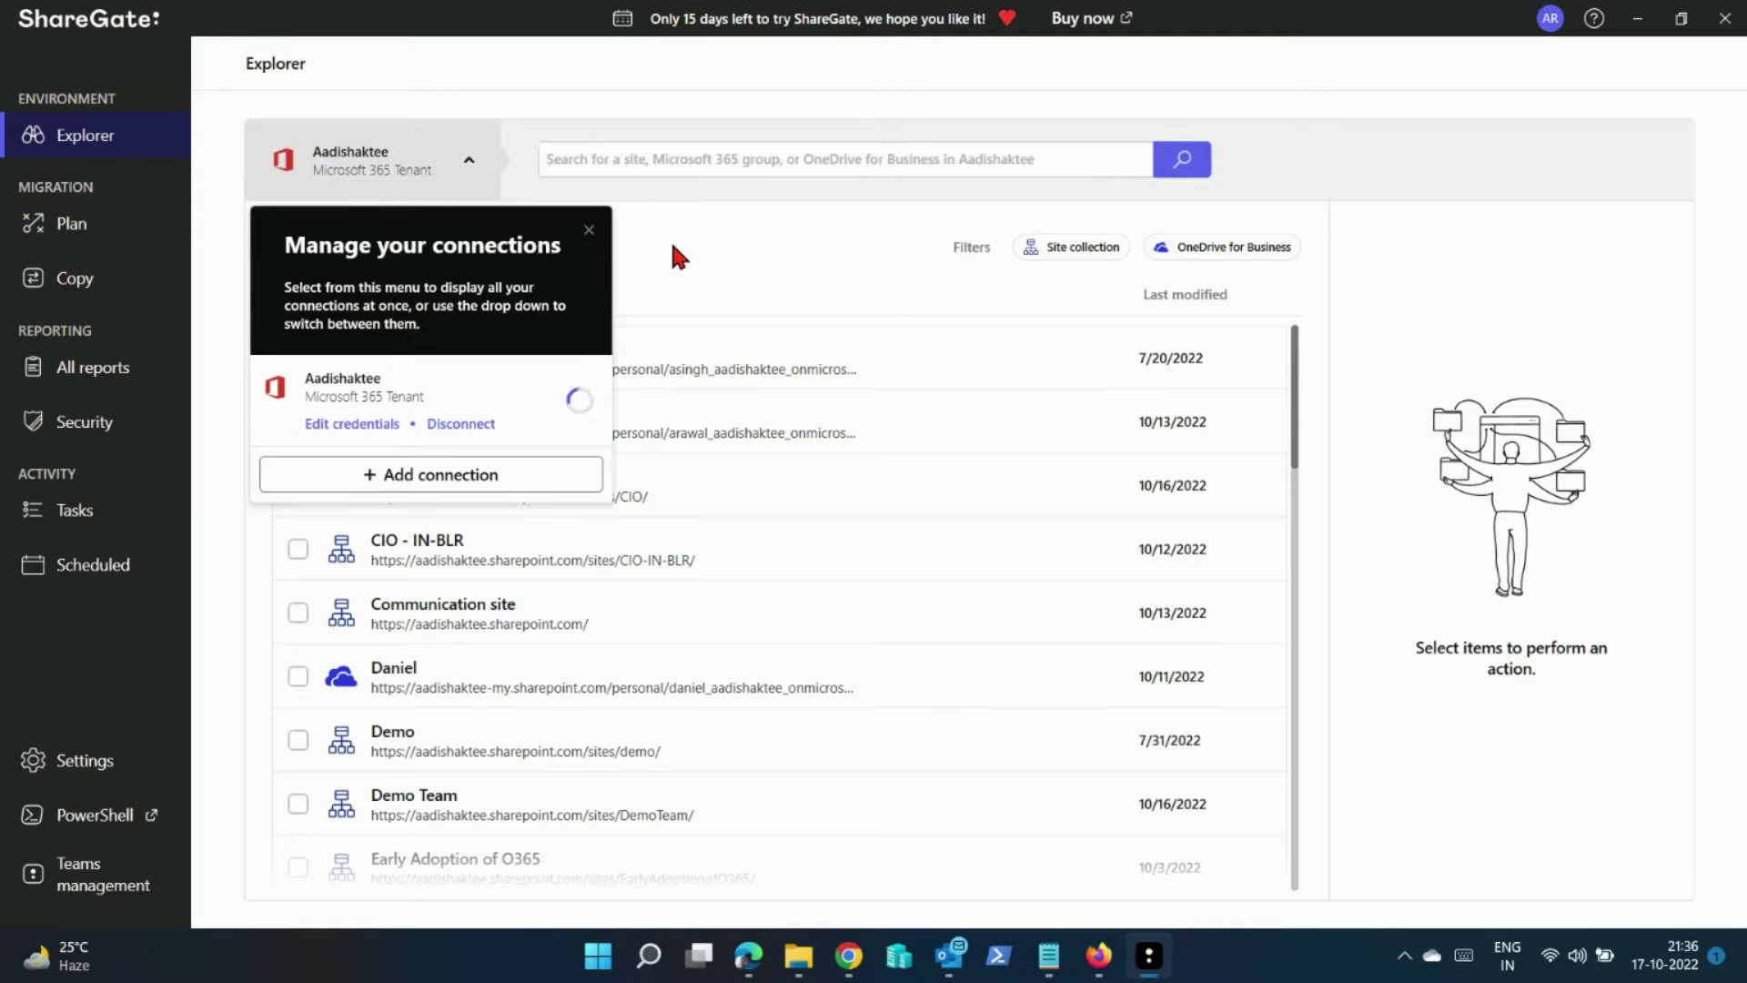
pyautogui.click(588, 231)
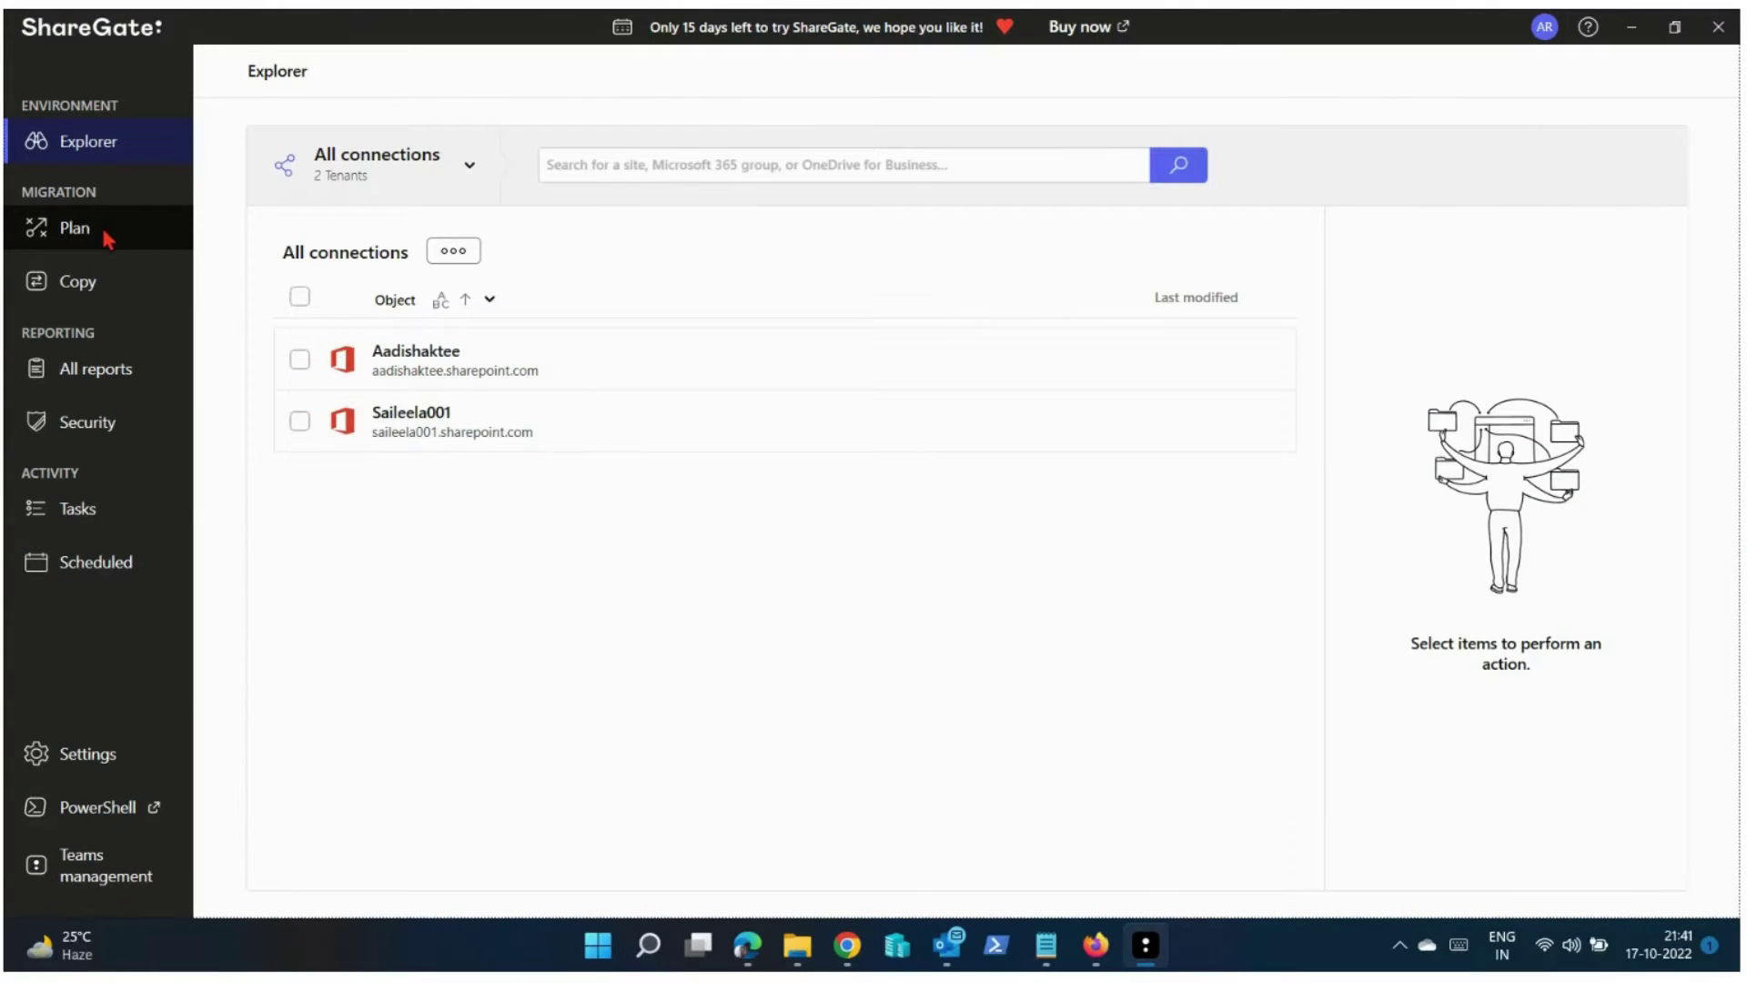
# Begin a Plan source analysis with SharePoint and Microsoft 365 as the analysis type.
pyautogui.click(74, 227)
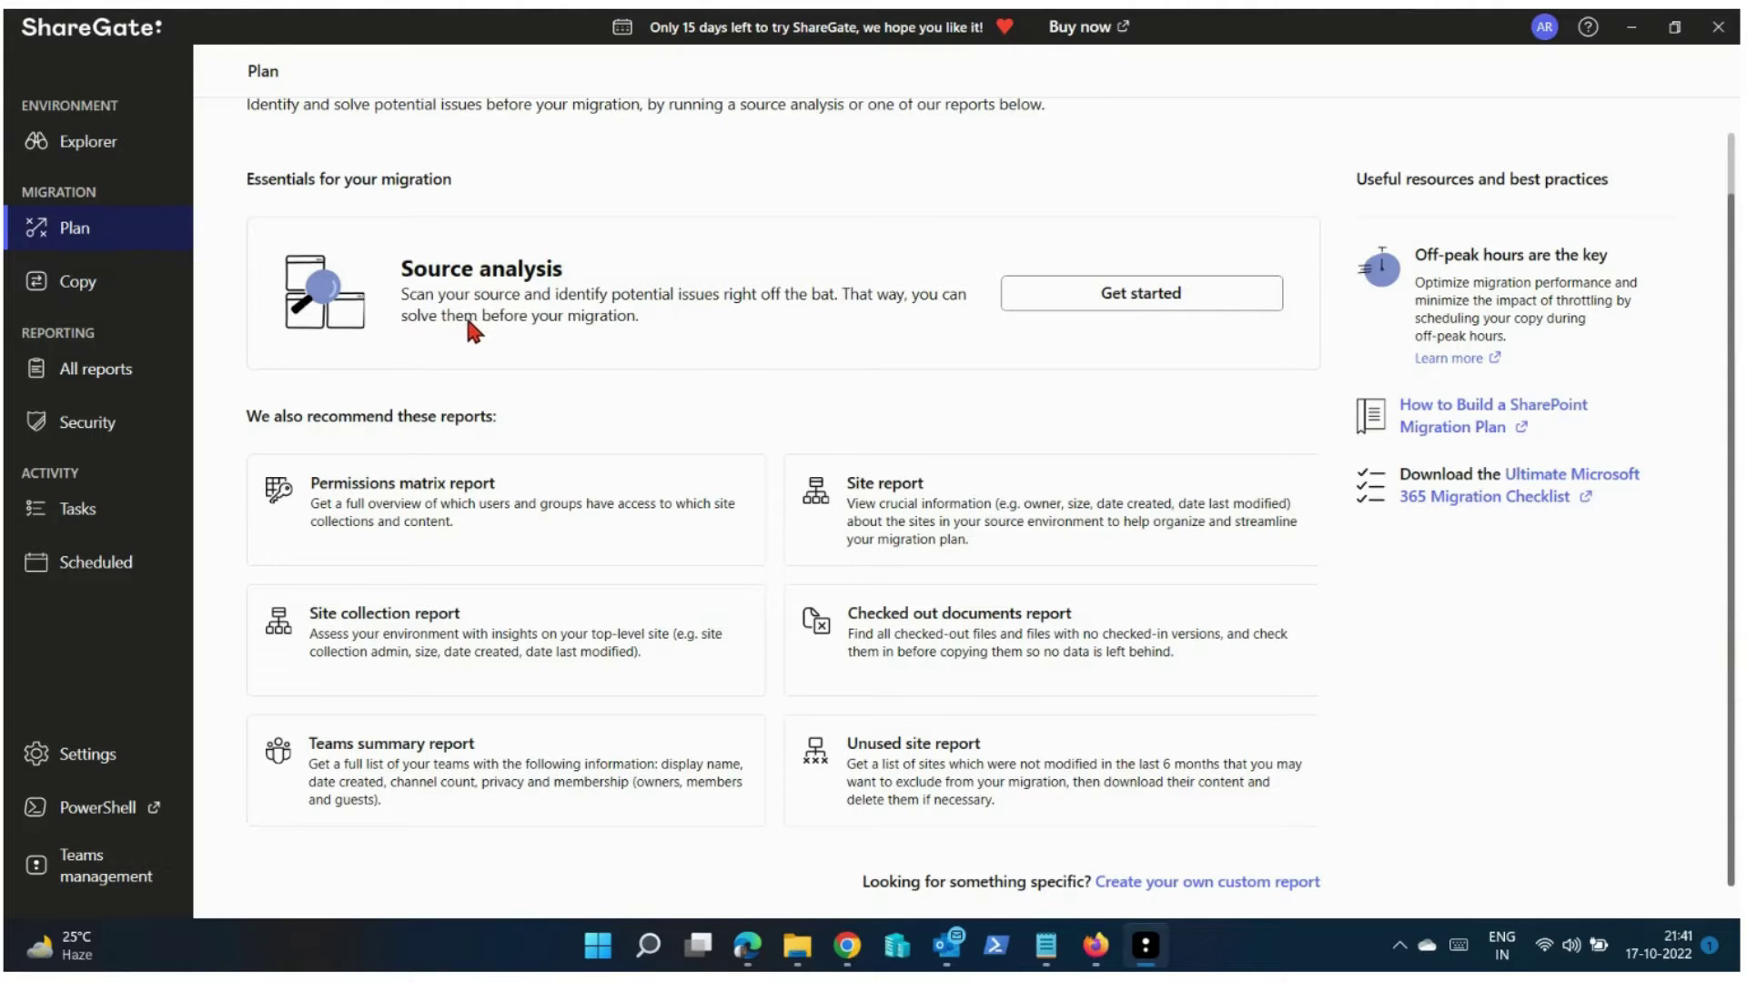
pyautogui.click(1120, 314)
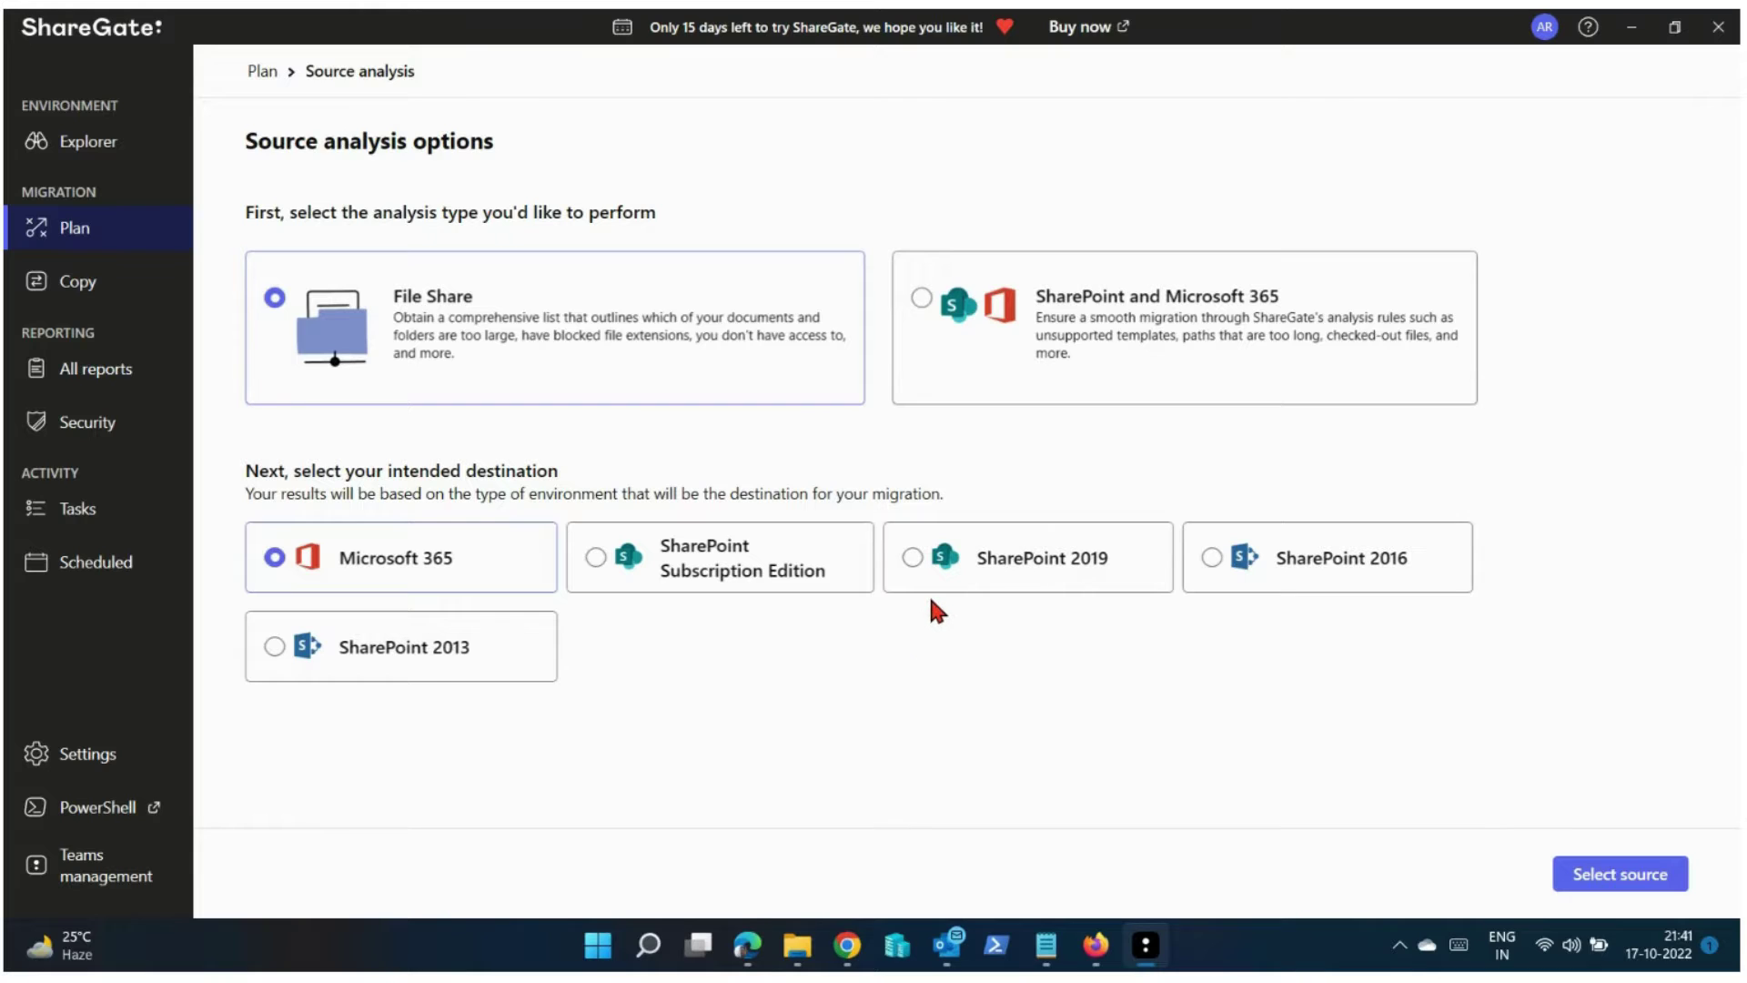
pyautogui.click(920, 298)
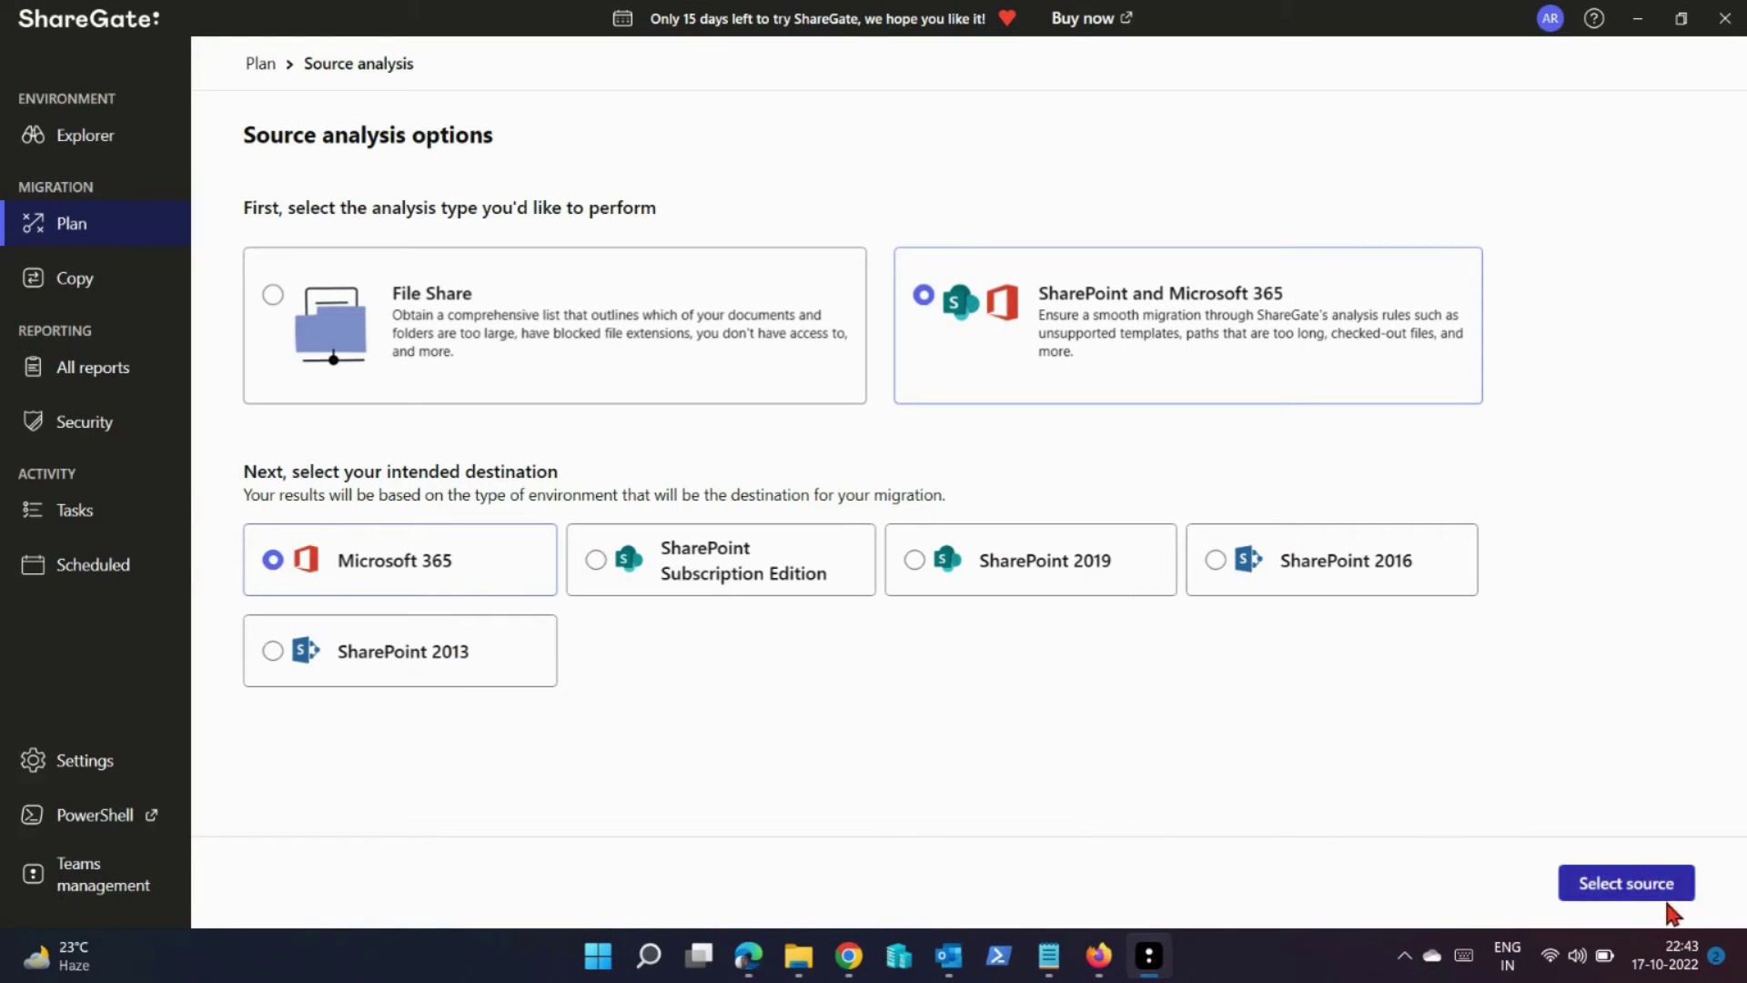
# Analyze all Aadishaktee site collections, filtered to site collections only, excluding OneDrive accounts.
pyautogui.click(1651, 890)
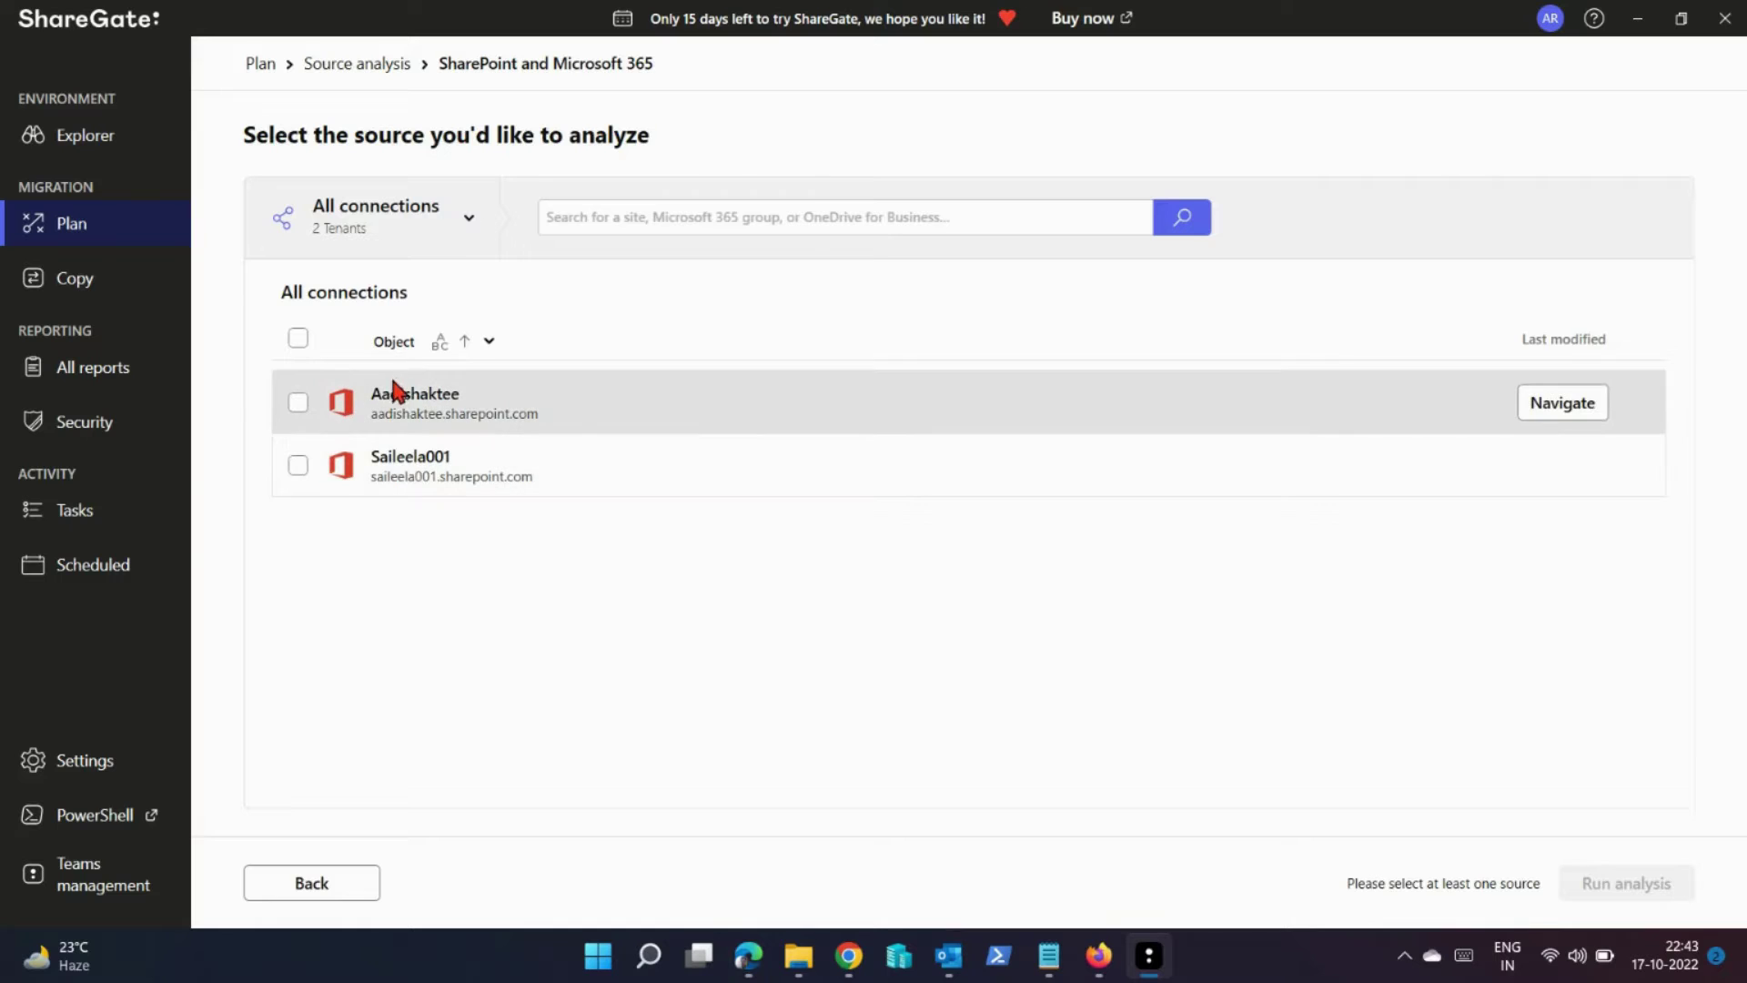
pyautogui.click(389, 397)
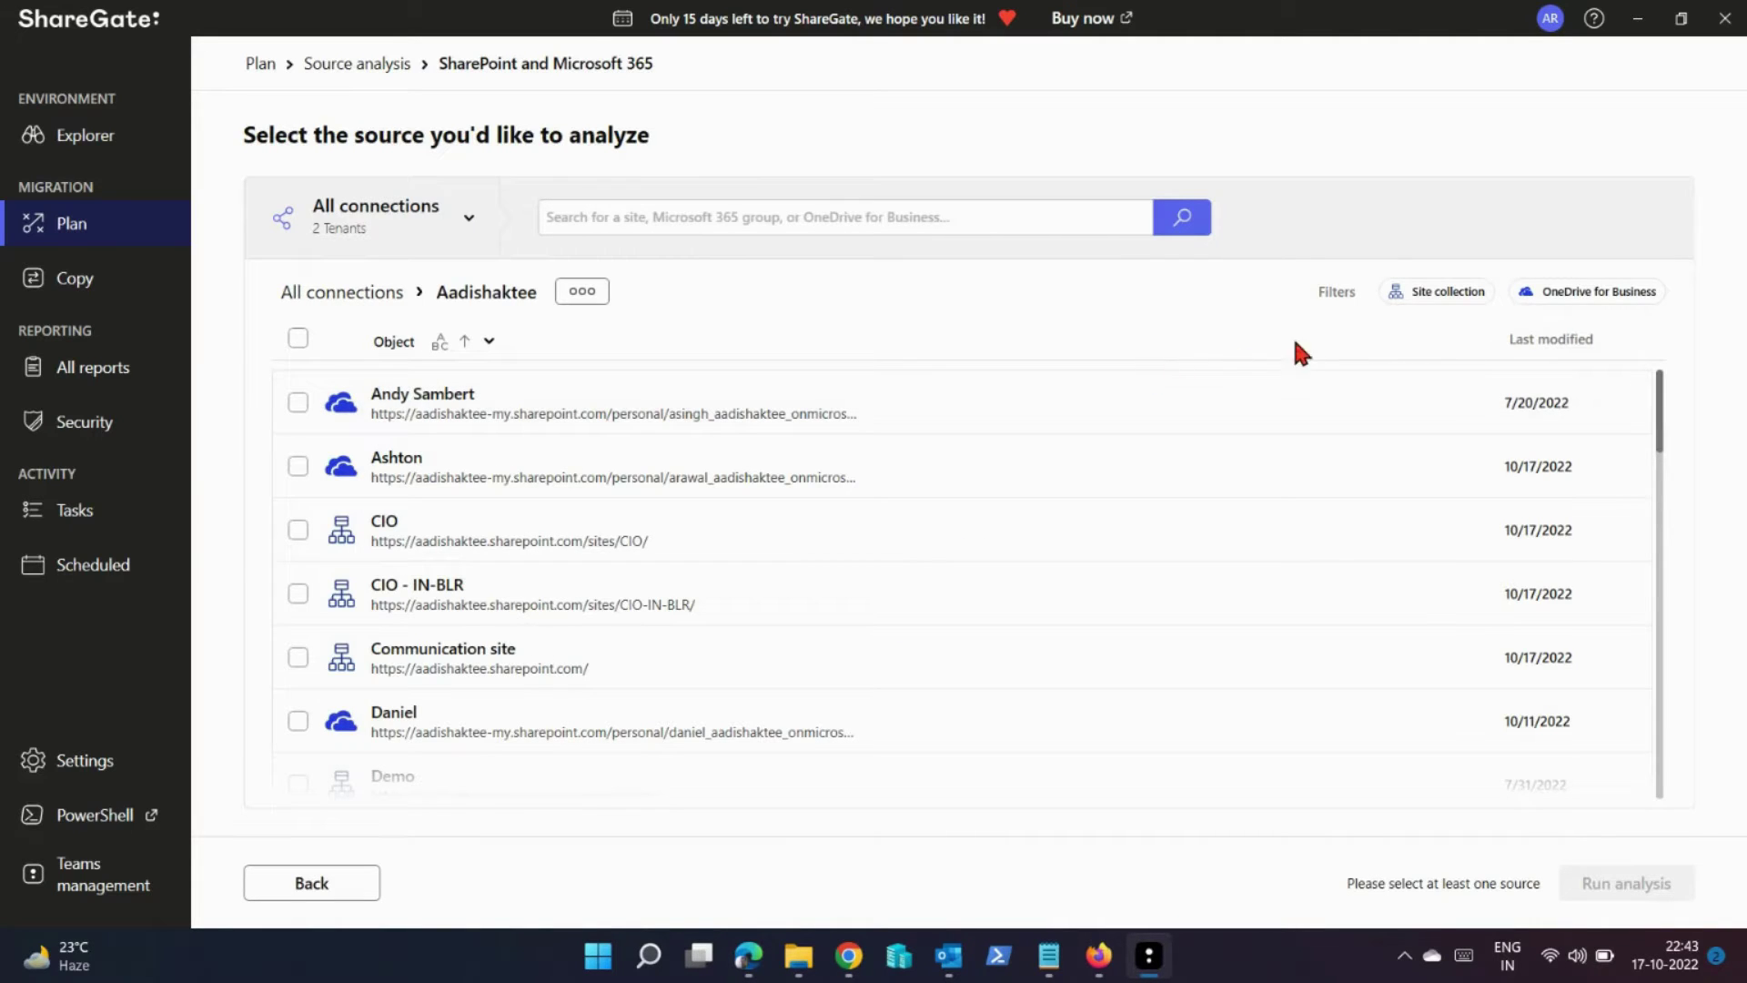
pyautogui.click(1425, 314)
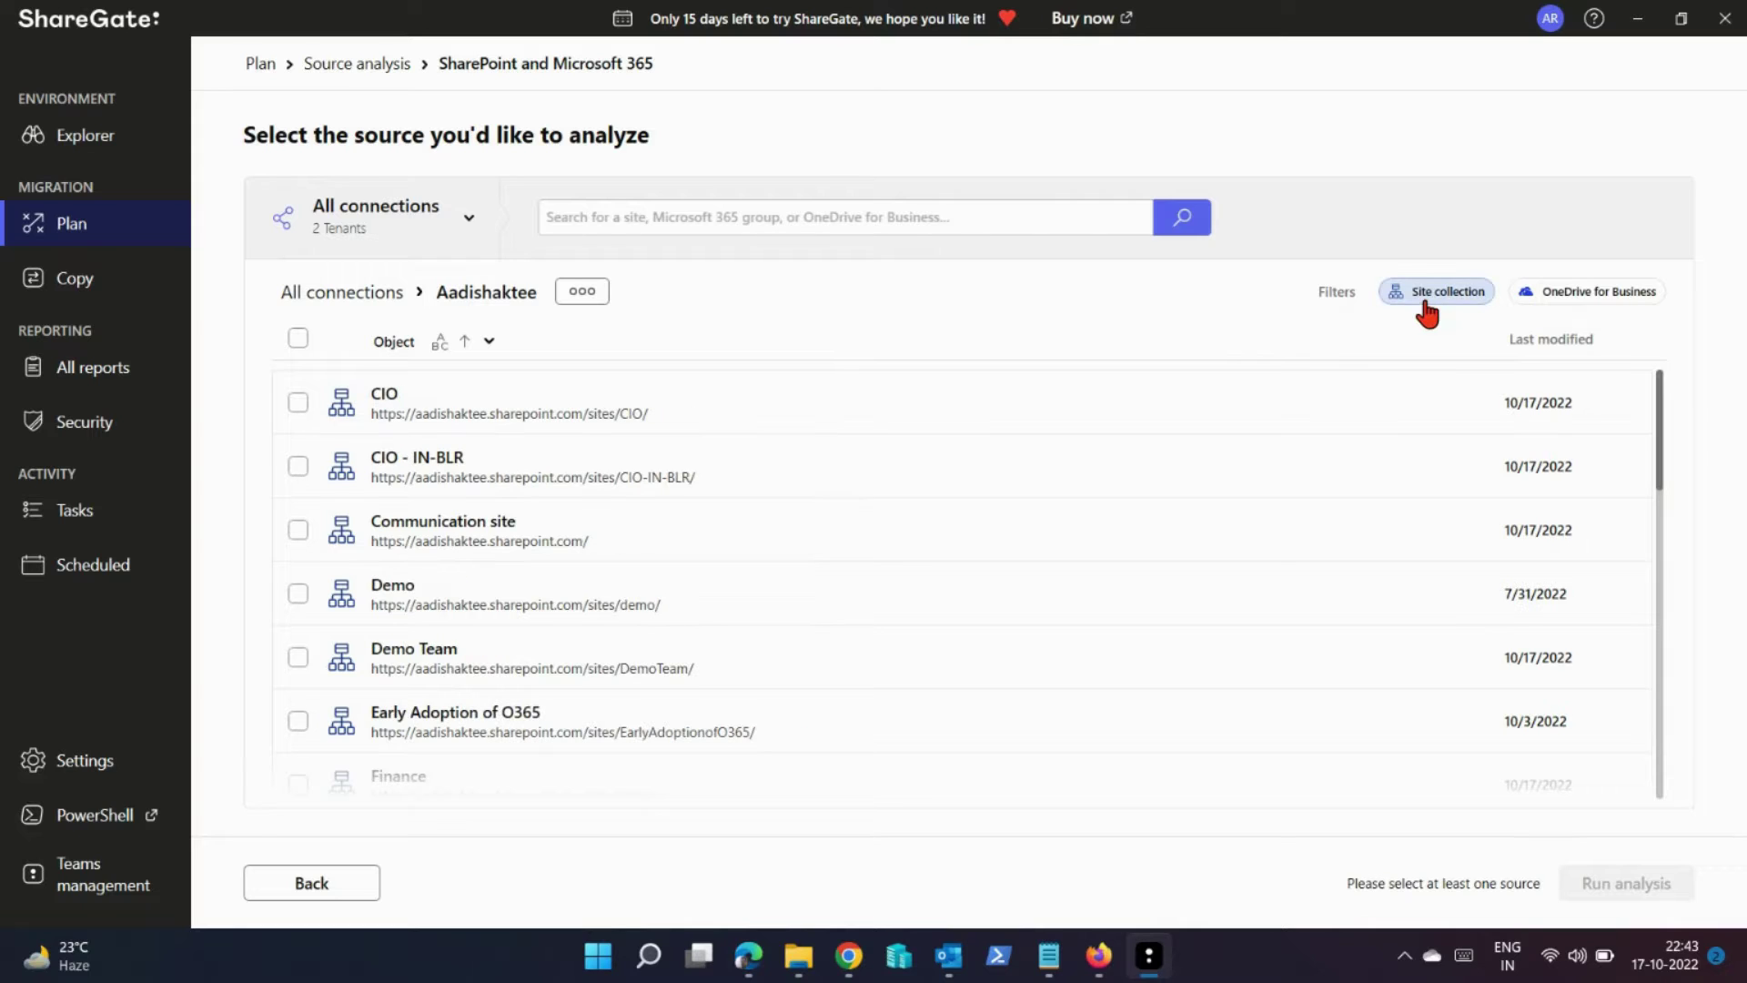
pyautogui.click(1589, 301)
pyautogui.click(1588, 305)
pyautogui.click(296, 338)
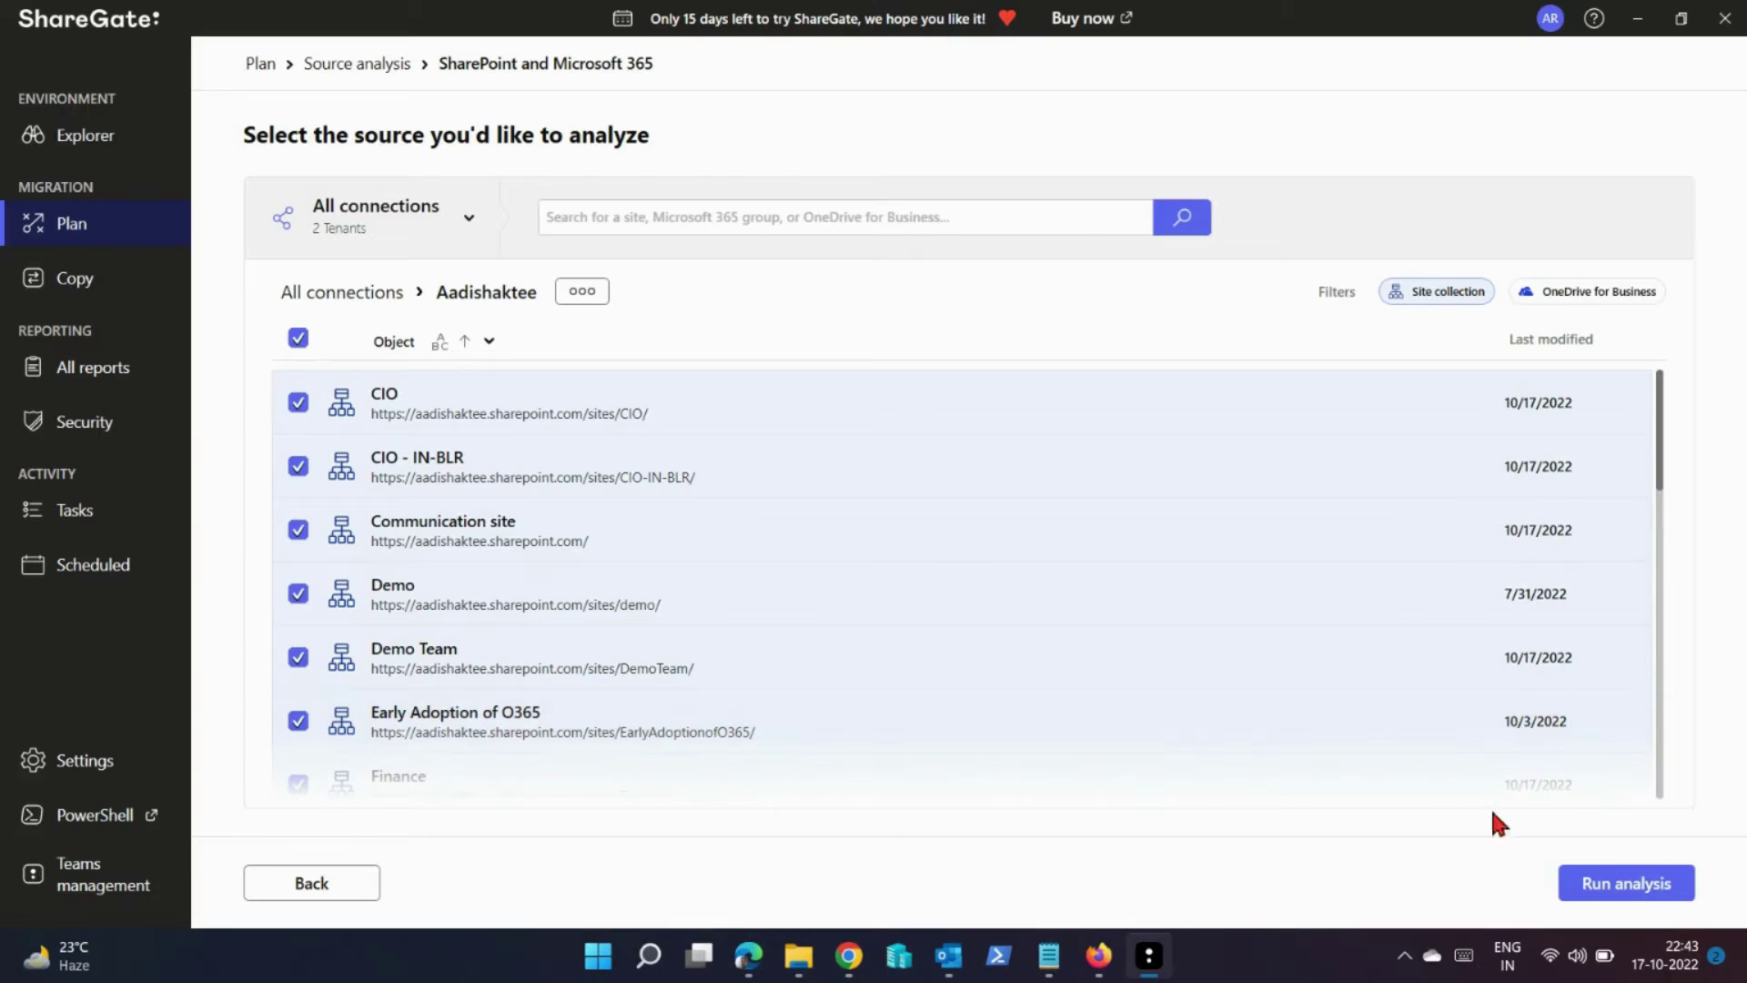
pyautogui.click(1640, 901)
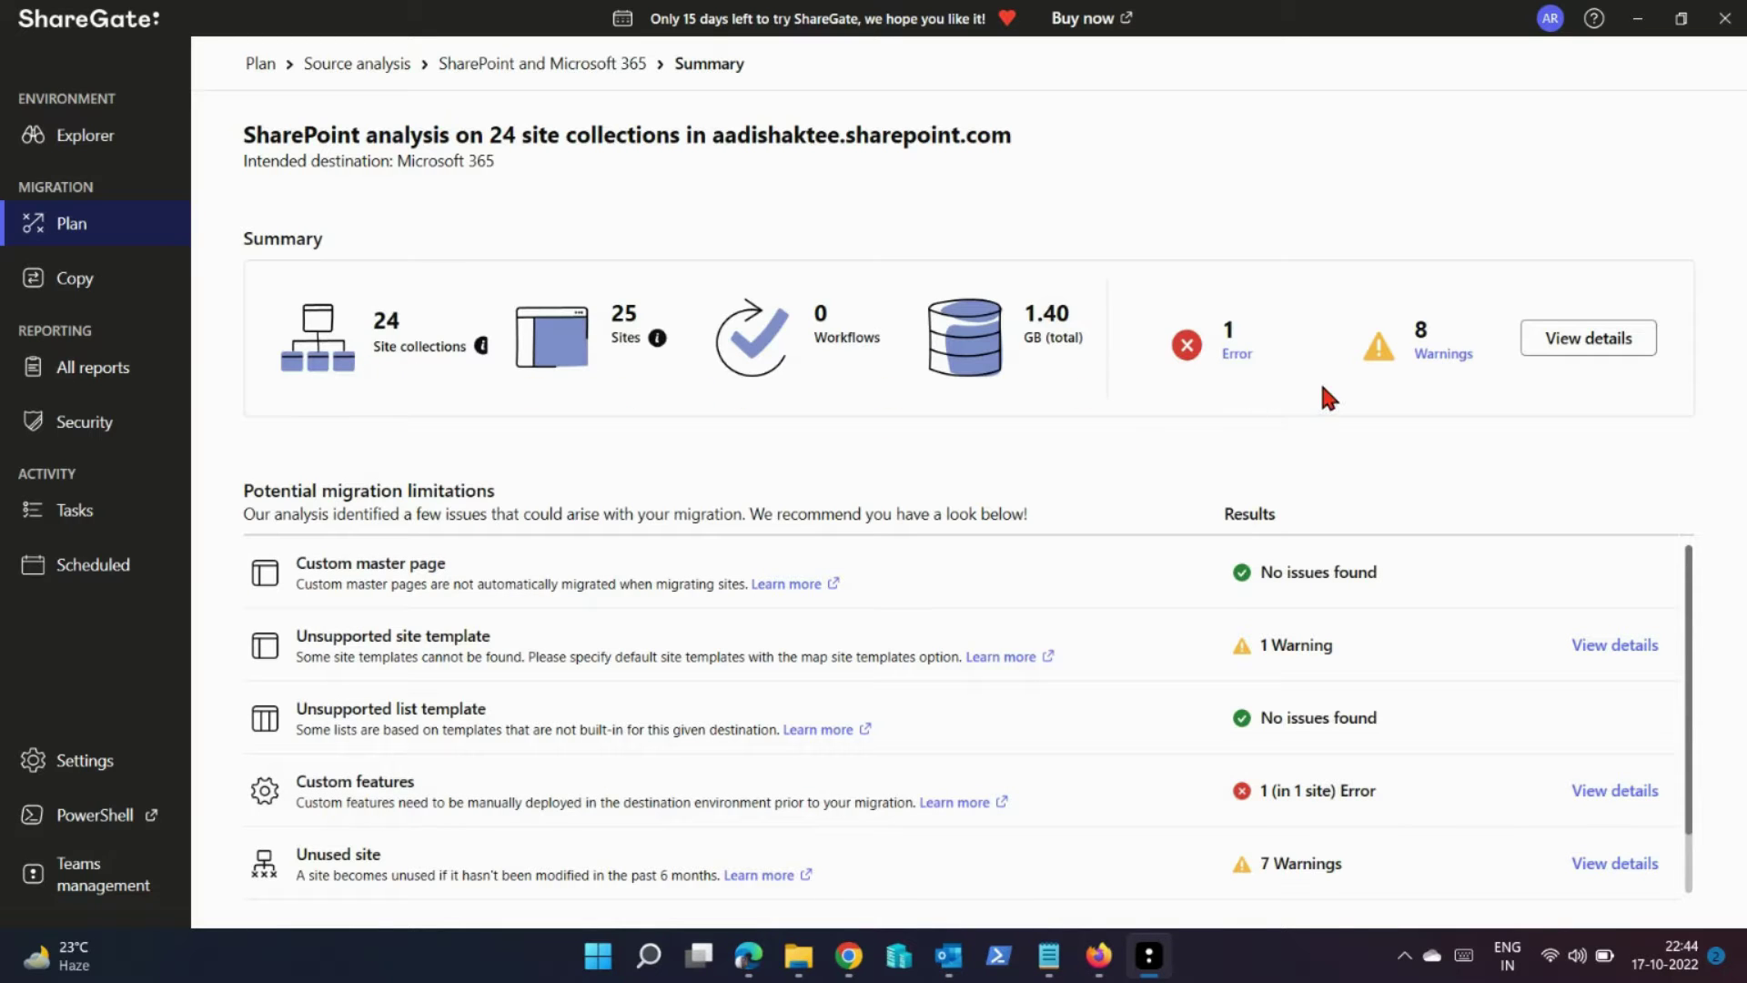
pyautogui.scroll(-1, 1558, 469)
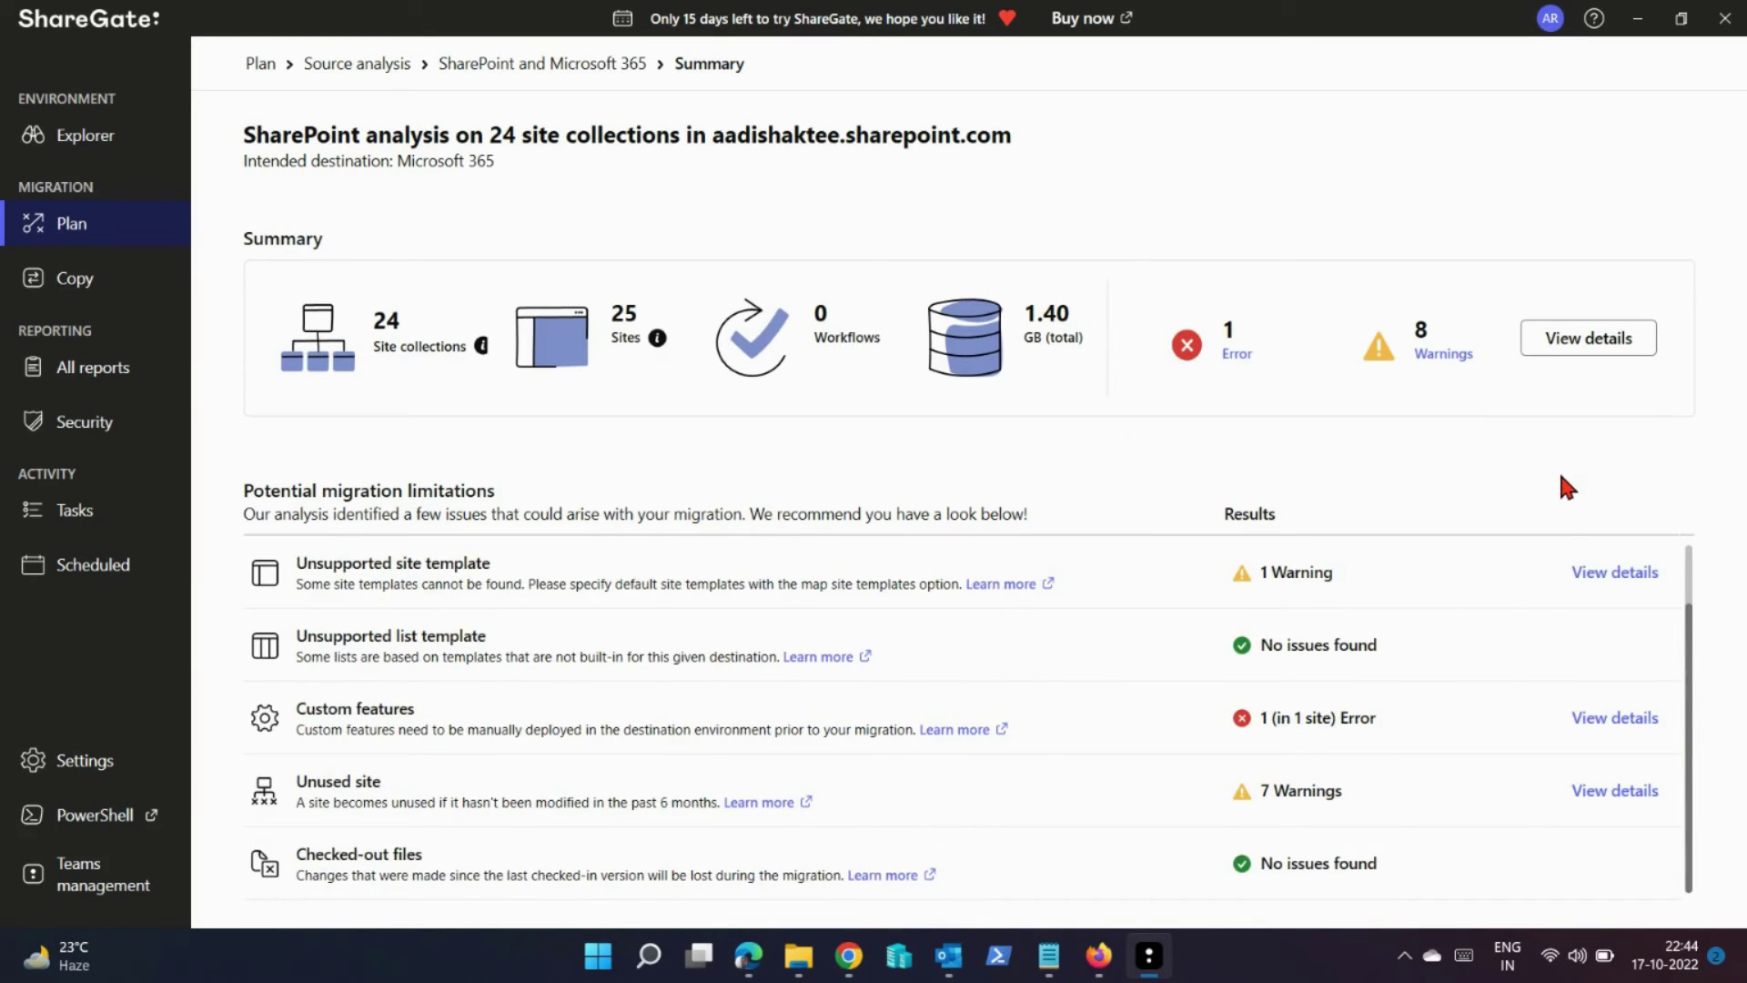
pyautogui.scroll(1, 1559, 470)
pyautogui.click(1583, 651)
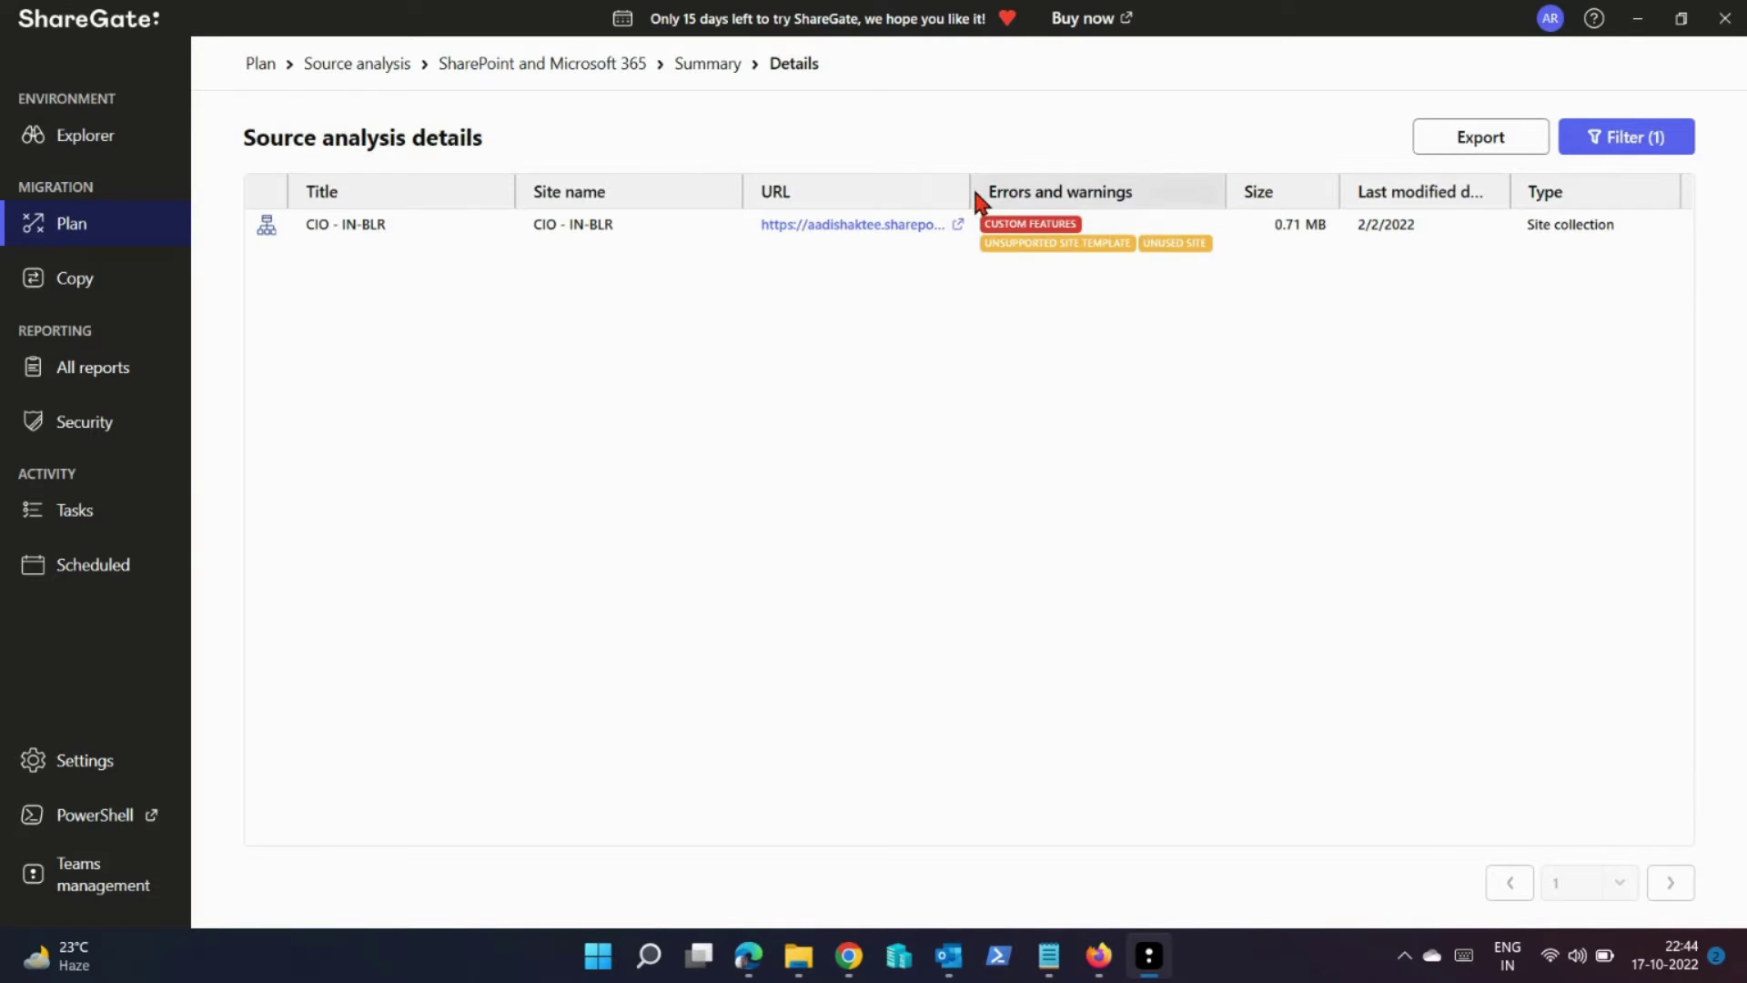
pyautogui.moveTo(966, 187); pyautogui.dragTo(1154, 186)
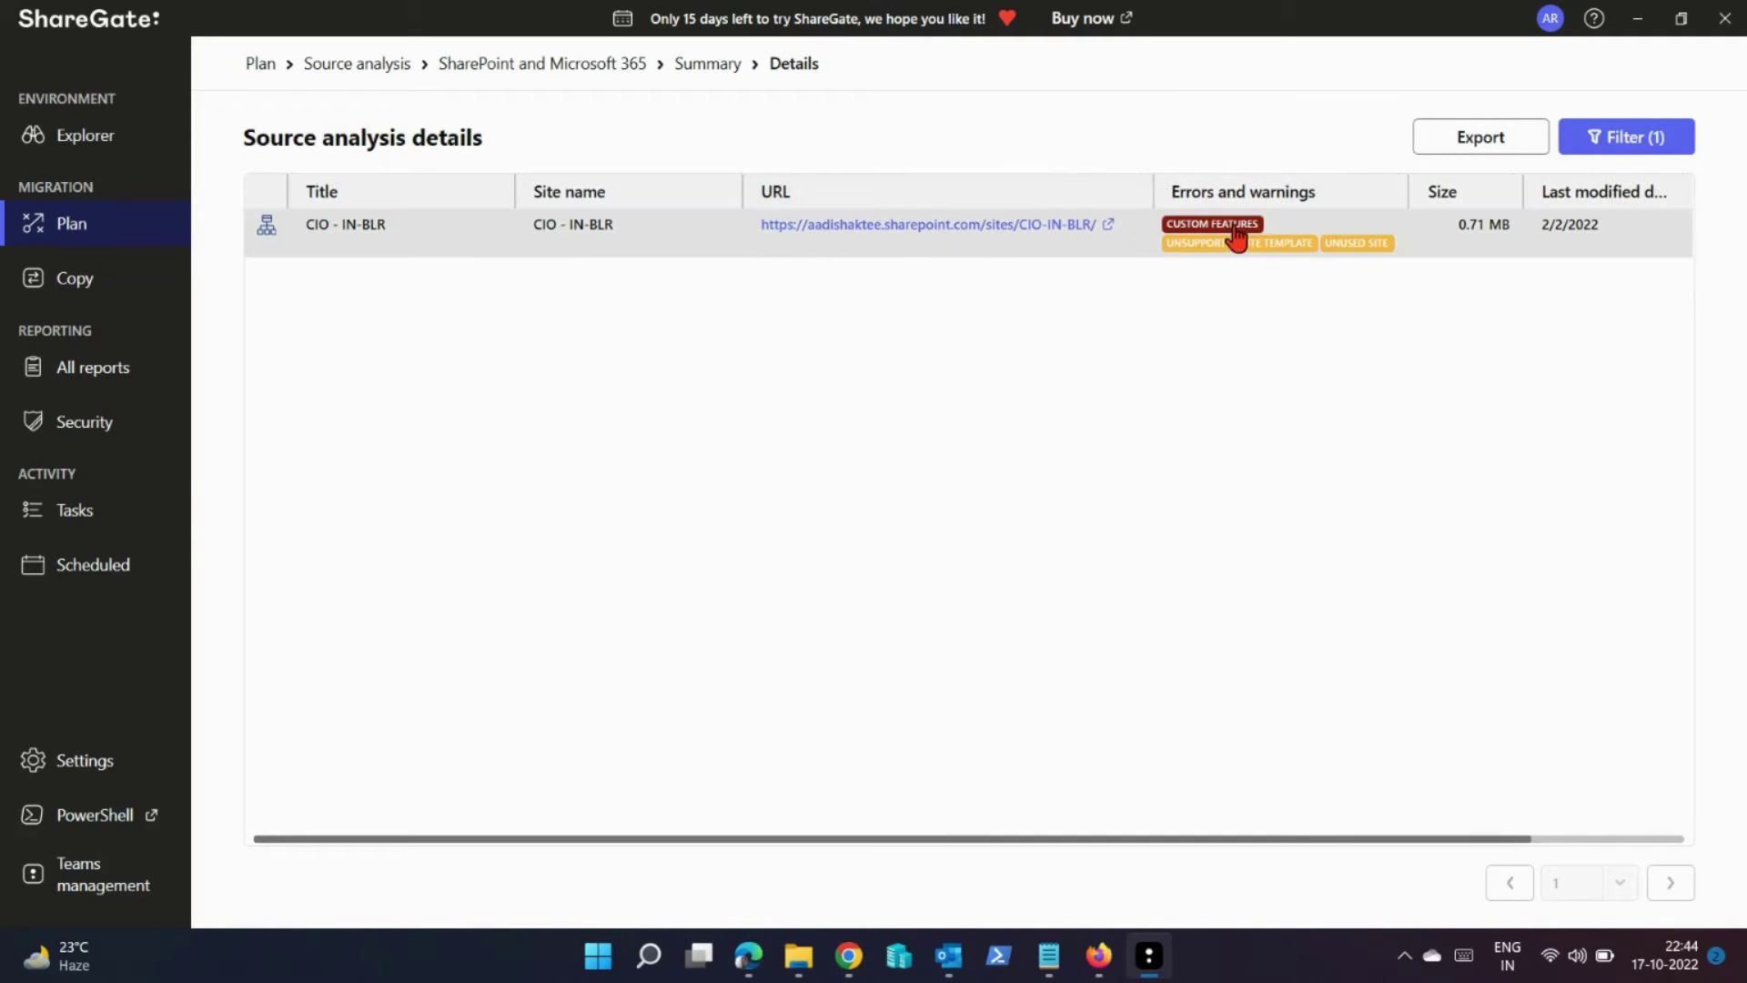
pyautogui.moveTo(1237, 238)
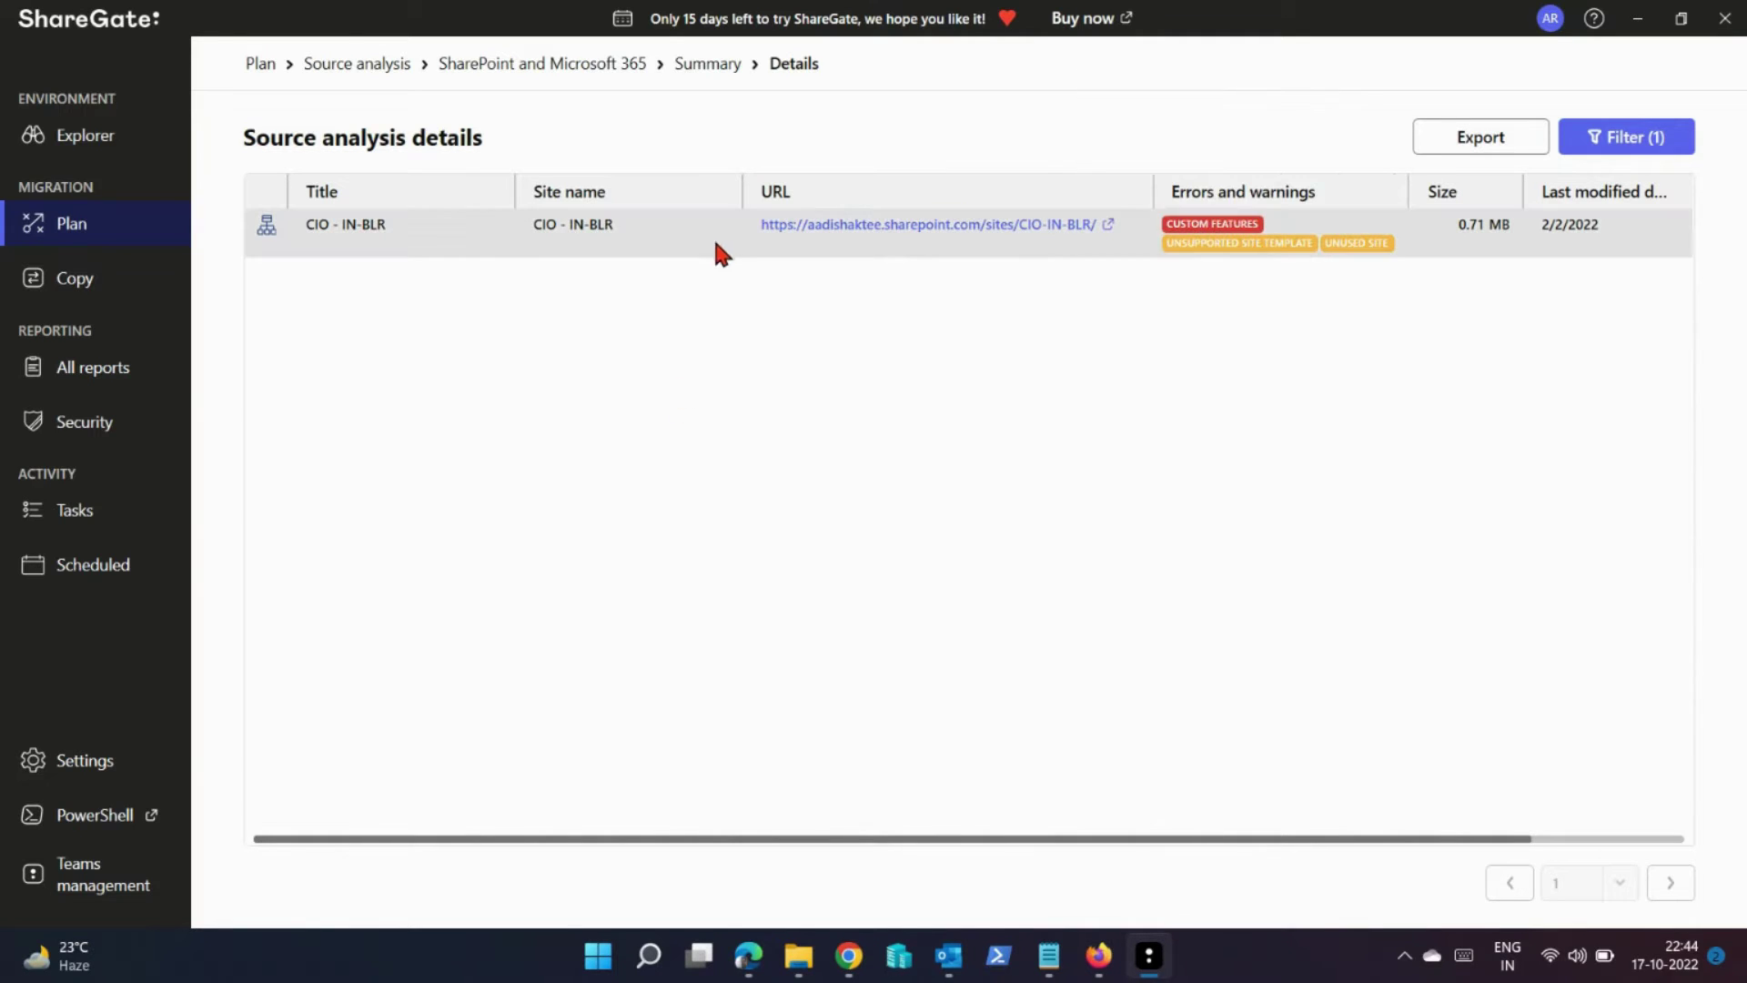
pyautogui.click(701, 65)
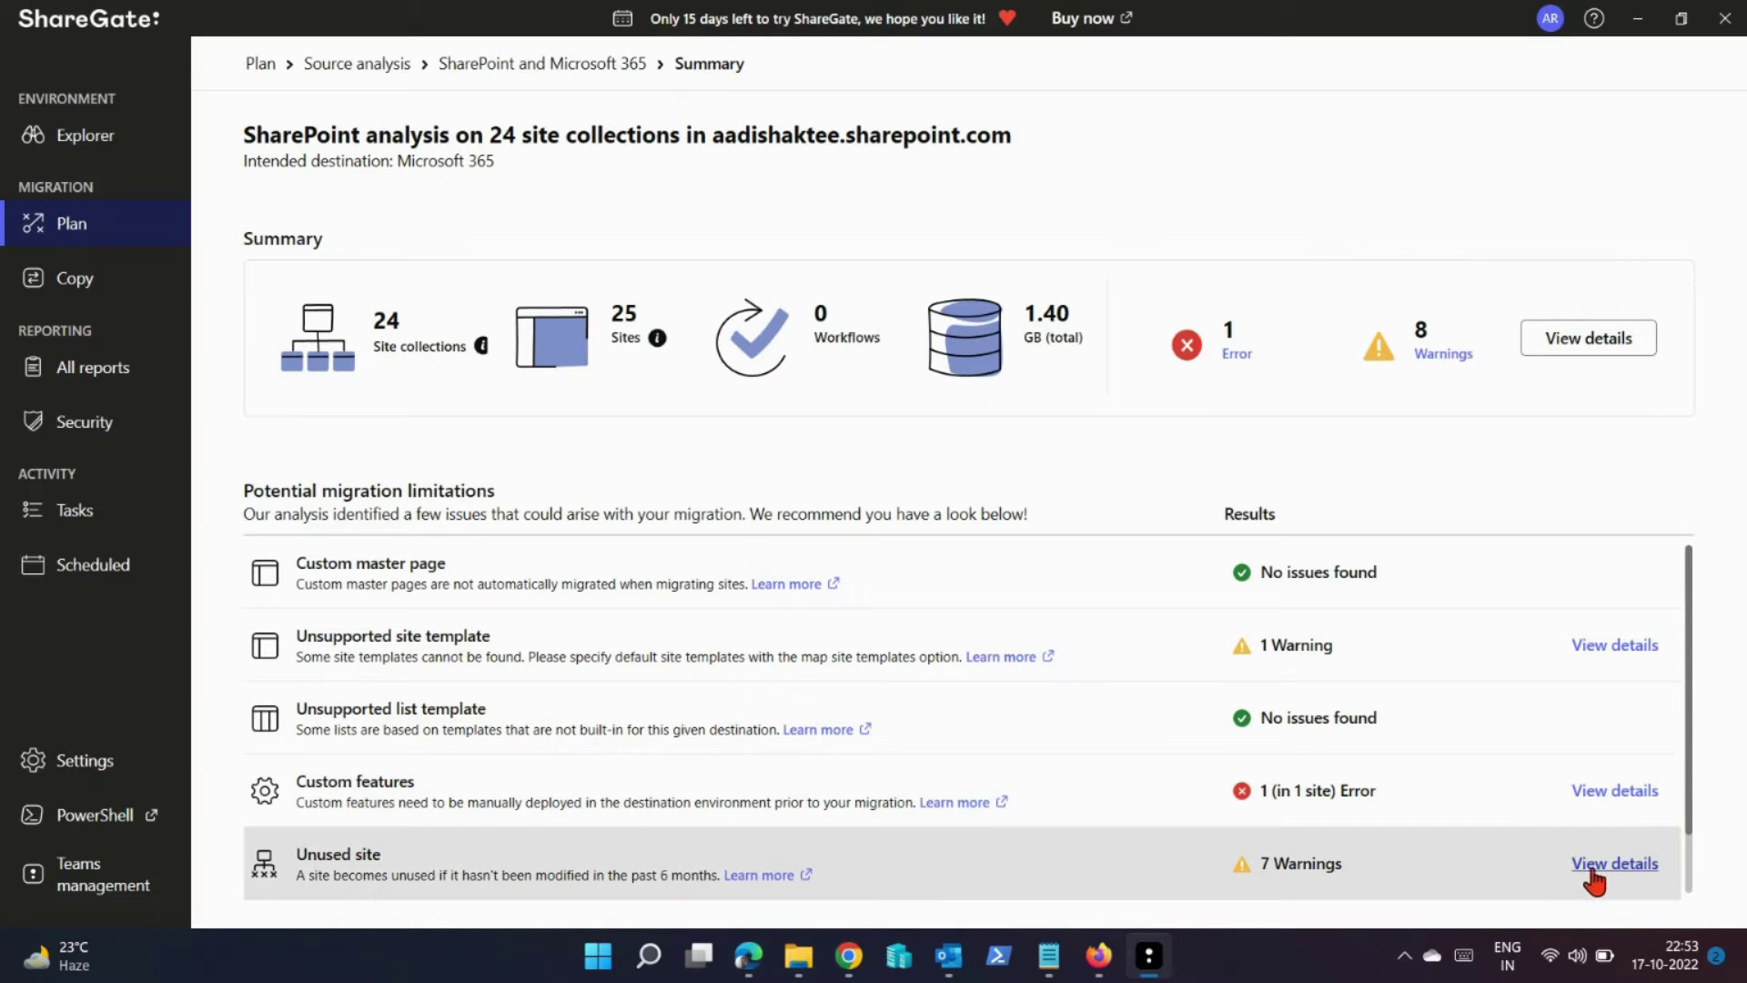
pyautogui.click(1592, 865)
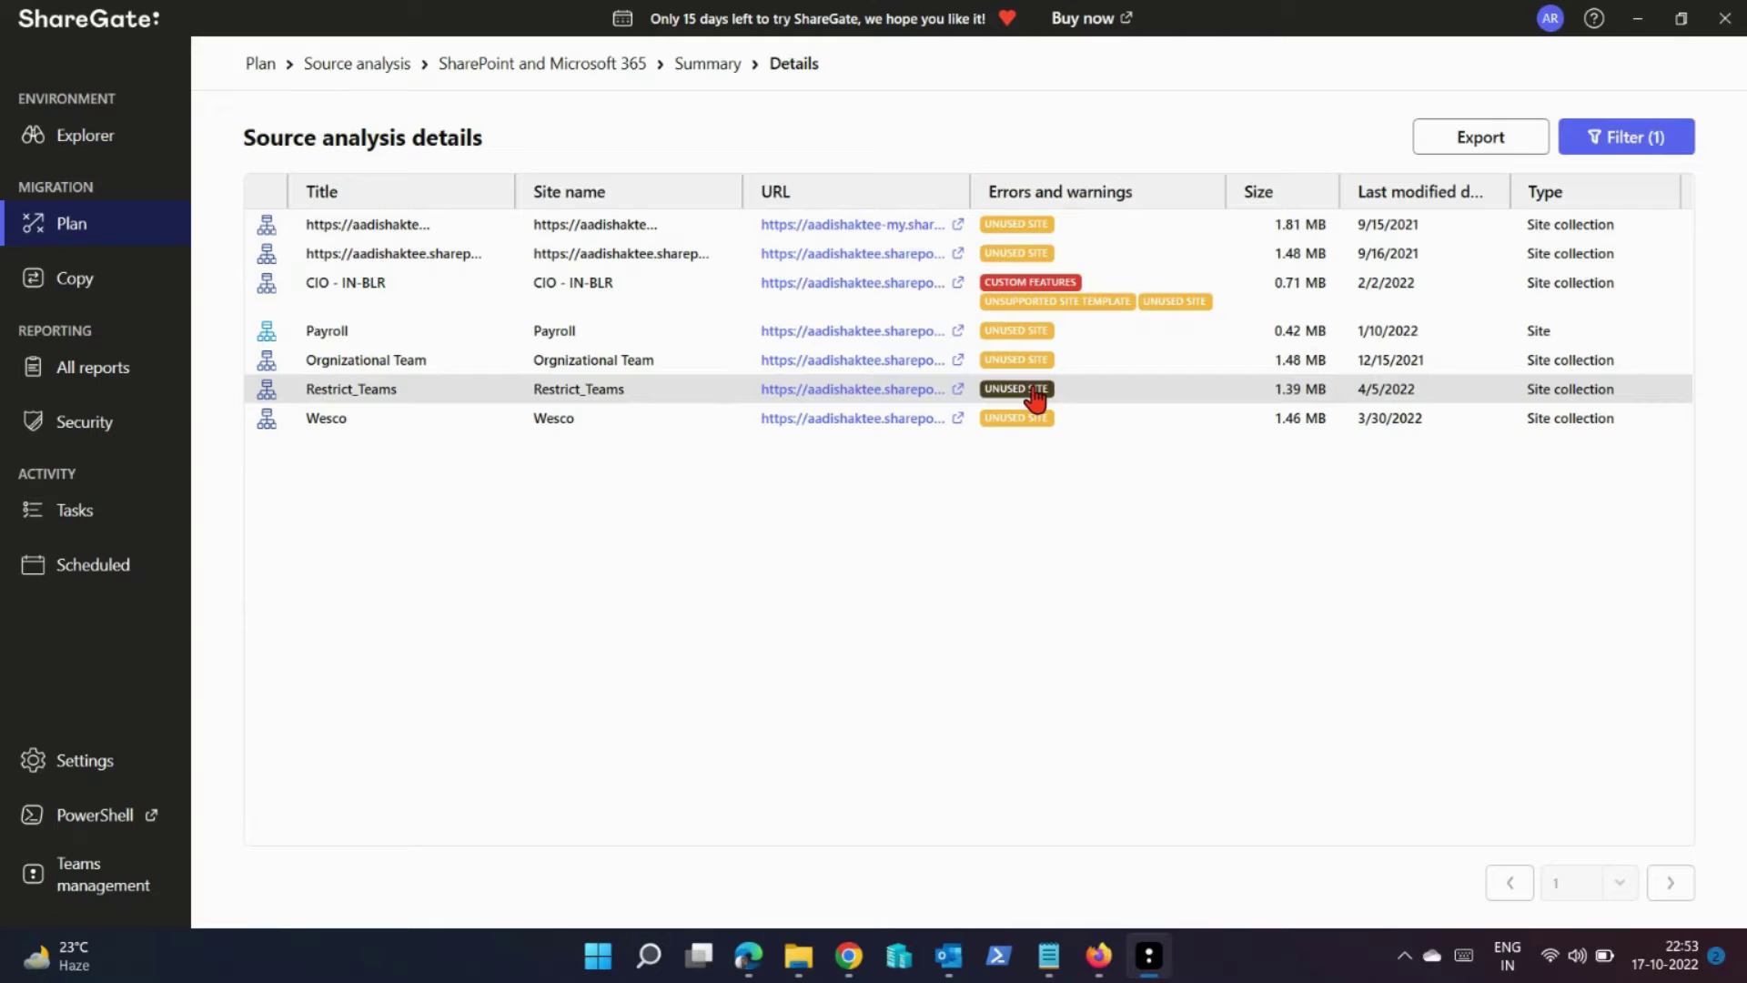
pyautogui.moveTo(1035, 397)
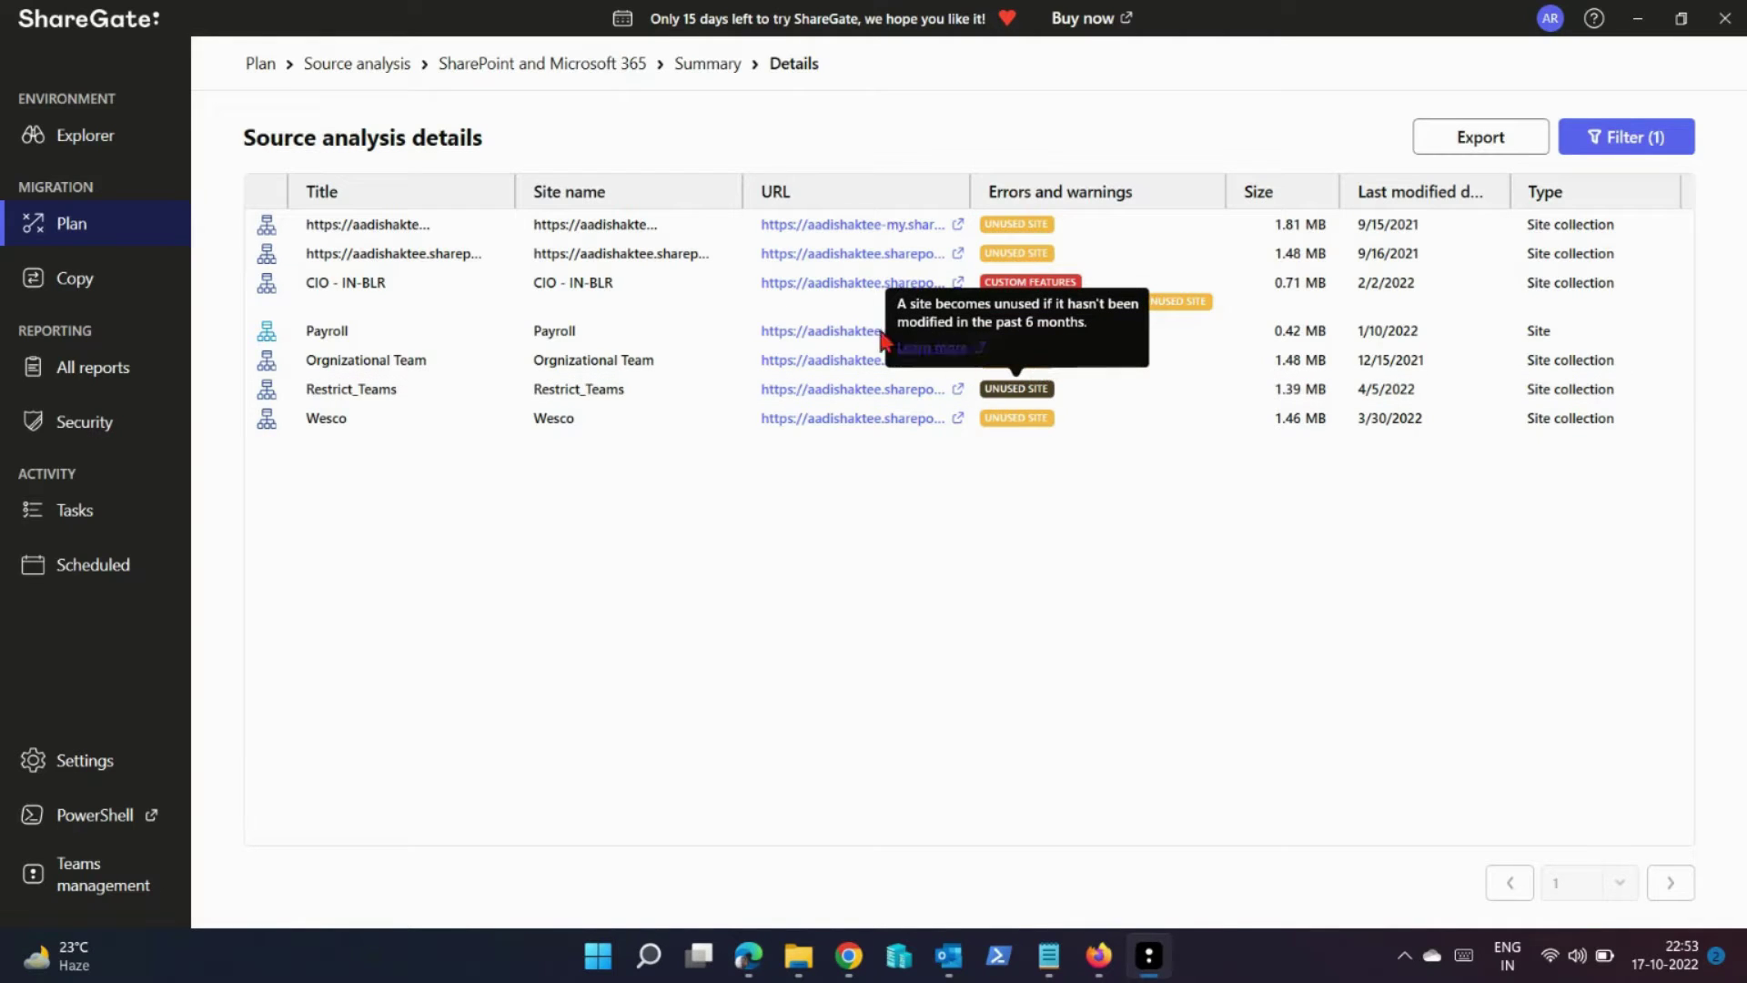
pyautogui.click(684, 69)
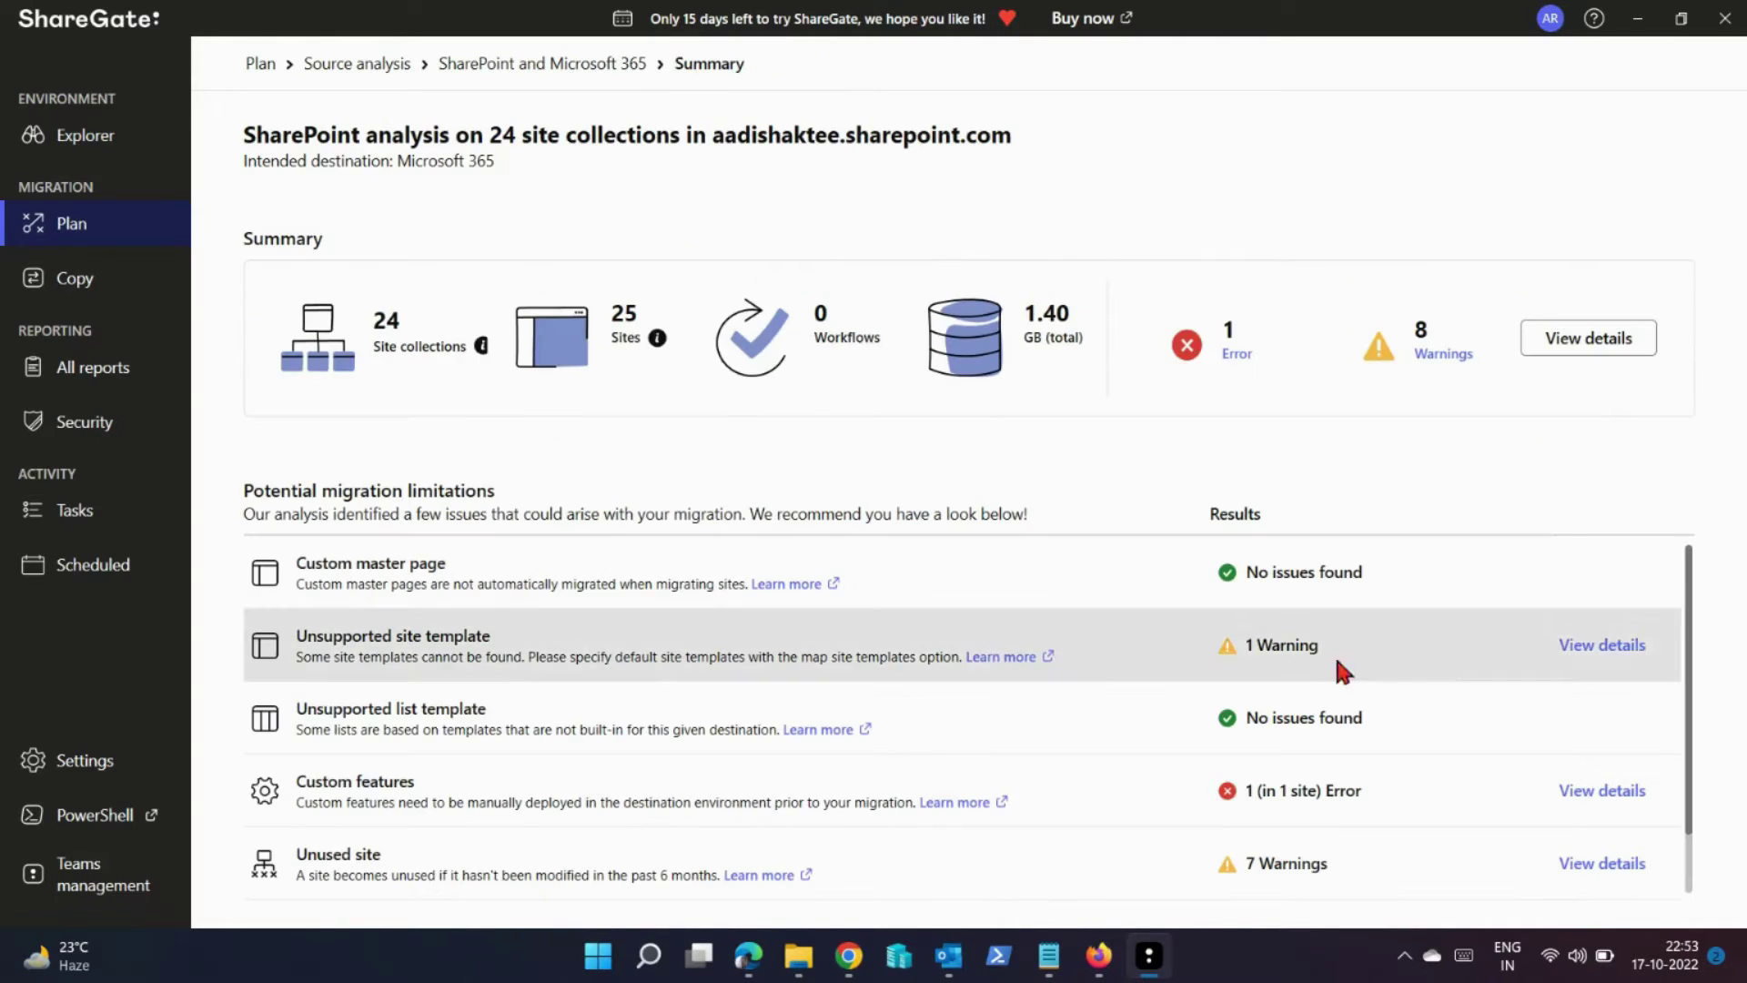
pyautogui.scroll(-1, 1365, 664)
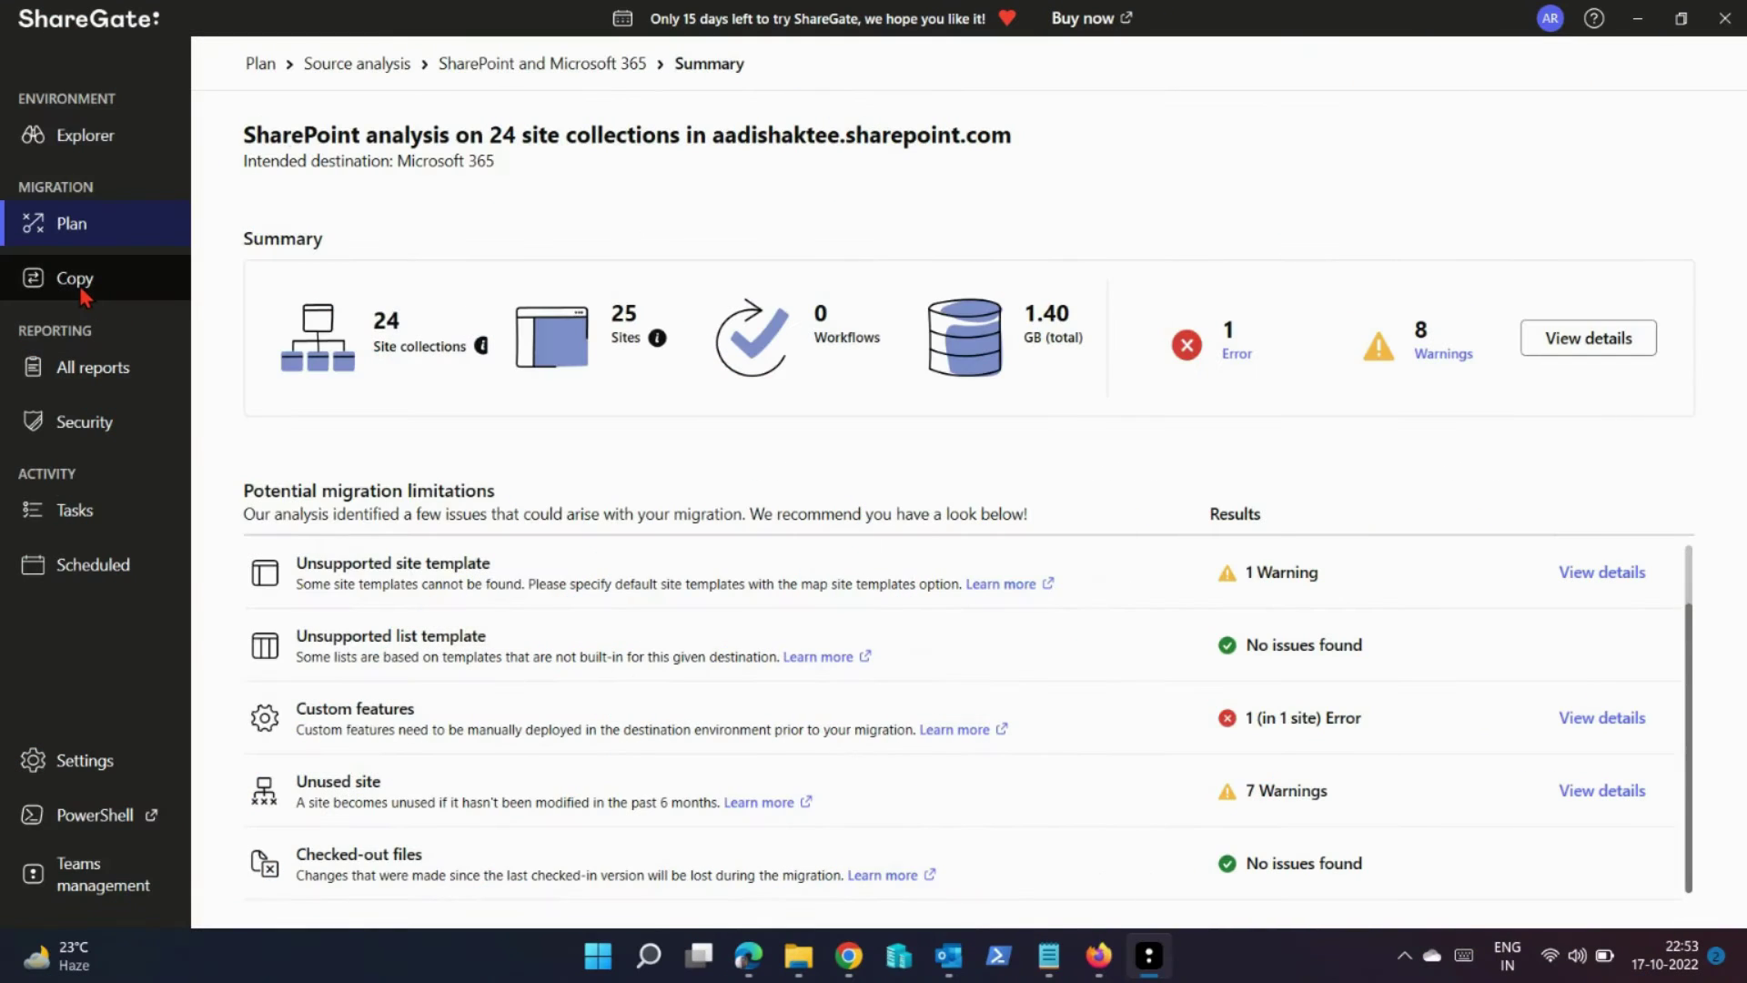
# Start a content copy and connect to the source admin site with the admin account.
pyautogui.click(80, 286)
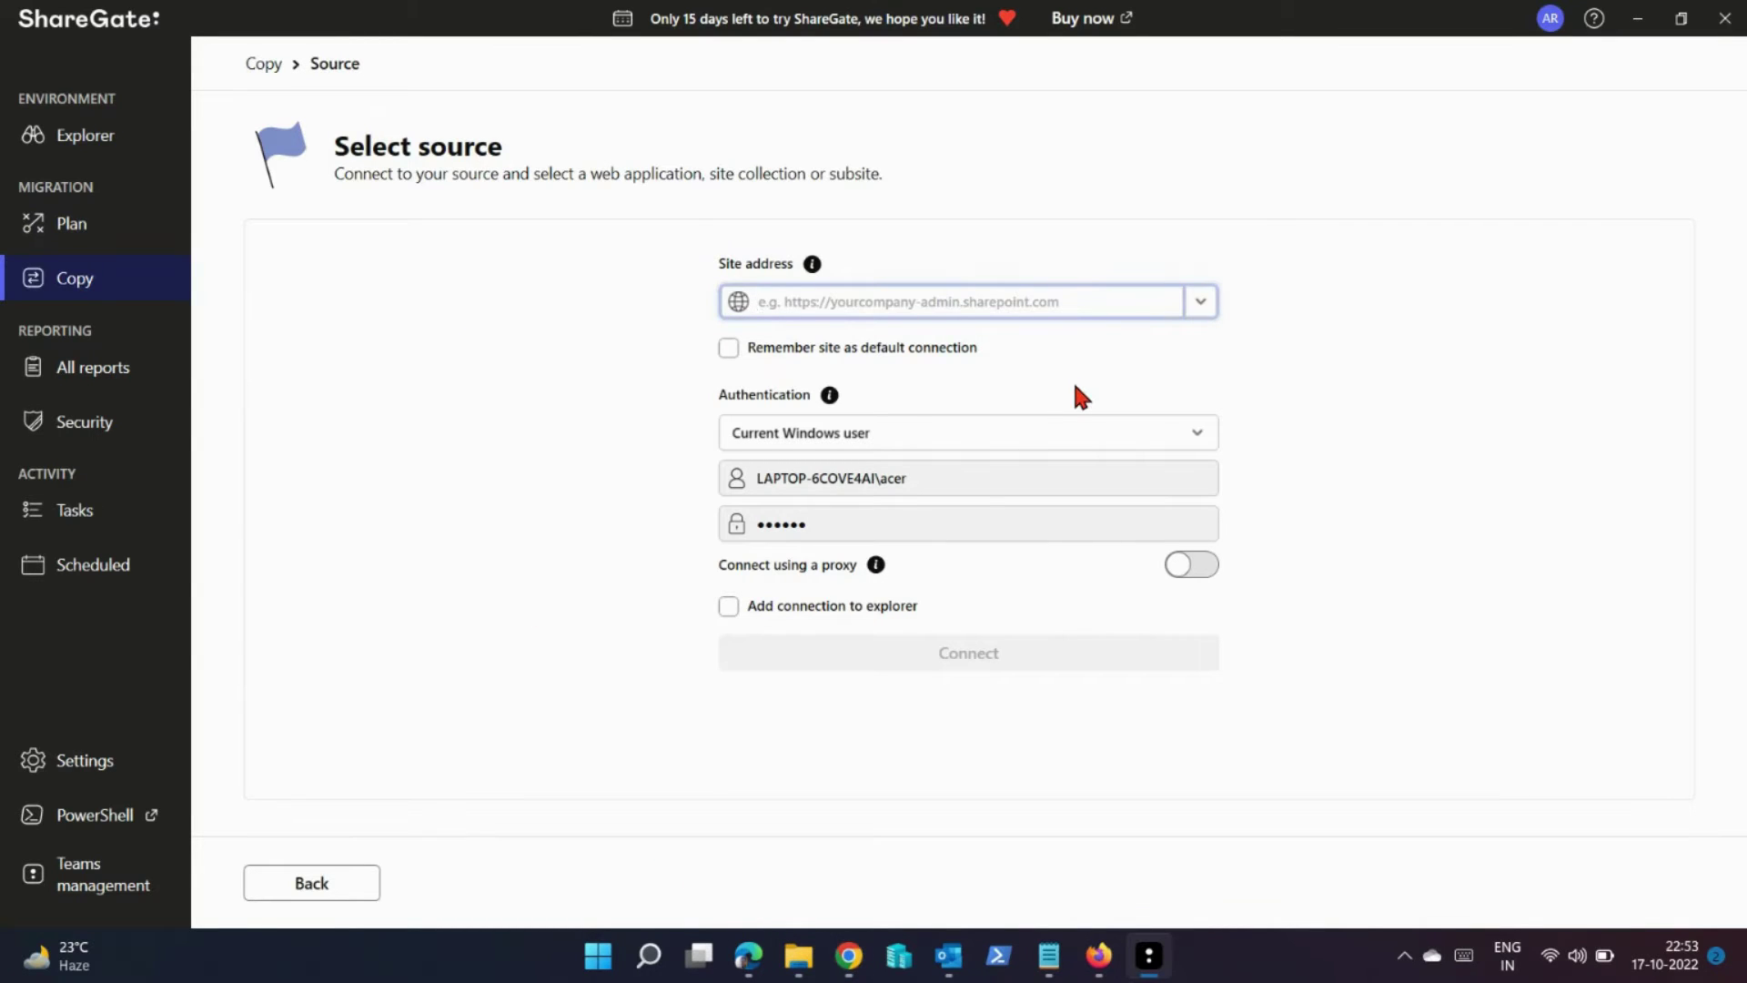
pyautogui.write('https://aadishaktee-admin.sharepoint.com/')
pyautogui.click(980, 341)
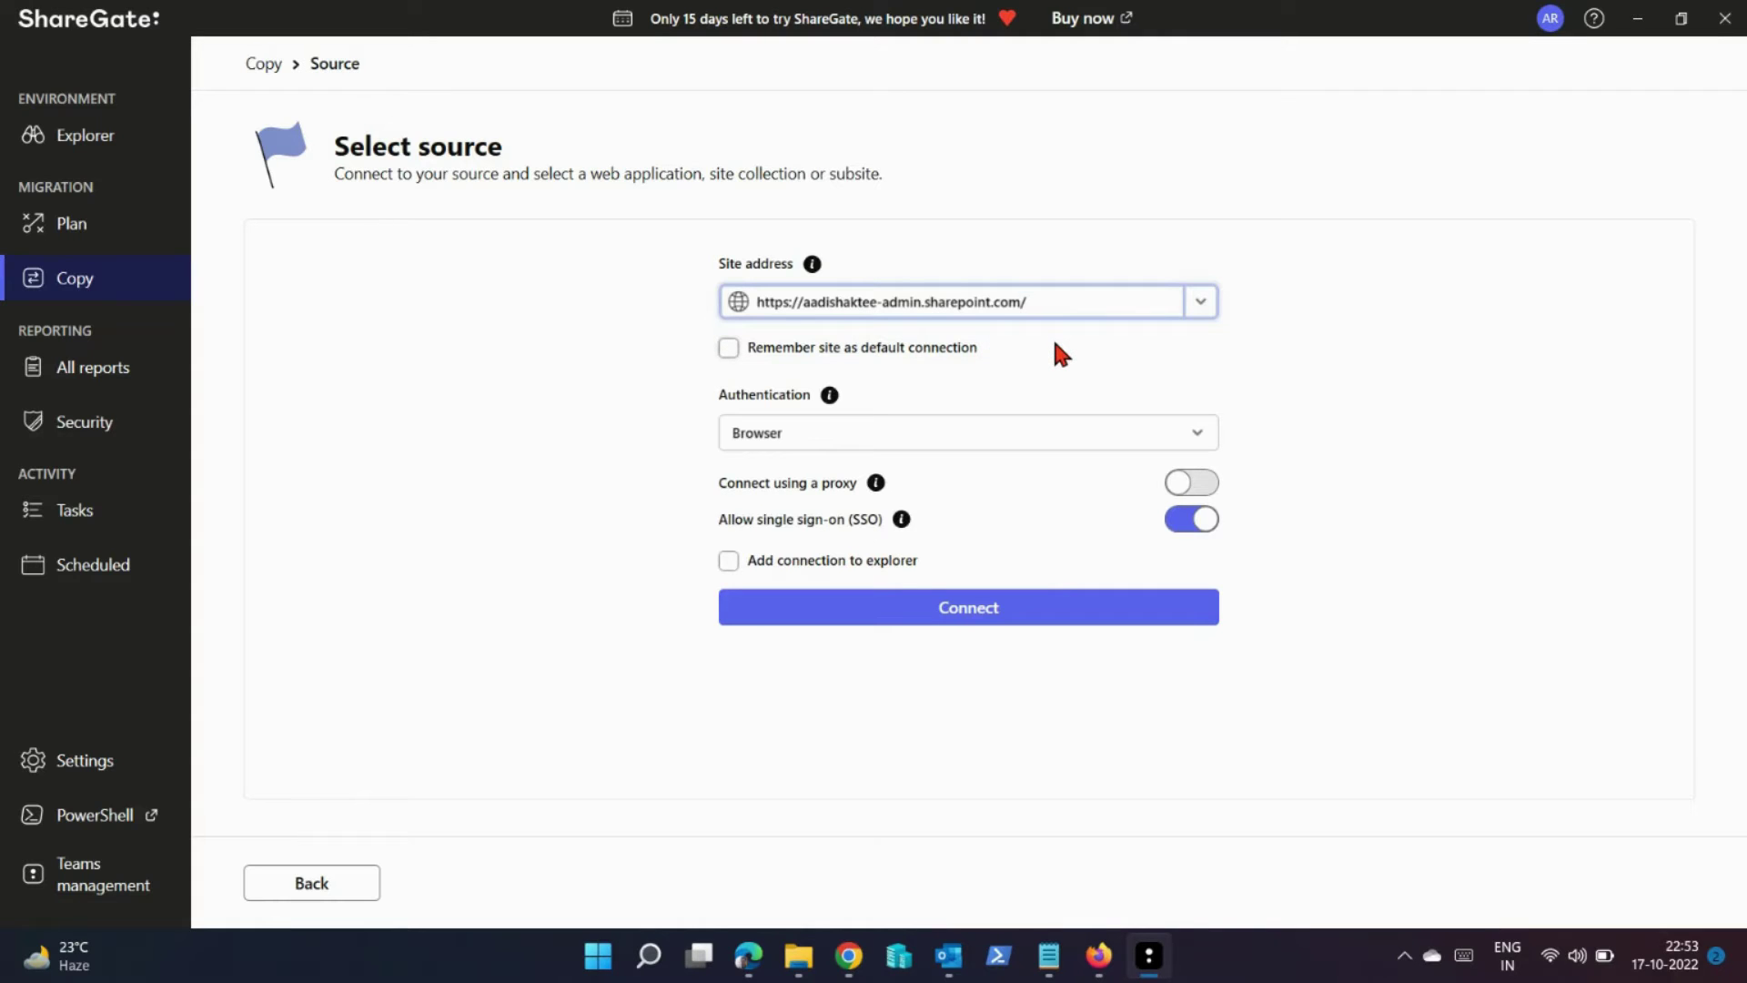
pyautogui.click(940, 623)
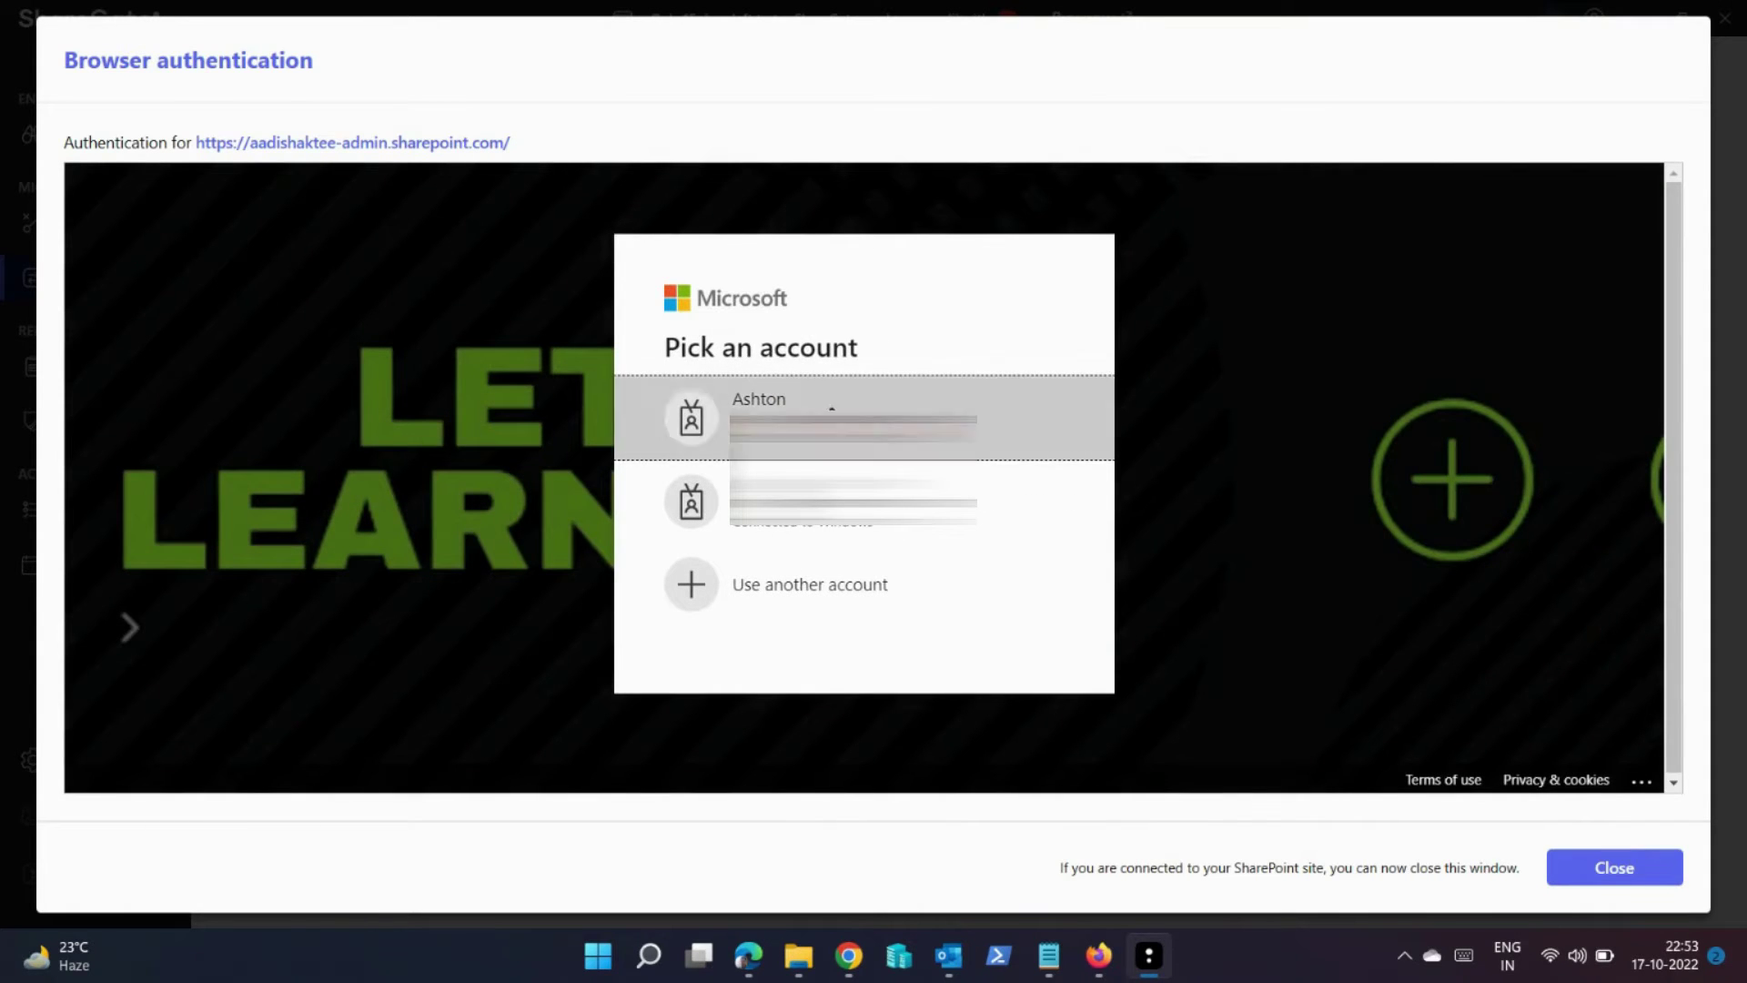
pyautogui.click(823, 502)
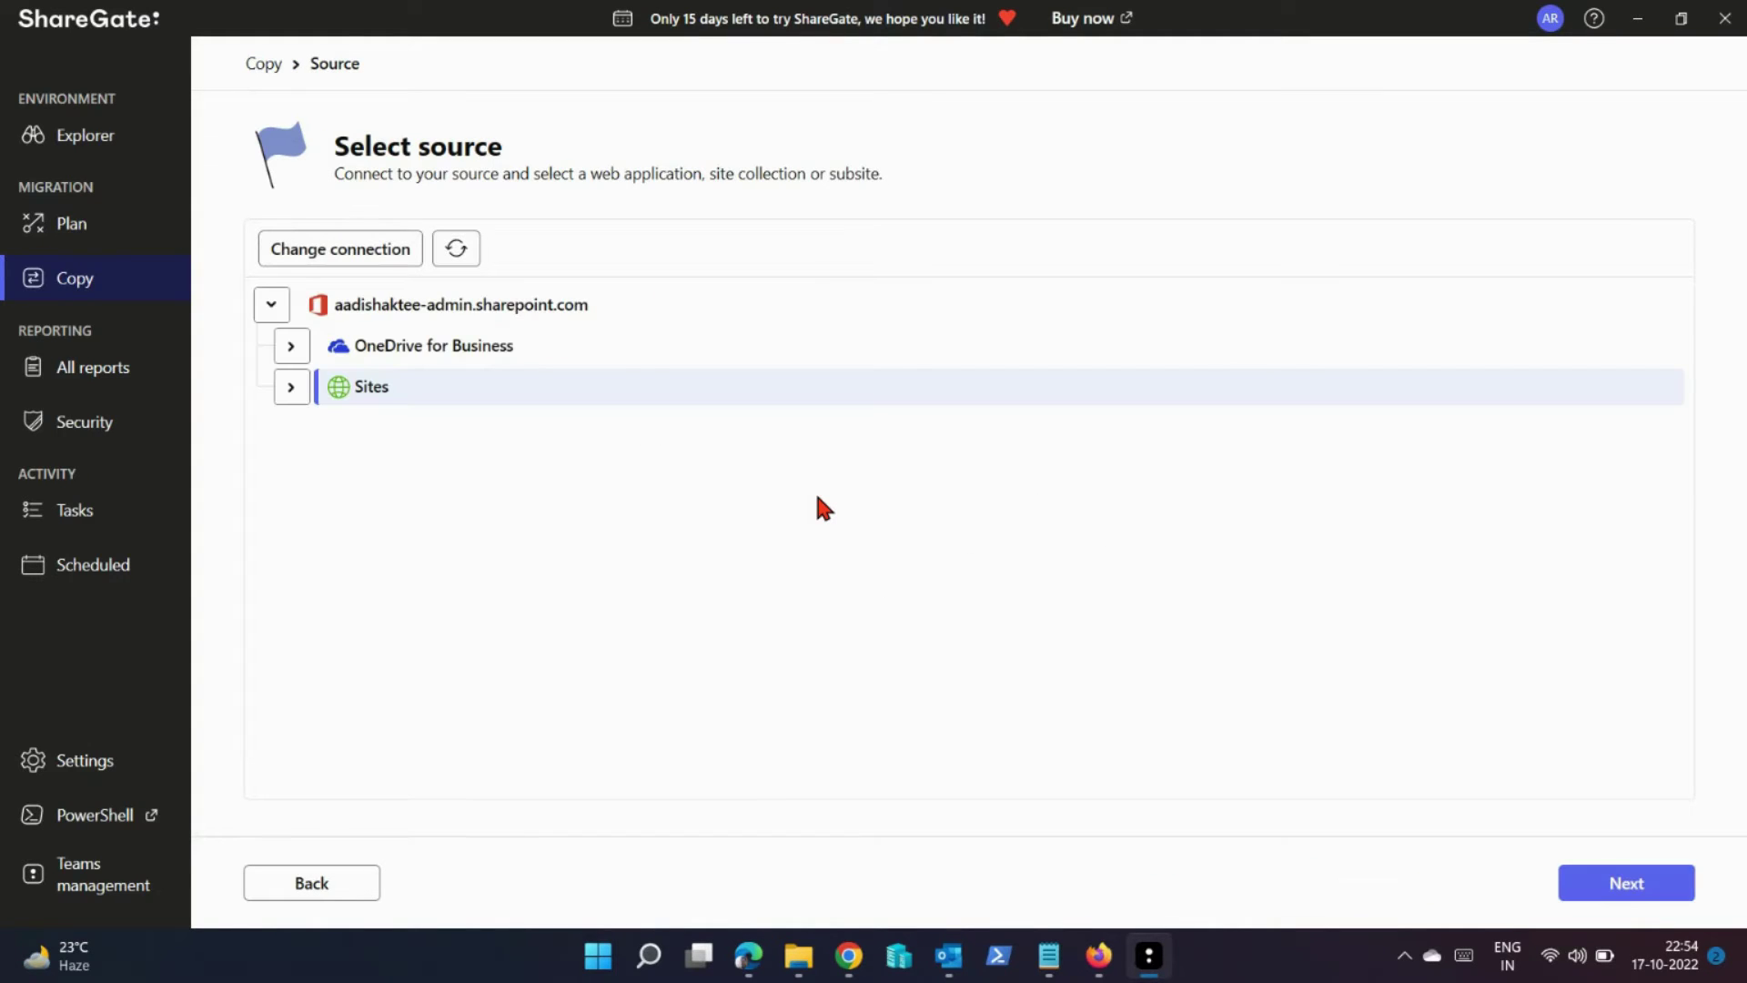
# Pick Market Data Analysis from the site list as the copy source.
pyautogui.click(291, 390)
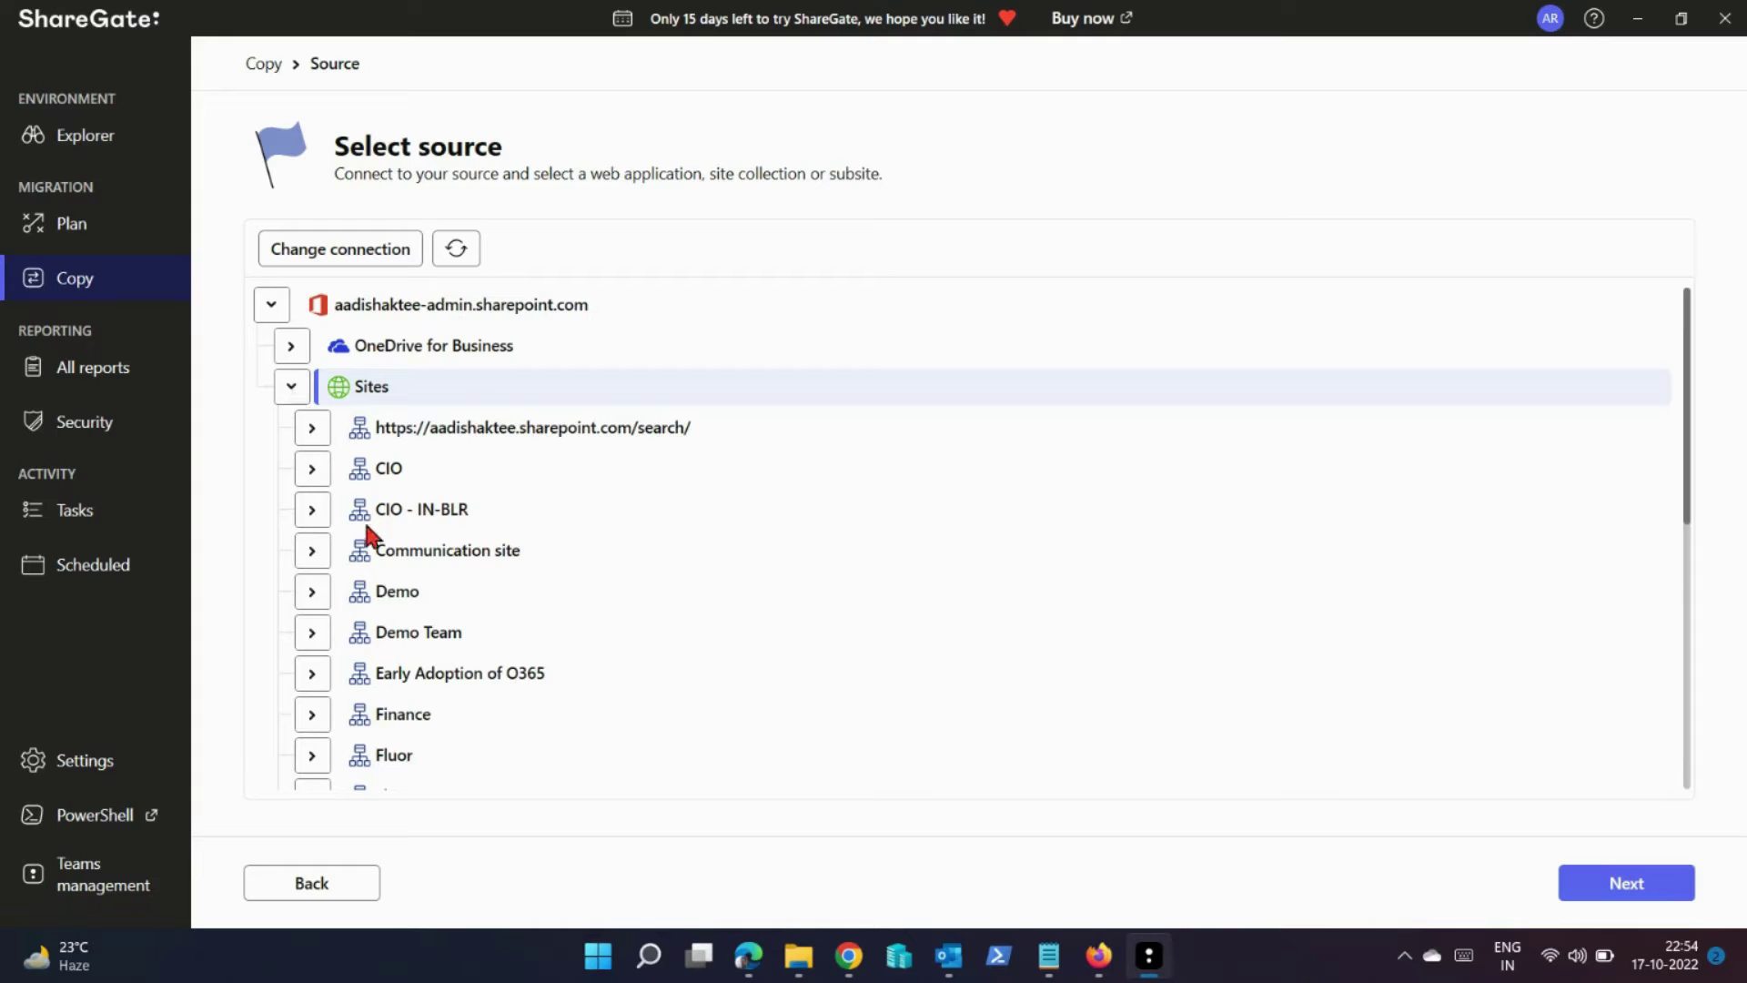
pyautogui.scroll(-3, 519, 609)
pyautogui.scroll(-1, 519, 605)
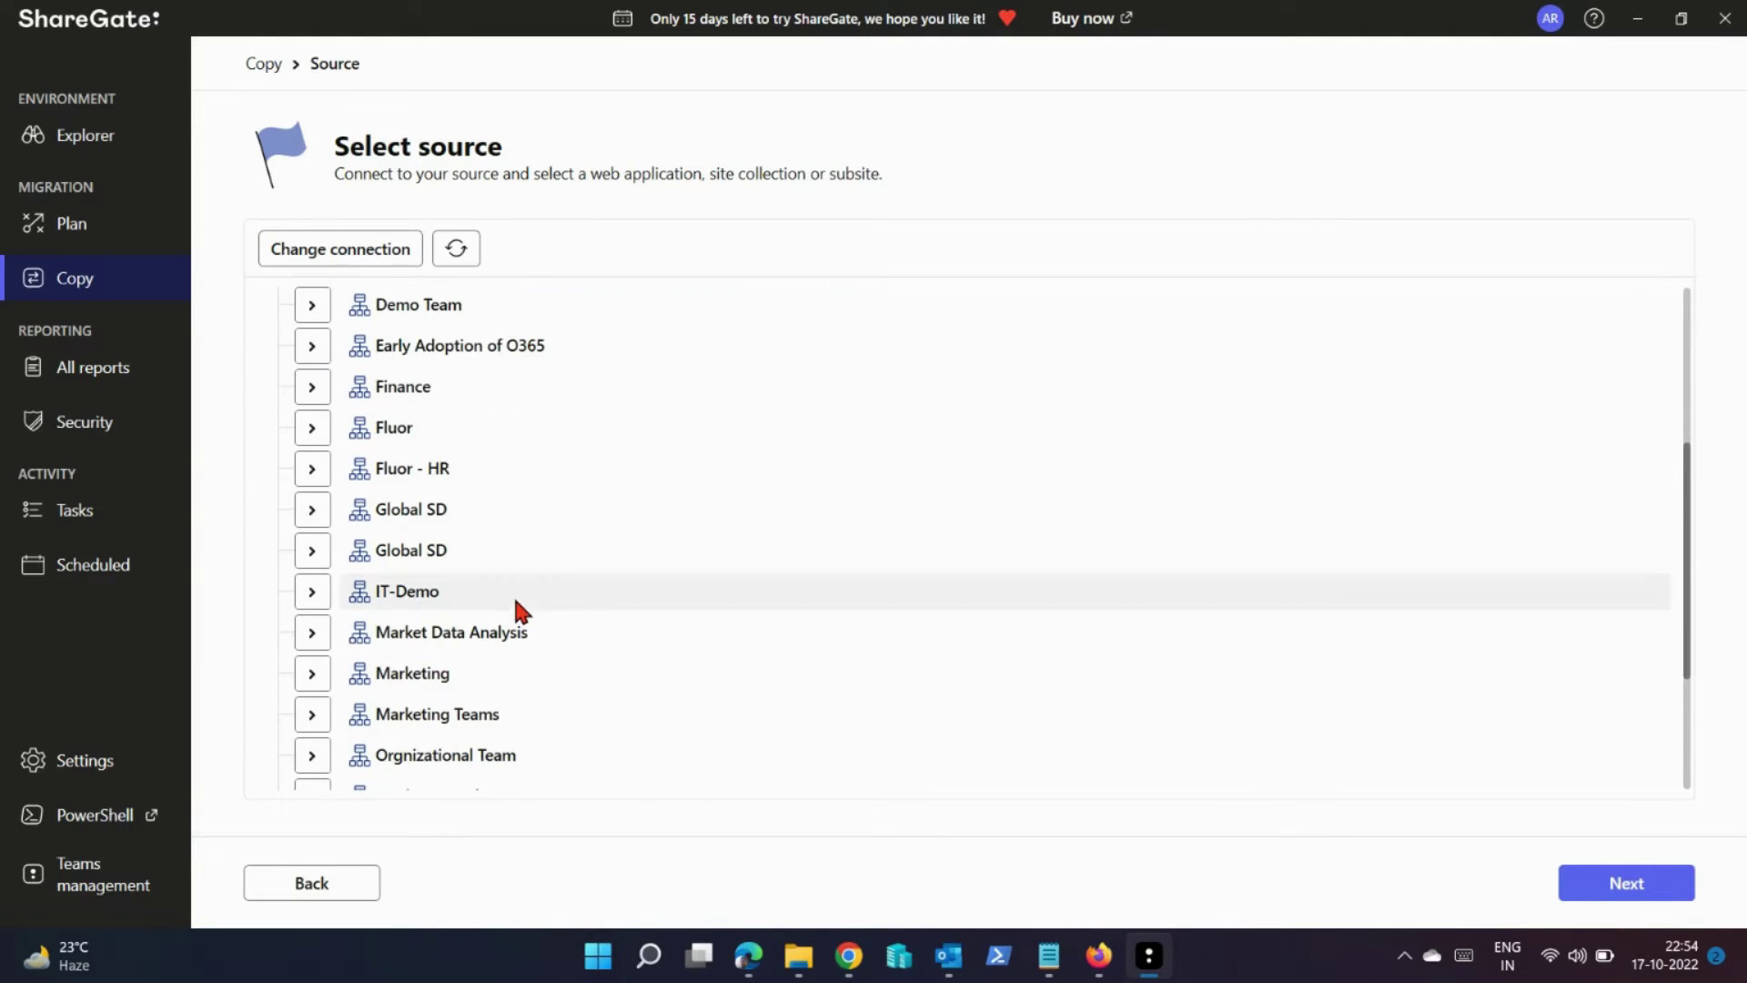
pyautogui.click(312, 633)
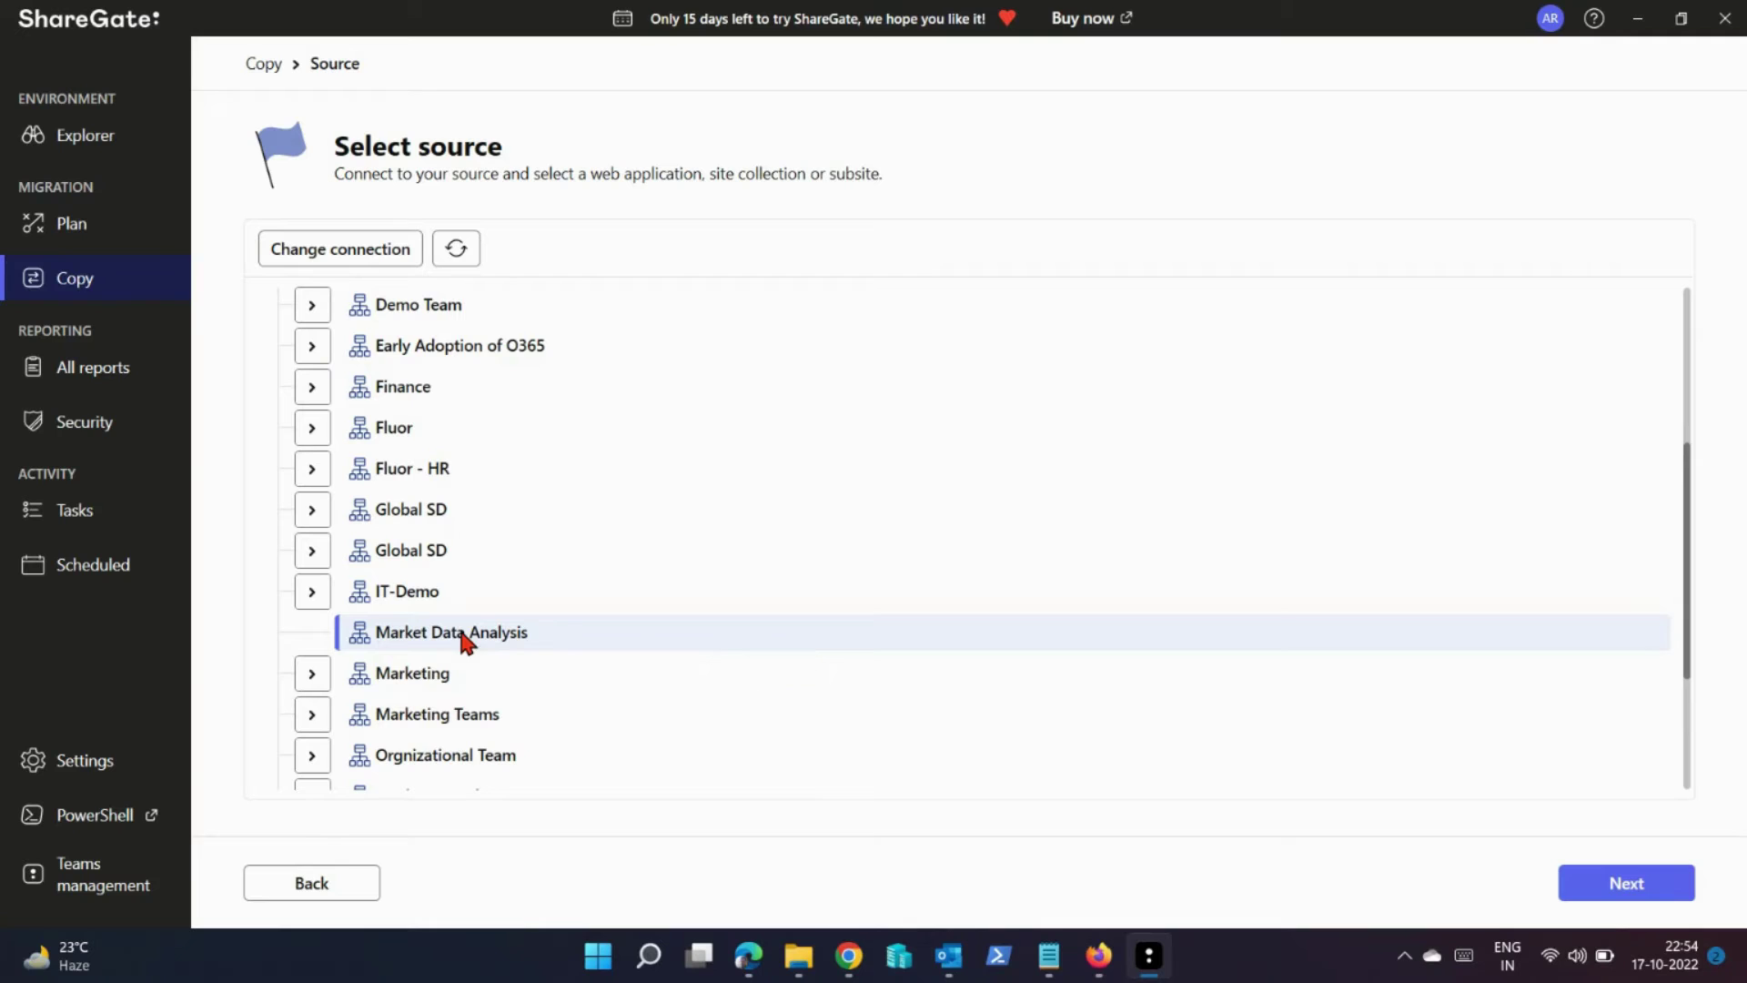
pyautogui.click(1645, 887)
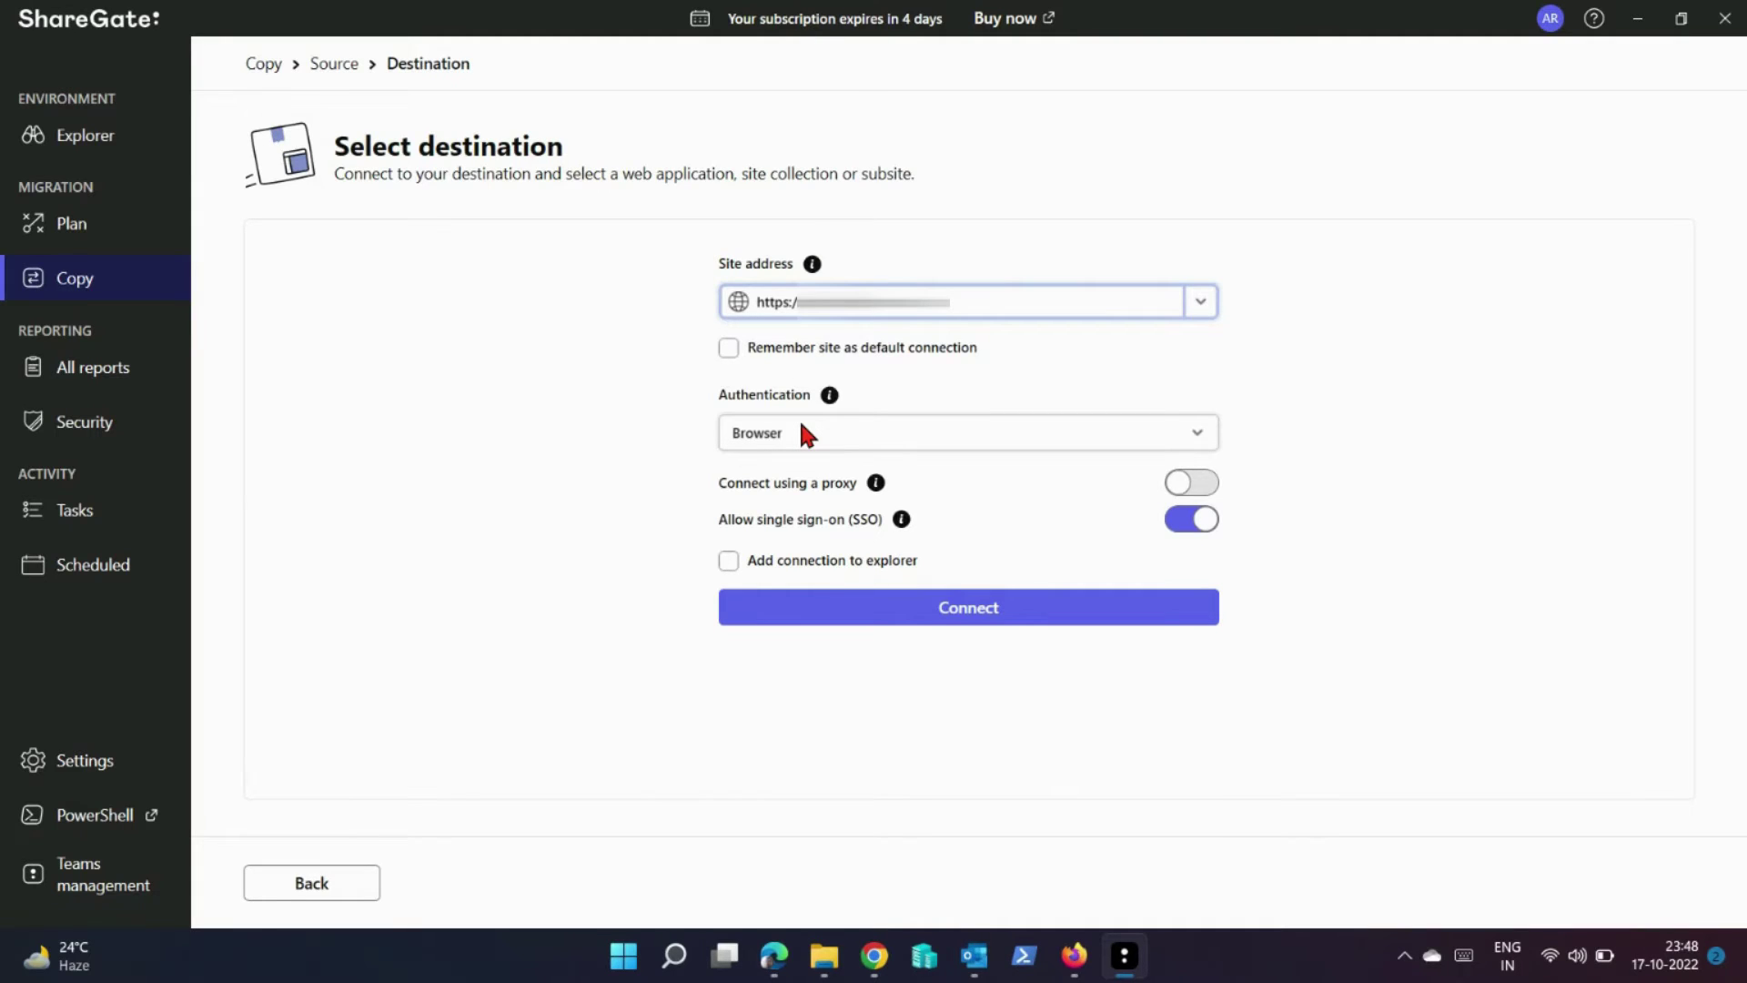
# Connect the destination SharePoint tenant, signing in with the account, password and texted verification code.
pyautogui.write('n.sharepoint.com')
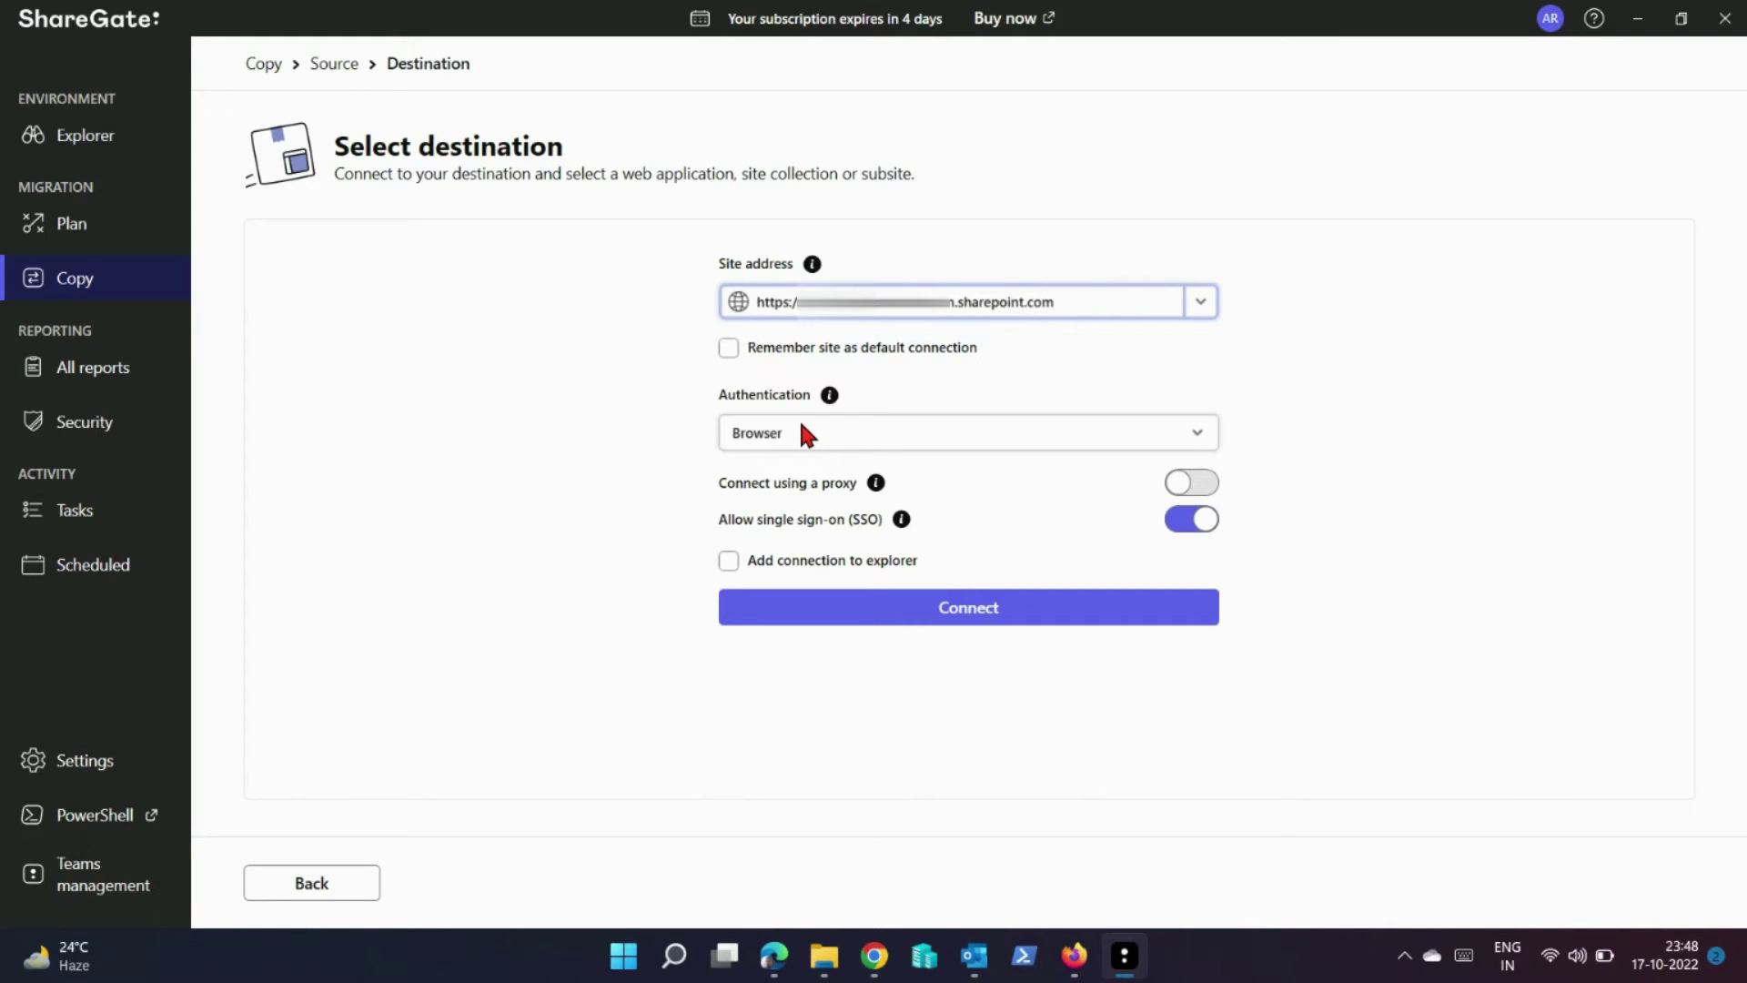
pyautogui.click(934, 614)
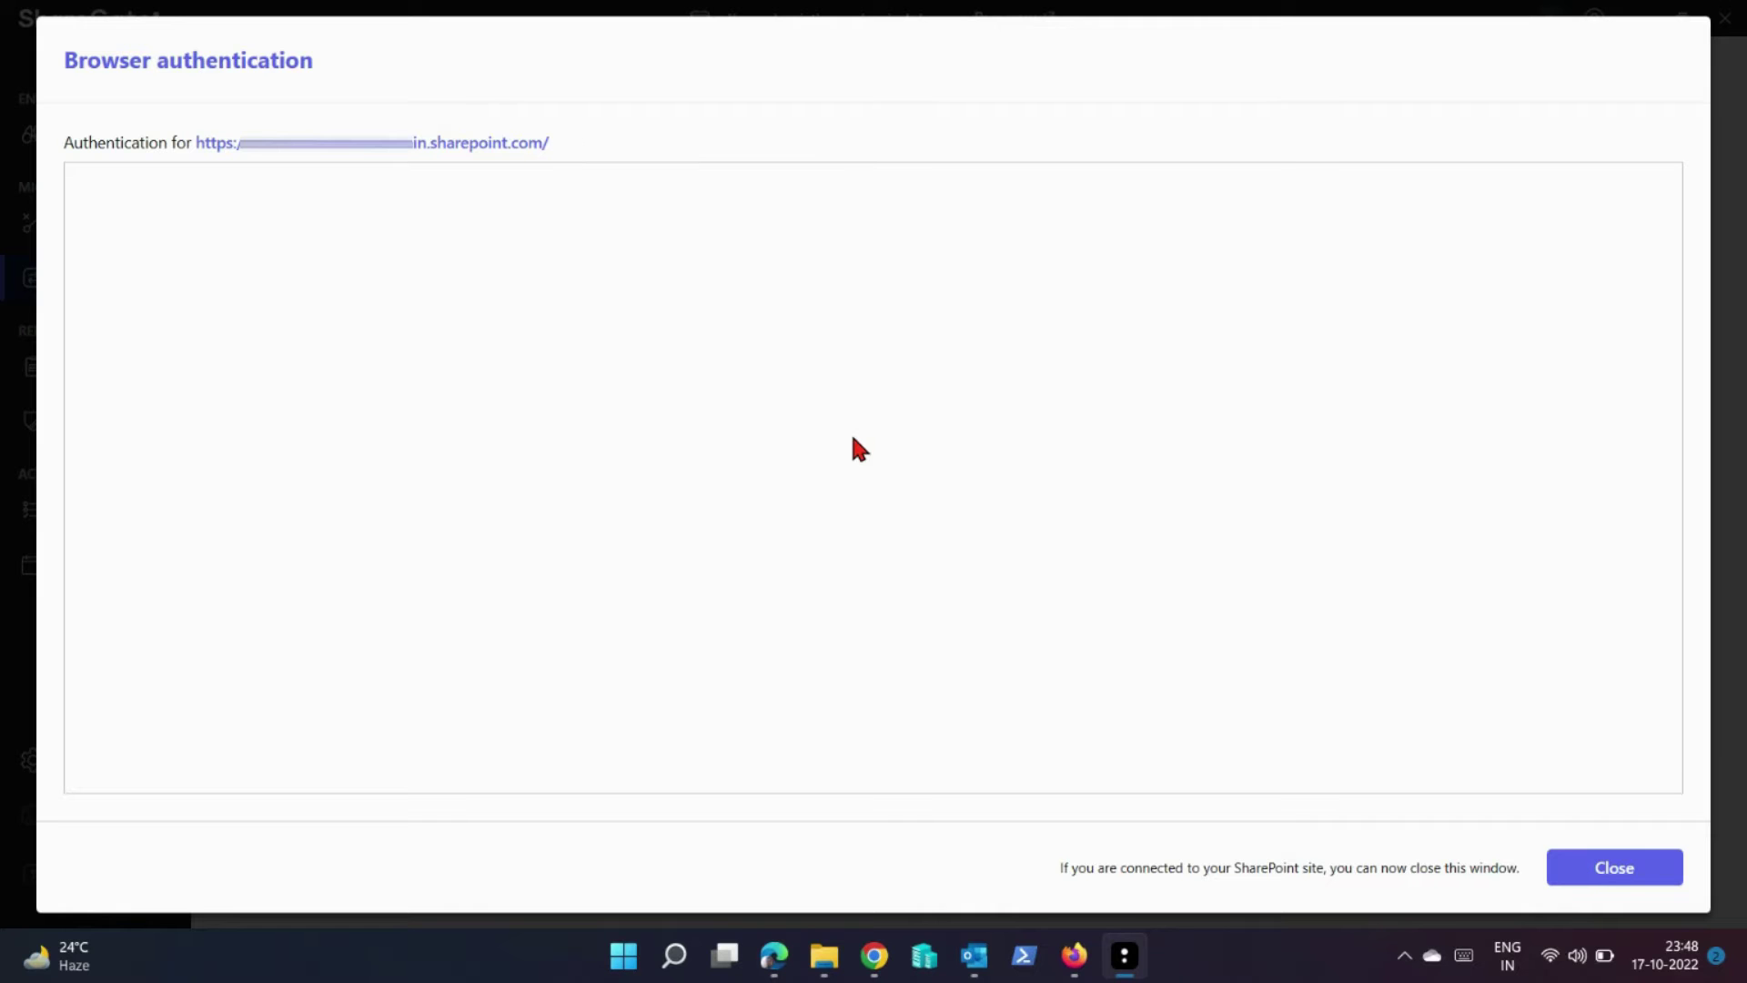
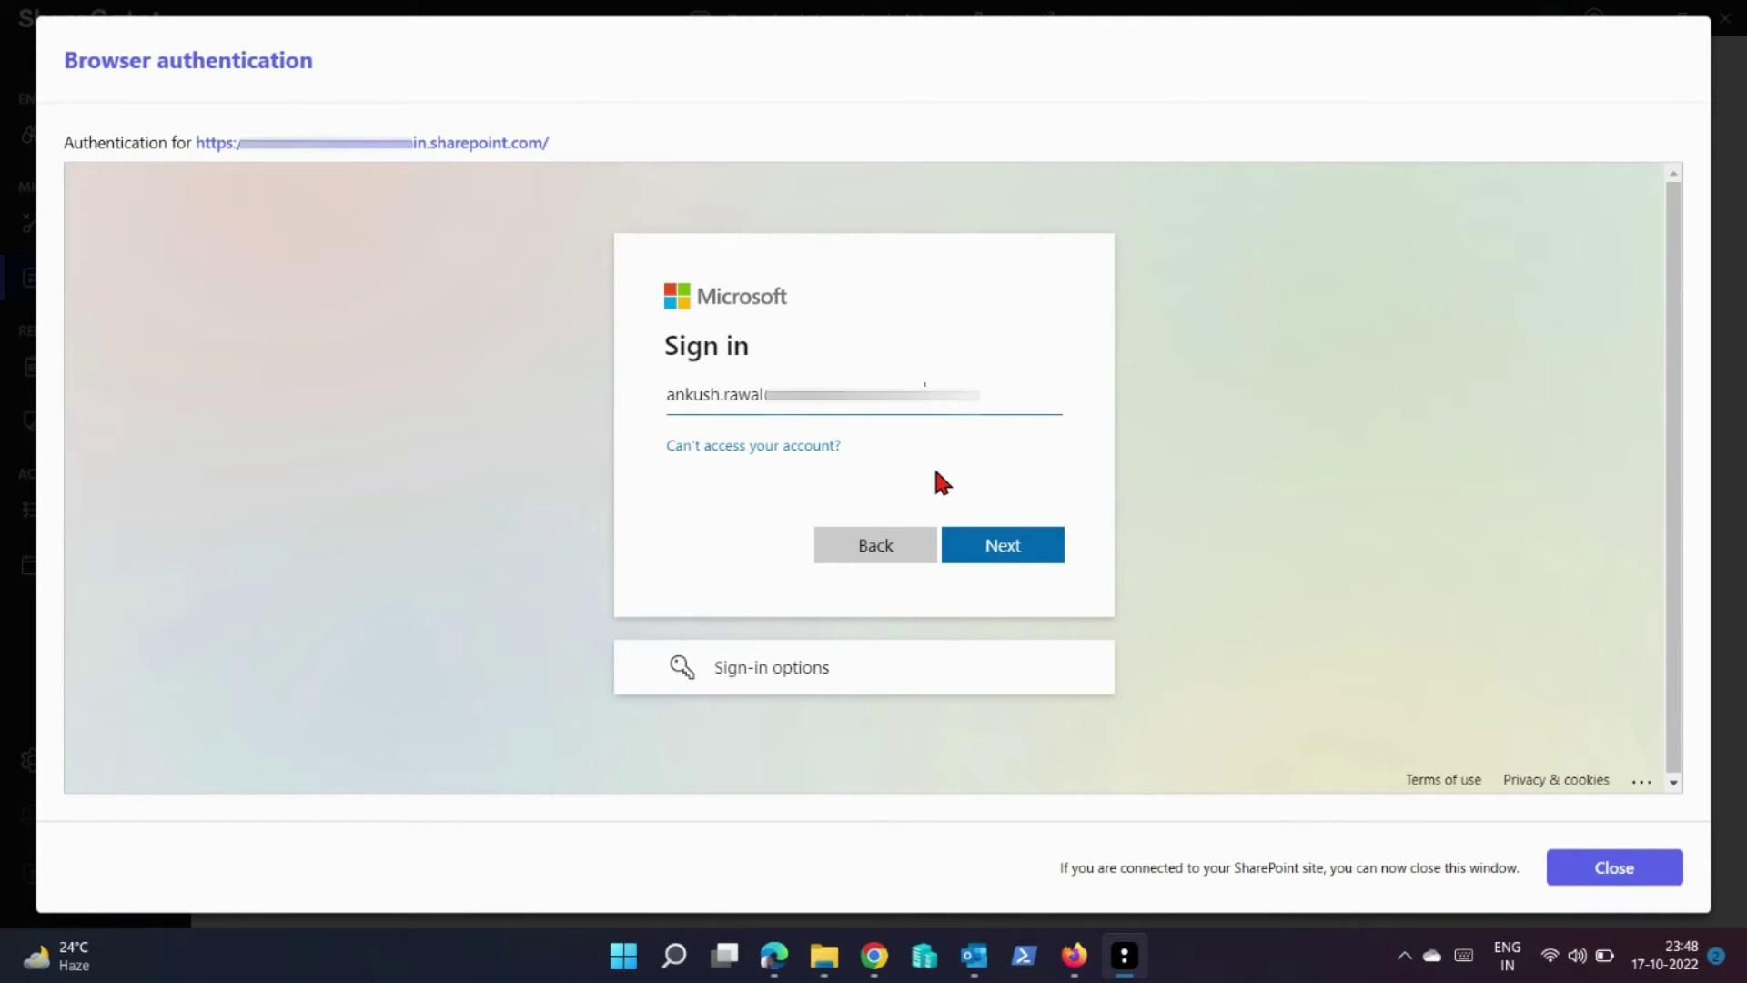
pyautogui.press('Return')
pyautogui.write('*********')
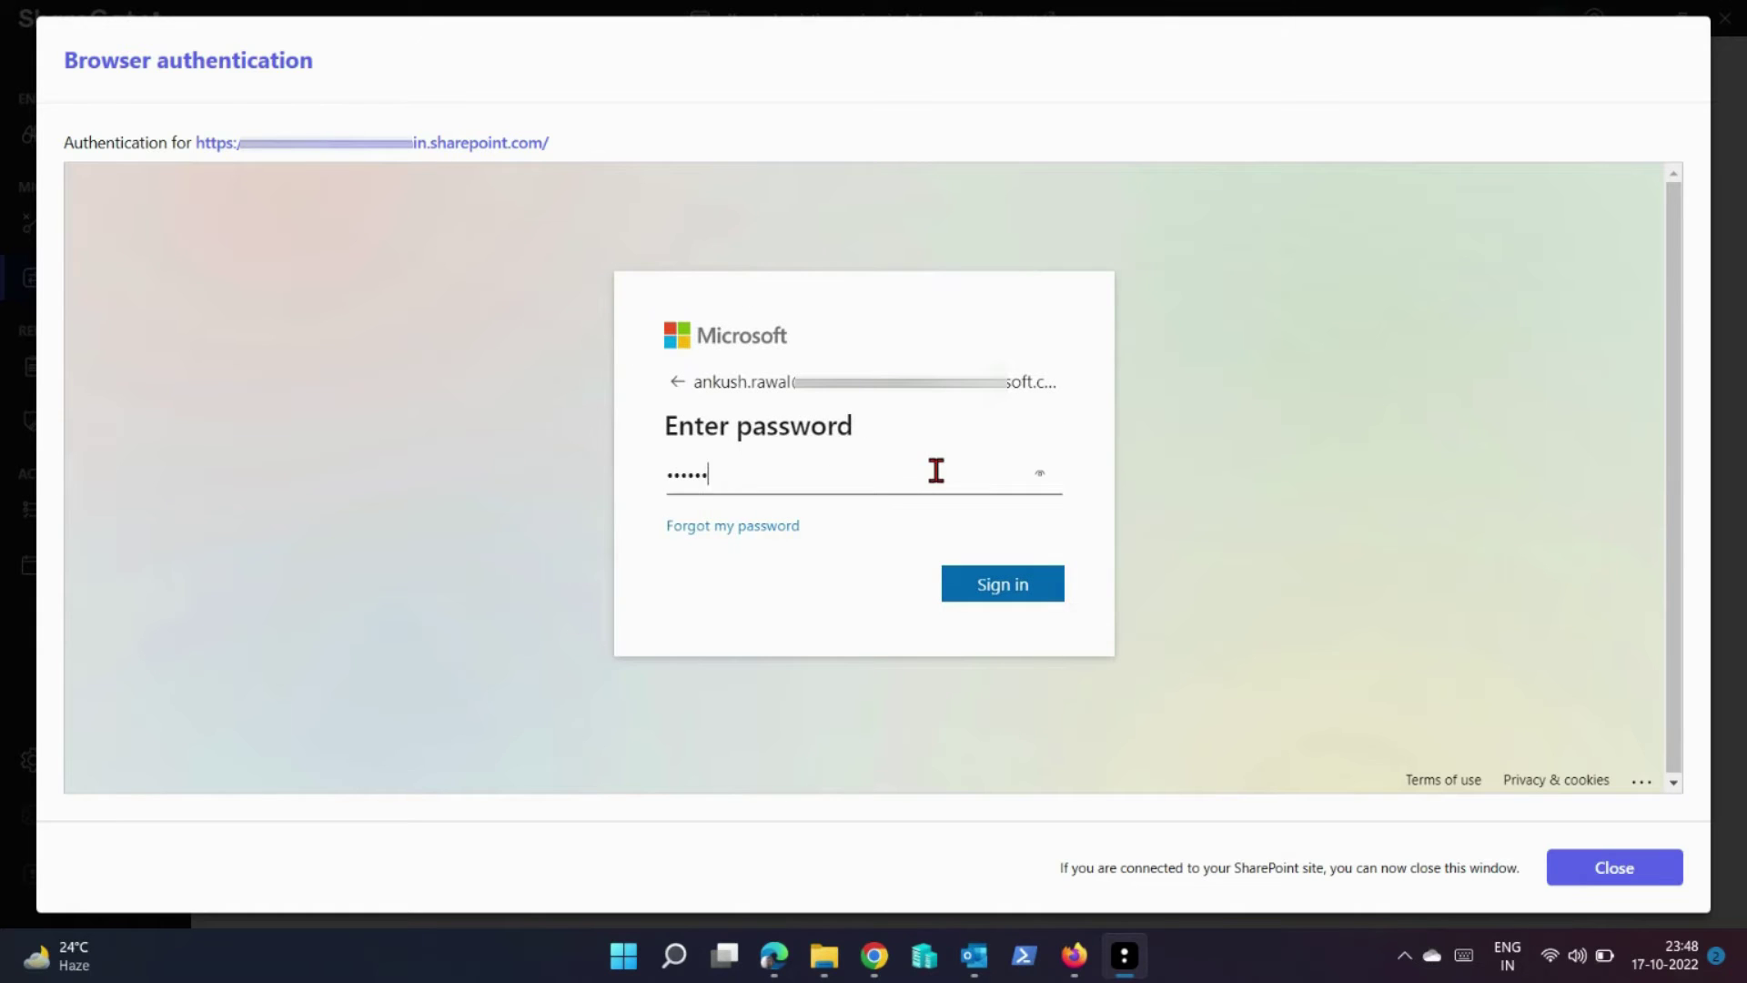
pyautogui.press('Return')
pyautogui.click(918, 400)
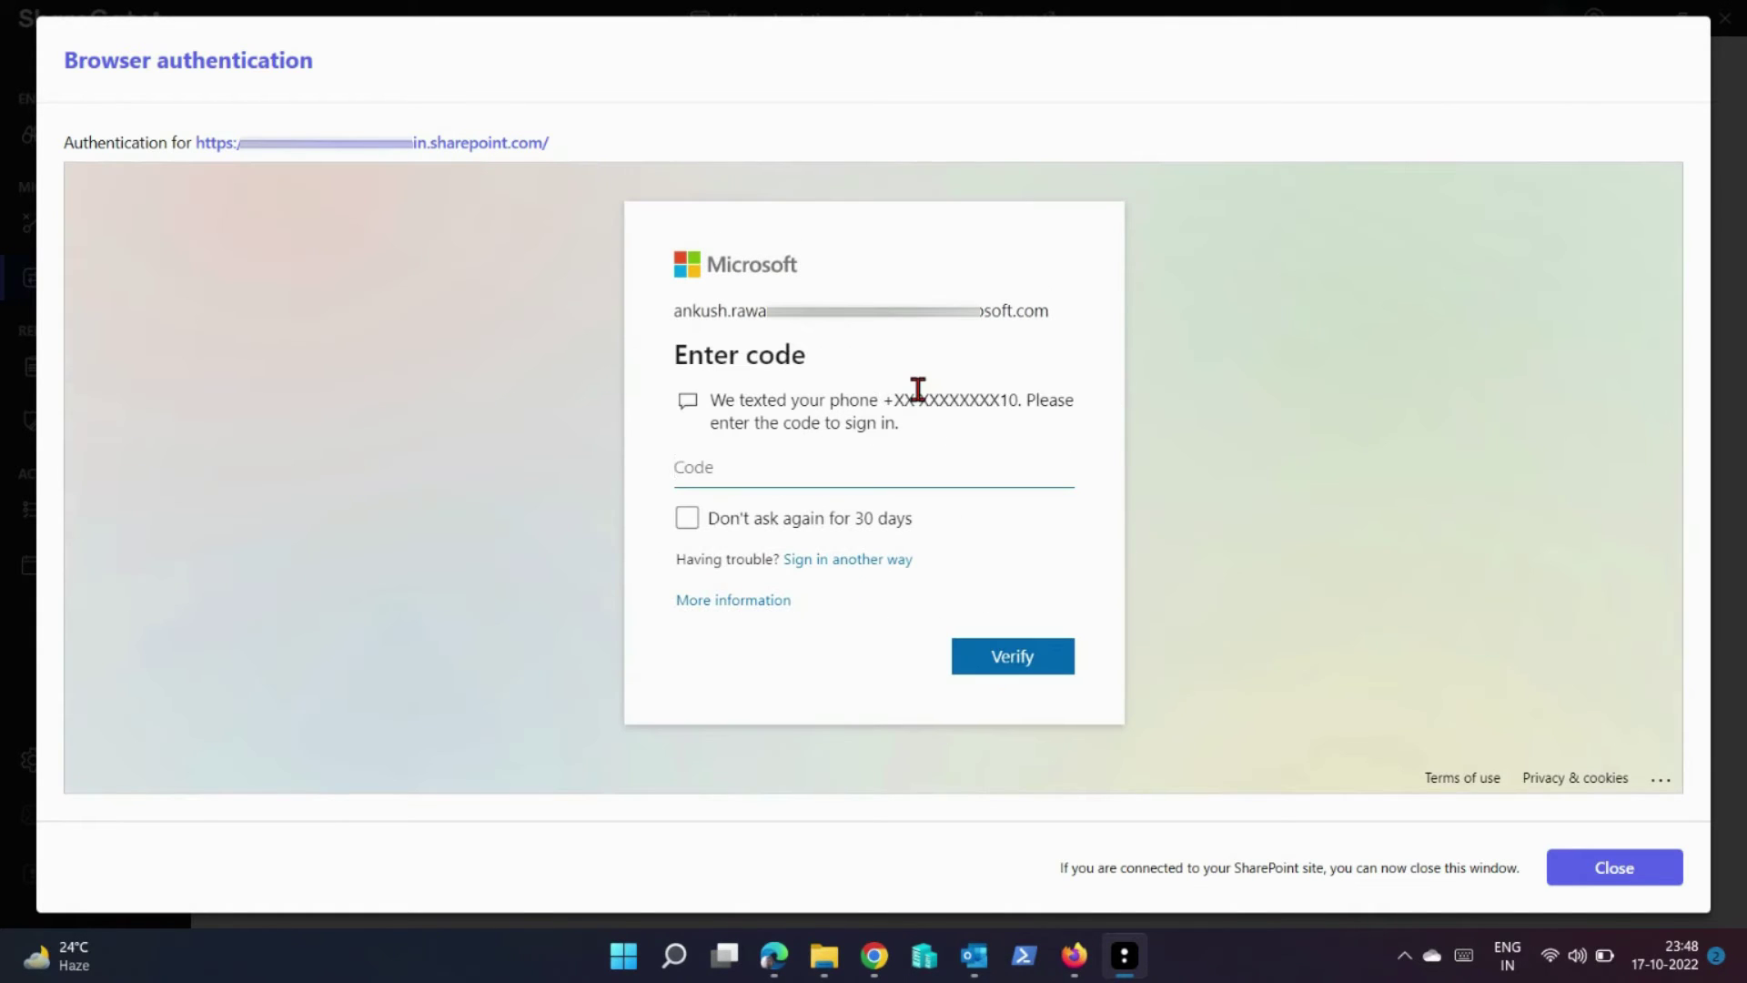
pyautogui.press('Return')
pyautogui.press('Return')
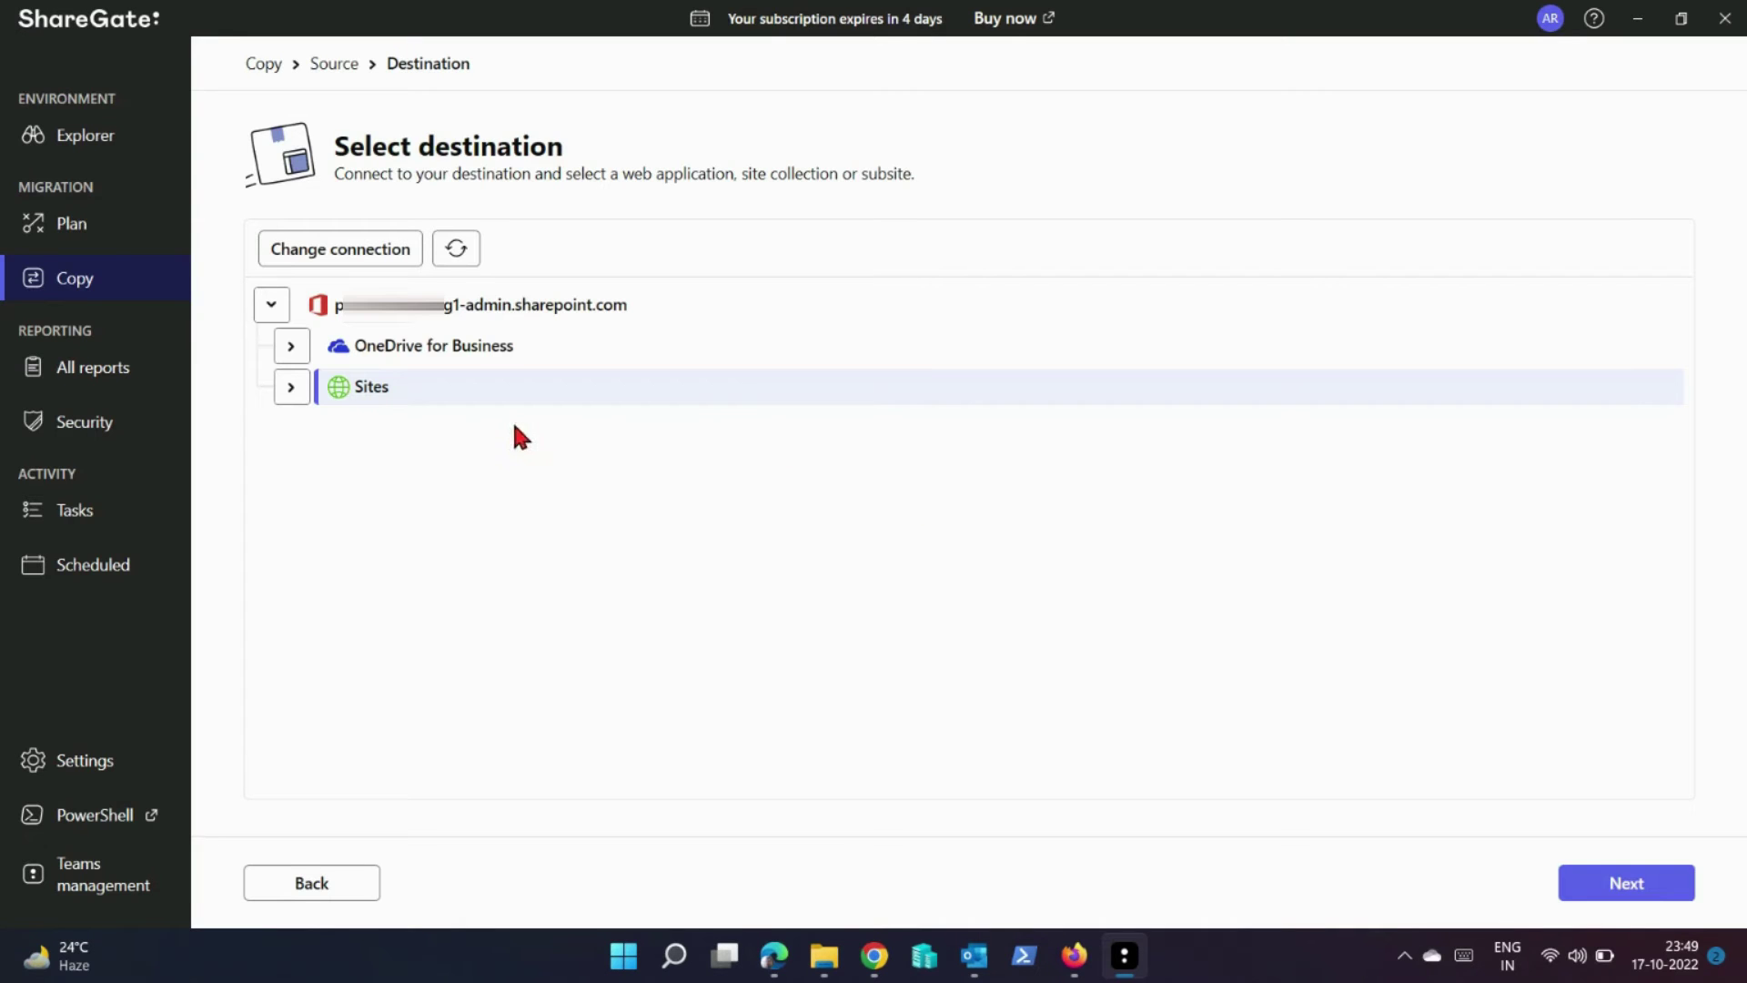
# Choose Market Data Analysis - Target as the destination site and proceed to copy structure.
pyautogui.click(291, 386)
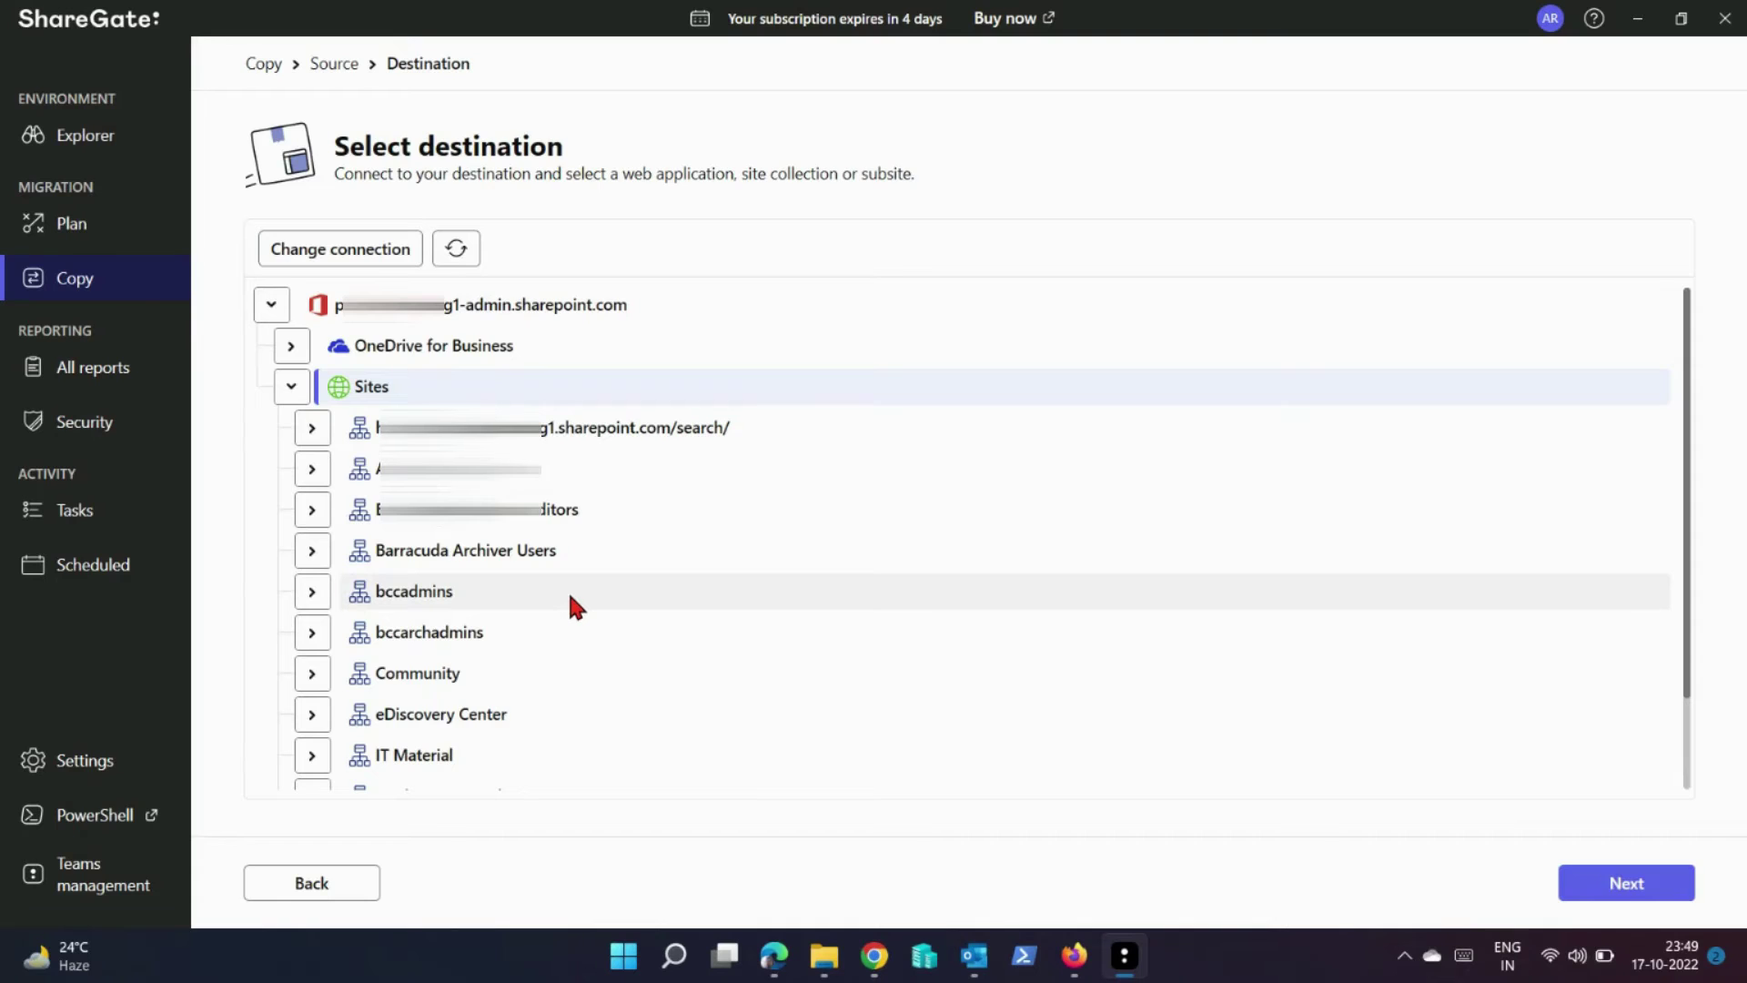
pyautogui.scroll(-2, 571, 605)
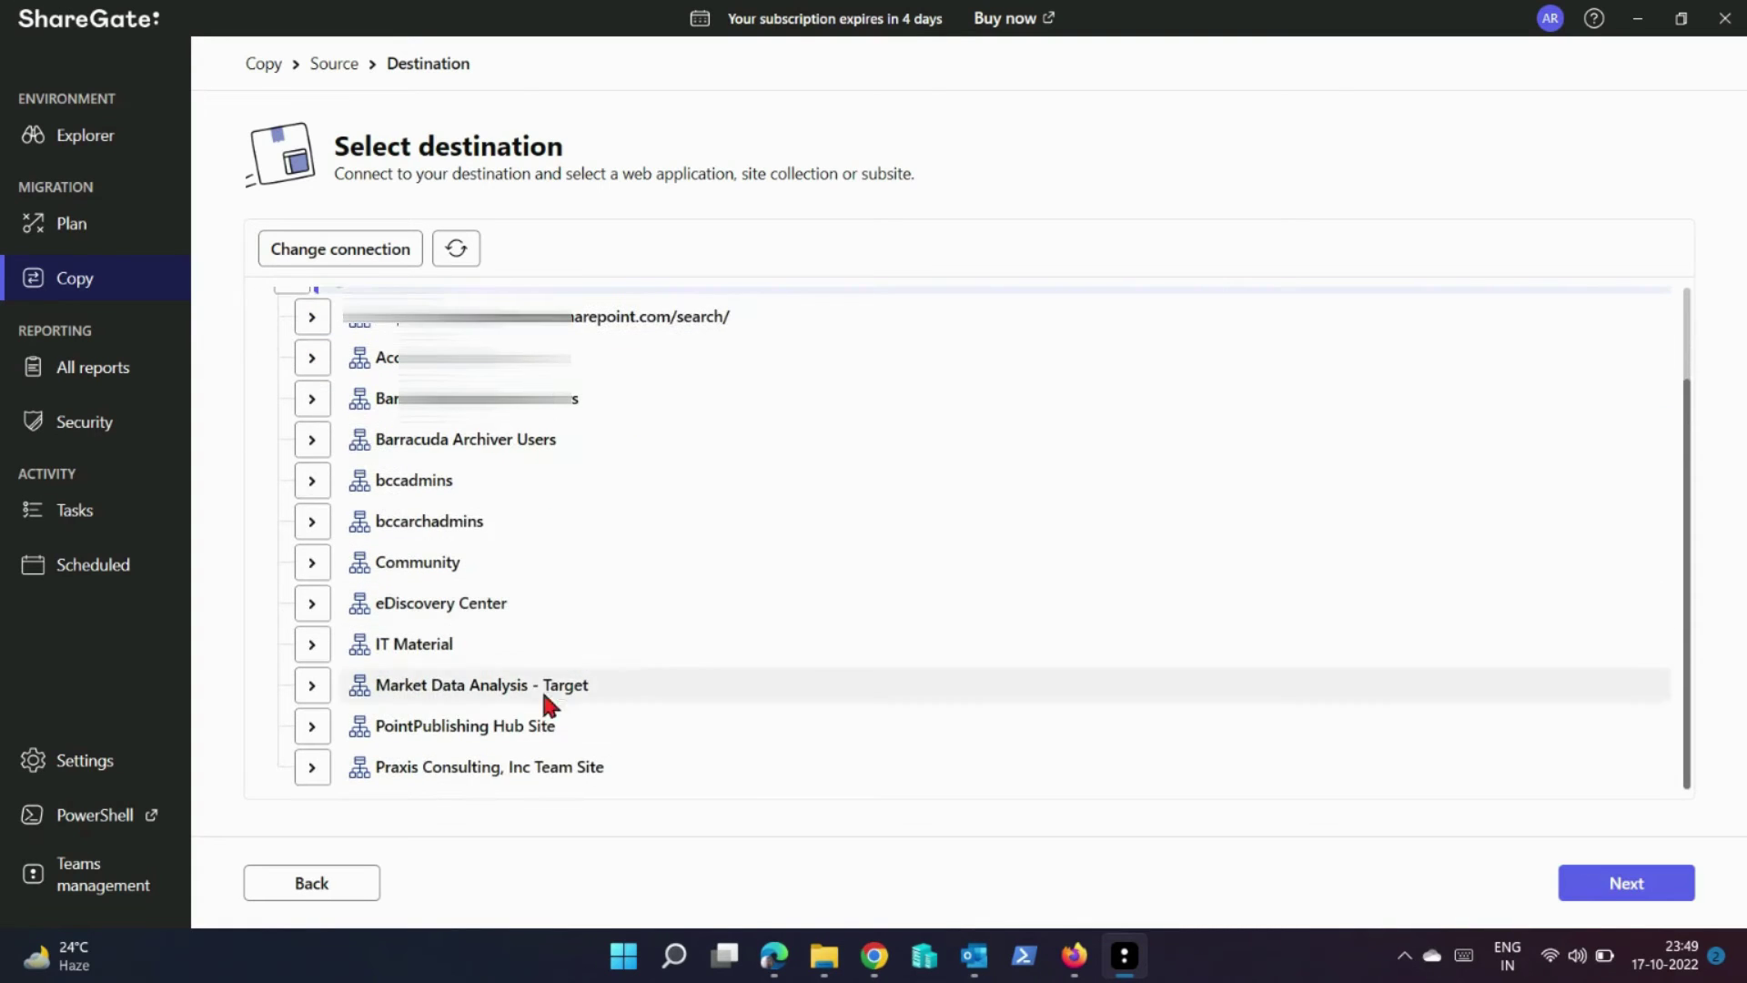
pyautogui.click(470, 694)
pyautogui.click(1630, 893)
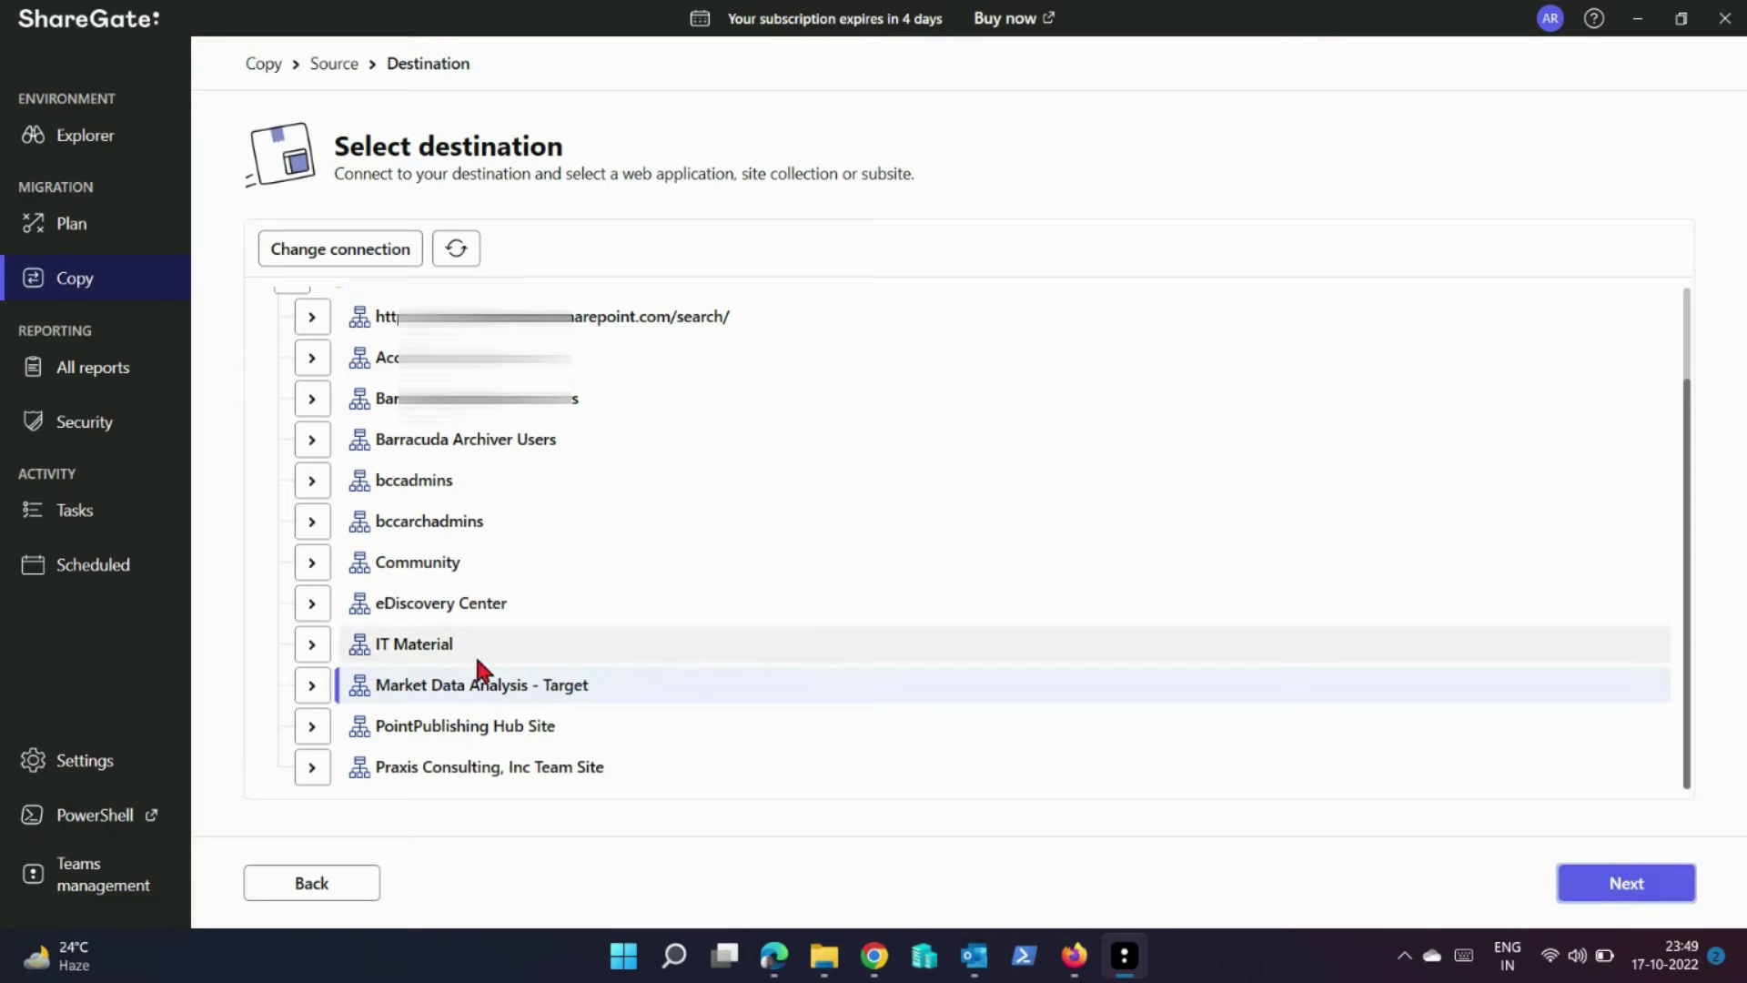
pyautogui.click(323, 691)
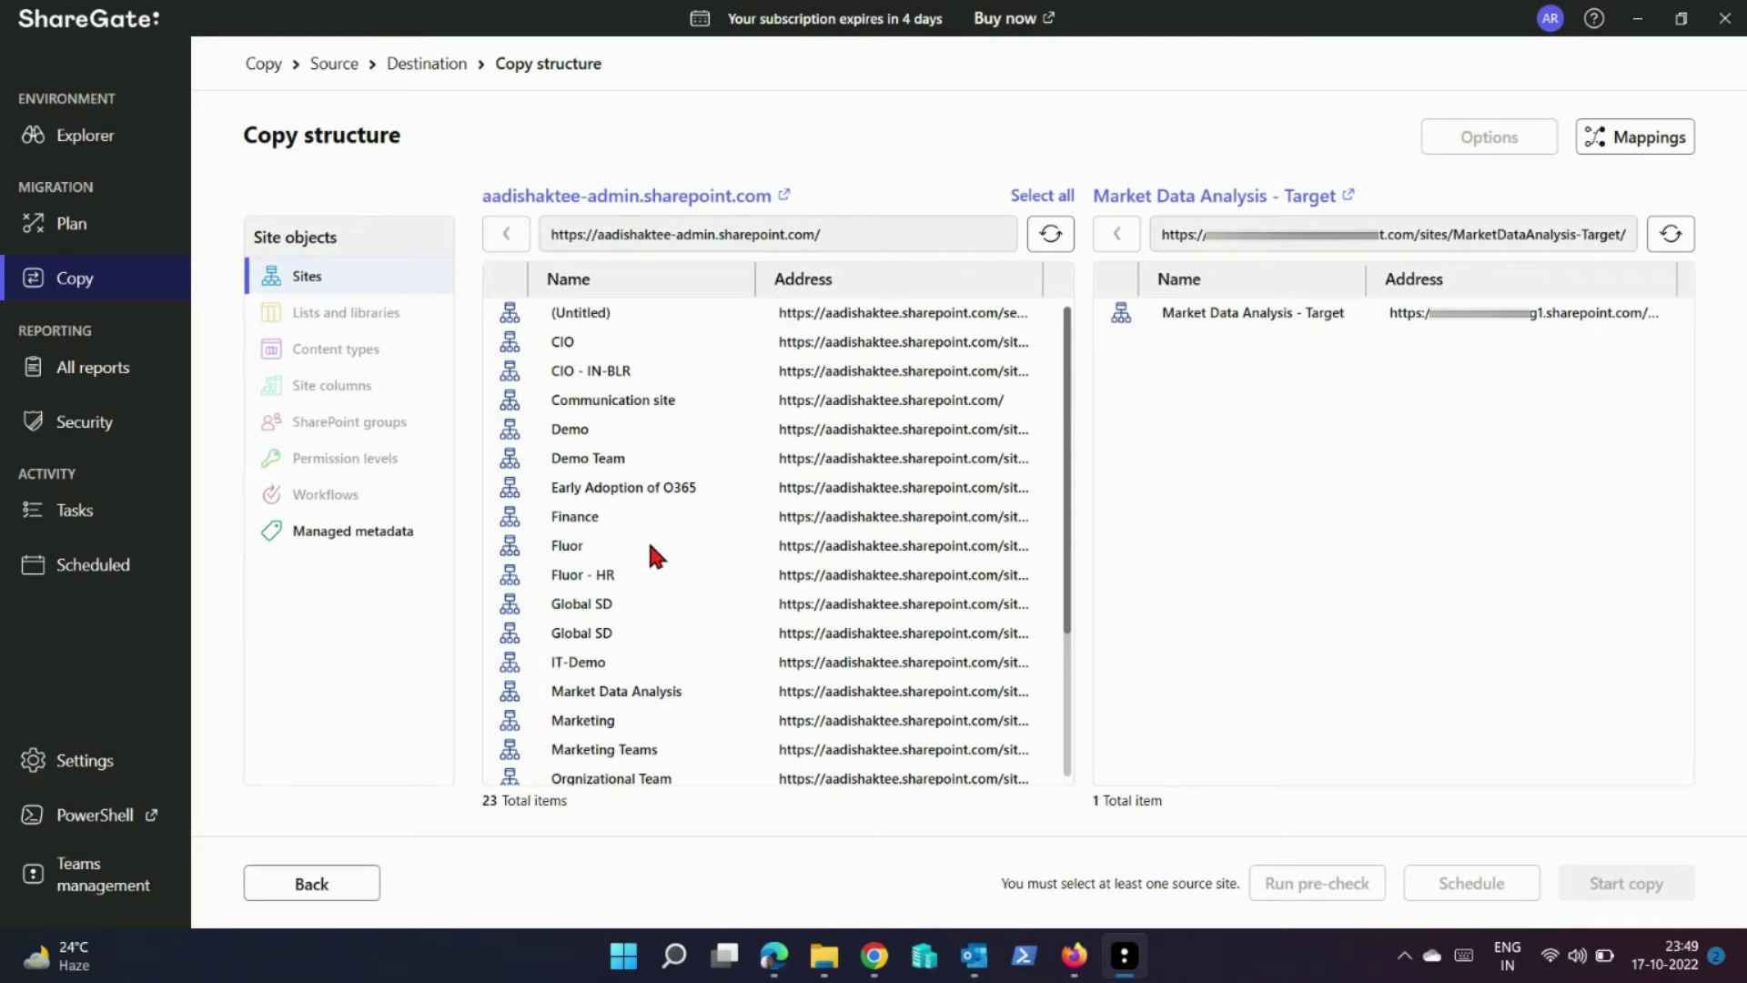
# Pair source Market Data Analysis with destination Market Data Analysis - Target and open Mappings.
pyautogui.click(607, 549)
pyautogui.scroll(-2, 608, 555)
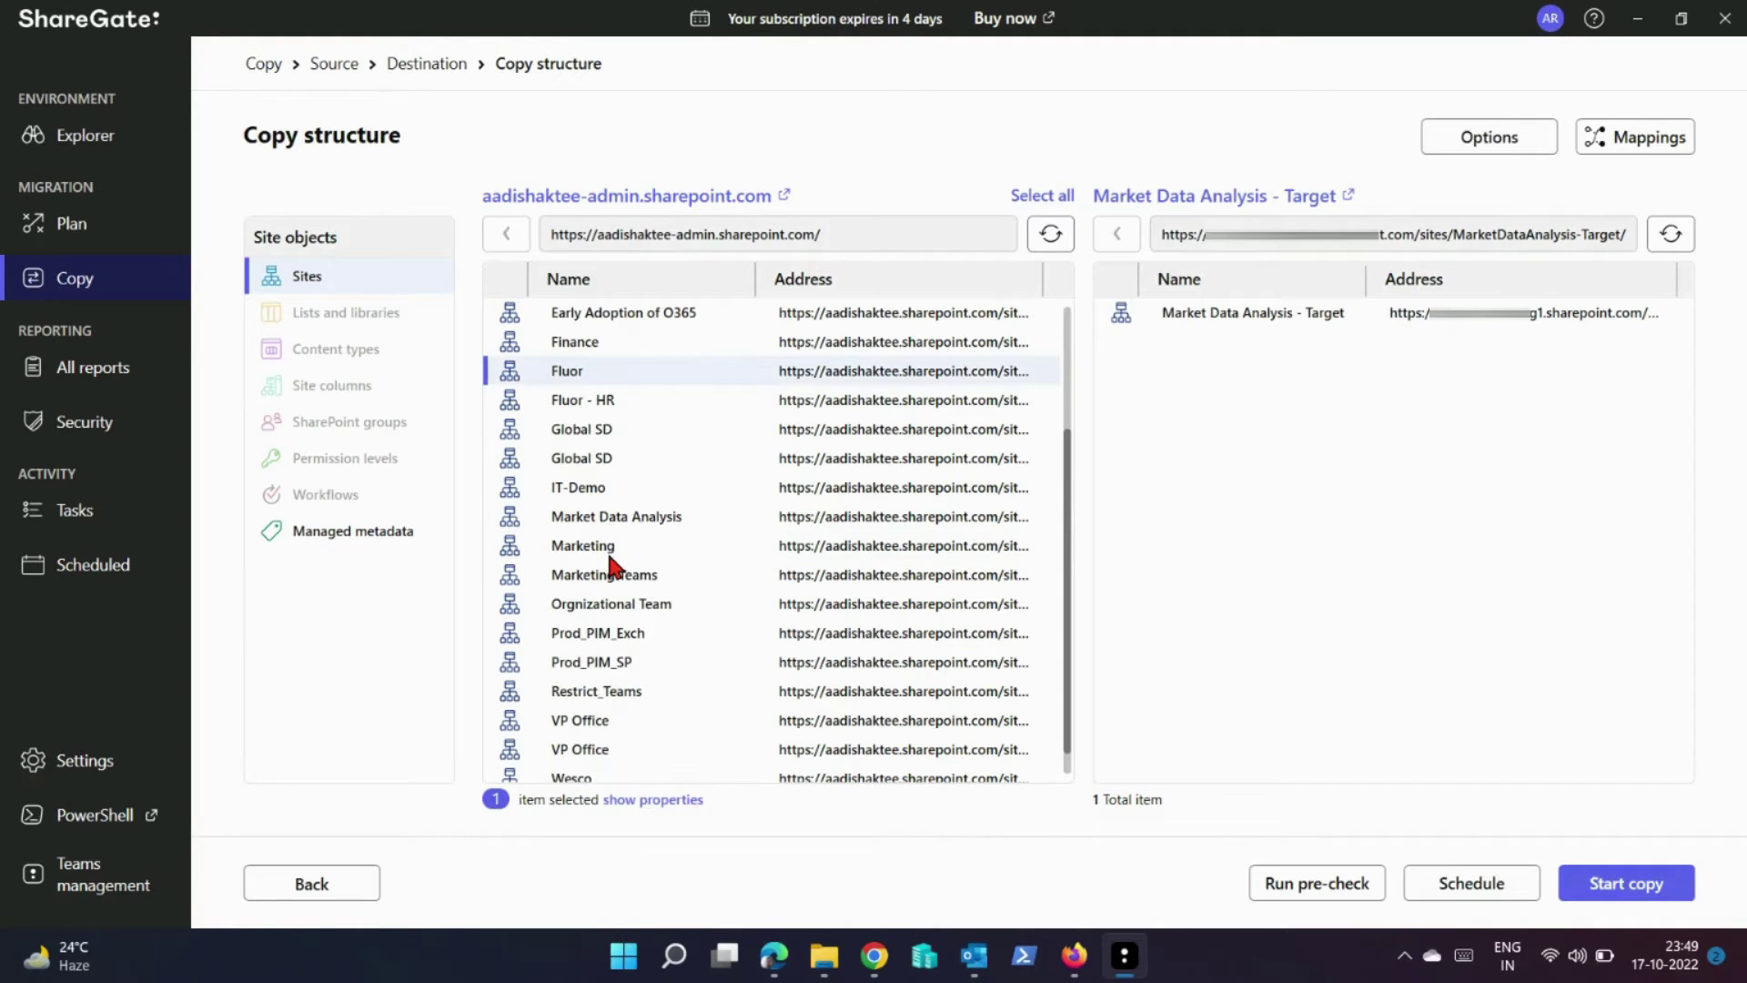
pyautogui.scroll(-1, 614, 566)
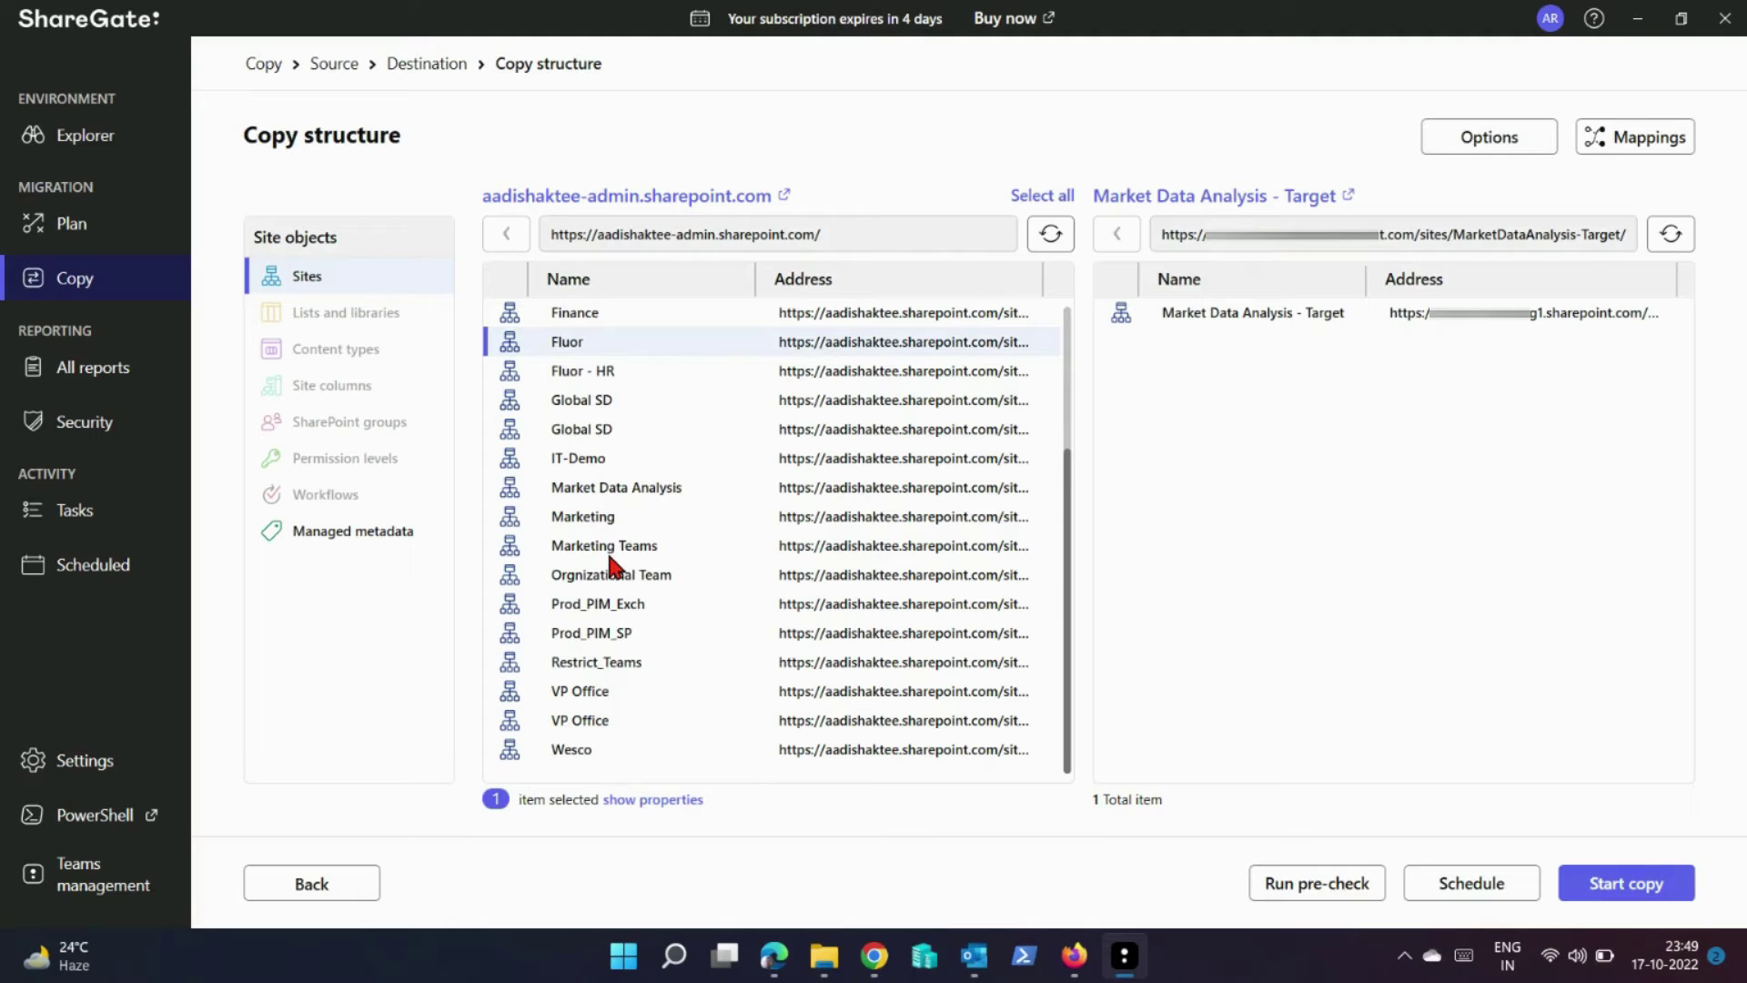
pyautogui.click(642, 490)
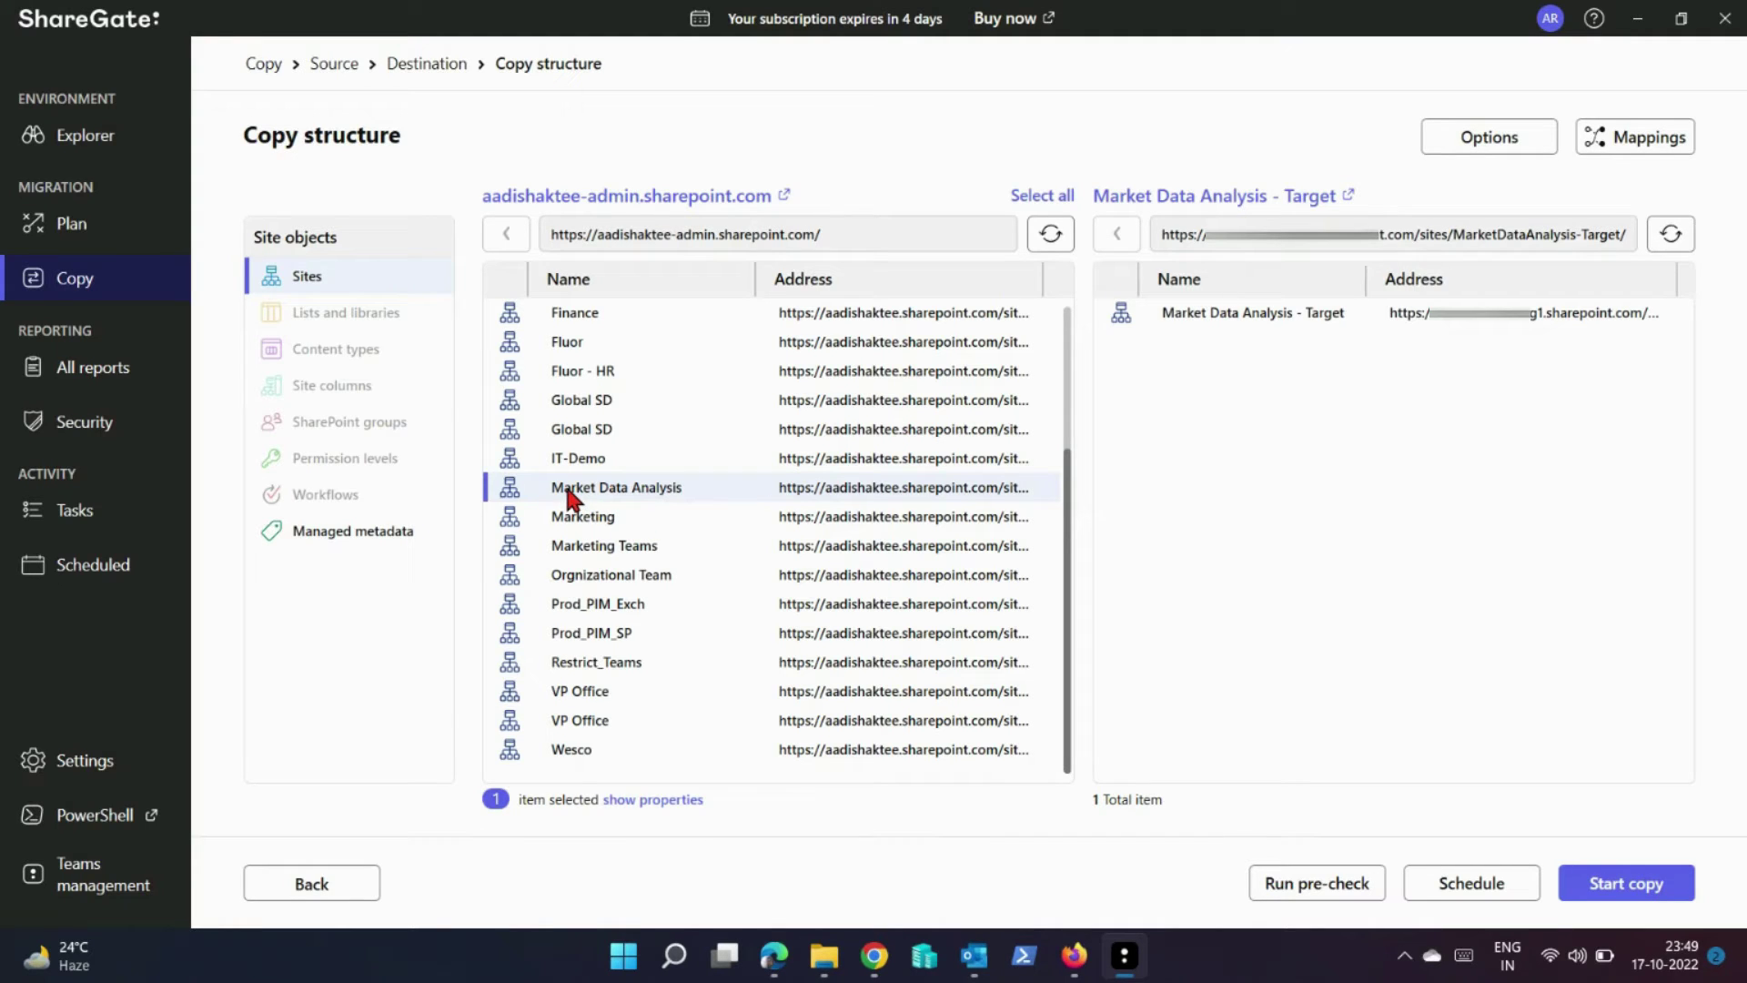
pyautogui.click(1267, 312)
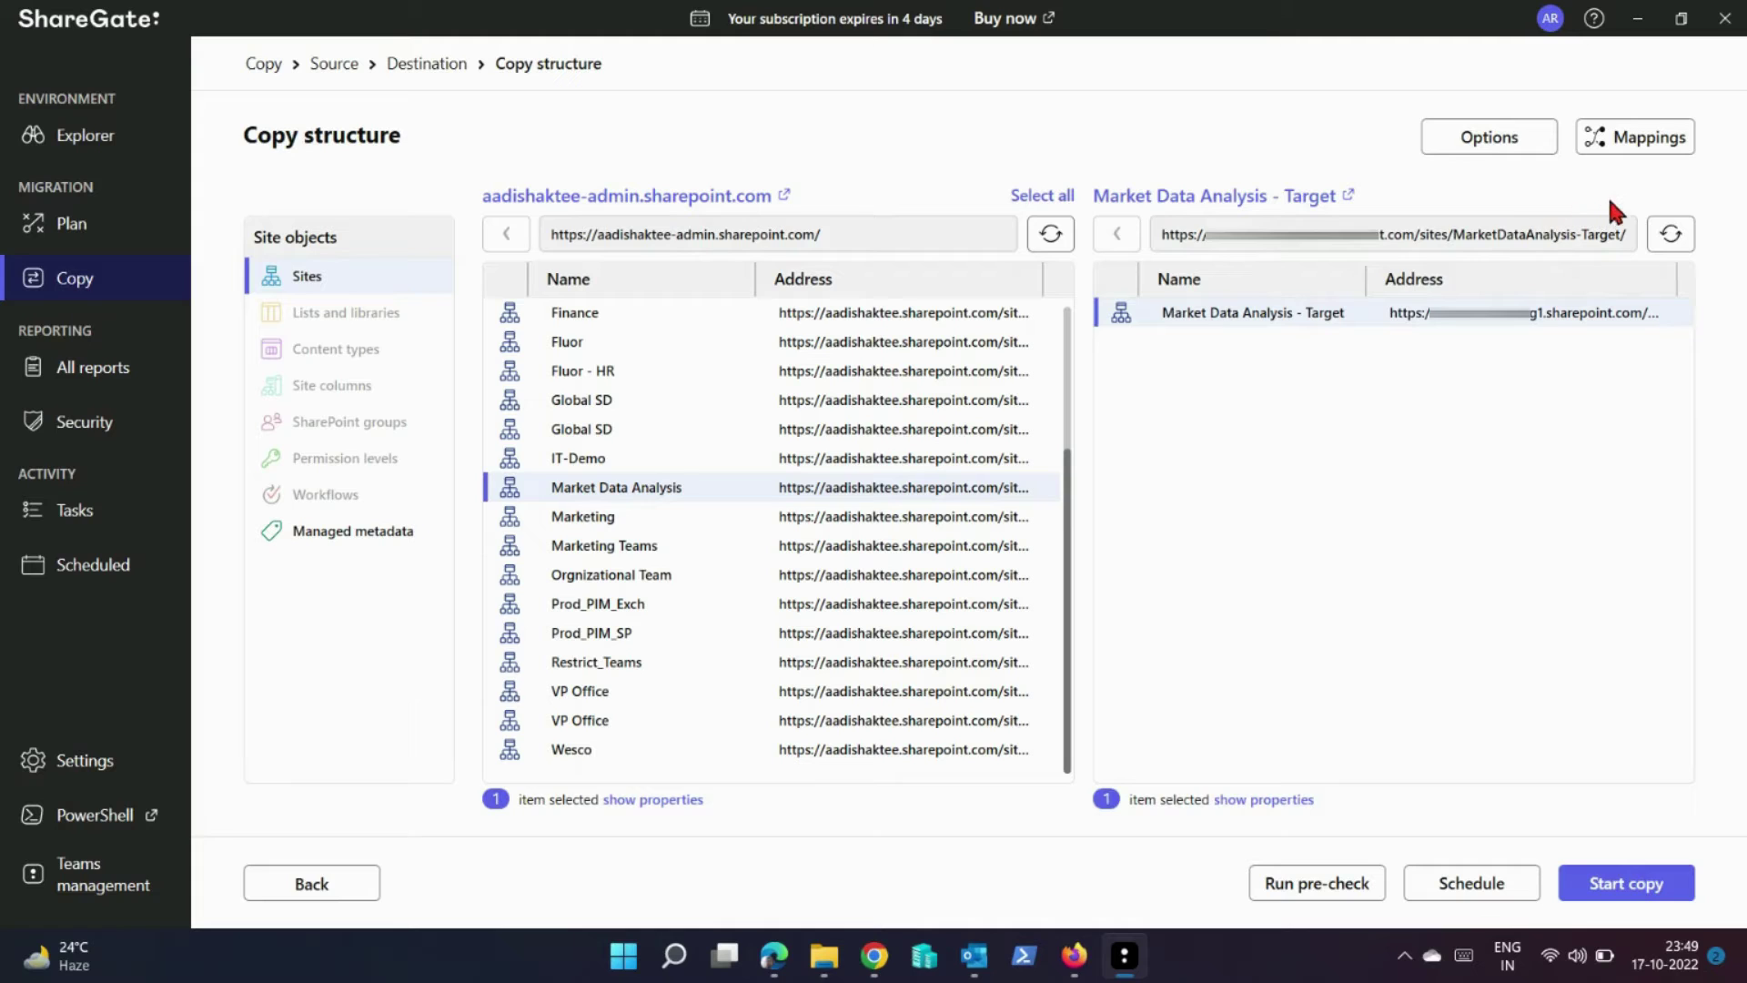
pyautogui.click(1639, 143)
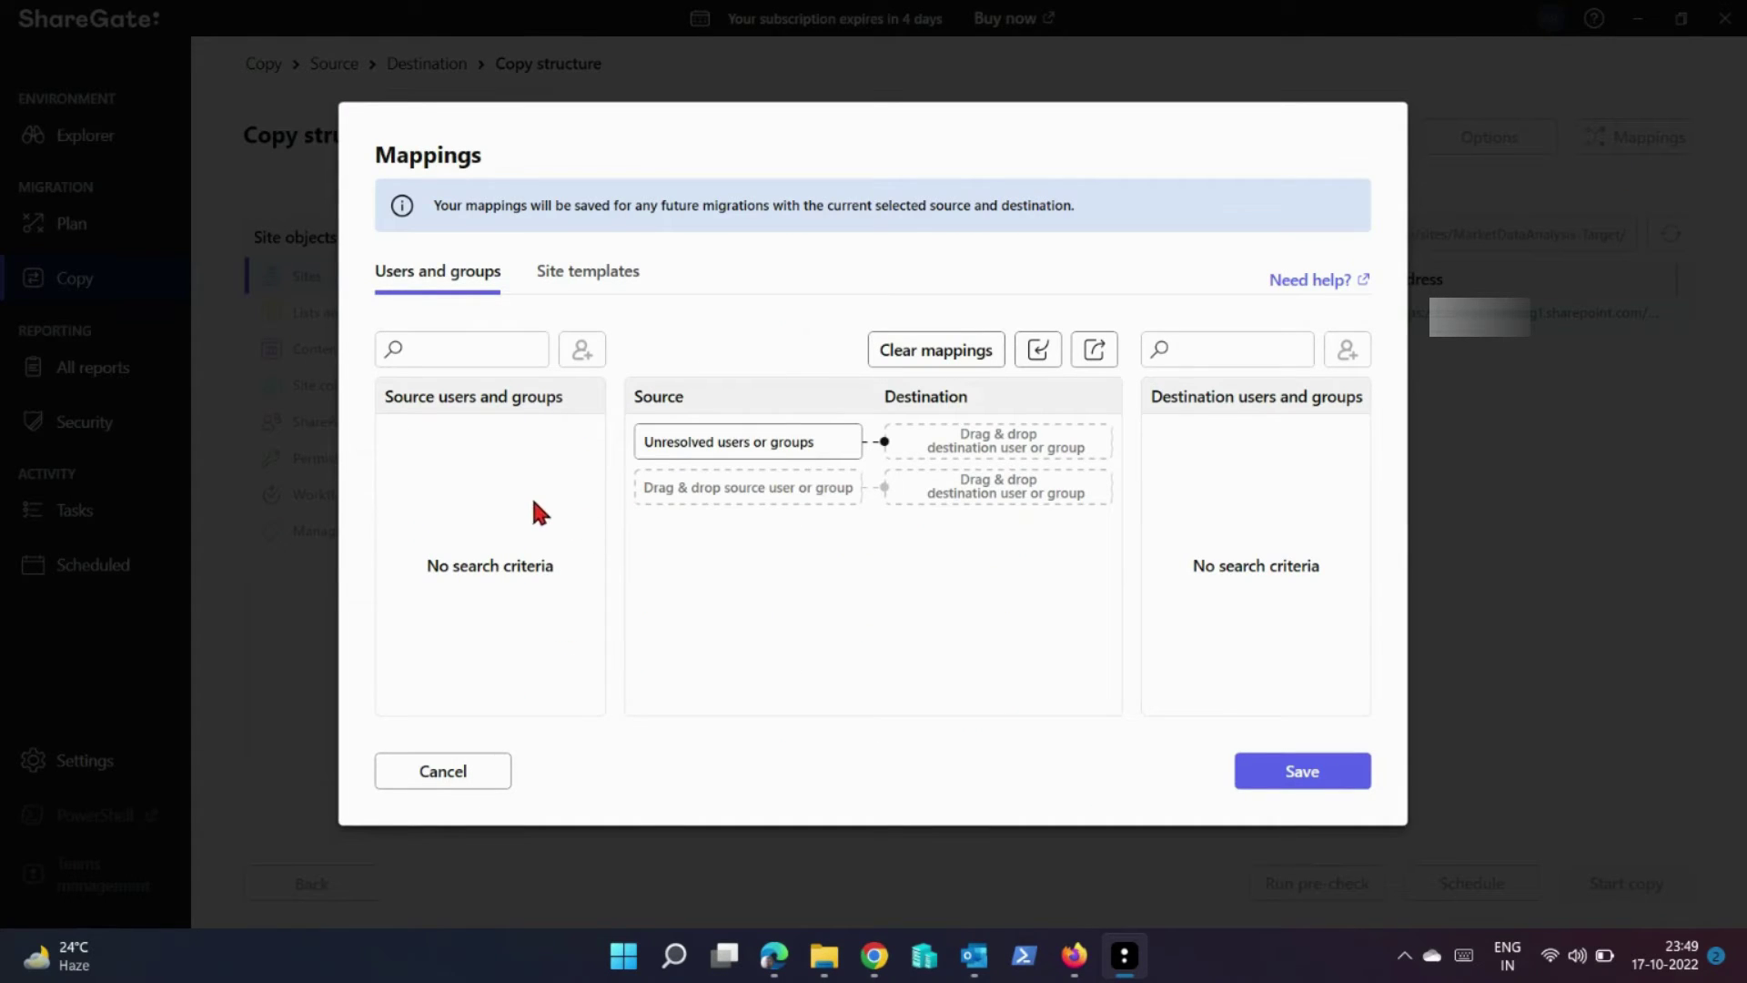
# Map the searched source user onto the searched destination user, then view site template mappings.
pyautogui.click(498, 350)
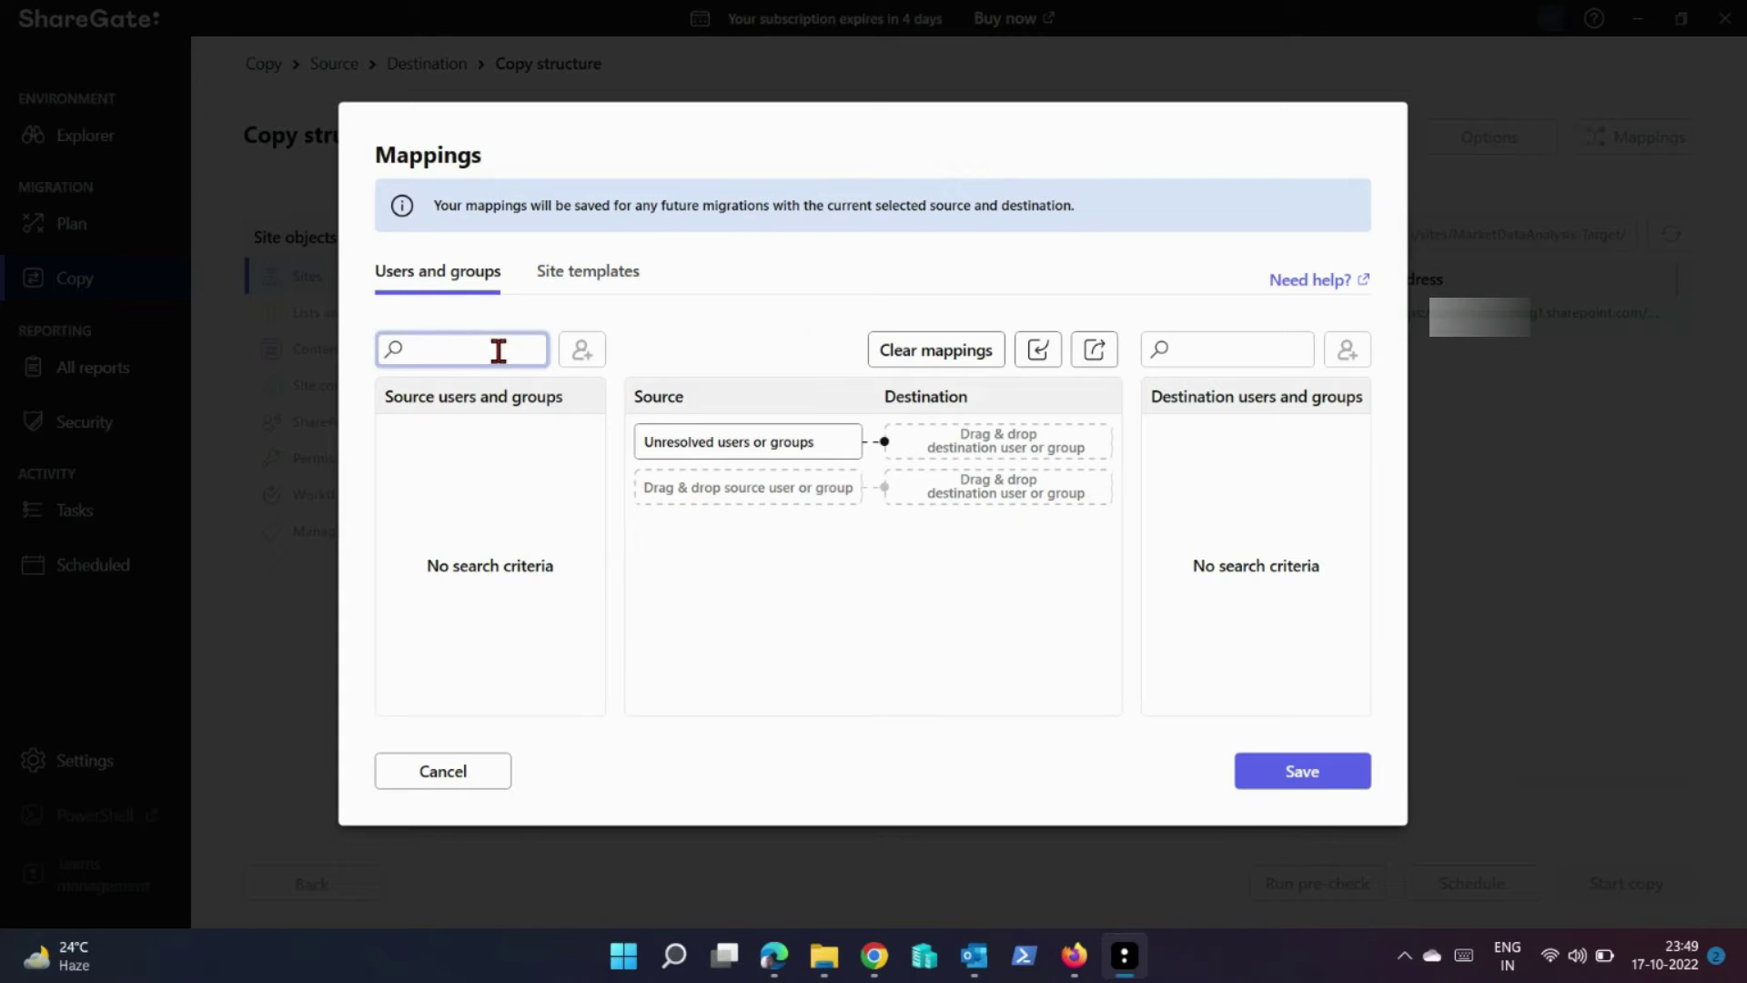
pyautogui.write('matt')
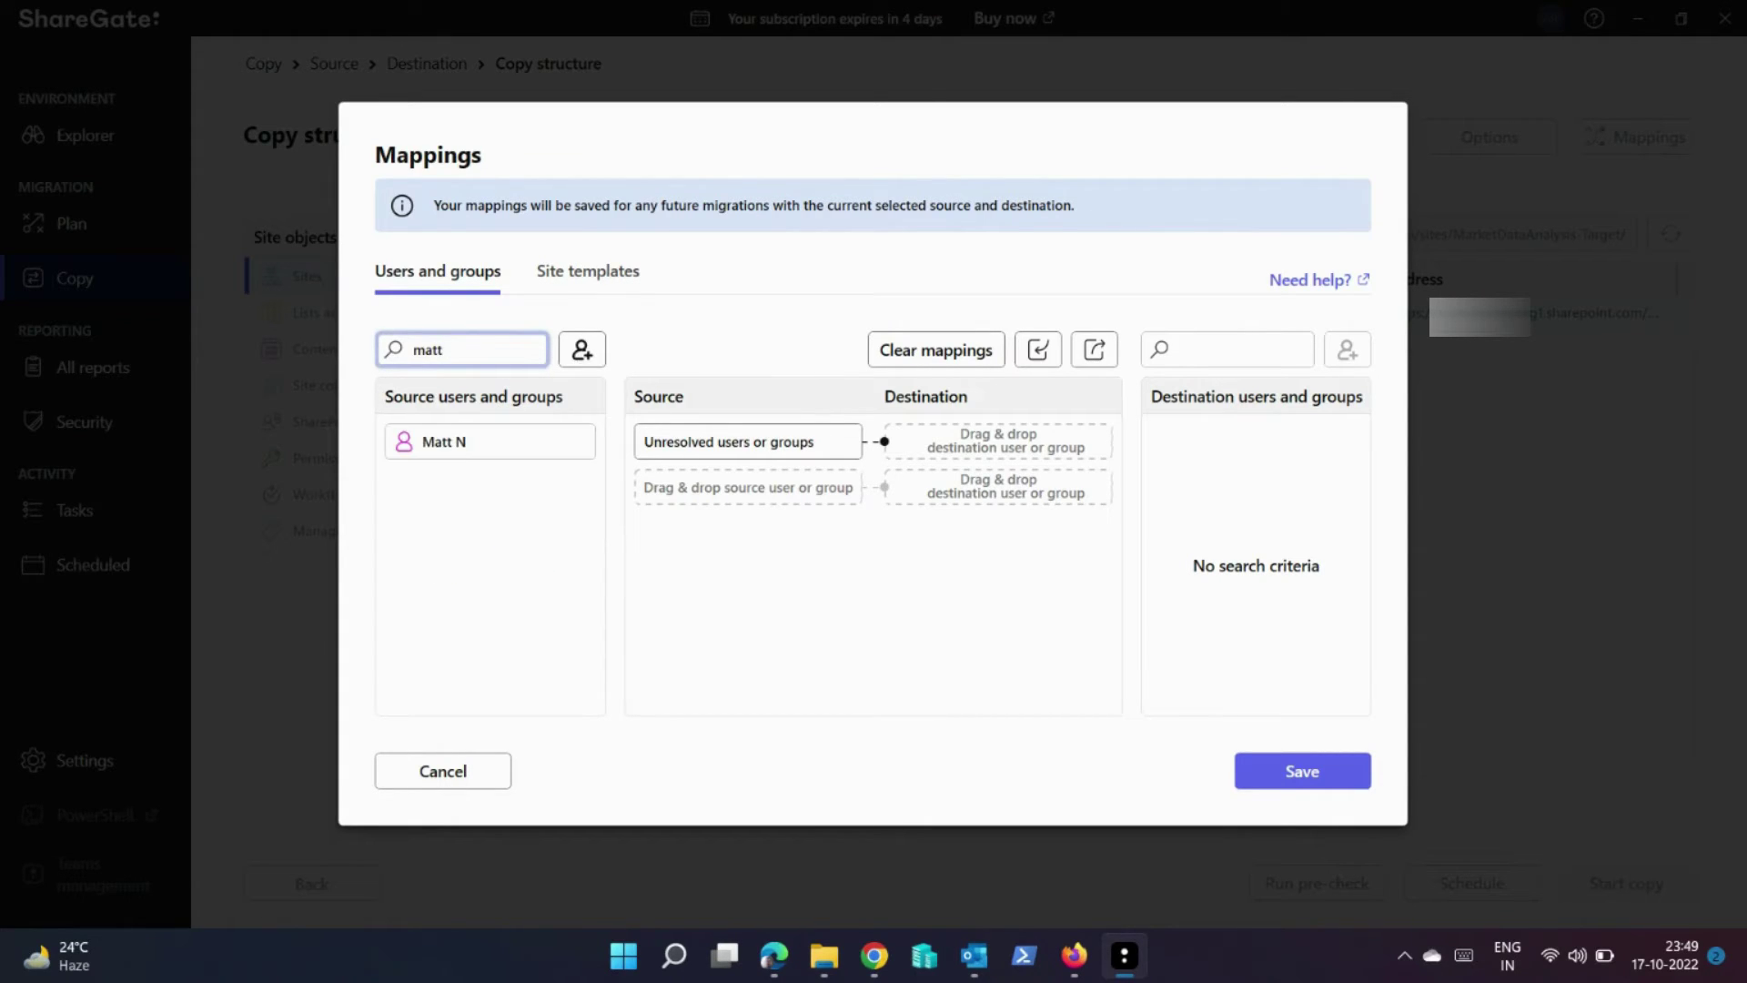
pyautogui.moveTo(440, 447); pyautogui.dragTo(670, 490)
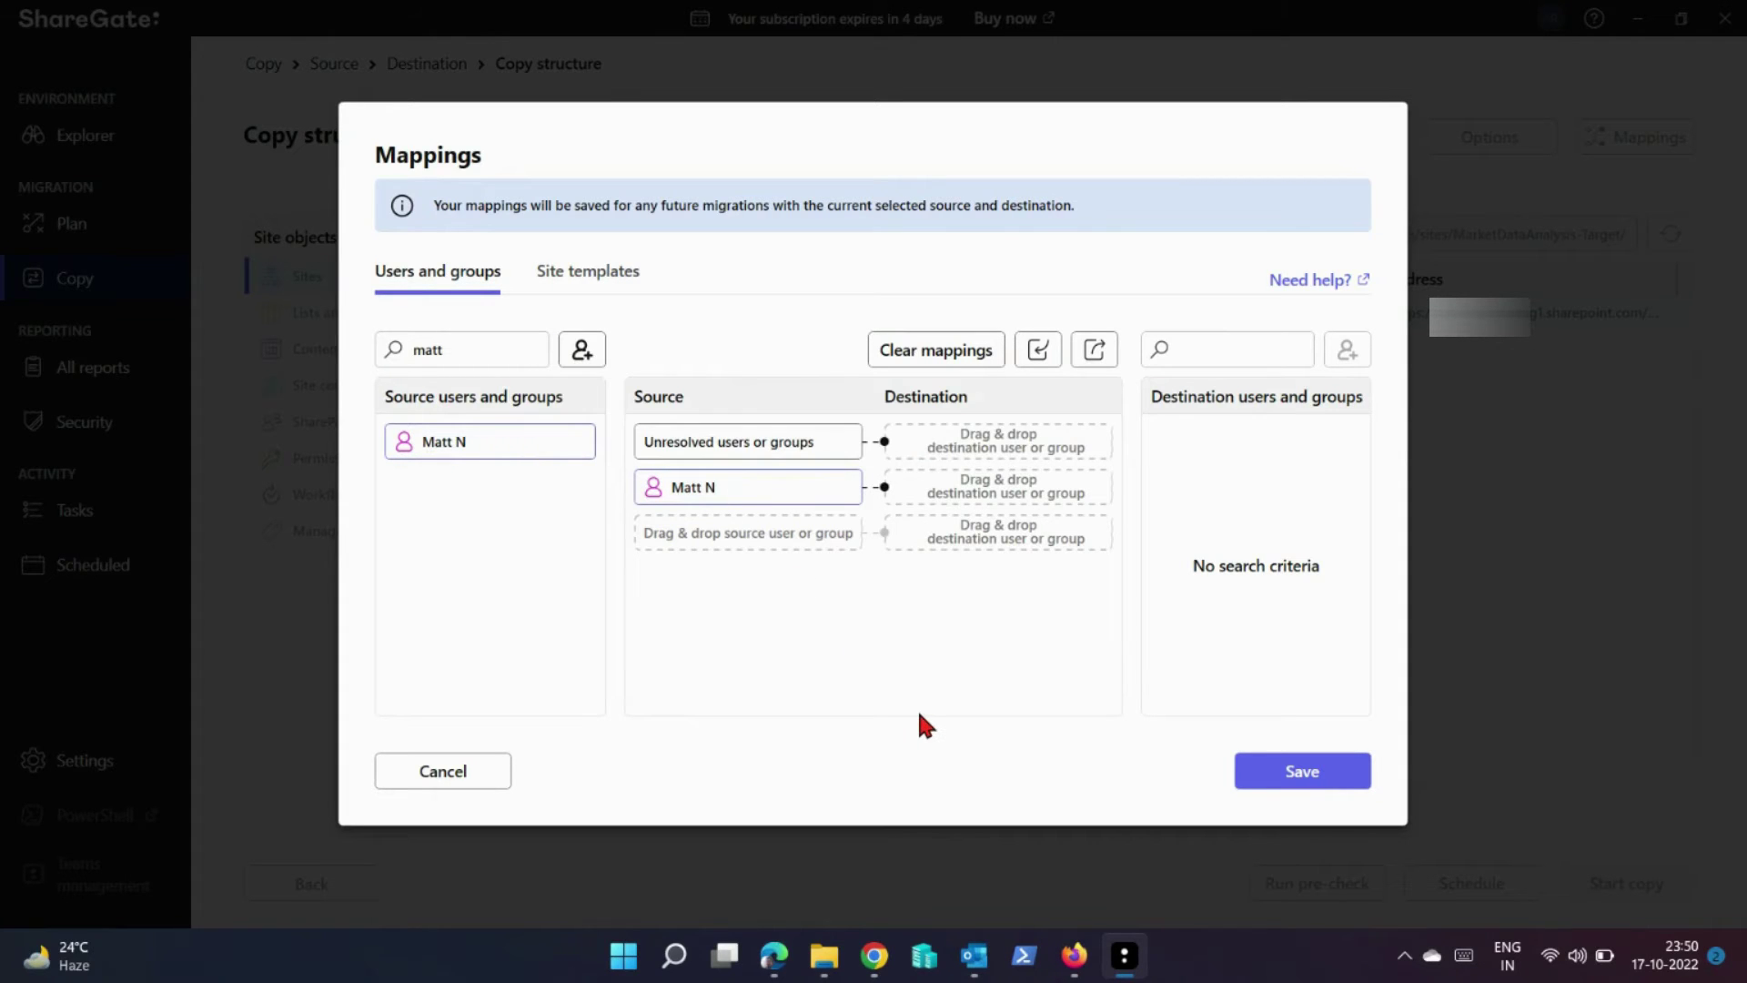
pyautogui.click(1248, 347)
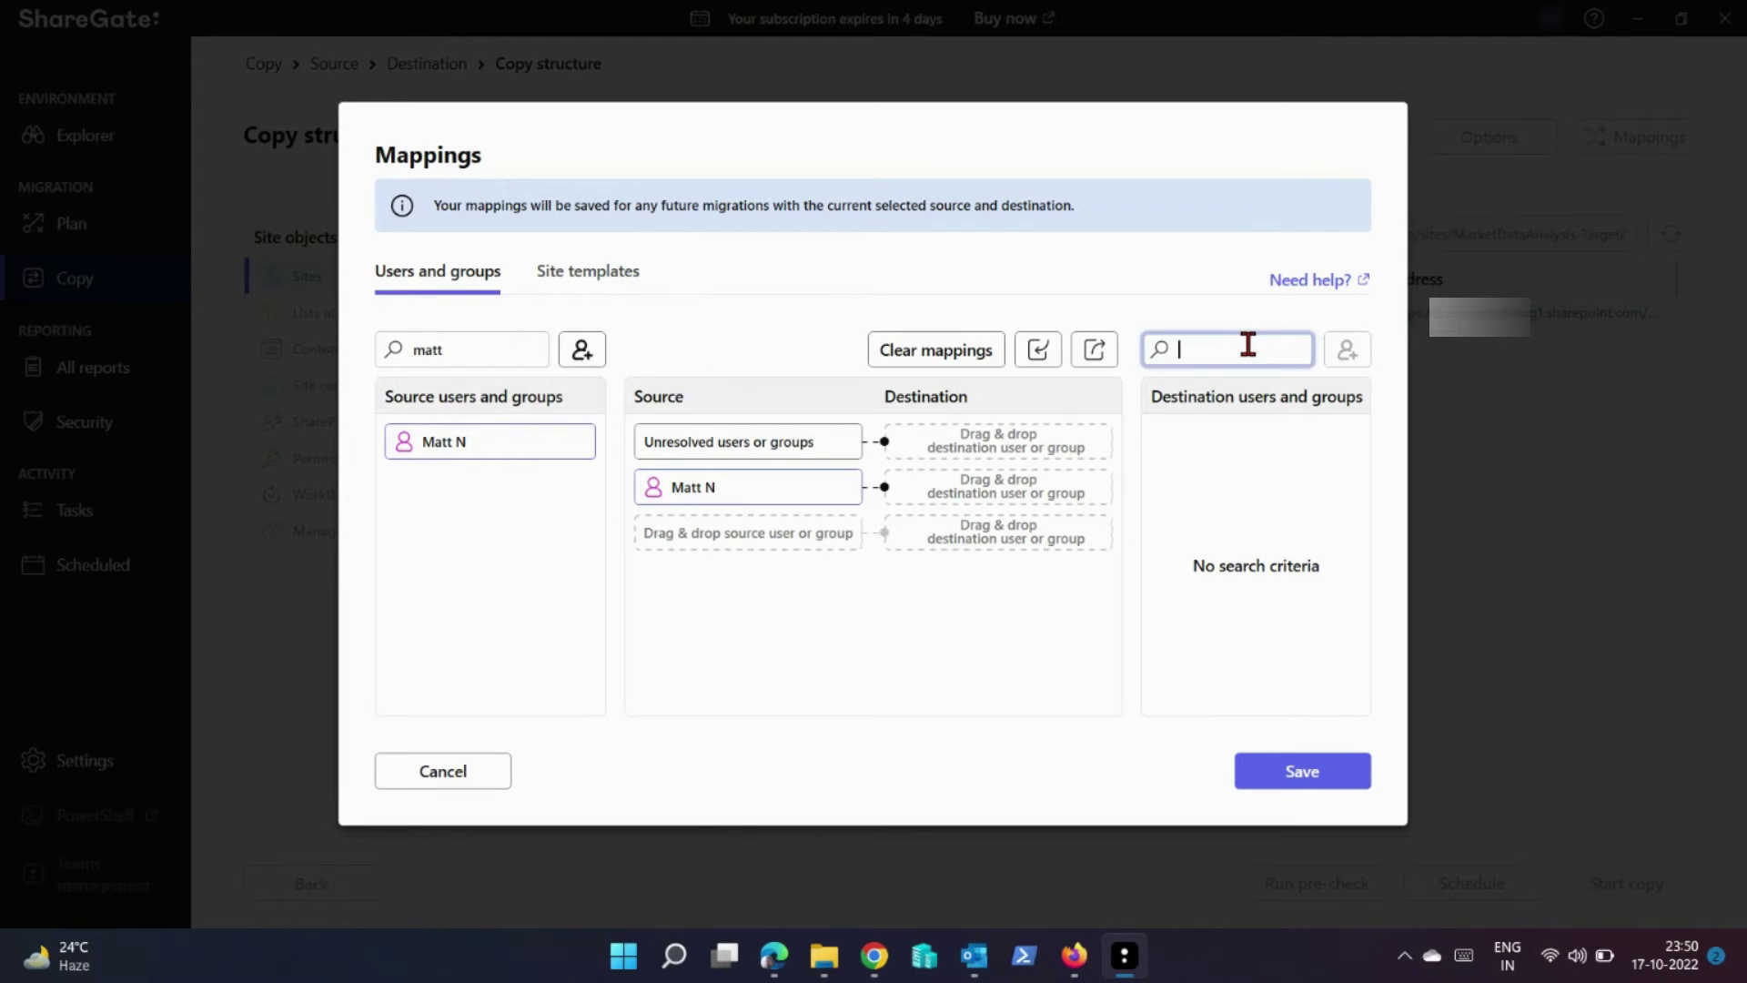
pyautogui.write('ankush')
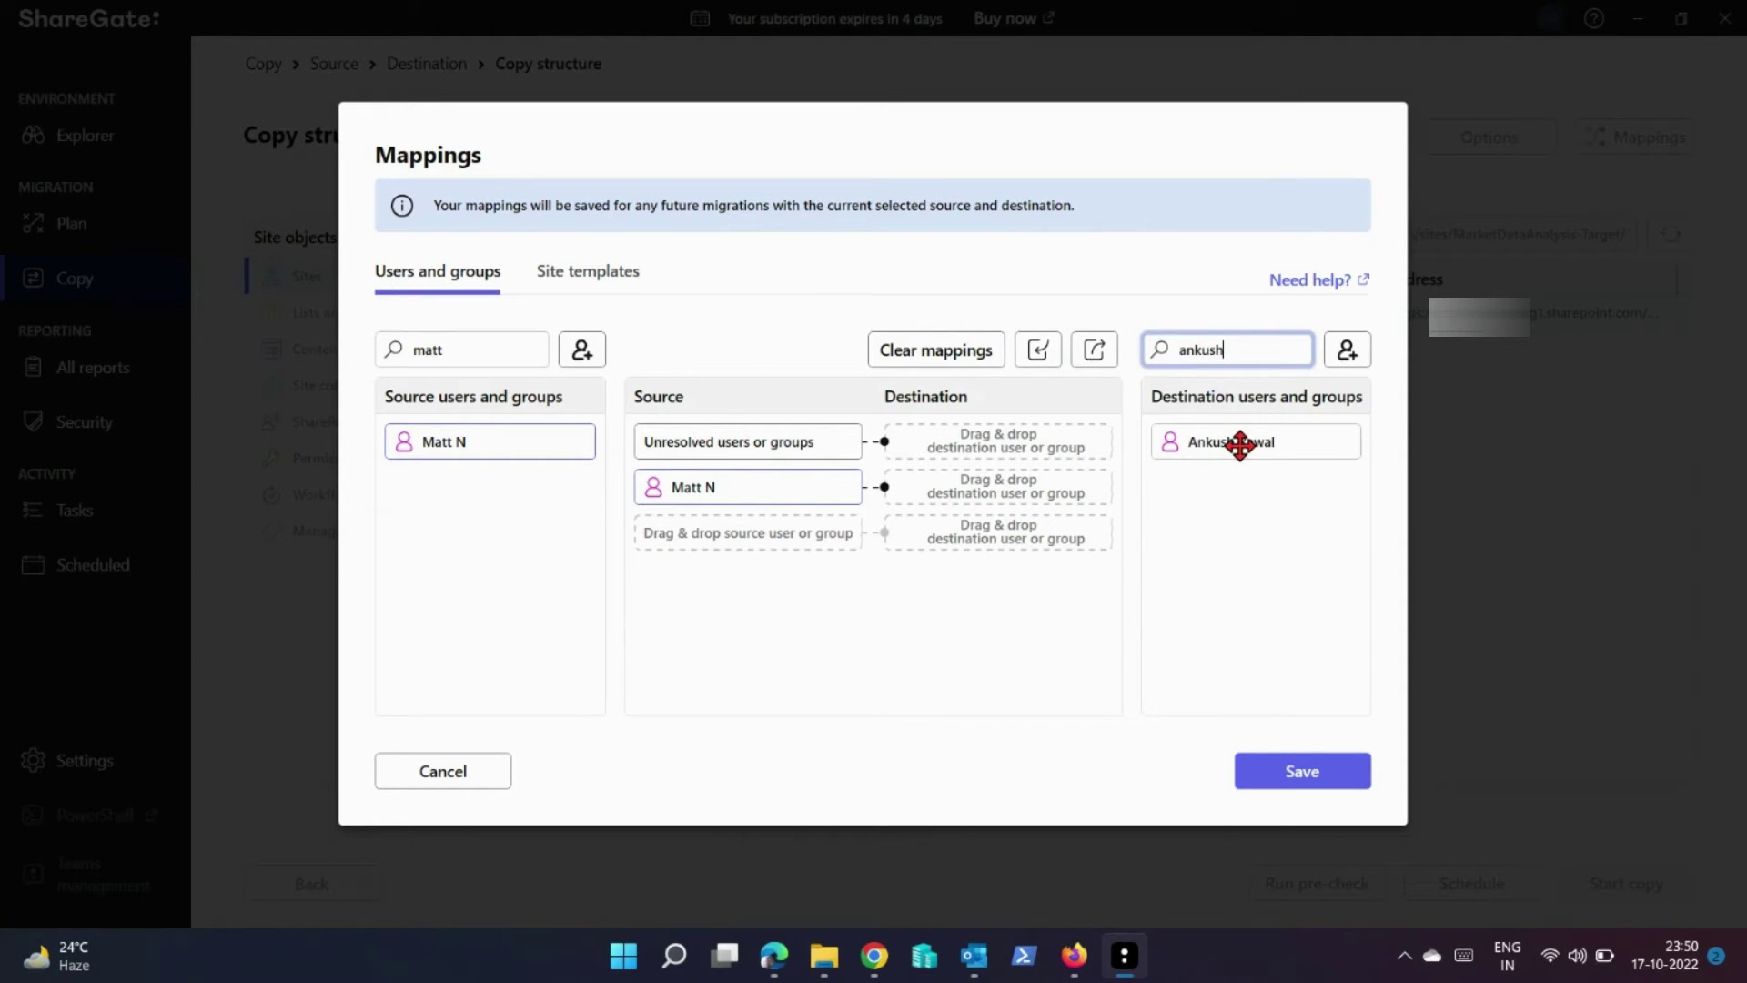
pyautogui.moveTo(1239, 445); pyautogui.dragTo(1003, 489)
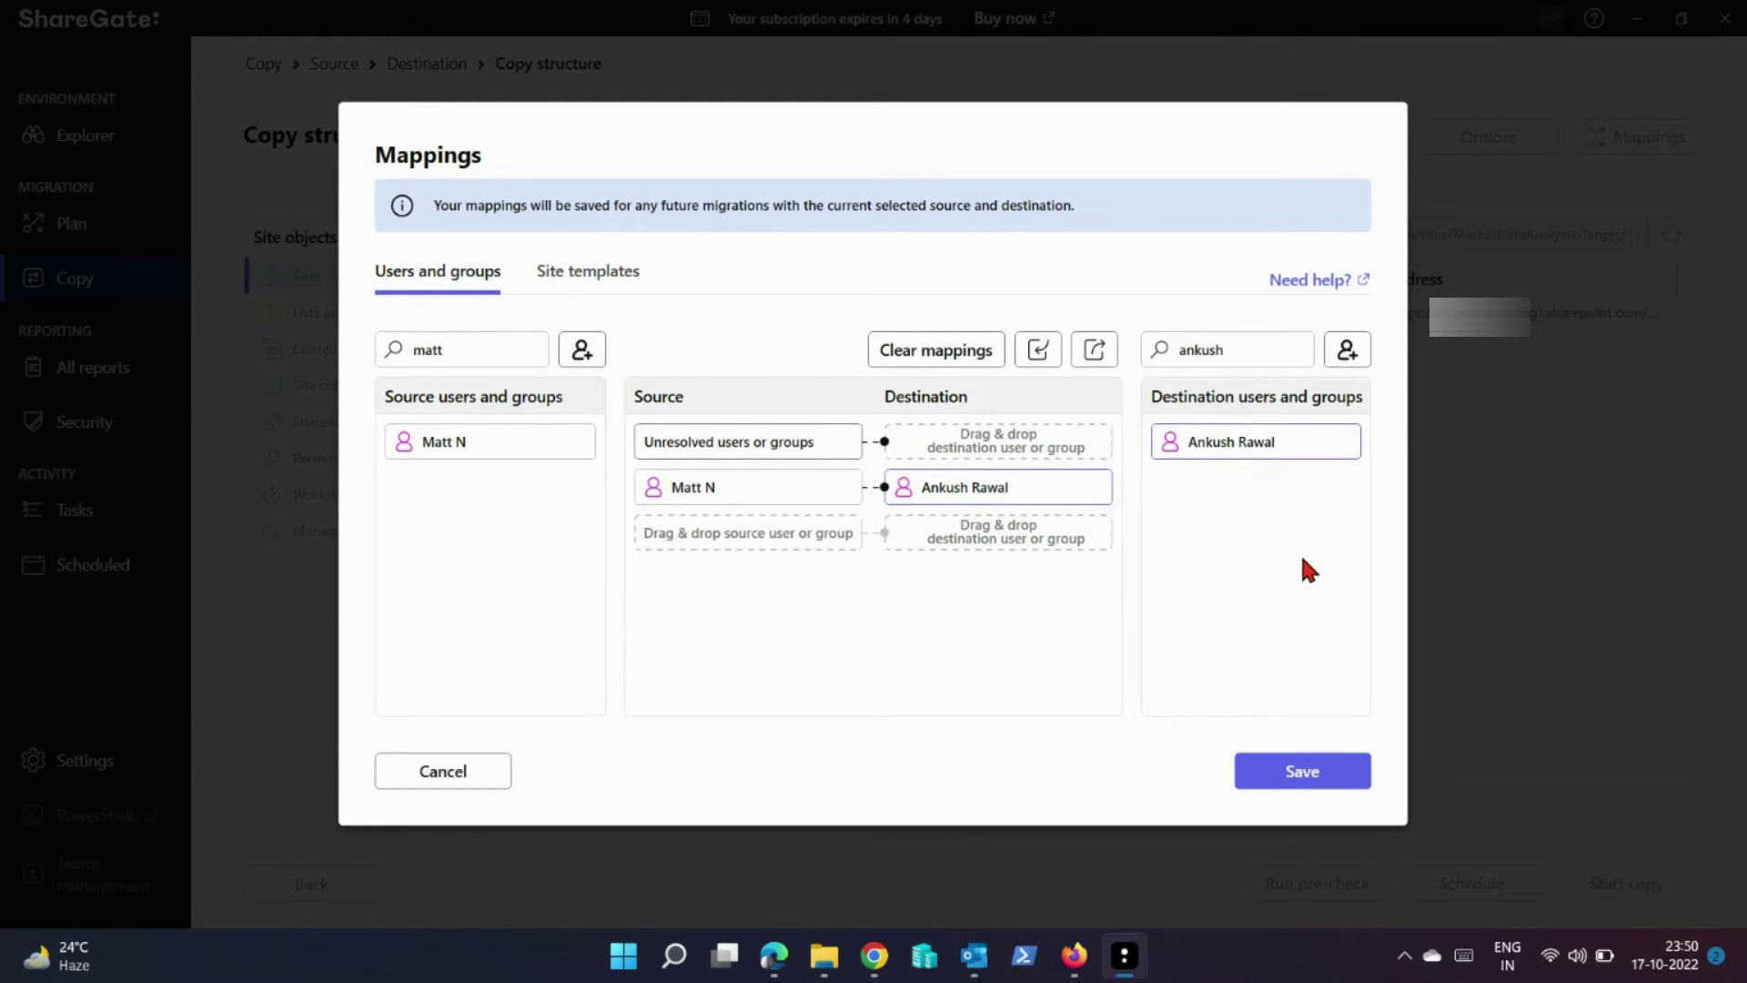
pyautogui.click(616, 275)
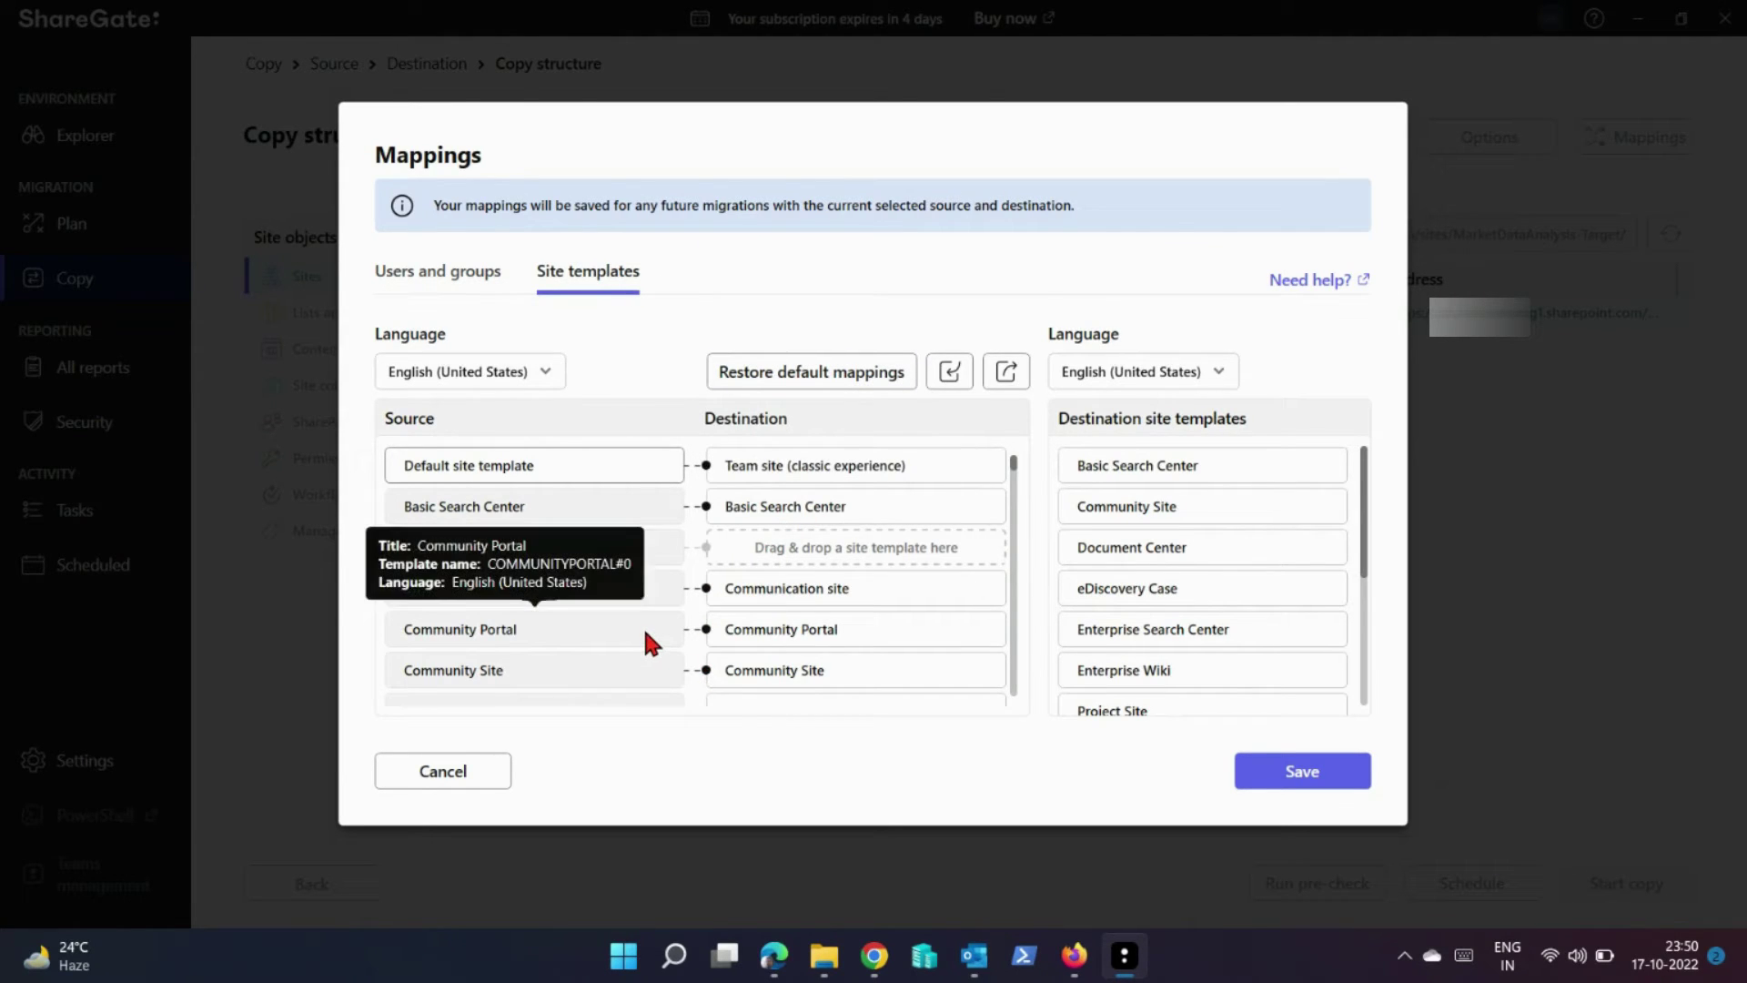
# Look over the site template mappings and save all mappings.
pyautogui.scroll(-1, 643, 626)
pyautogui.scroll(-1, 642, 625)
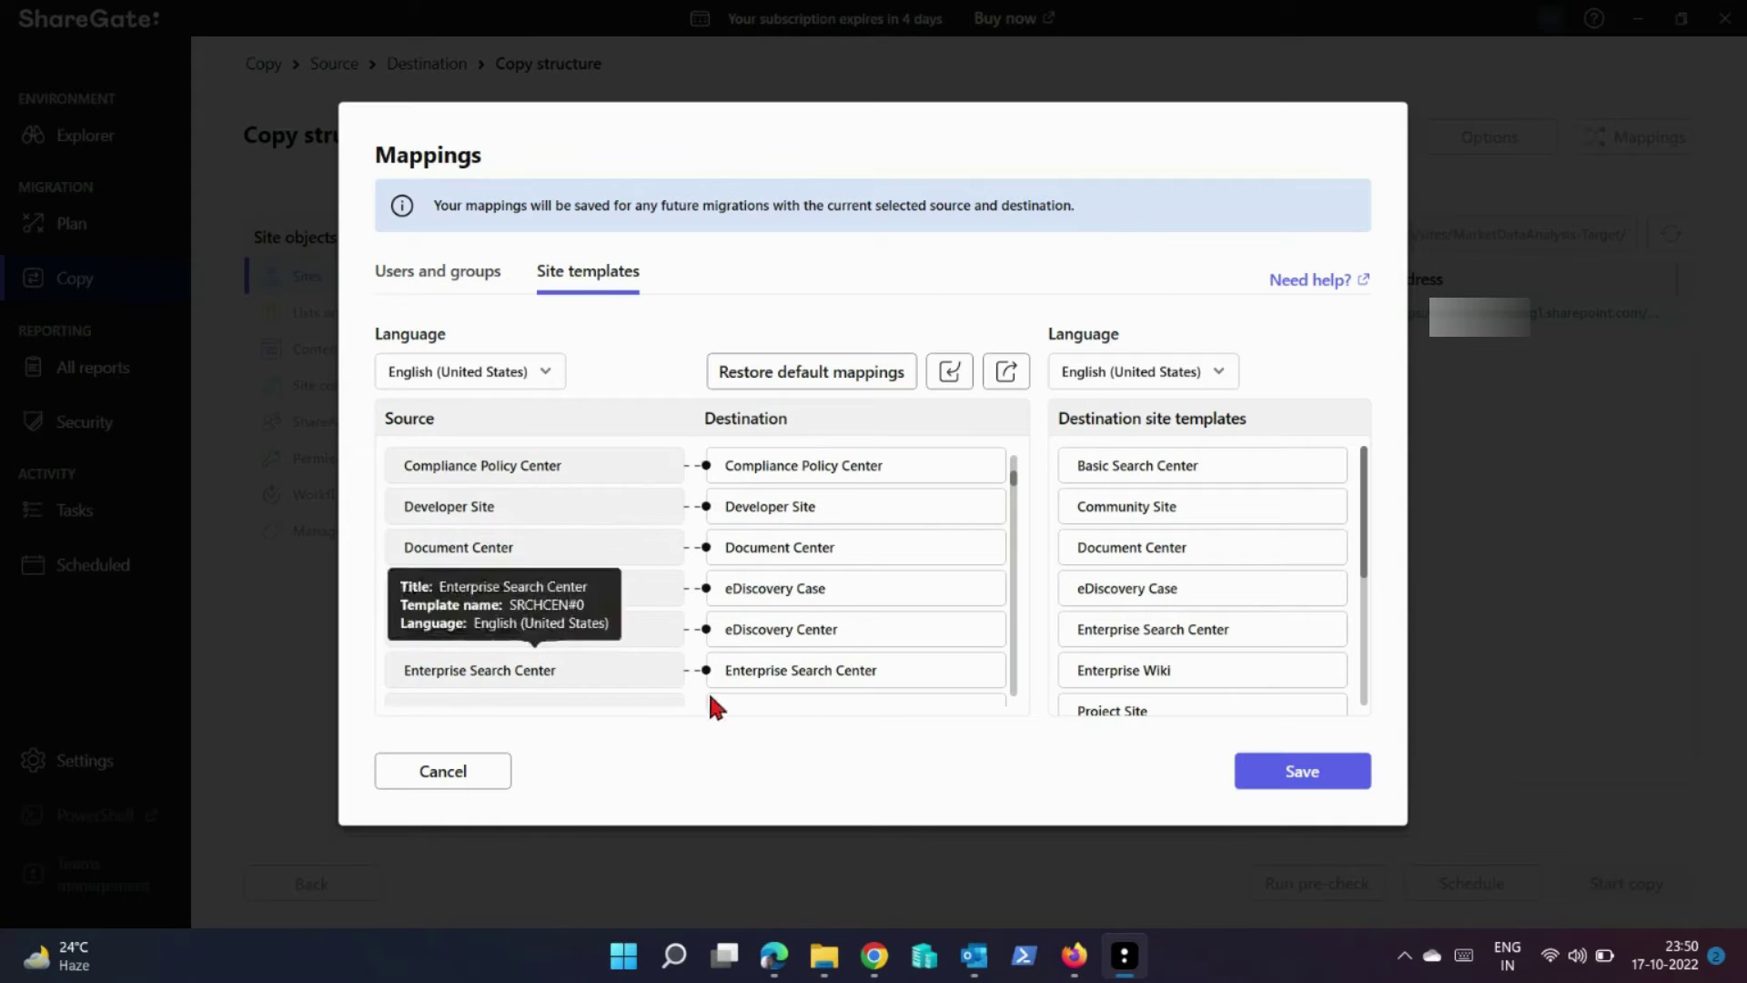
pyautogui.scroll(-1, 975, 670)
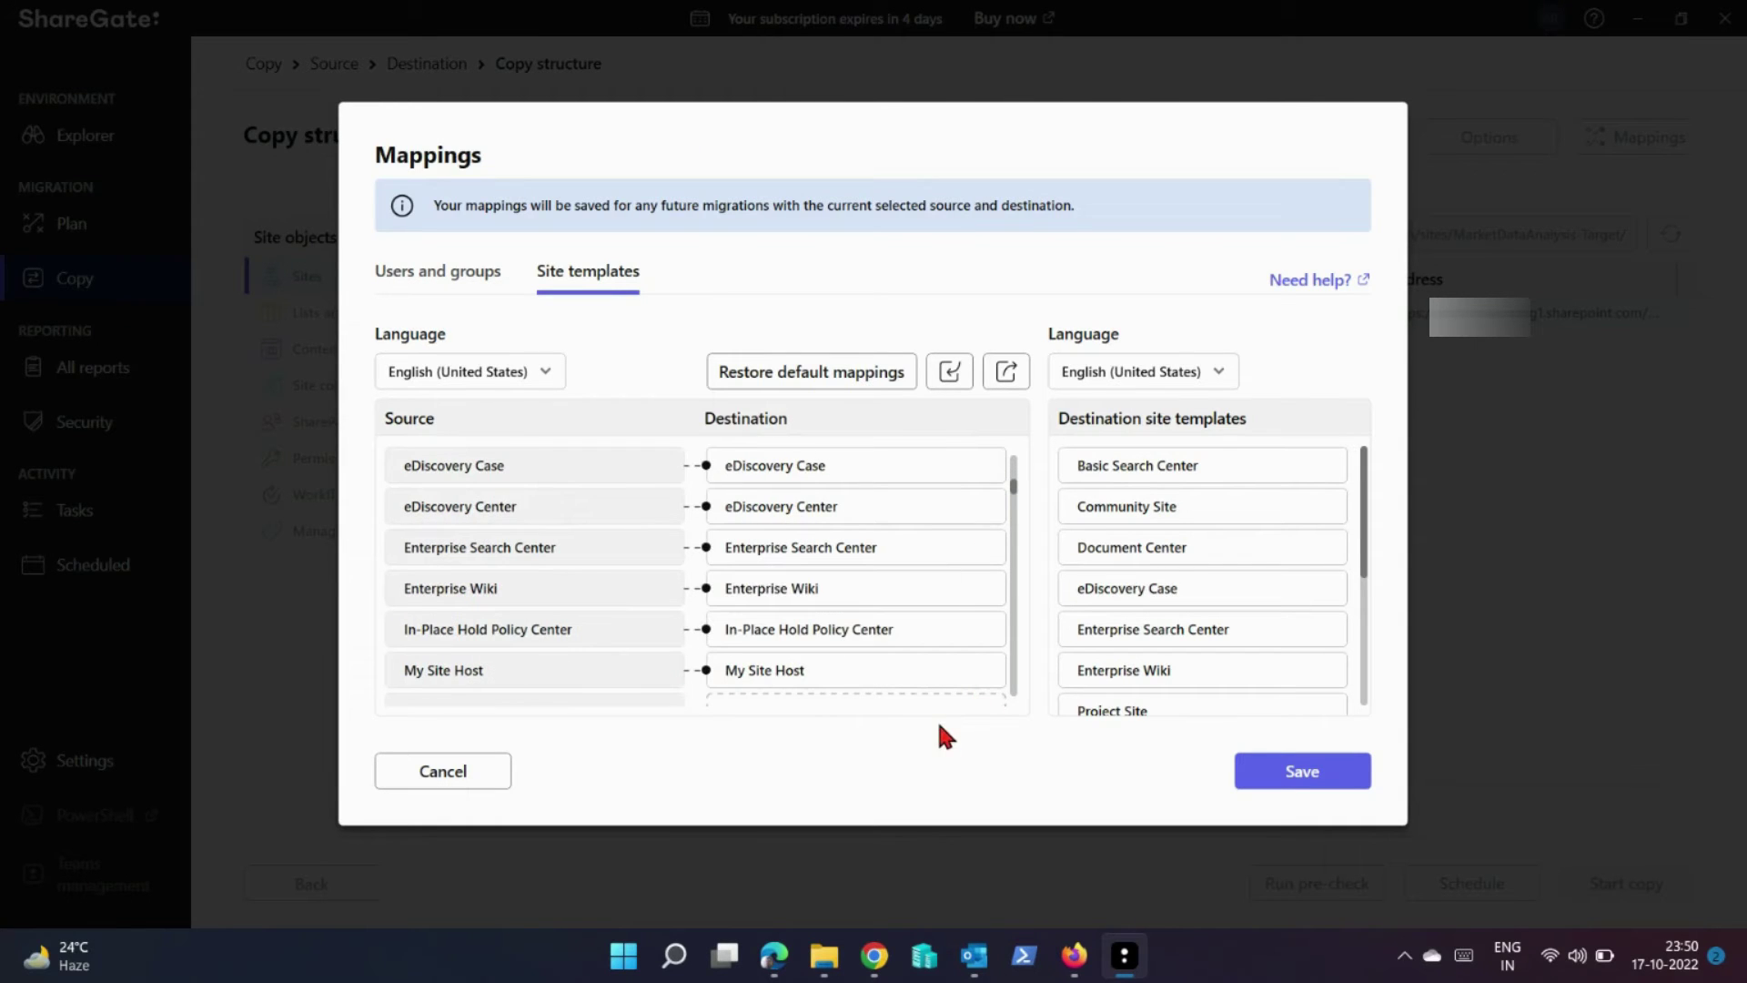
pyautogui.scroll(3, 978, 589)
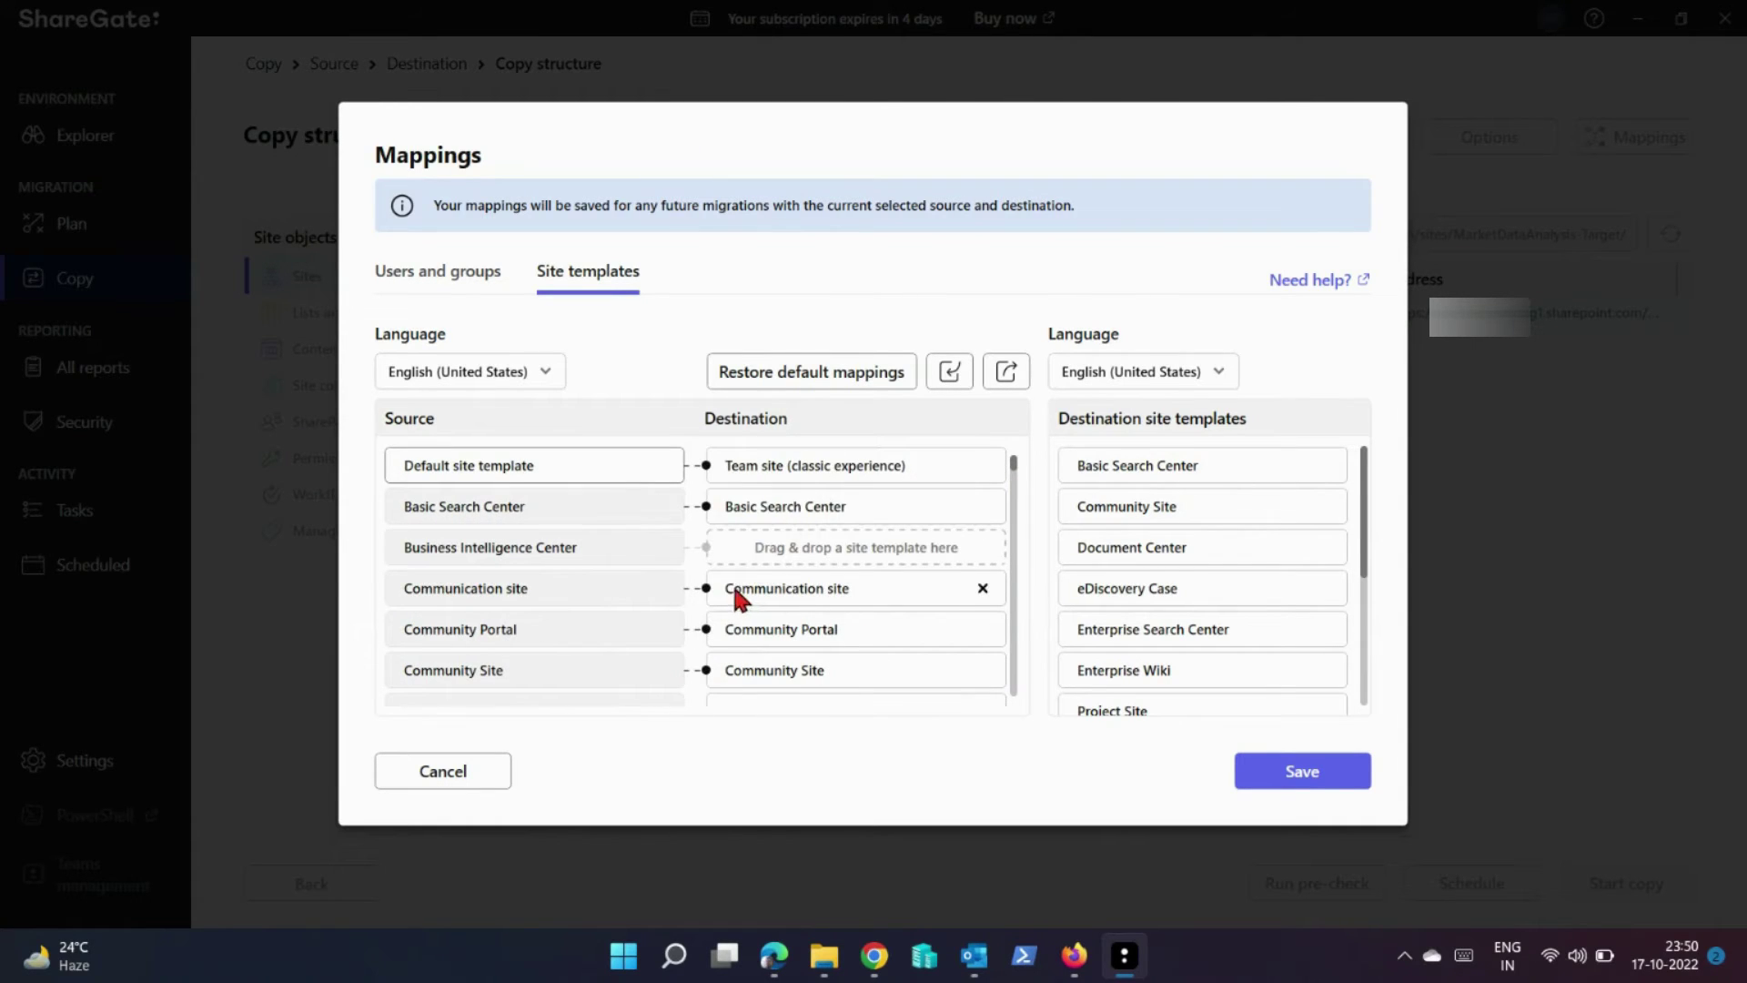
pyautogui.click(1311, 775)
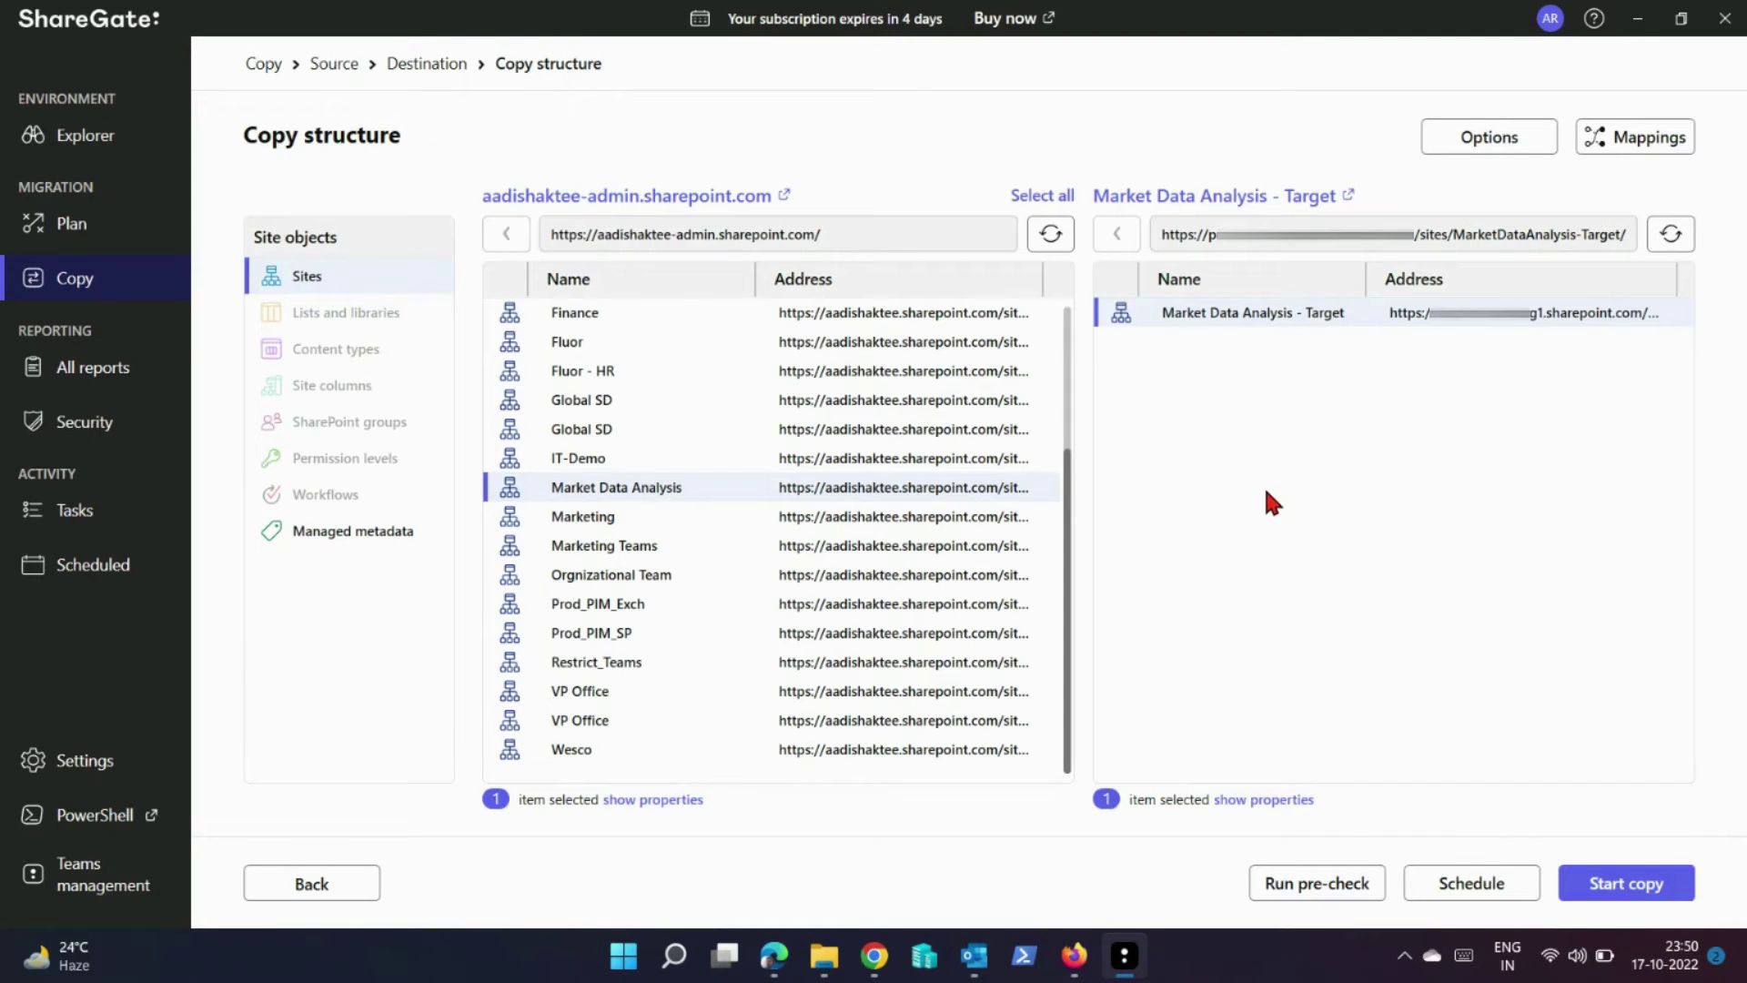
# Set the copy to merge with Market Data Analysis - Target instead of creating a new site.
pyautogui.click(1492, 152)
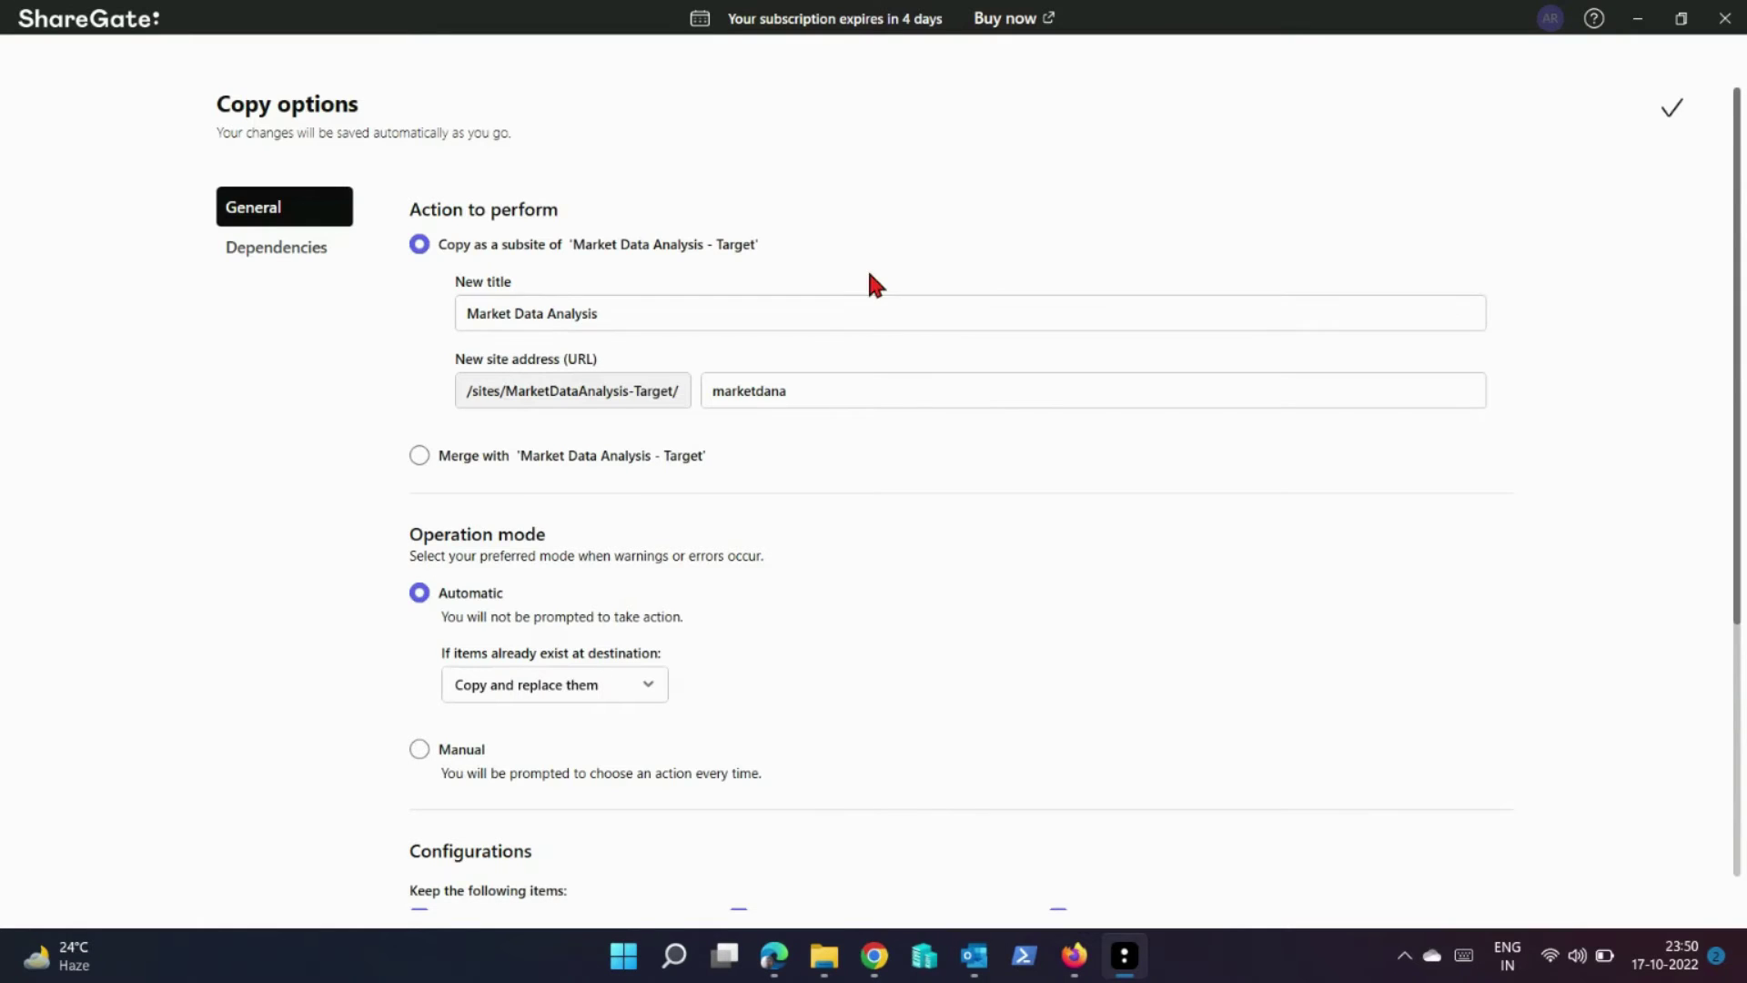
pyautogui.moveTo(639, 312); pyautogui.dragTo(399, 316)
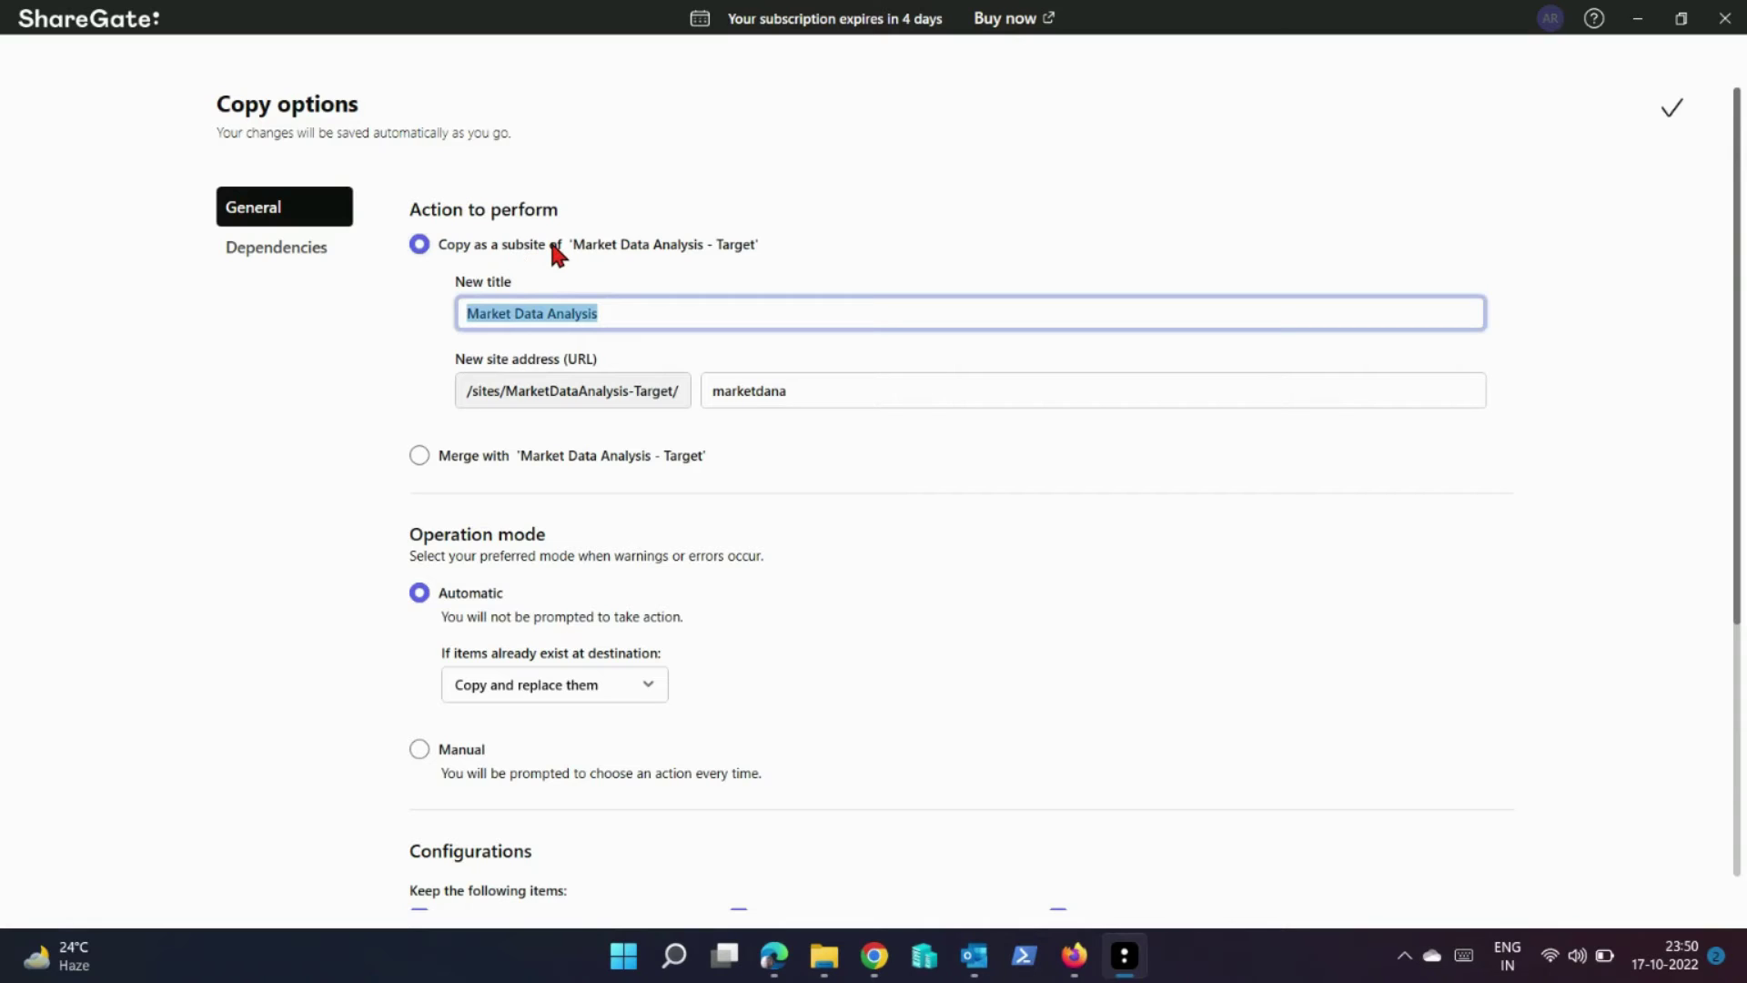
pyautogui.click(419, 455)
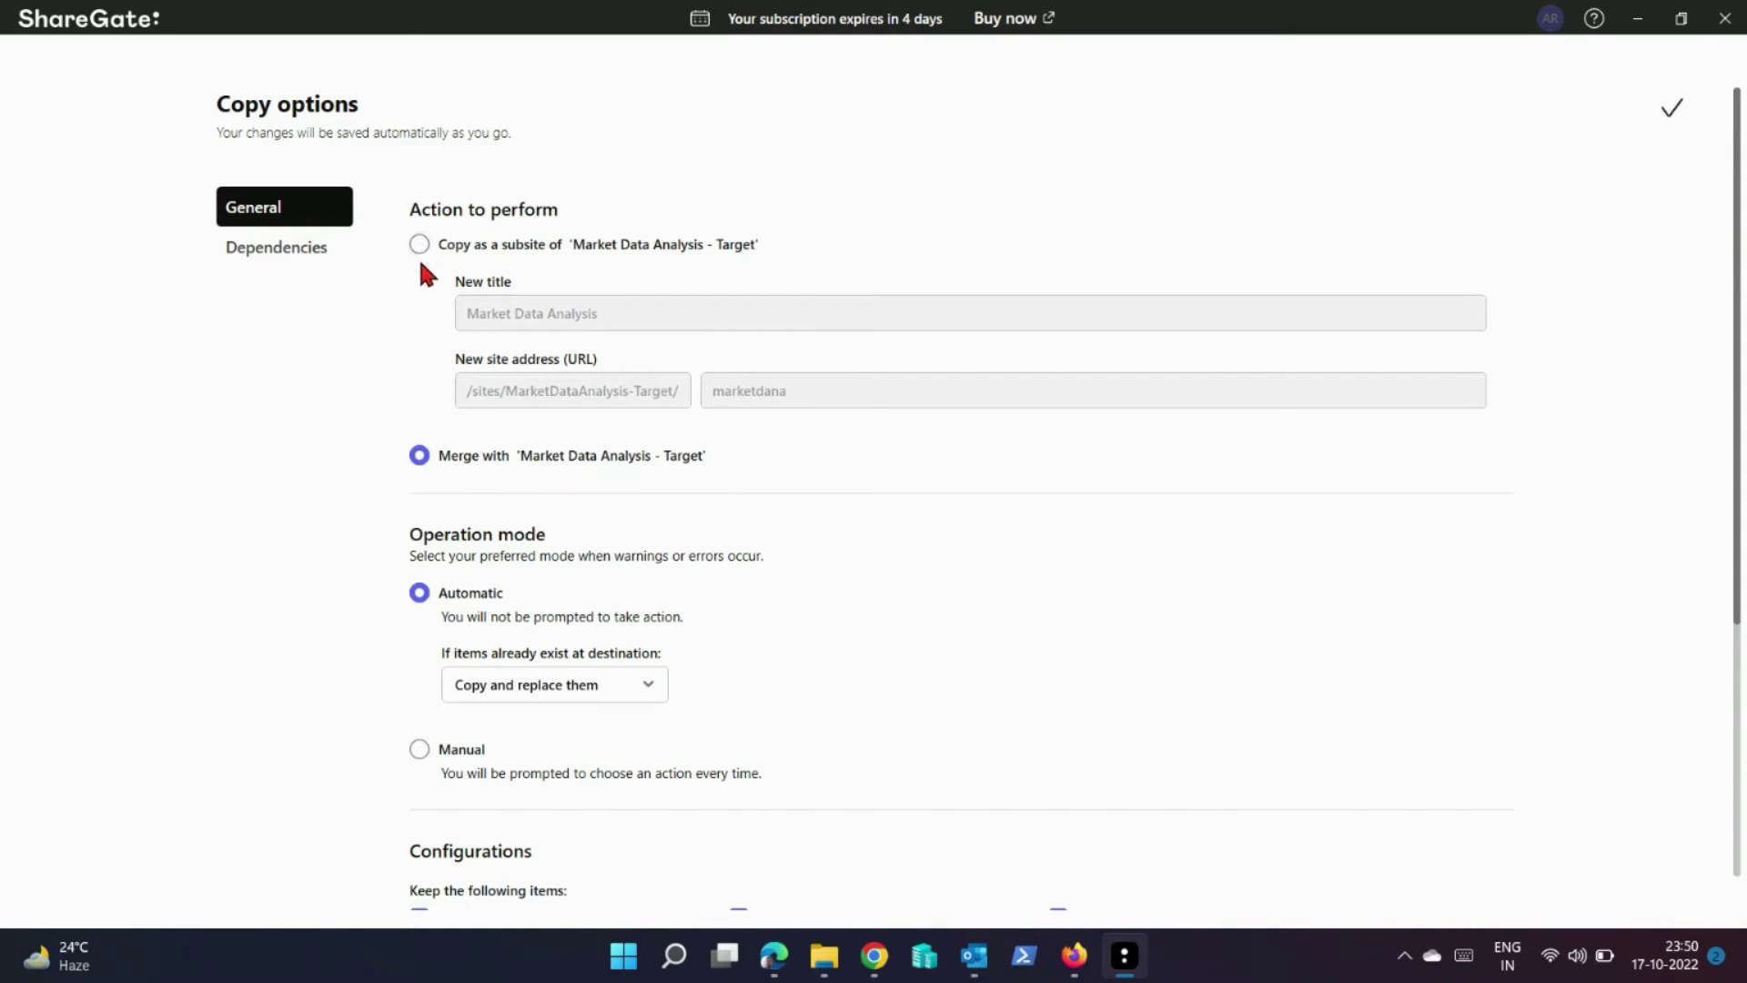
pyautogui.click(637, 451)
# Keep 'Copy and replace them' for existing destination items and close Copy options.
pyautogui.scroll(-3, 775, 494)
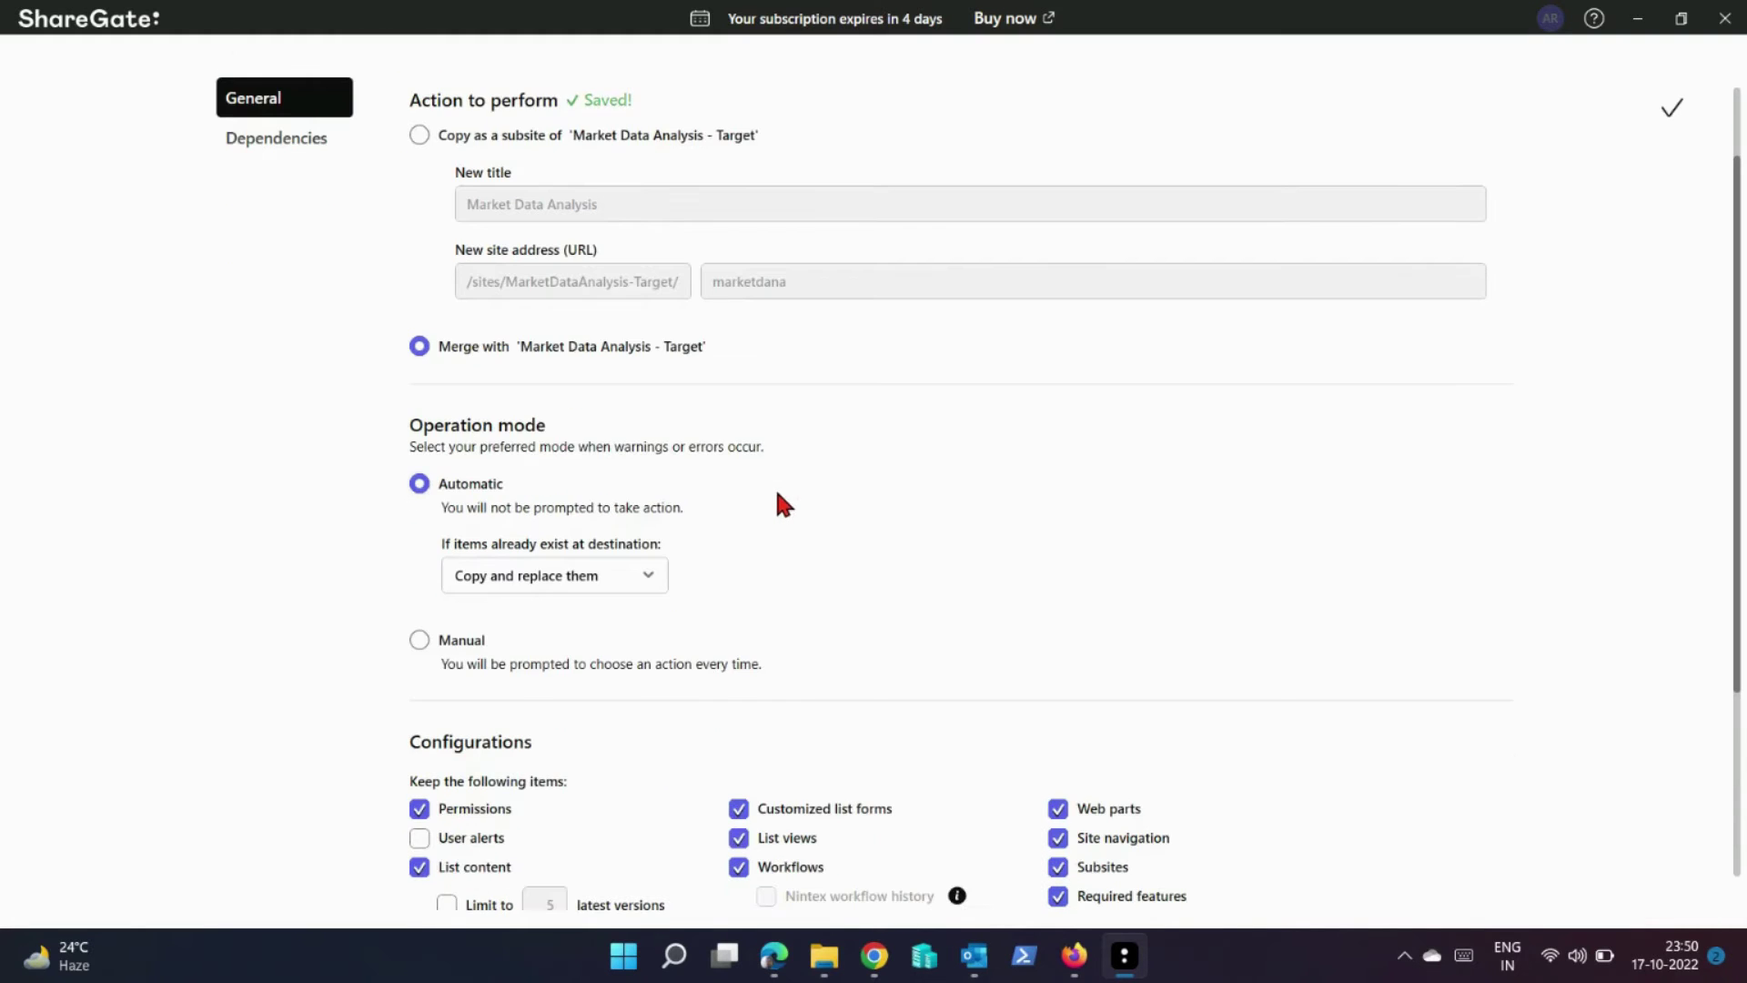
pyautogui.click(649, 526)
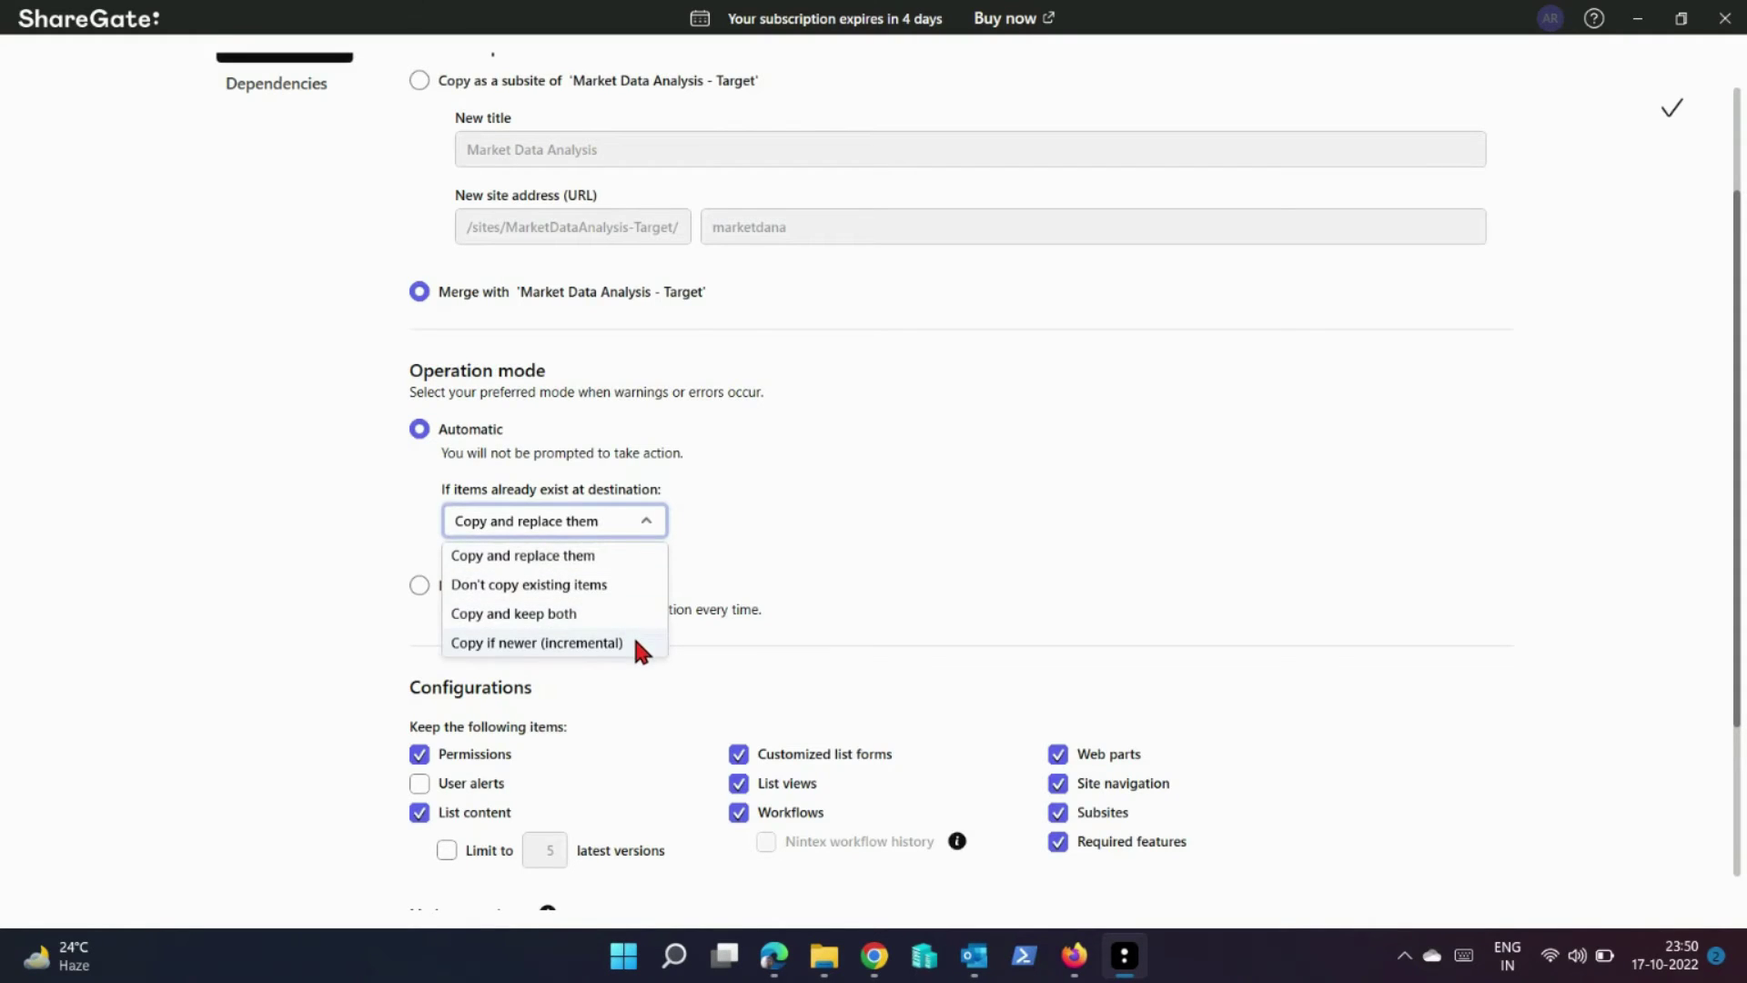
pyautogui.click(881, 512)
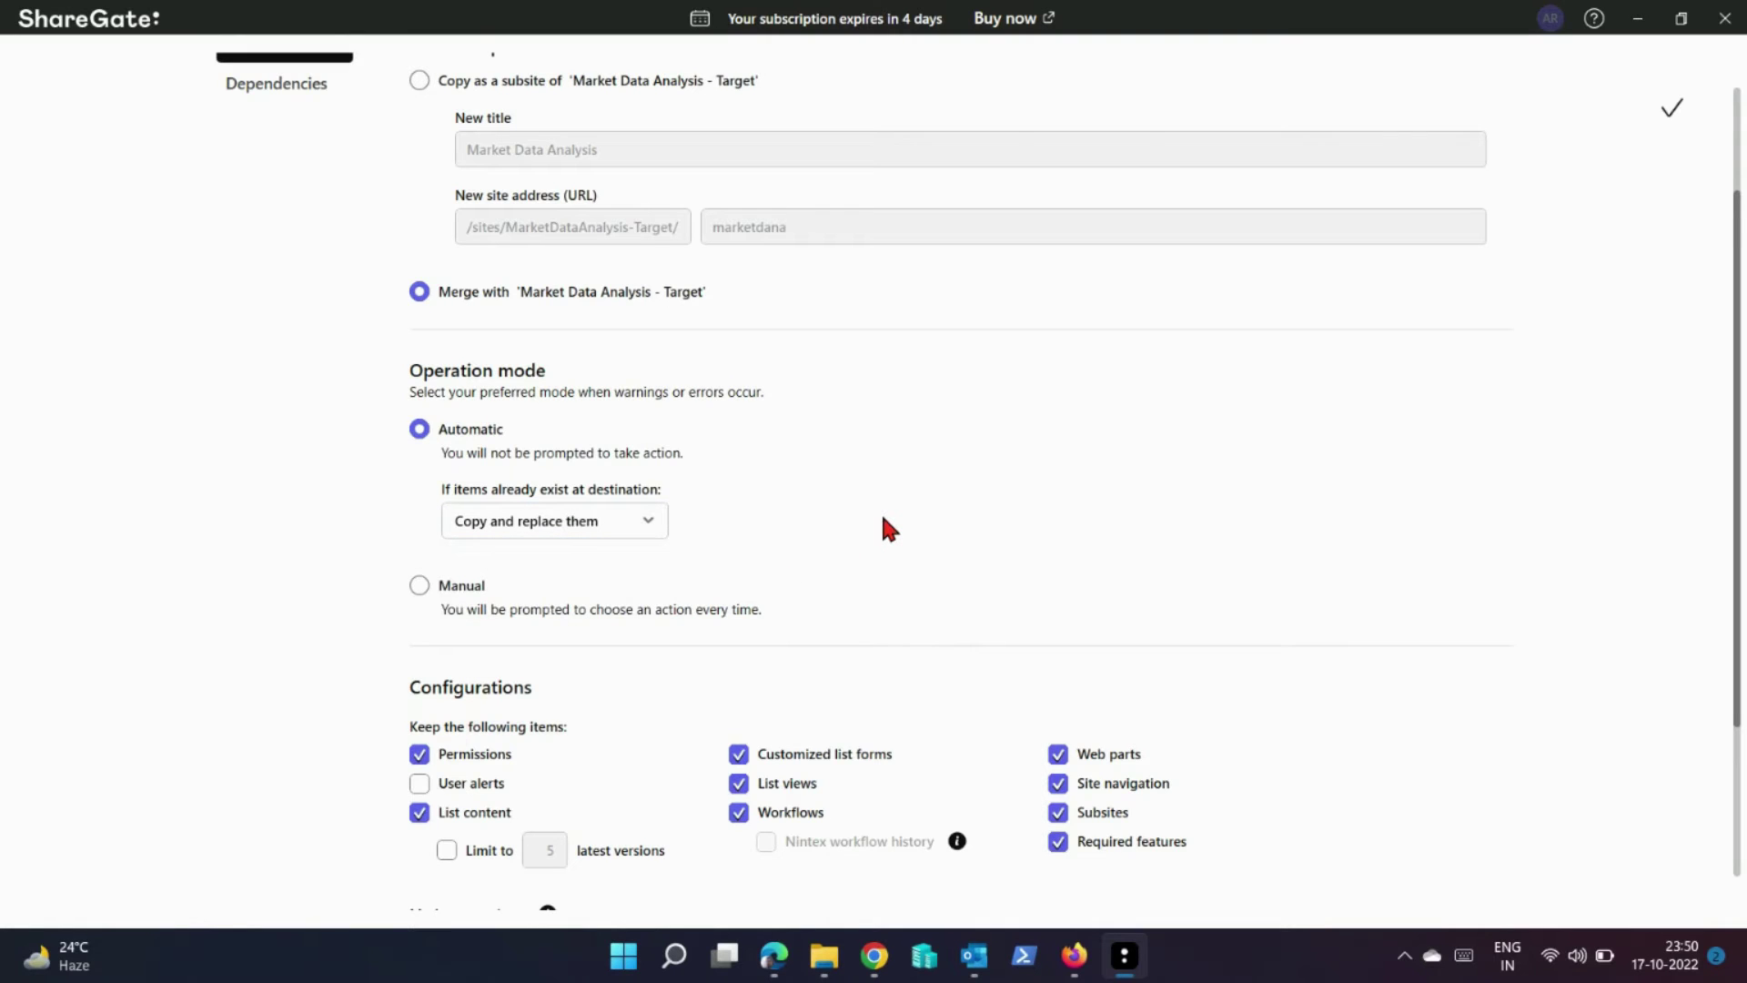
pyautogui.scroll(-1, 882, 518)
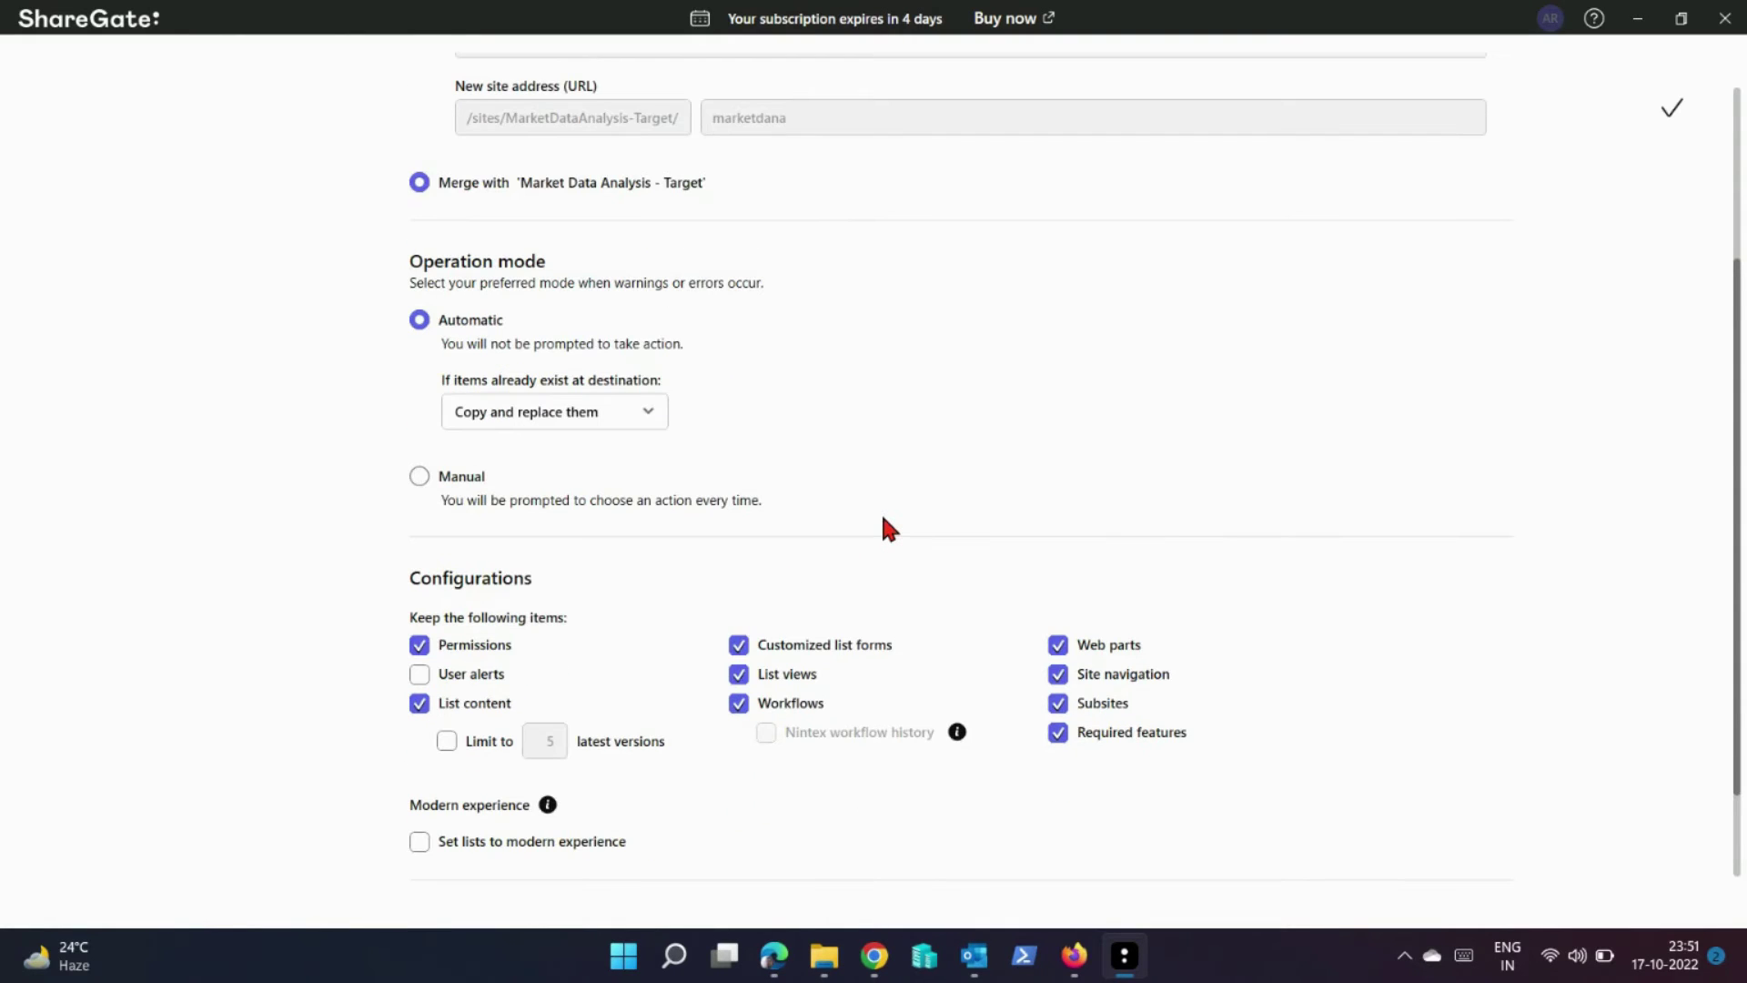
pyautogui.scroll(-1, 880, 524)
pyautogui.scroll(-1, 855, 527)
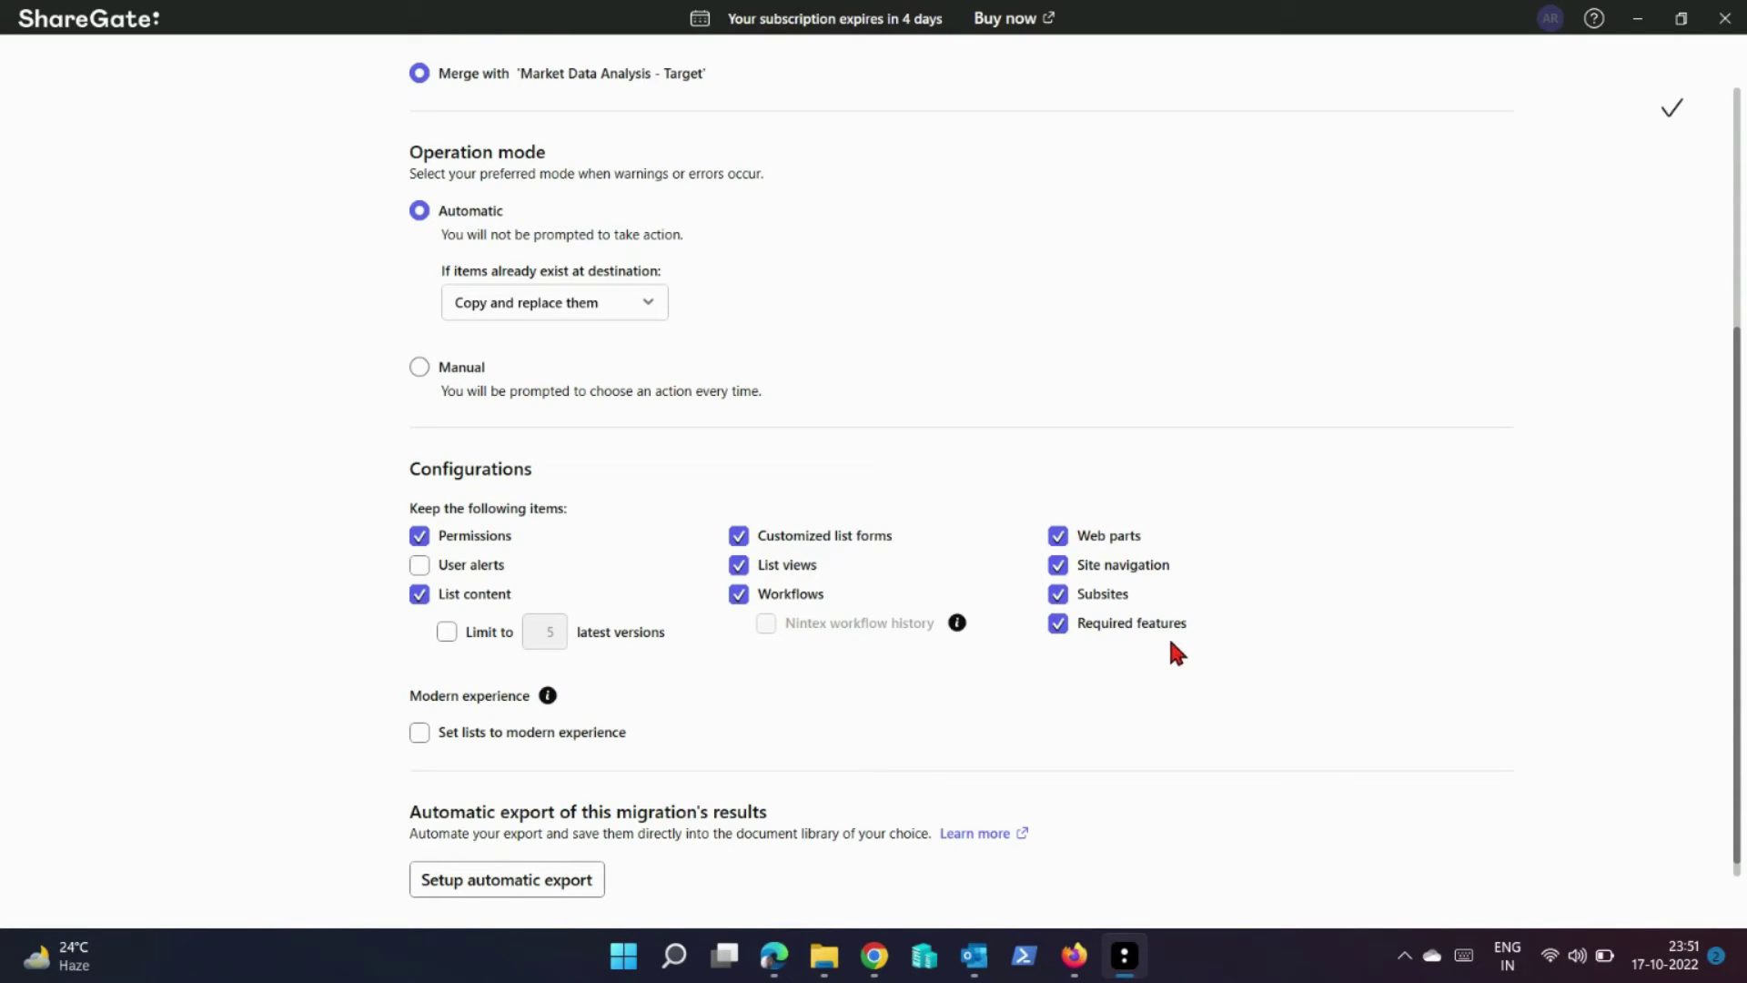
pyautogui.scroll(-1, 1177, 652)
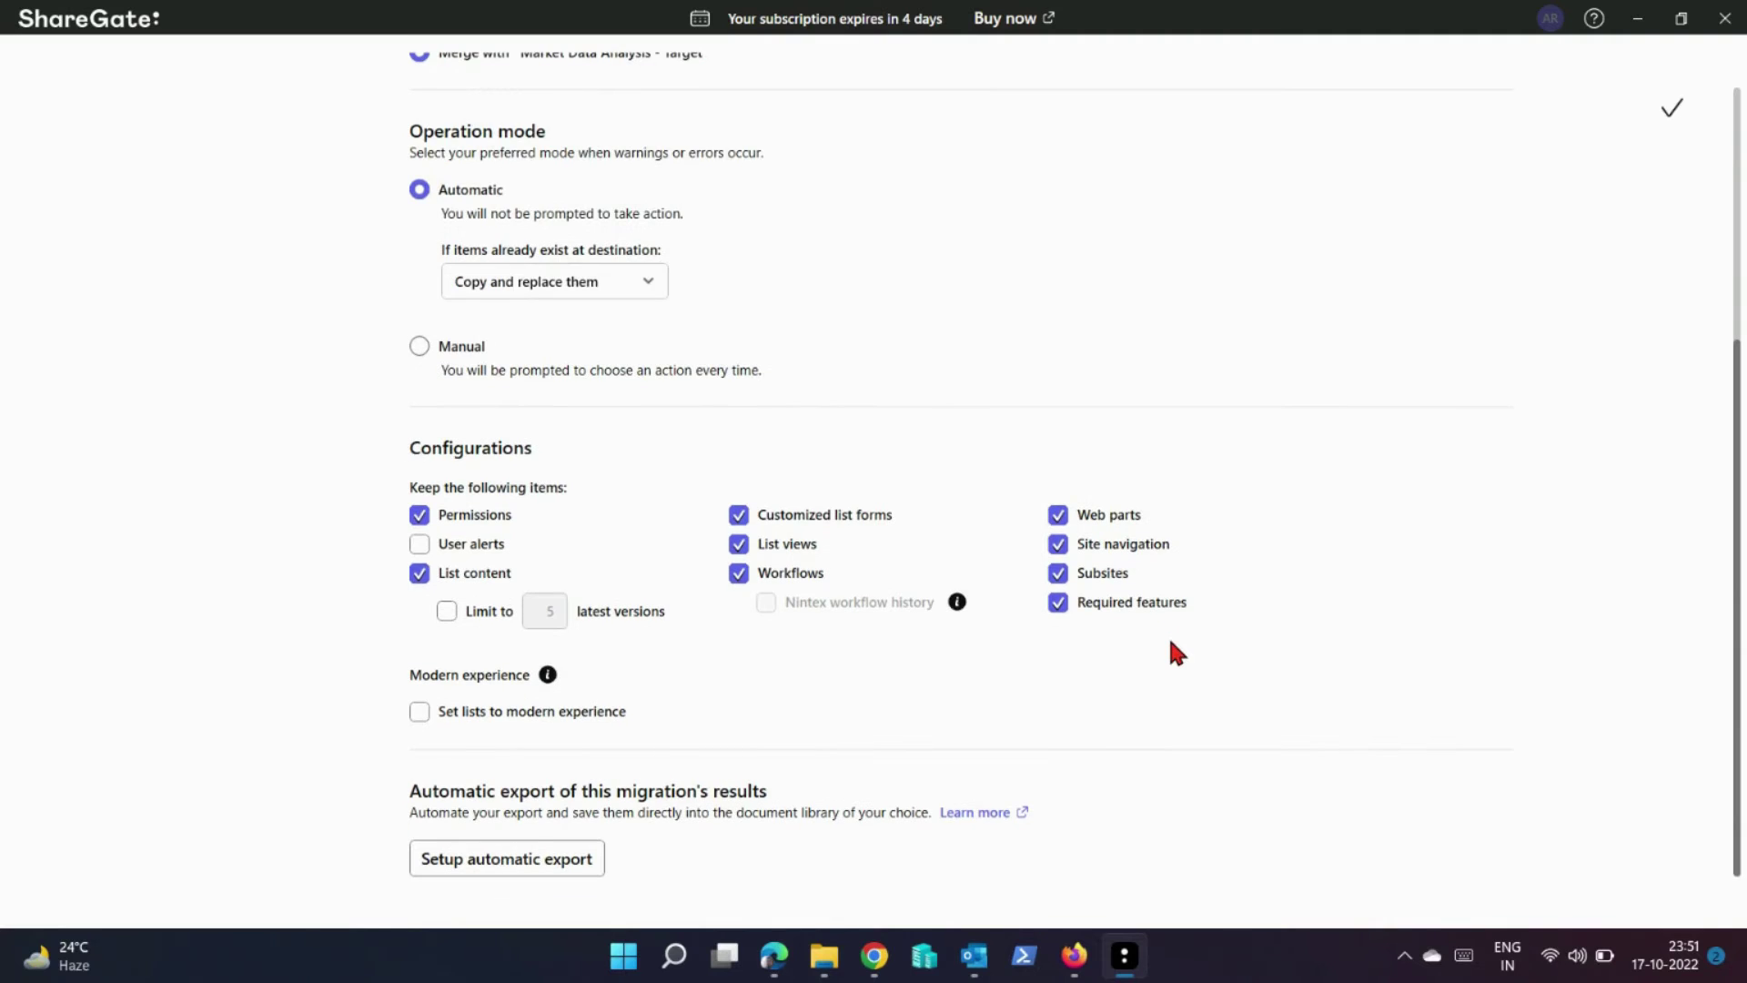
pyautogui.scroll(5, 1481, 389)
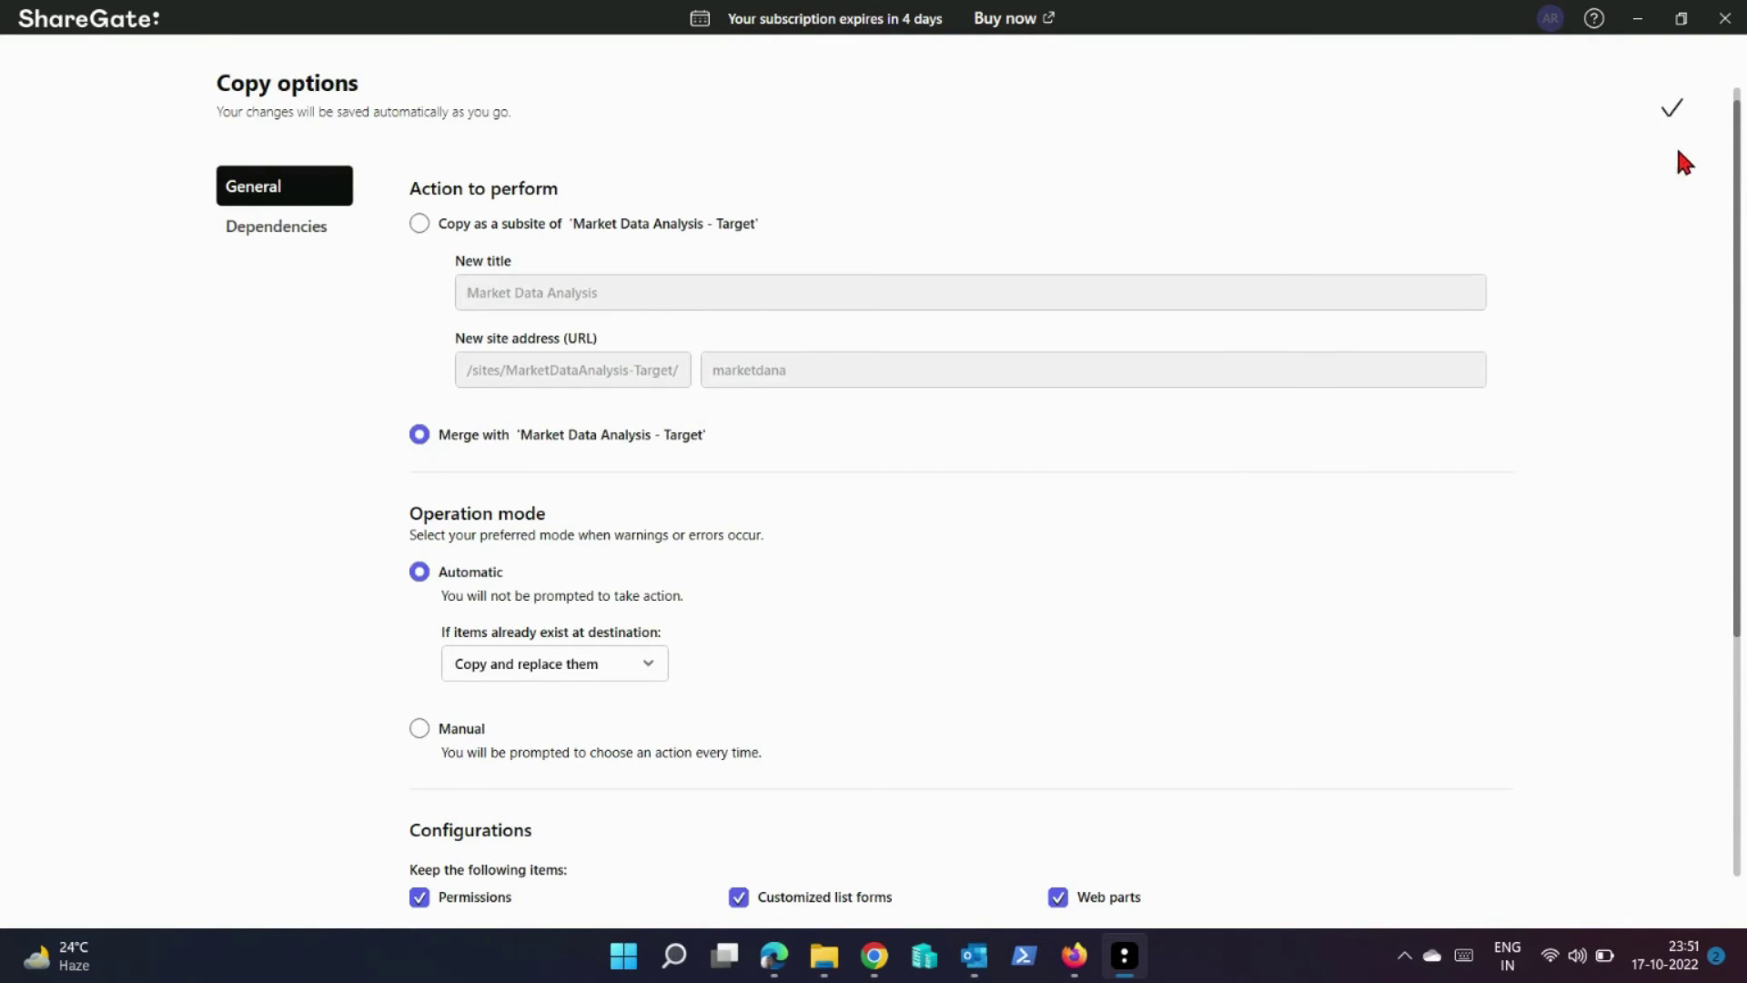
pyautogui.click(1672, 108)
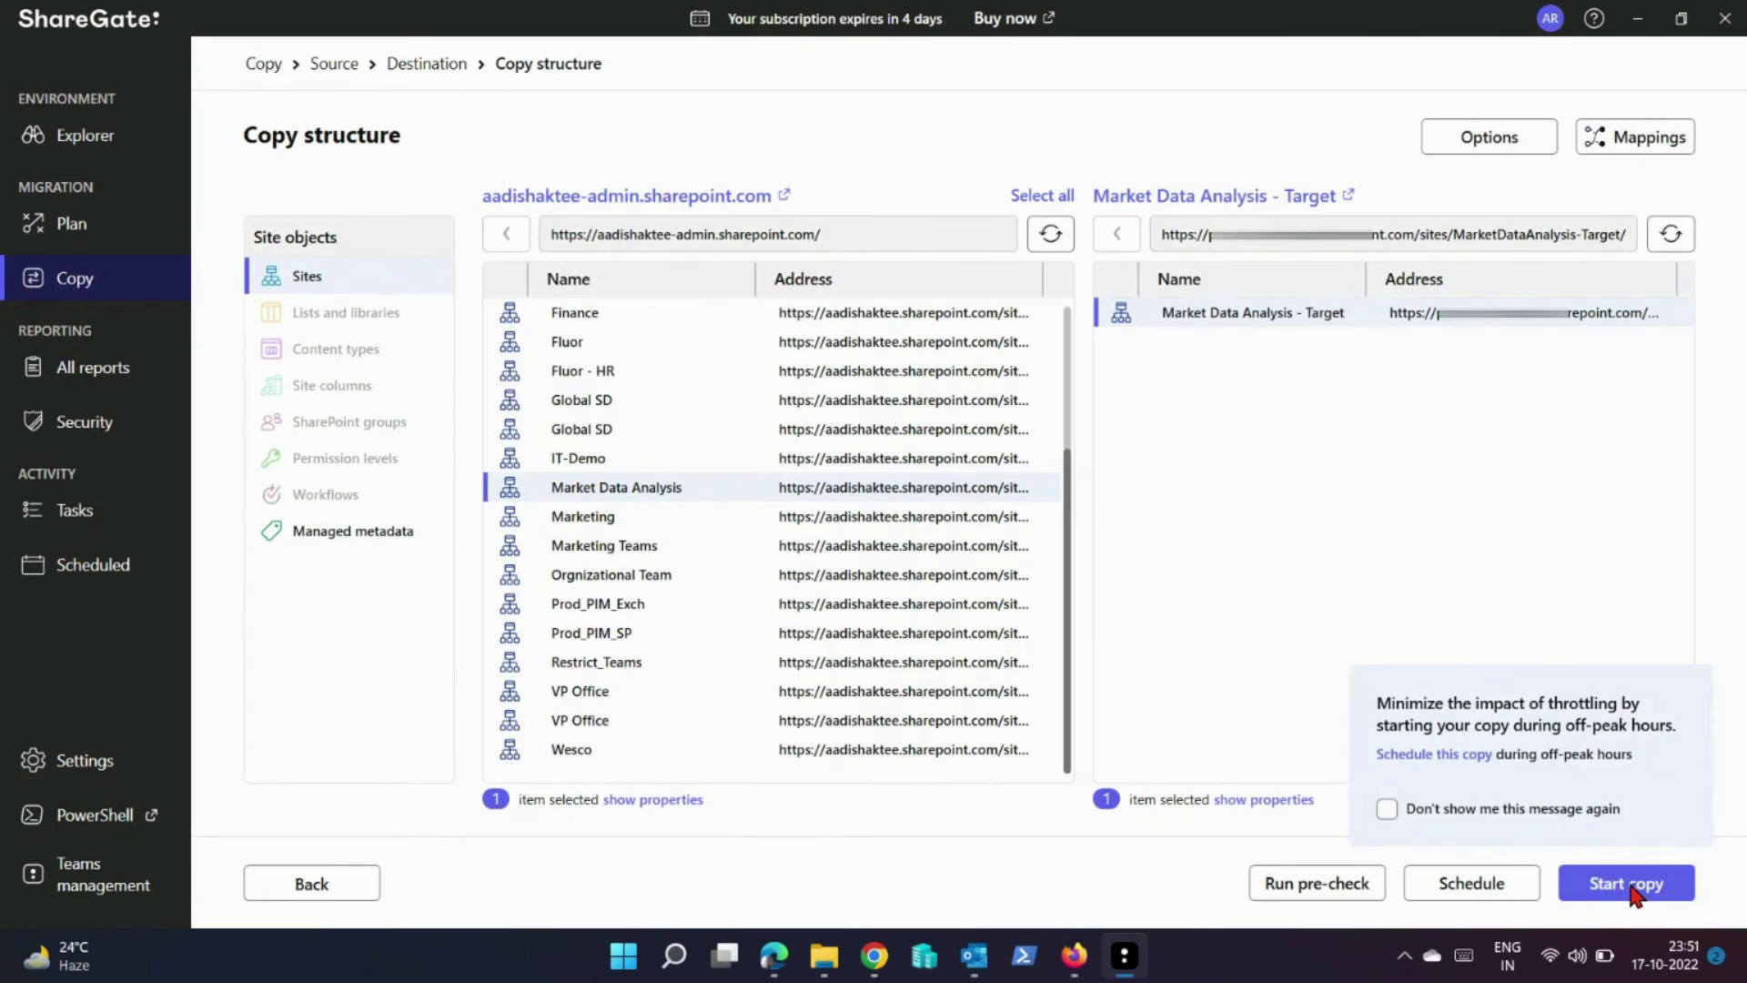
# Run the copy and refresh the migration report until it shows 109 results: 102 successes, 7 warnings.
pyautogui.click(1633, 887)
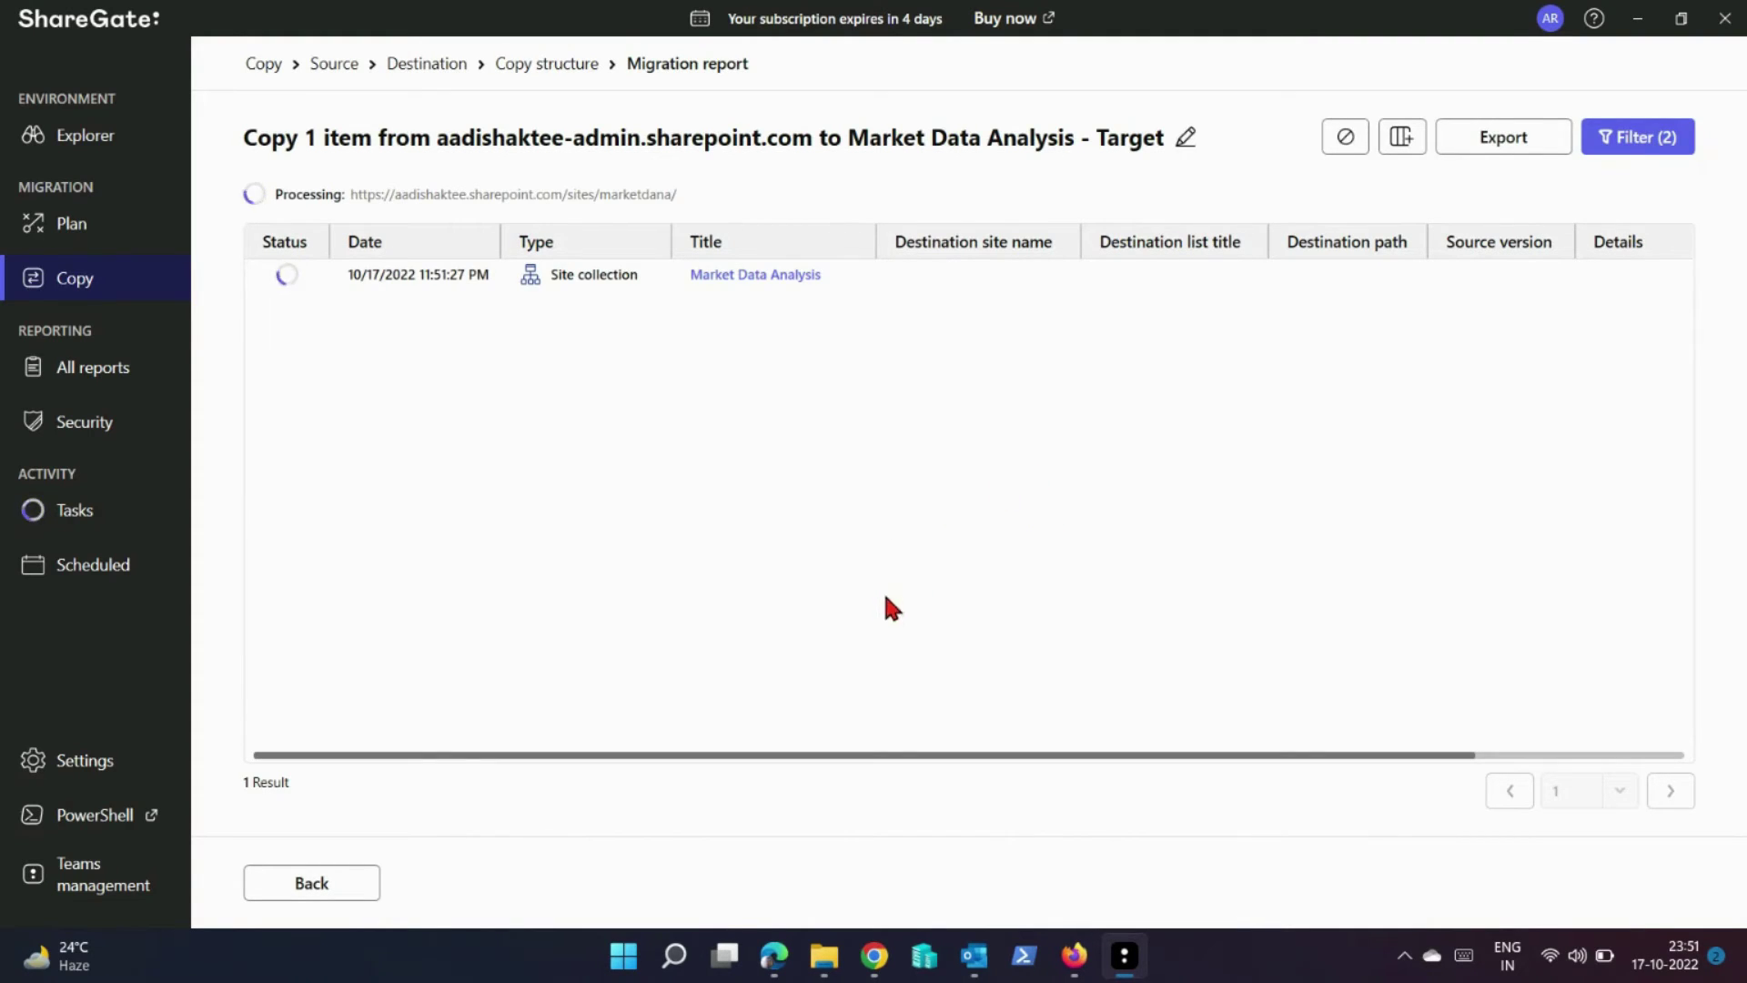
pyautogui.moveTo(720, 757); pyautogui.dragTo(761, 757)
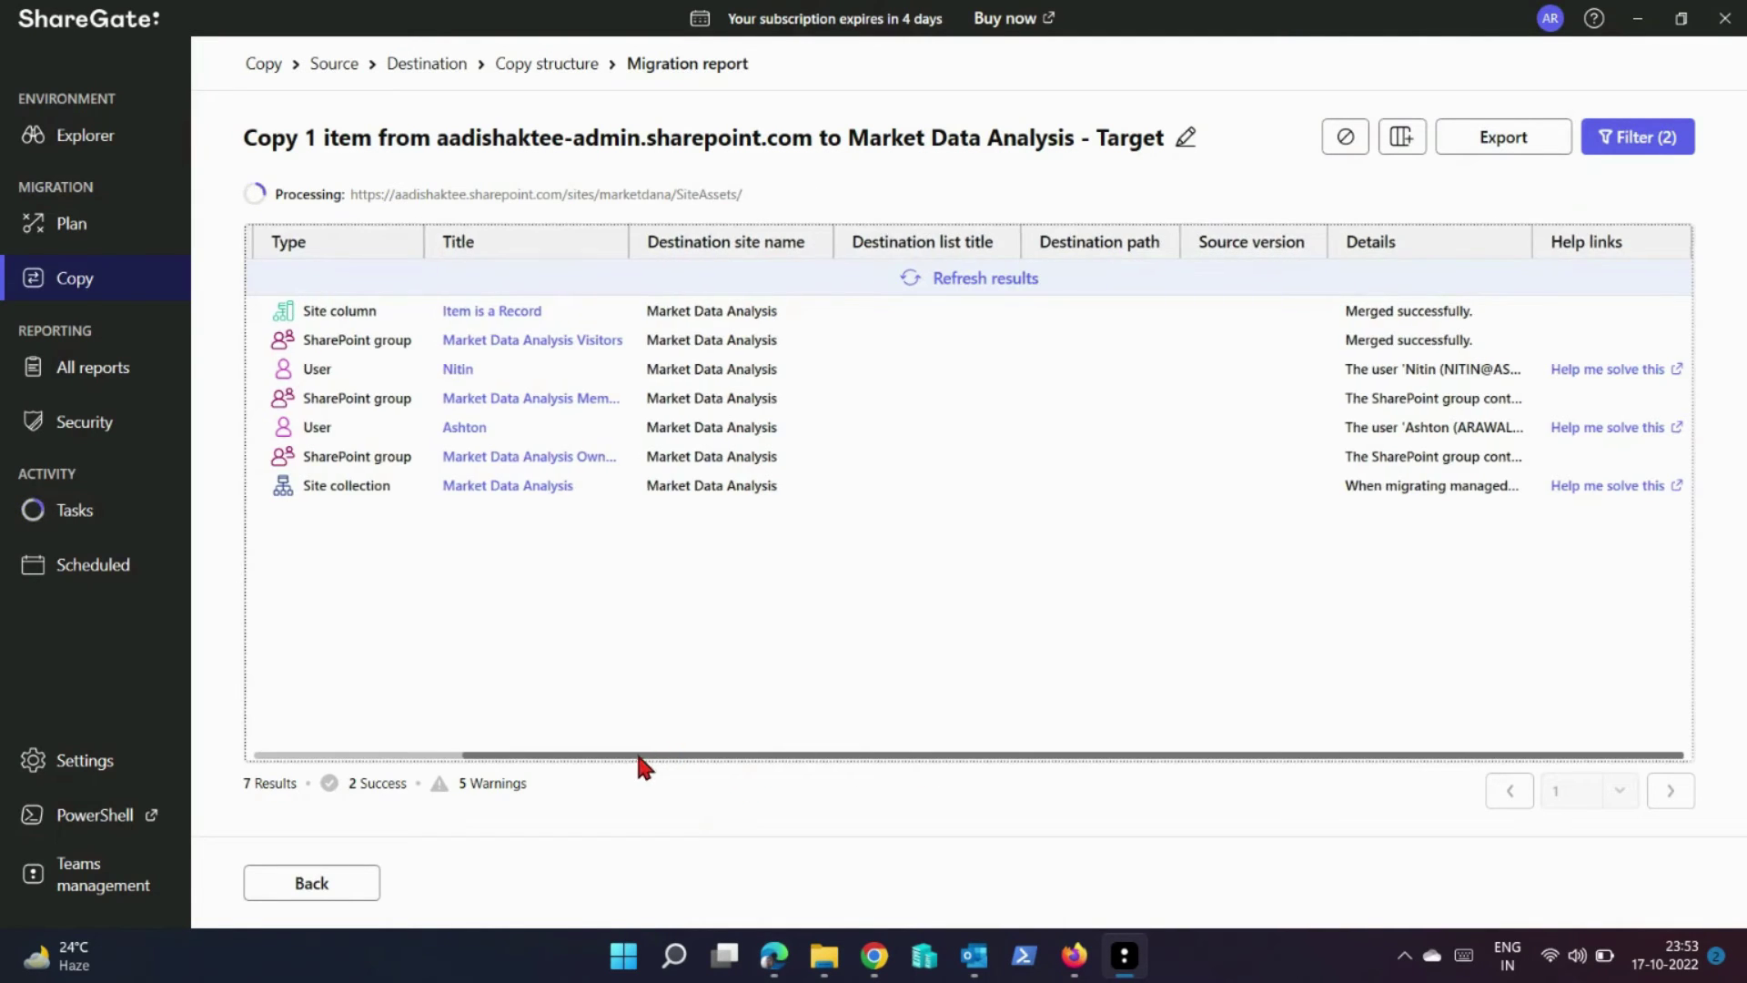
pyautogui.moveTo(643, 756); pyautogui.dragTo(765, 781)
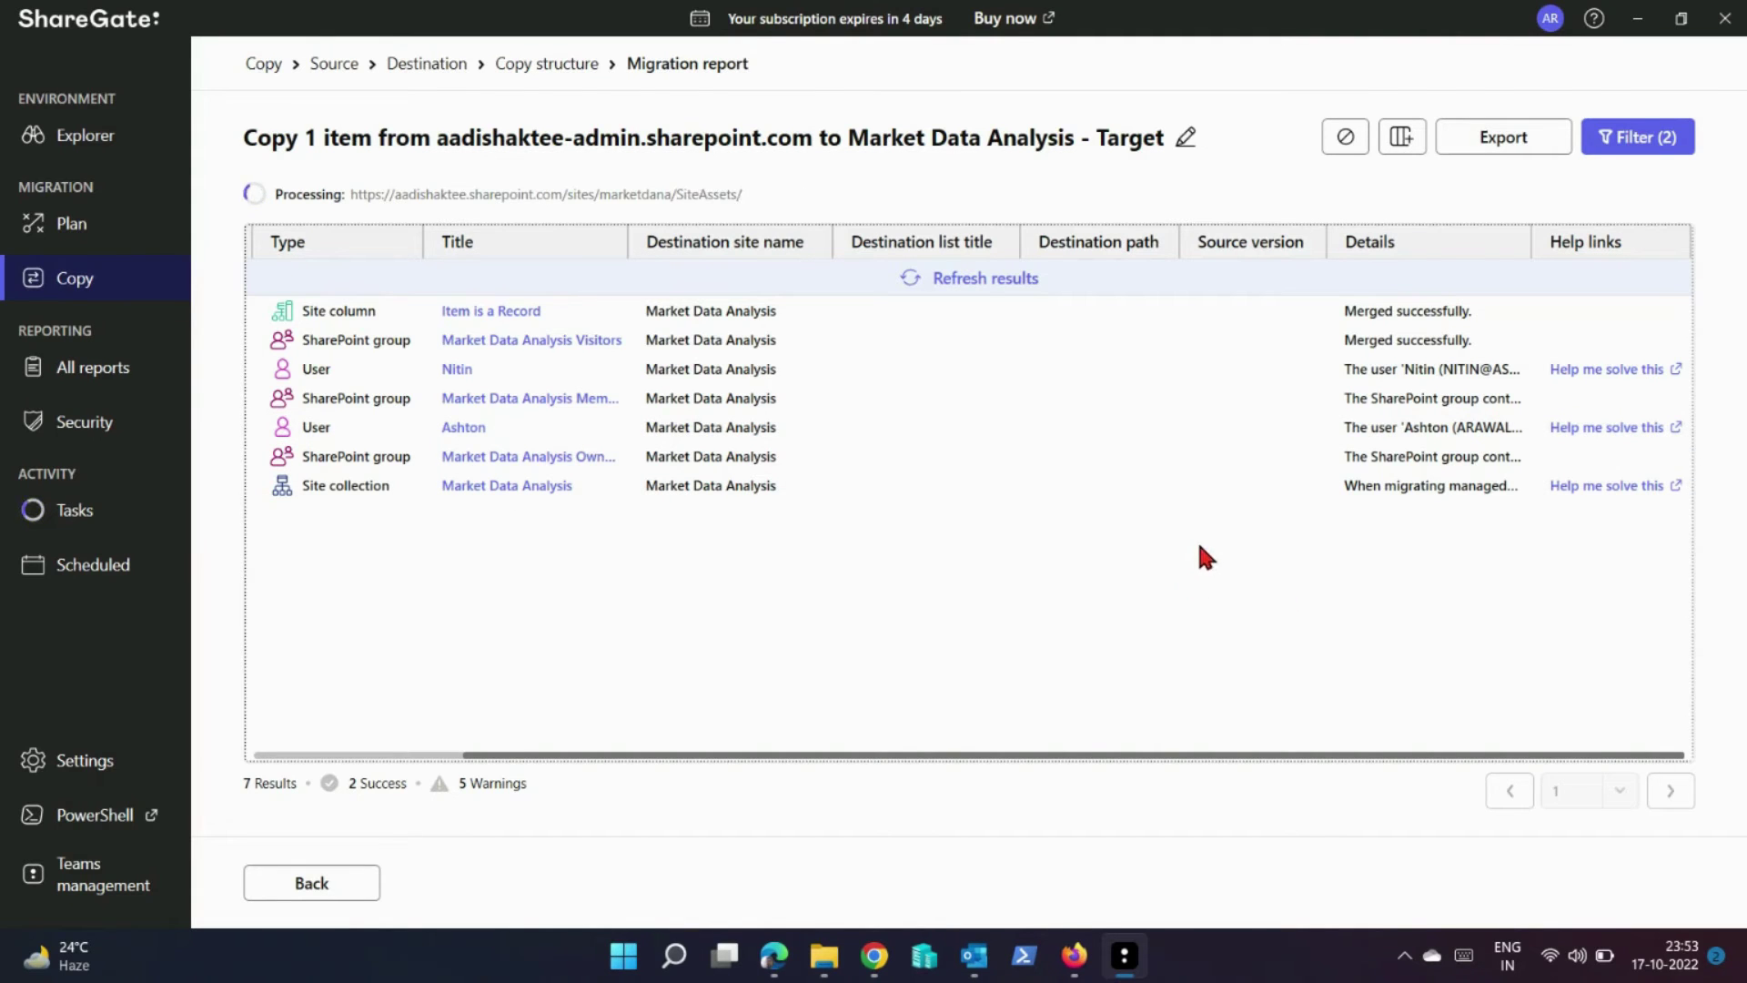
pyautogui.click(980, 275)
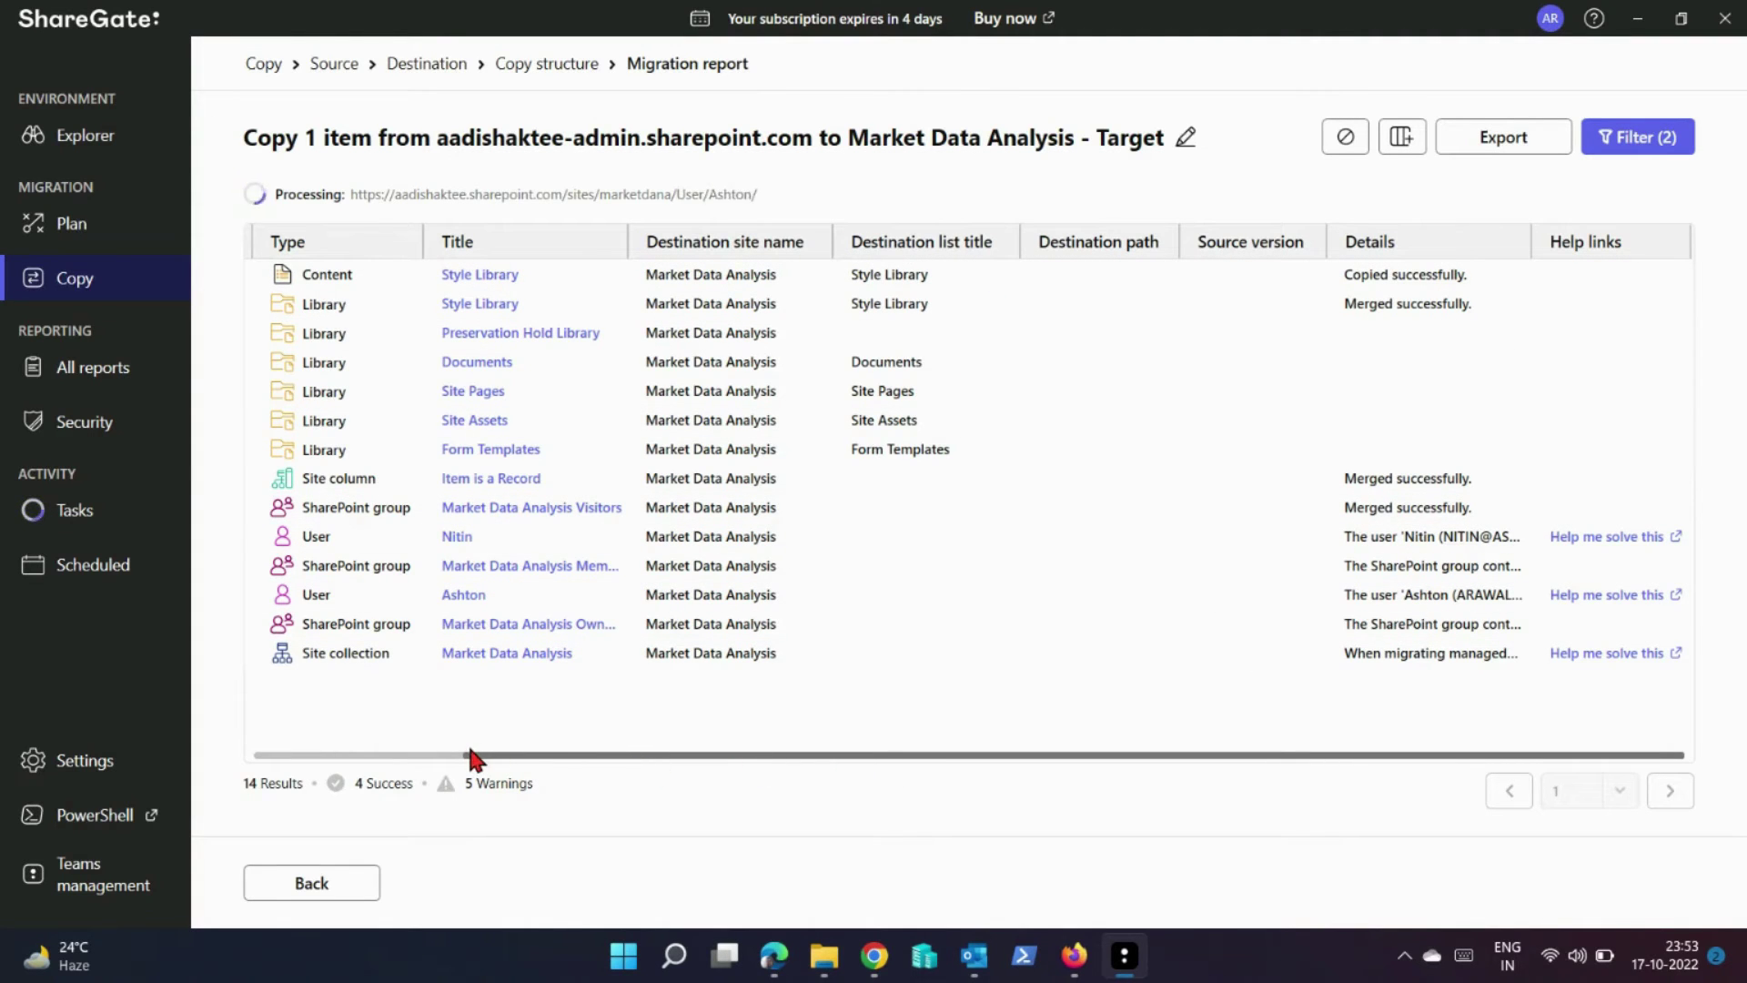
pyautogui.moveTo(484, 758); pyautogui.dragTo(234, 755)
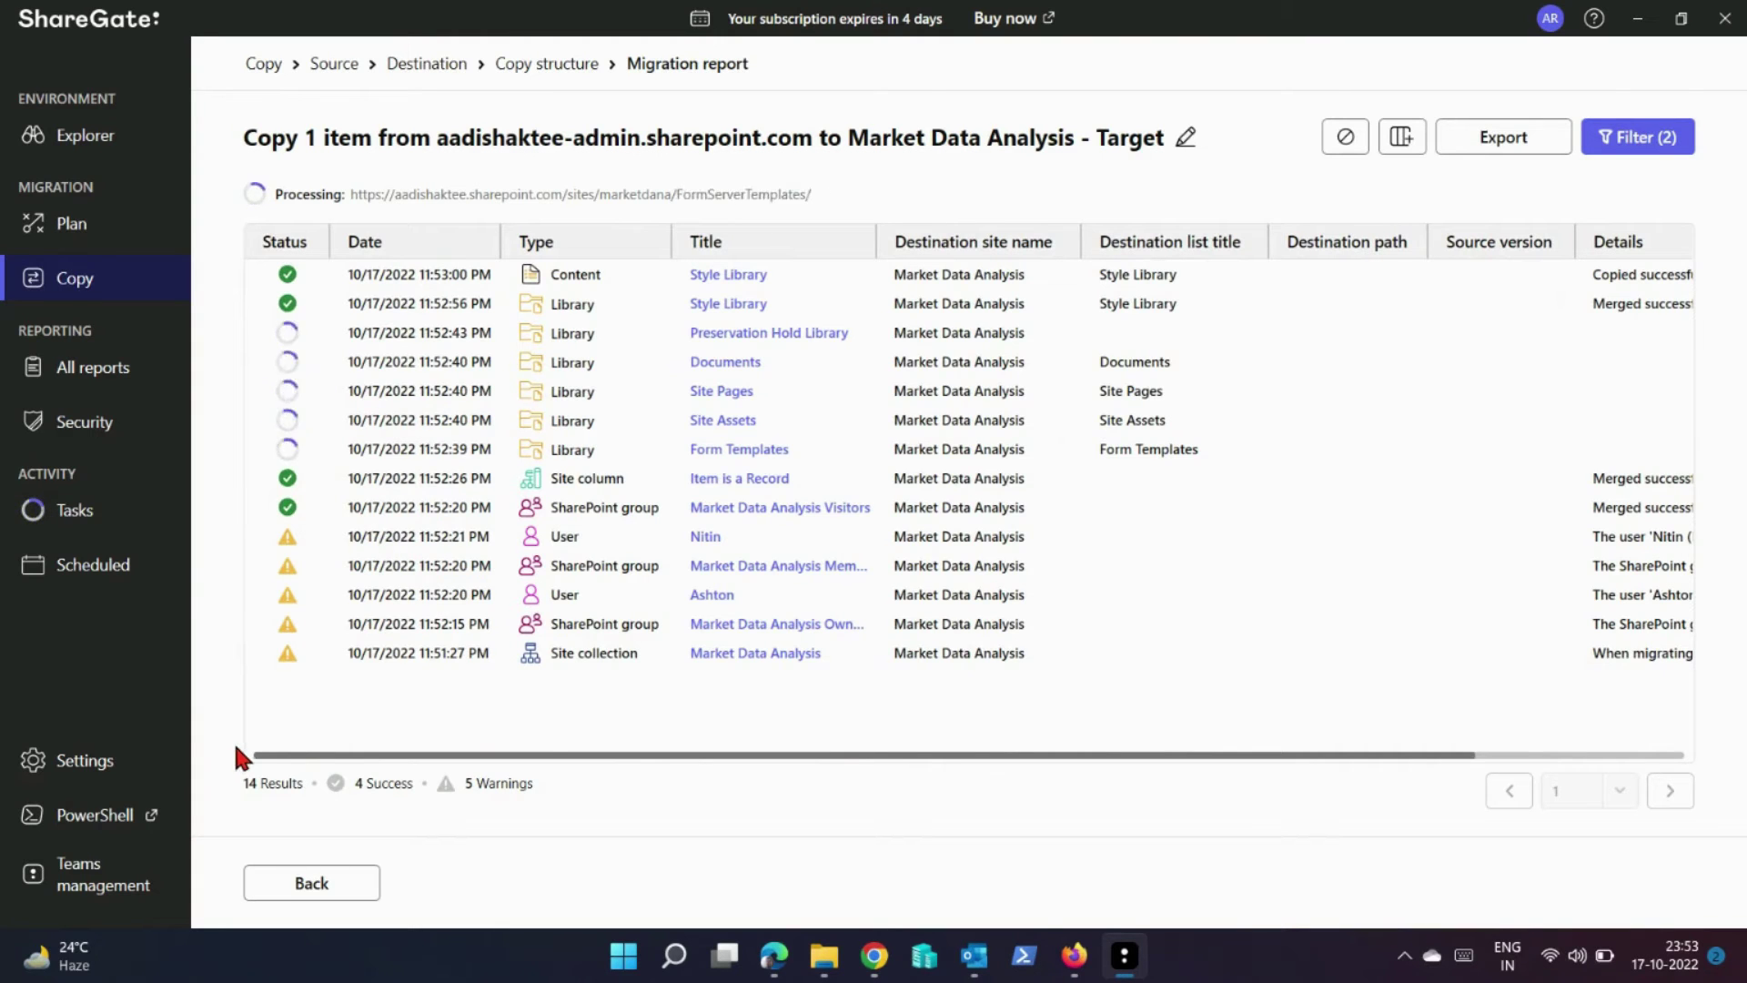
pyautogui.moveTo(275, 753); pyautogui.dragTo(503, 756)
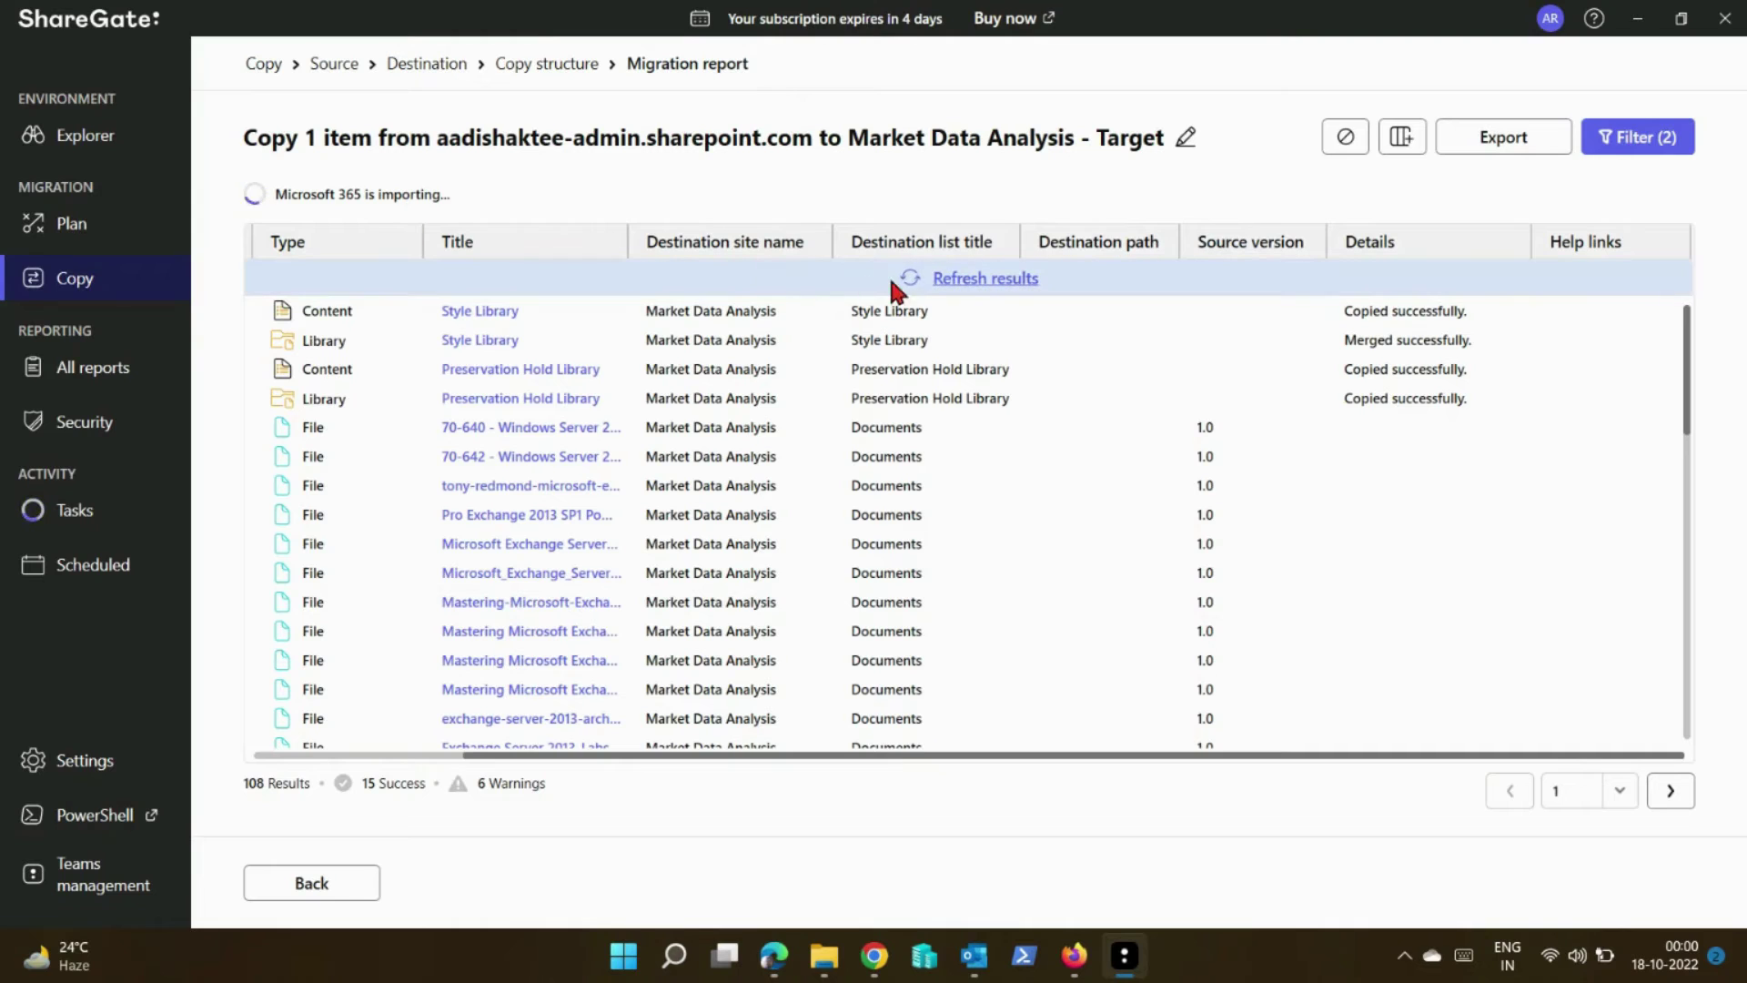
pyautogui.click(983, 285)
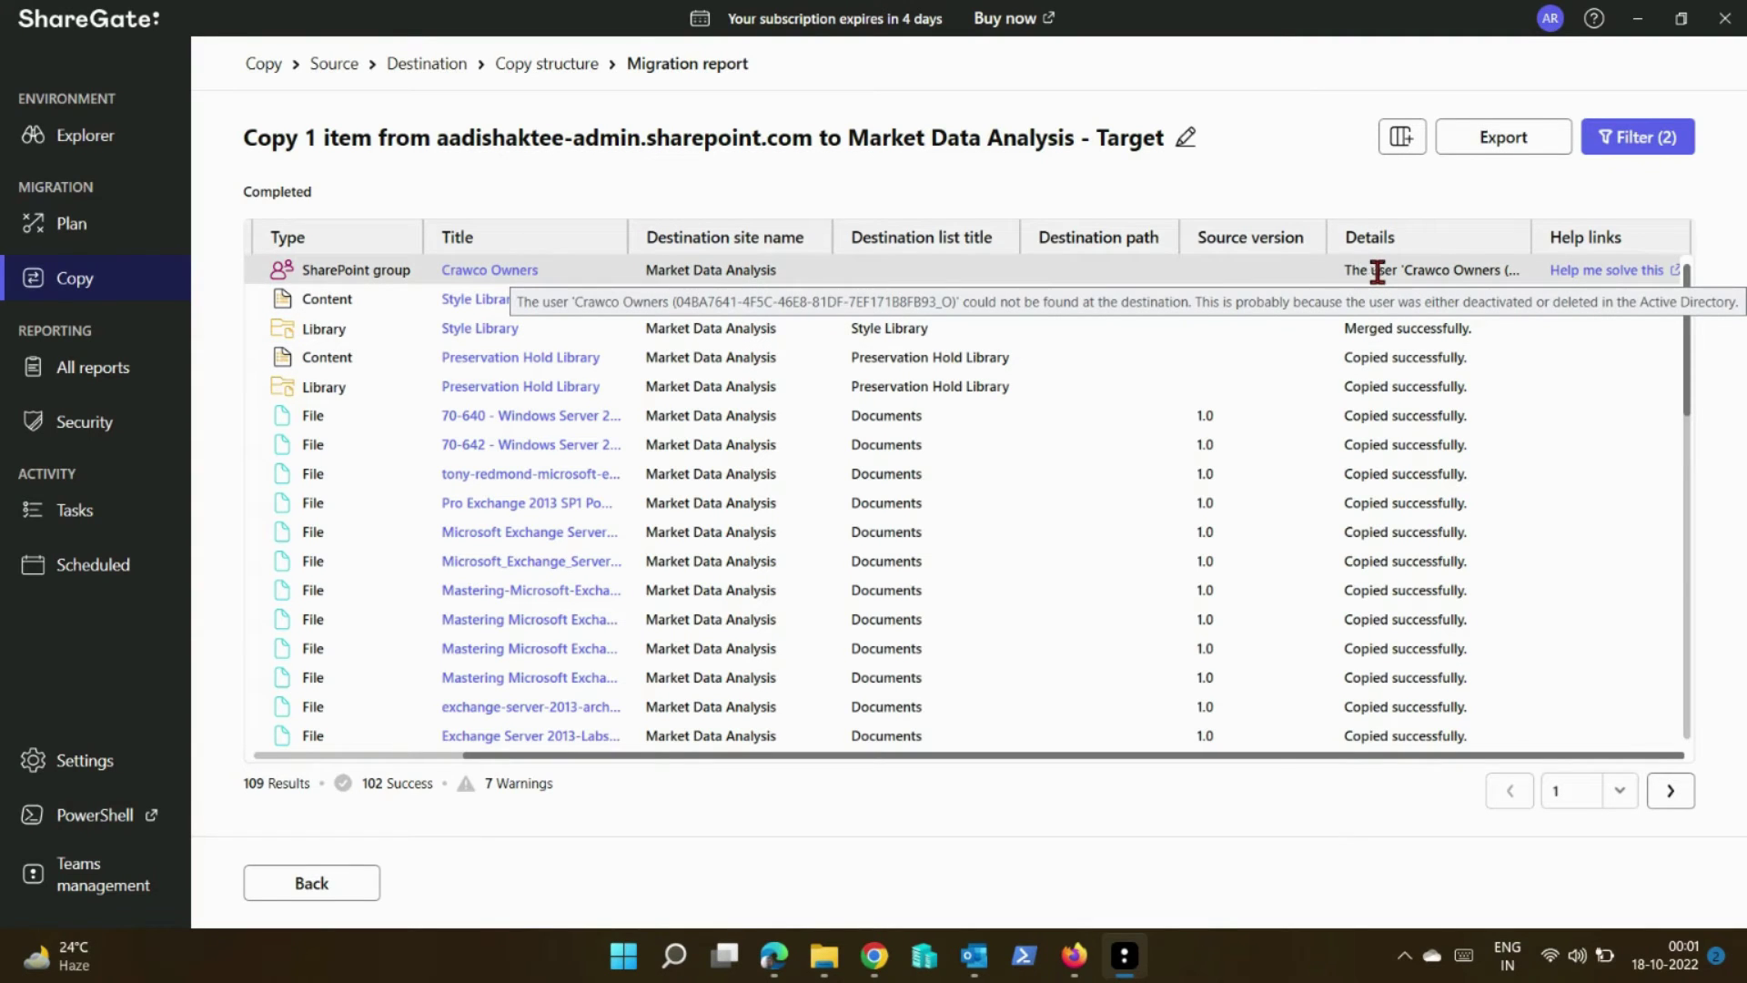
# Page through the migration report, viewing pages 3, 2 and then 1.
pyautogui.scroll(-1, 1200, 373)
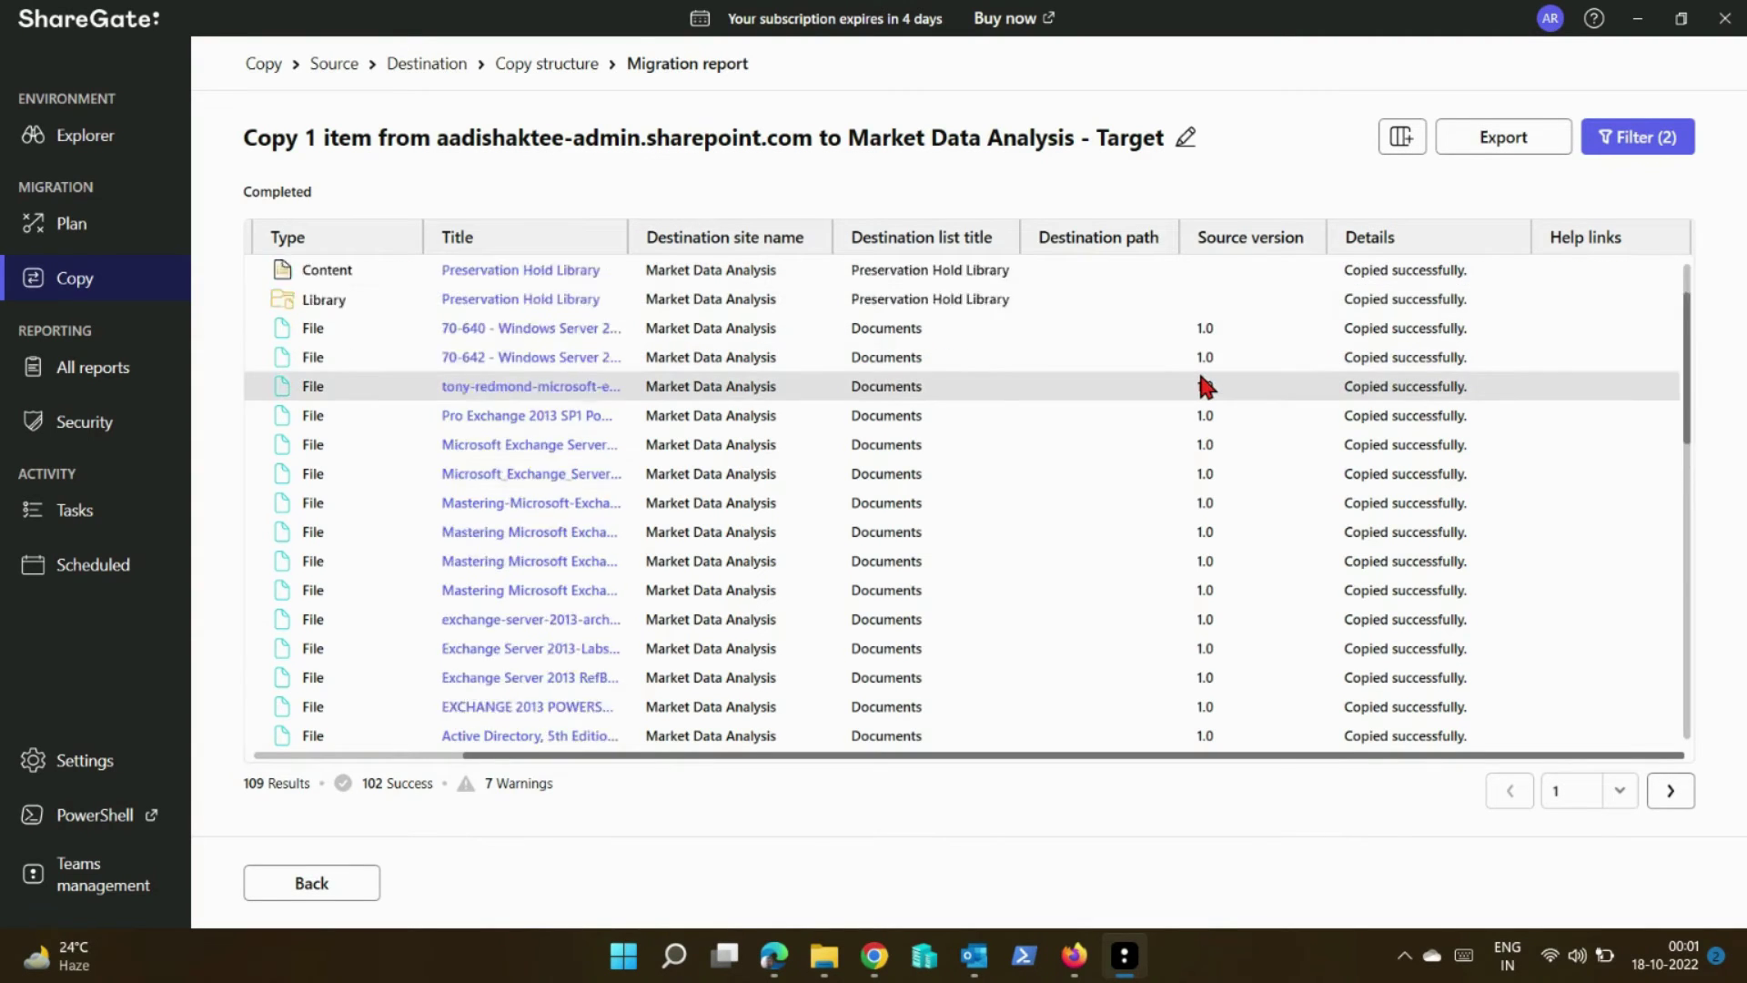
pyautogui.scroll(1, 1199, 376)
pyautogui.scroll(-15, 1199, 377)
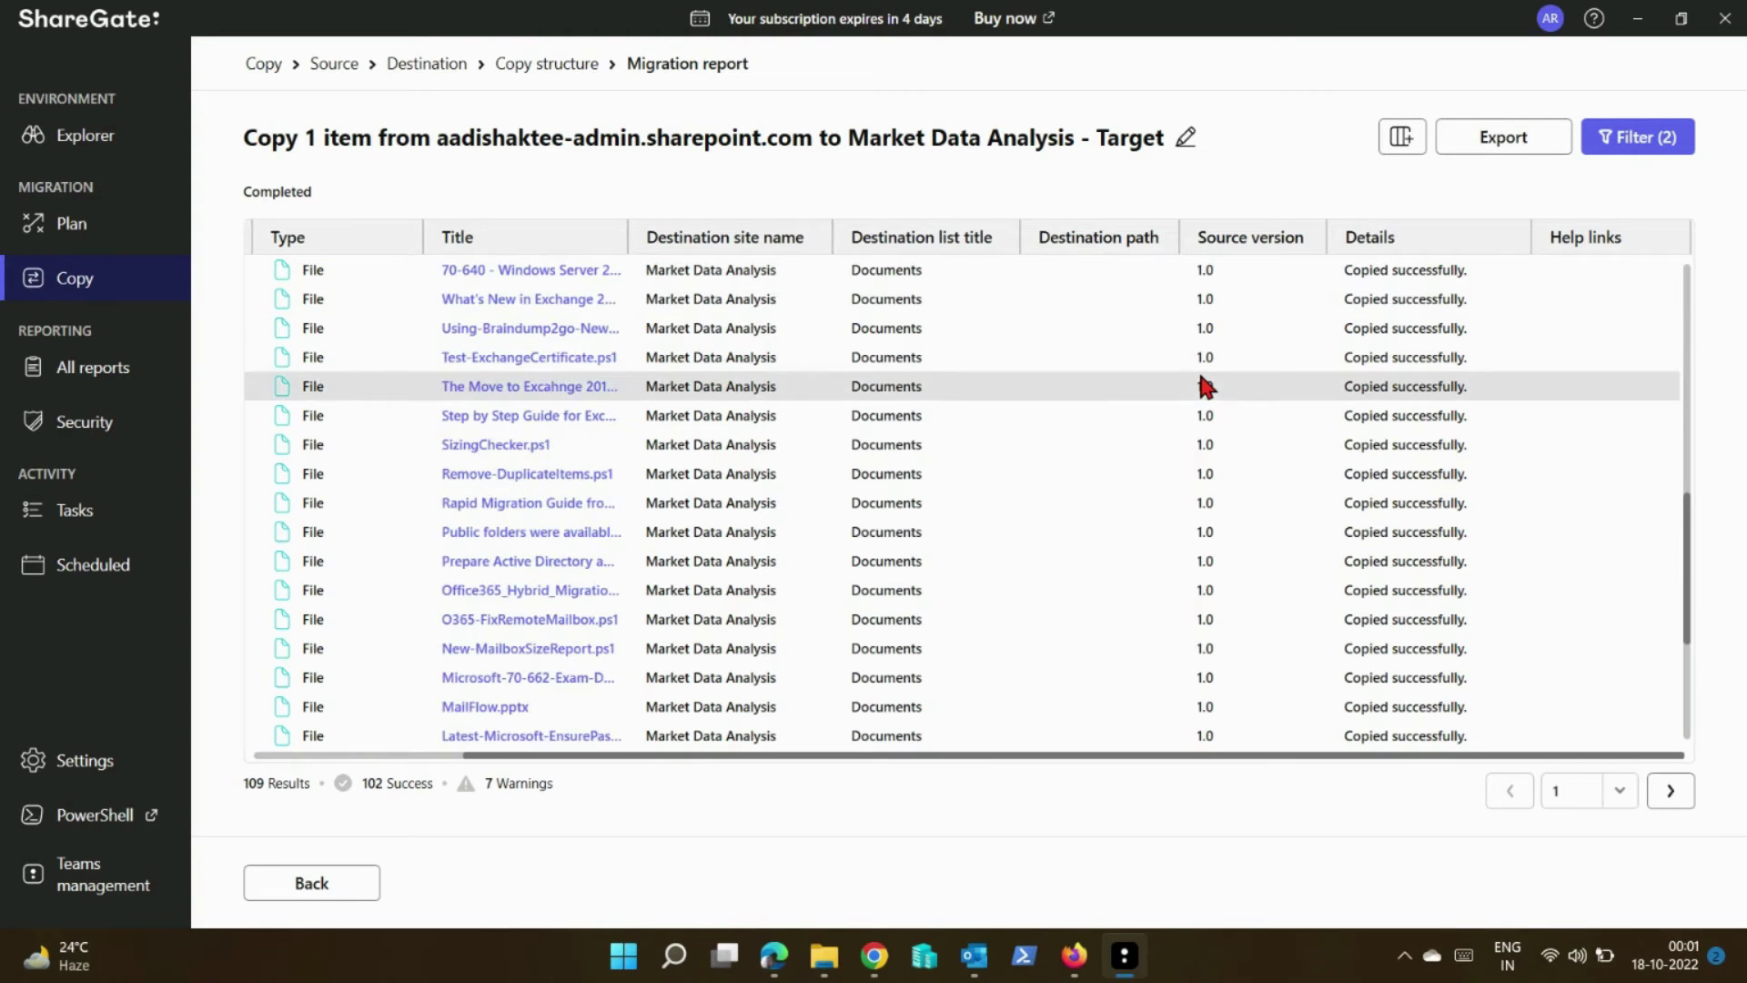
pyautogui.click(1621, 788)
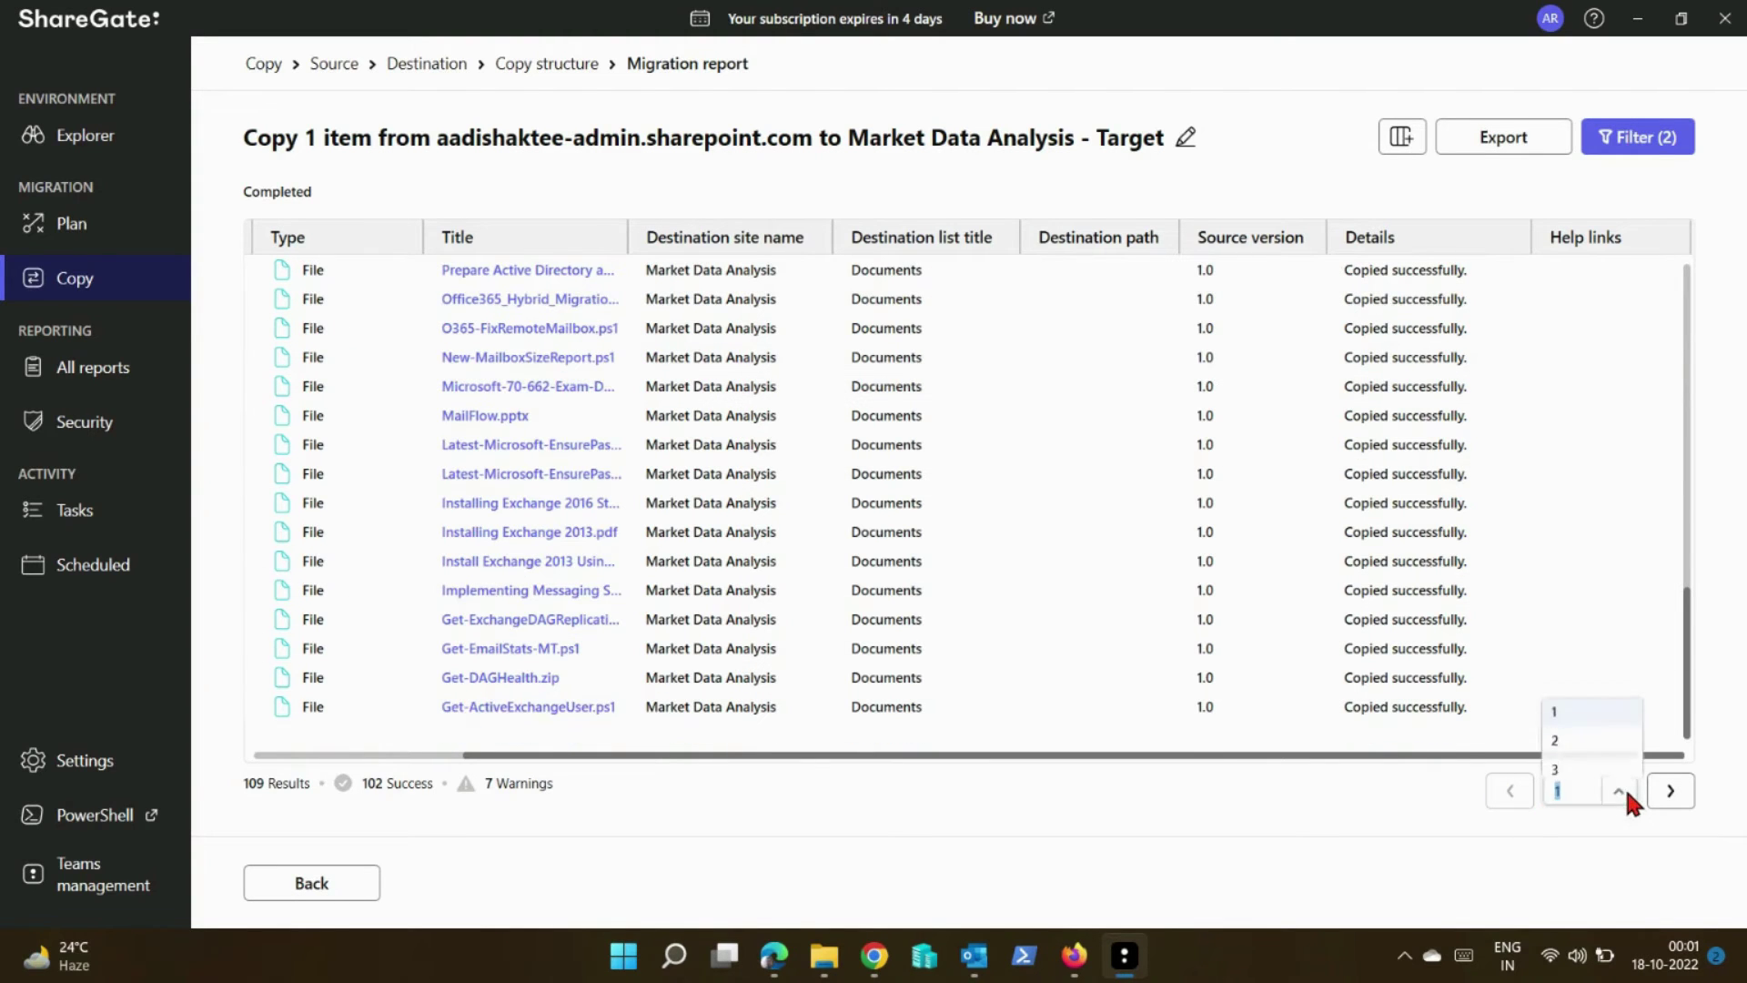
pyautogui.click(1597, 752)
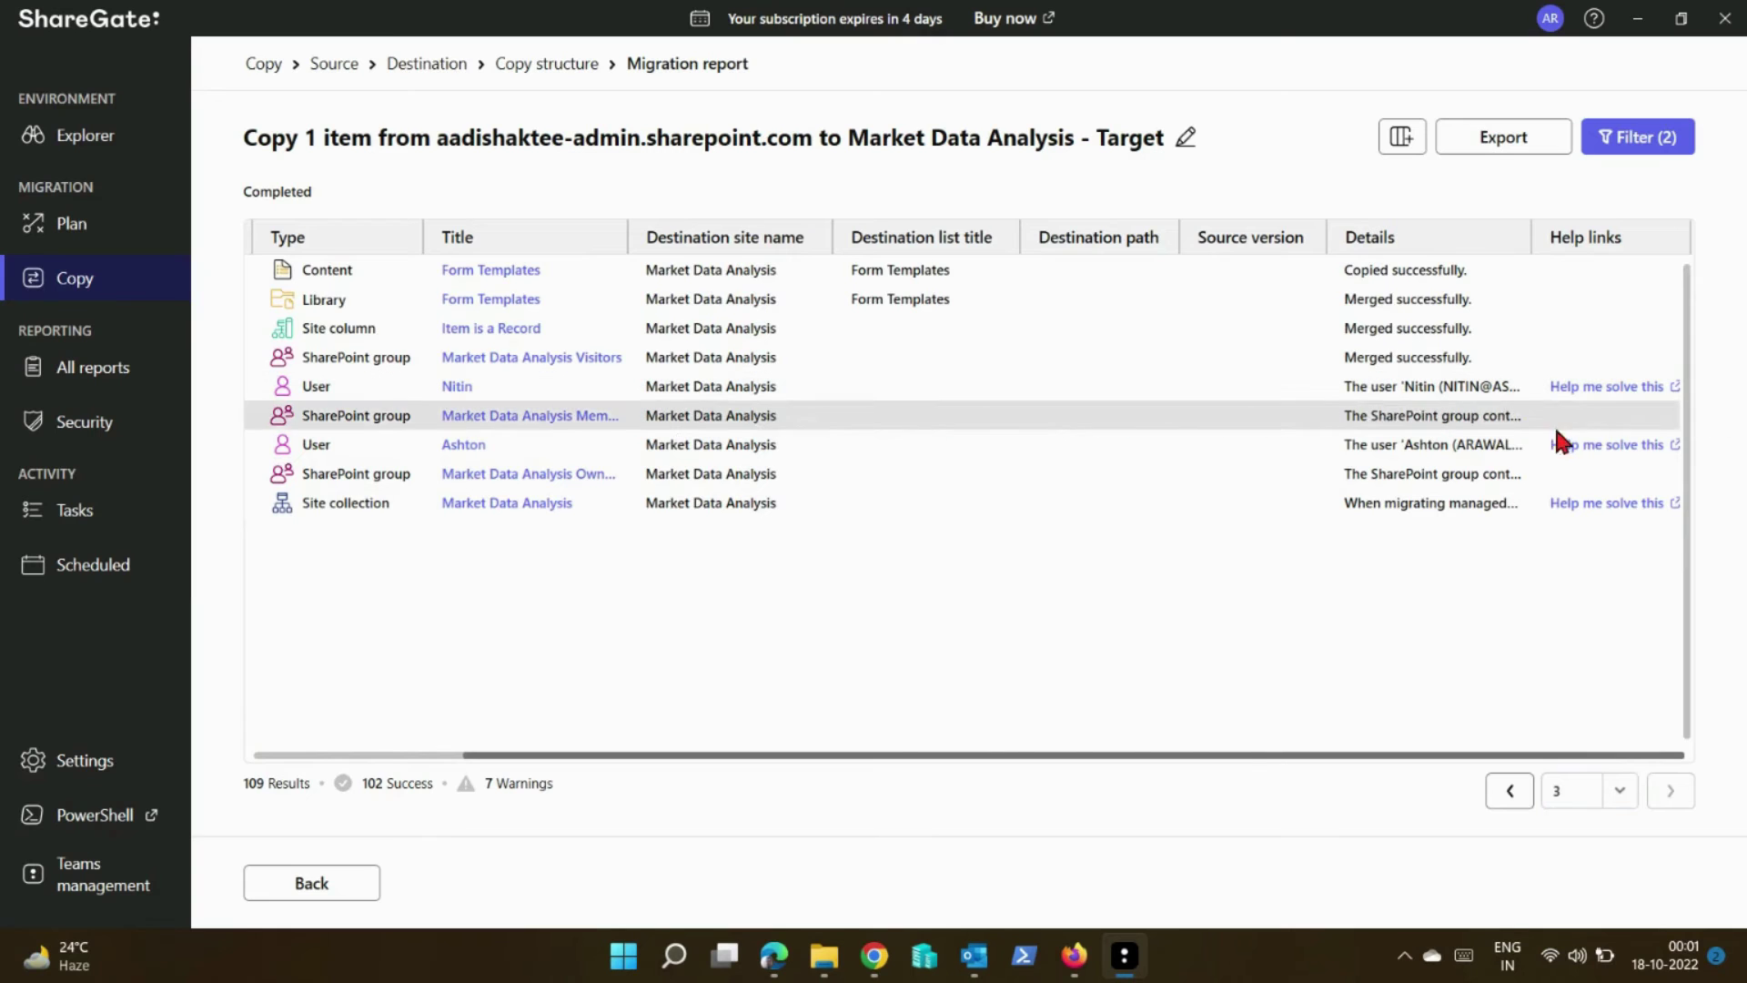
pyautogui.click(1509, 790)
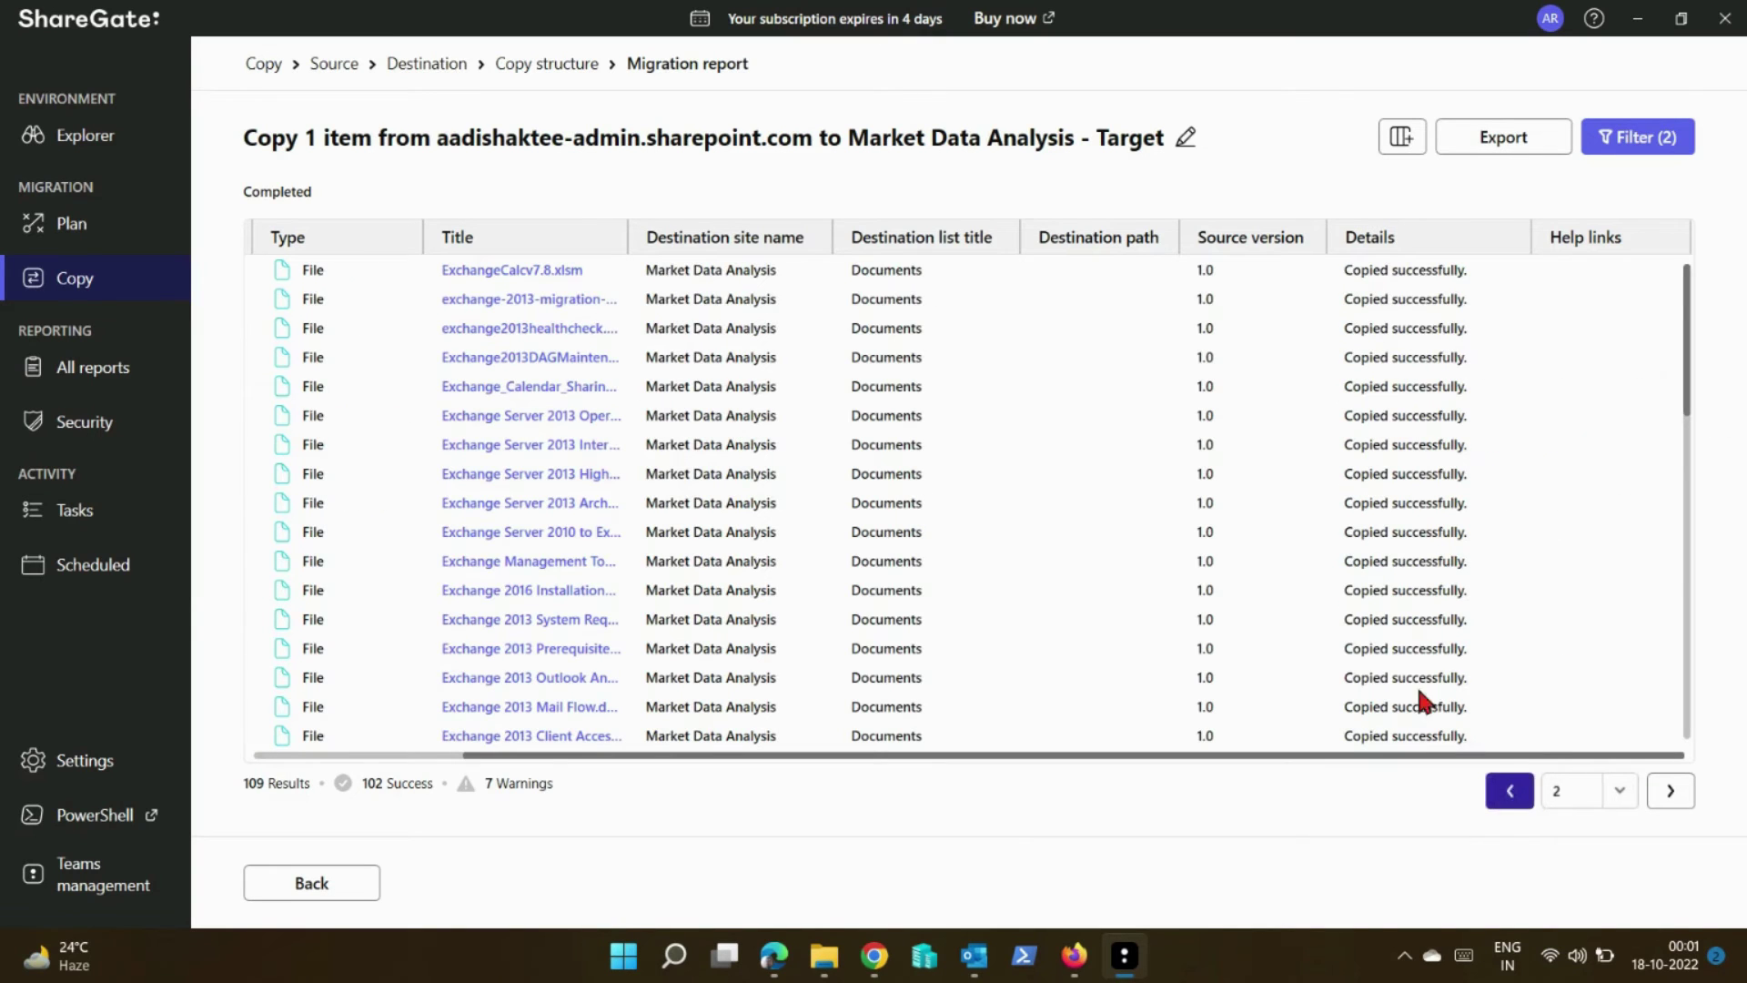
pyautogui.scroll(-10, 1292, 544)
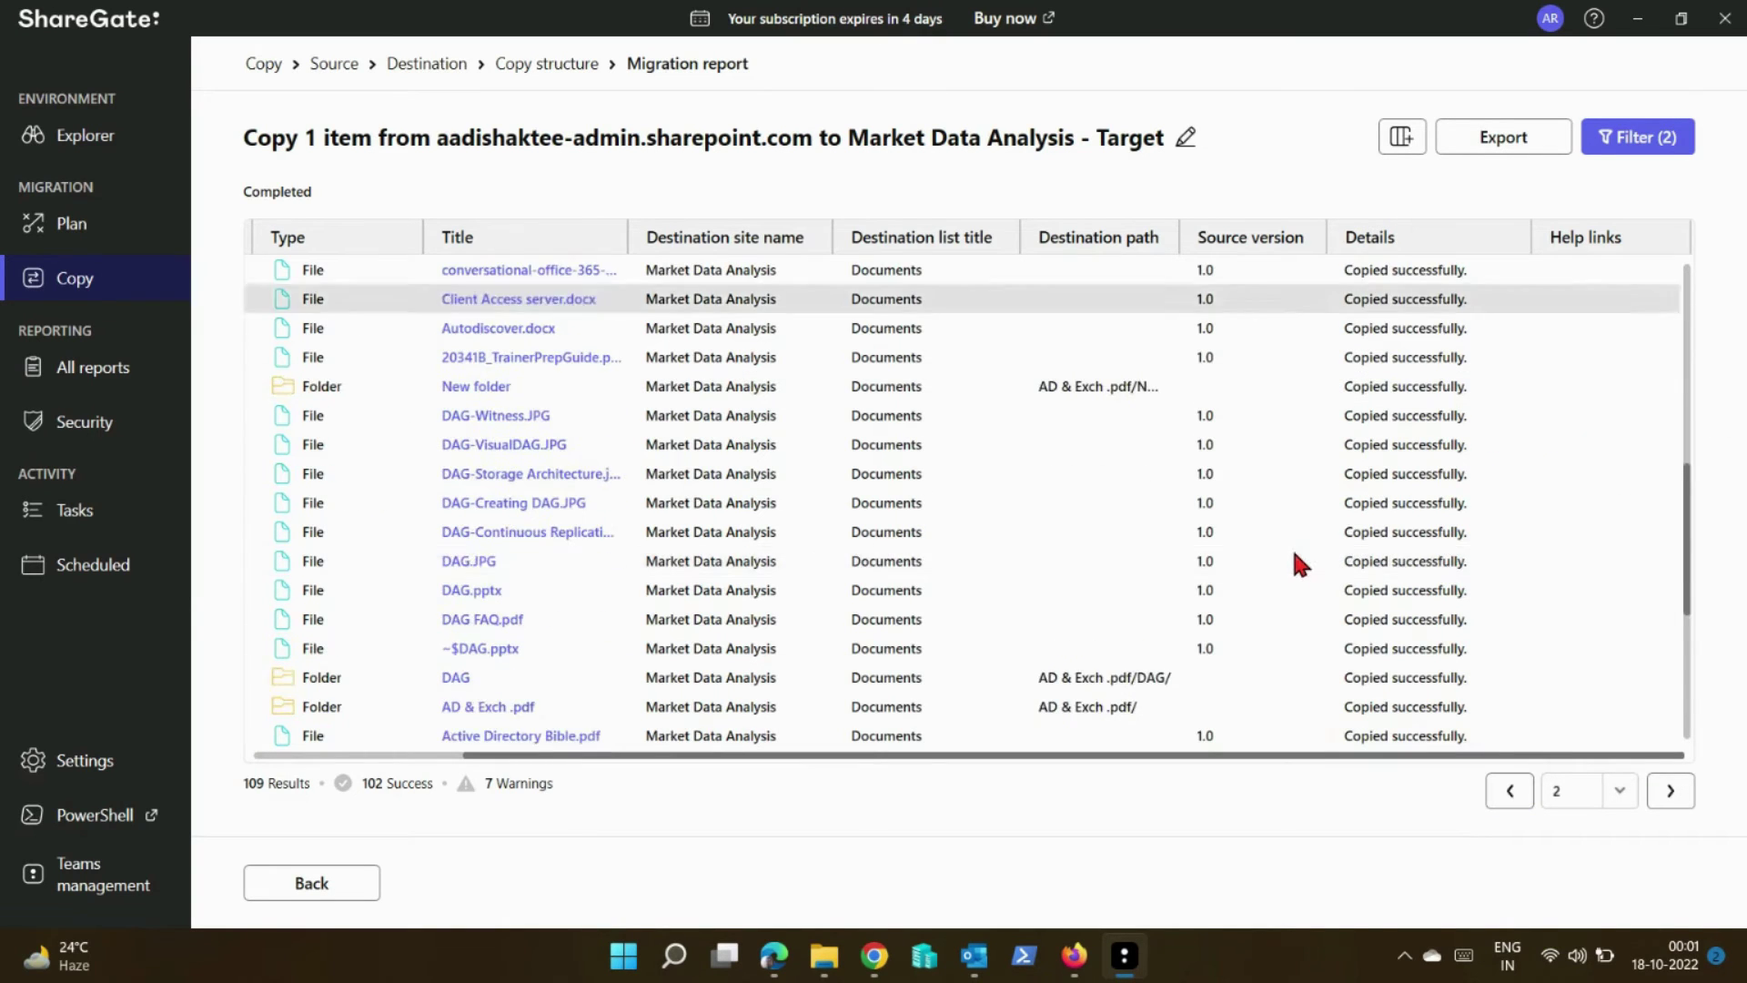
pyautogui.click(1508, 792)
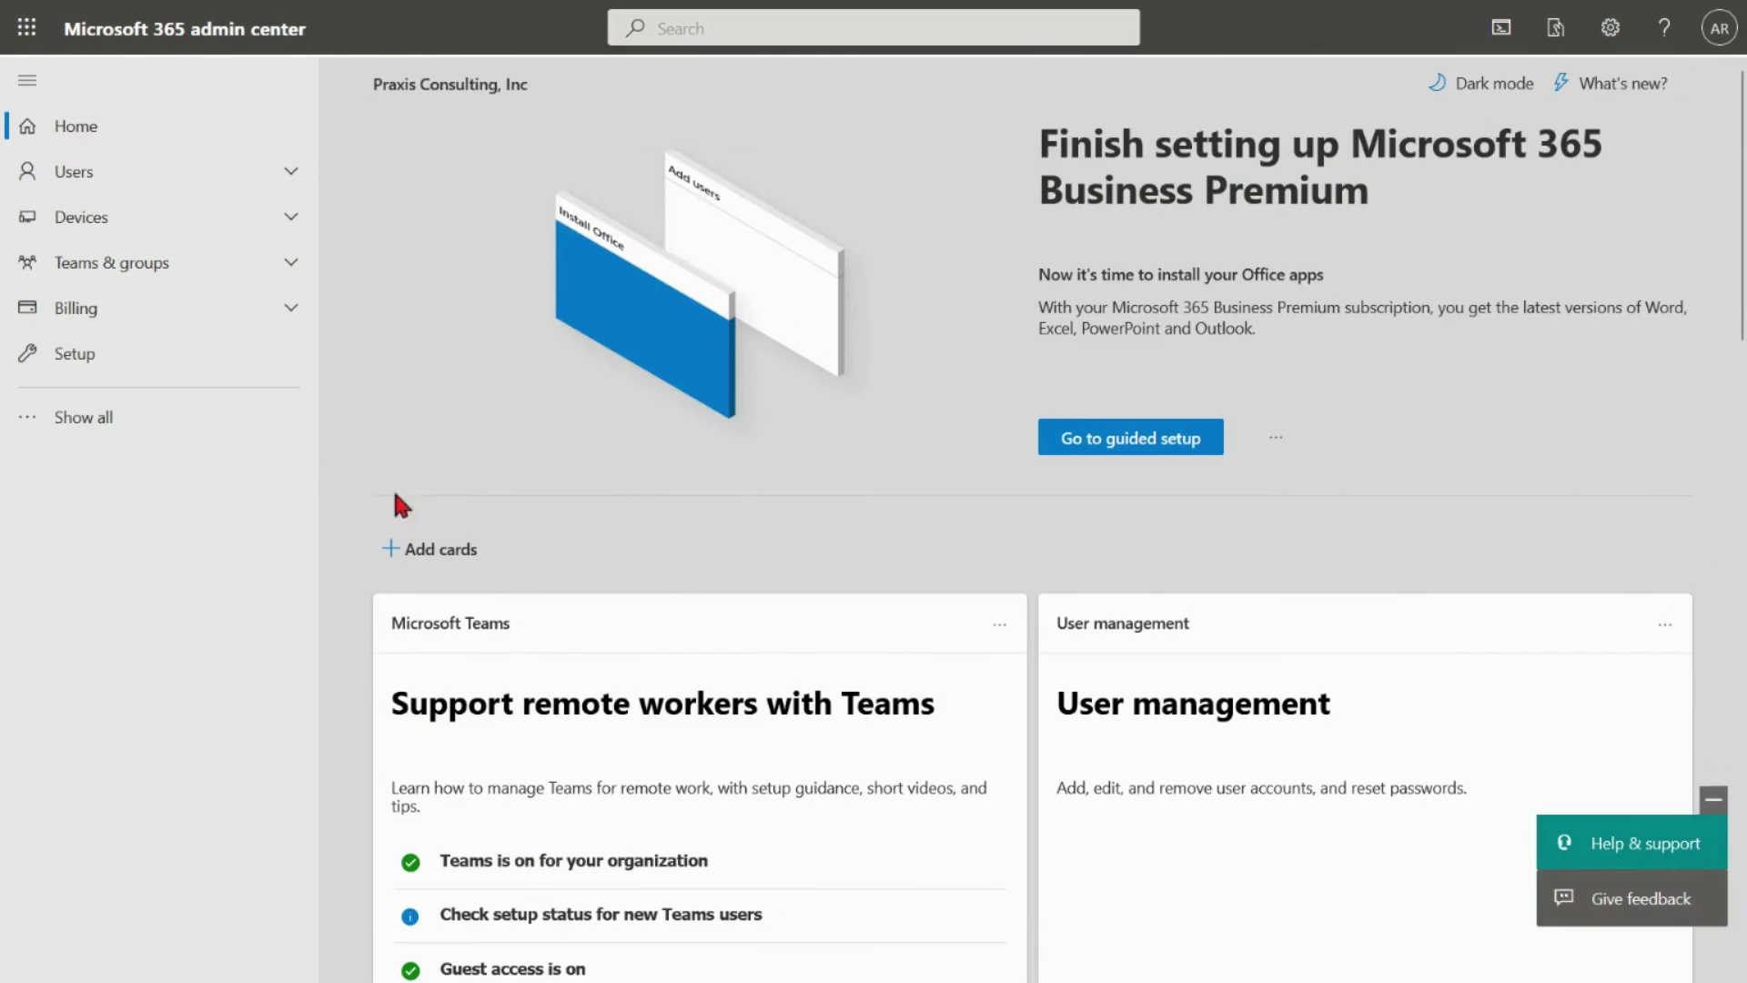
# Open the Market Data Analysis site from the SharePoint admin center's Active sites list.
pyautogui.click(166, 443)
pyautogui.scroll(-2, 160, 557)
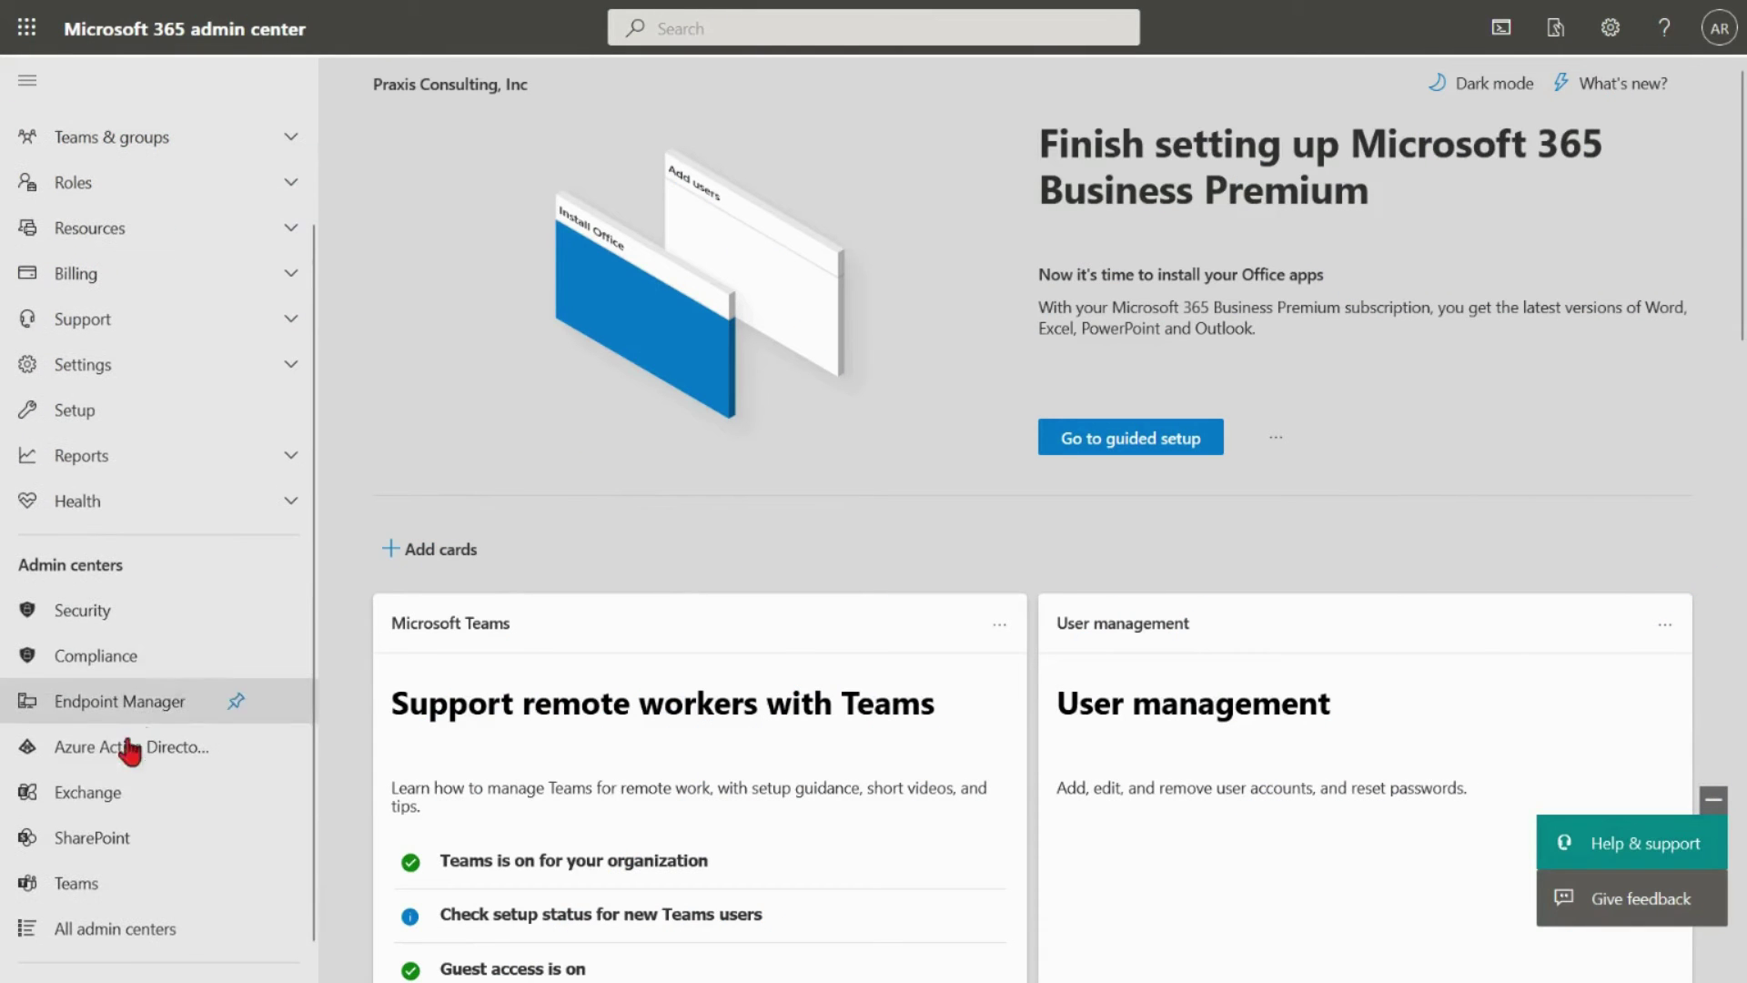
pyautogui.click(111, 841)
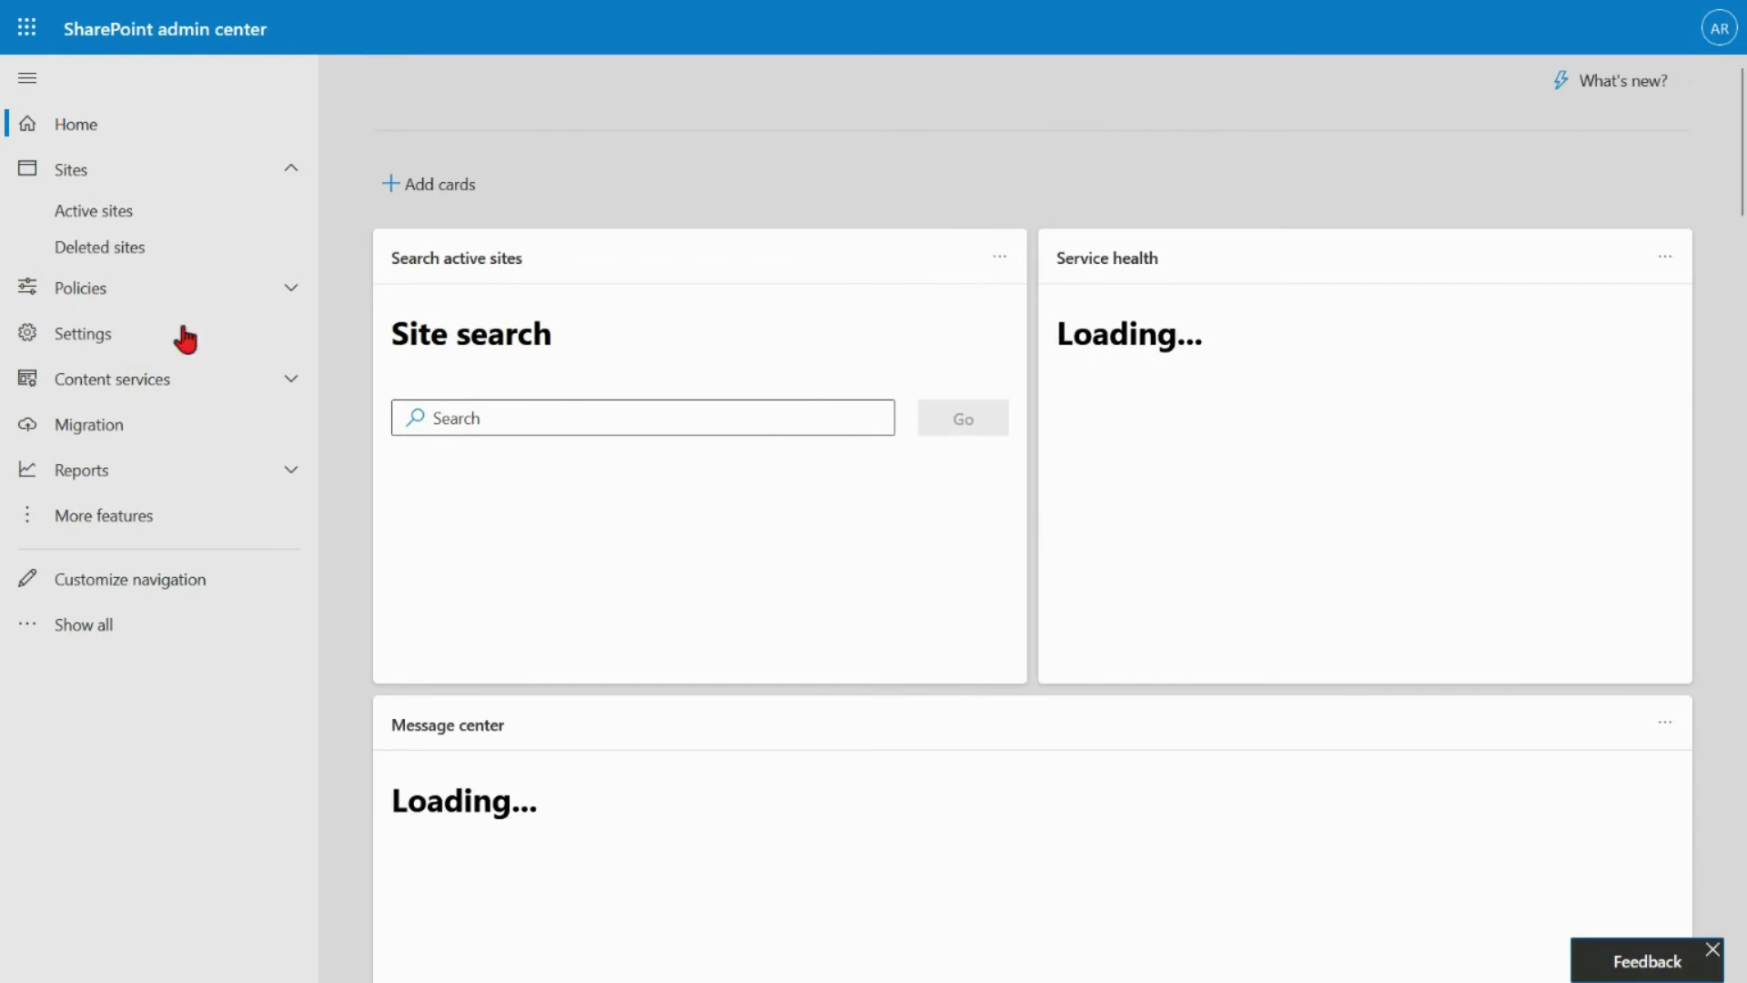
pyautogui.click(125, 214)
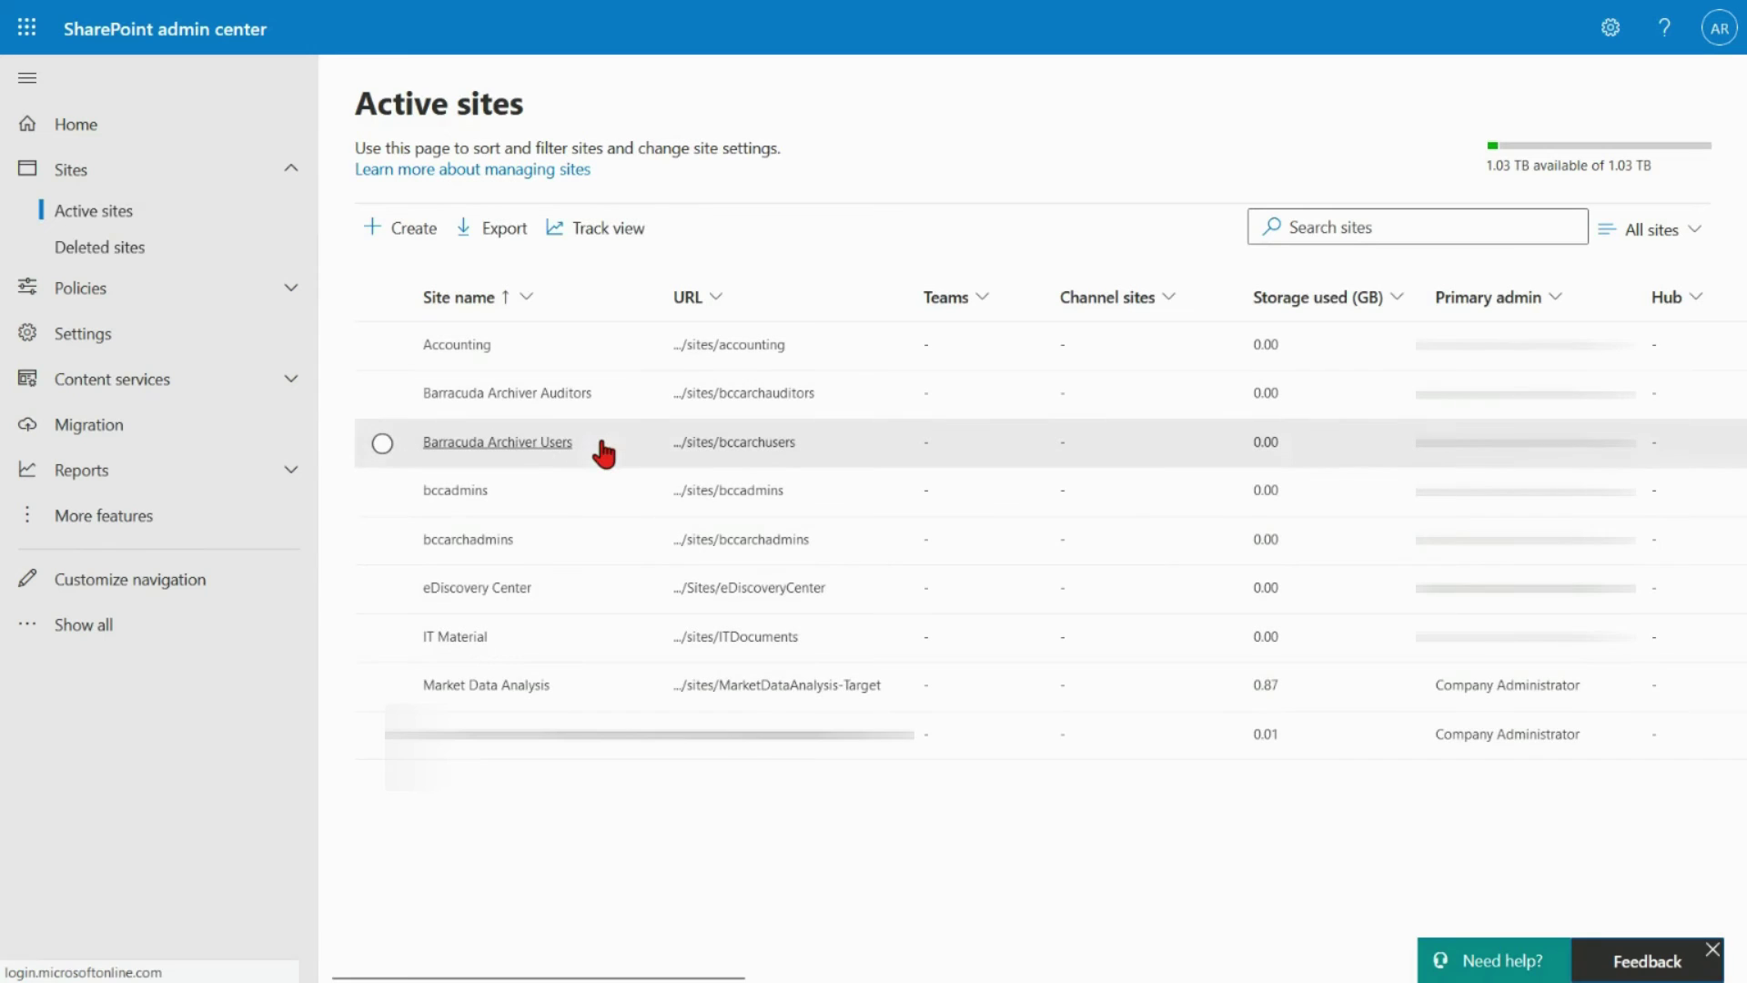
pyautogui.click(519, 686)
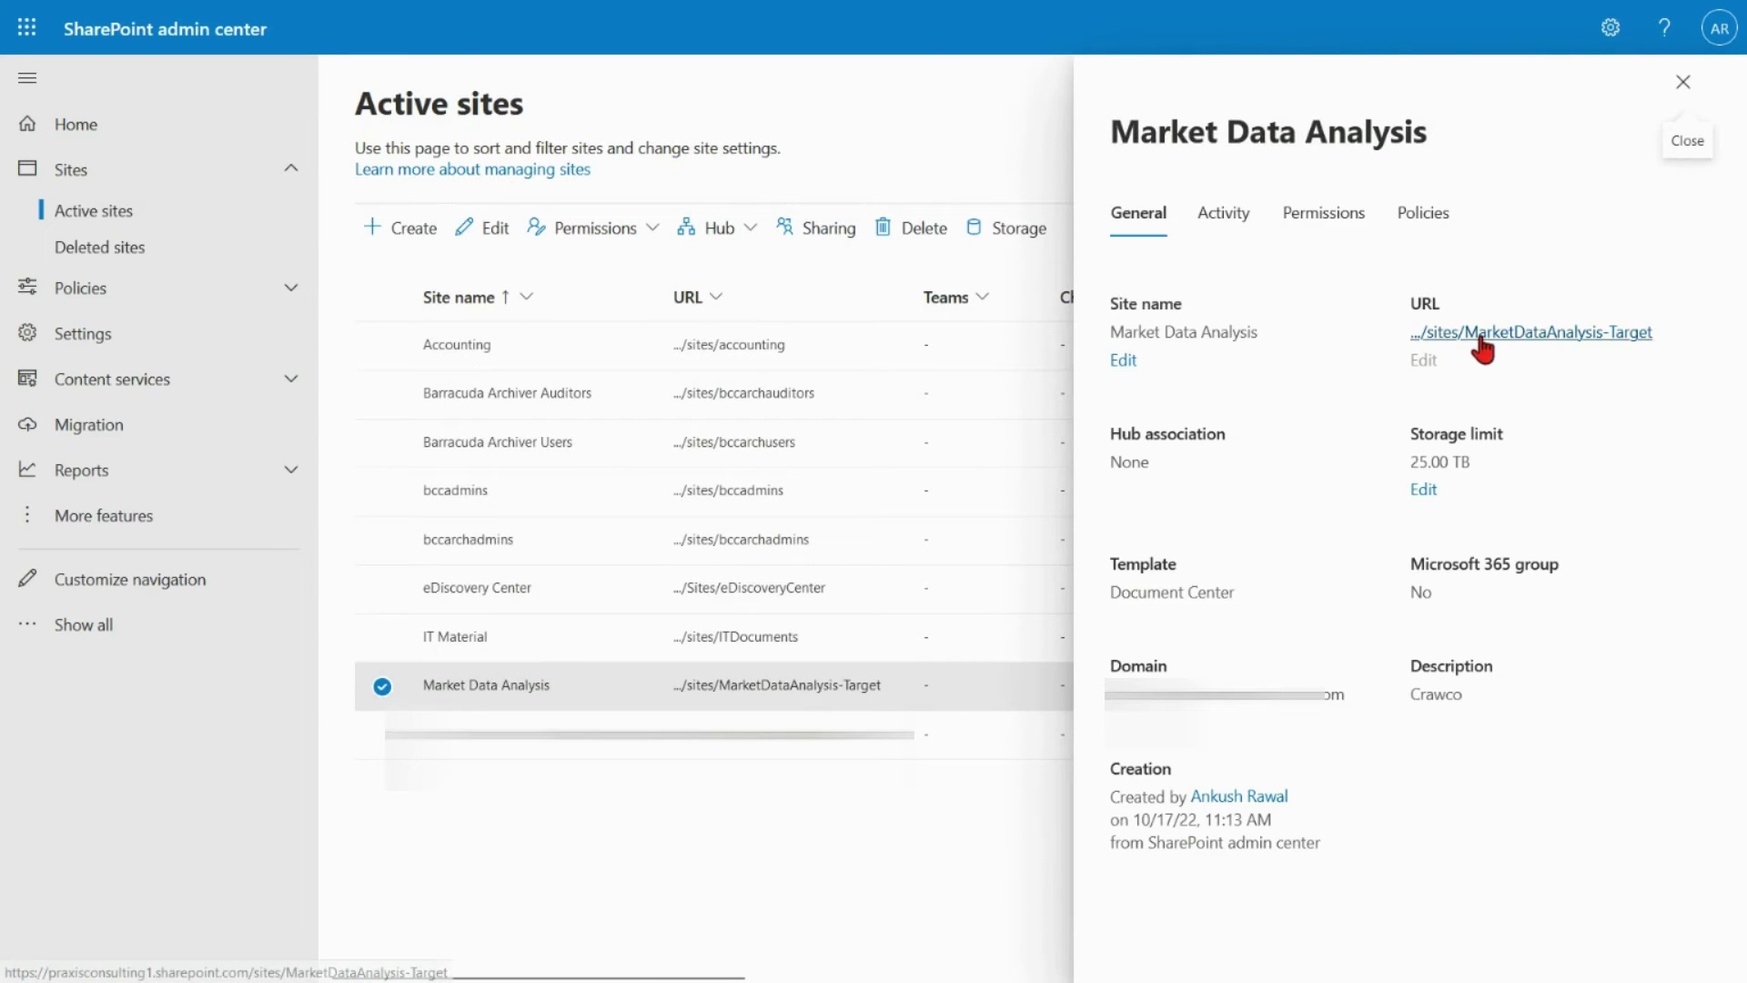
pyautogui.click(1480, 333)
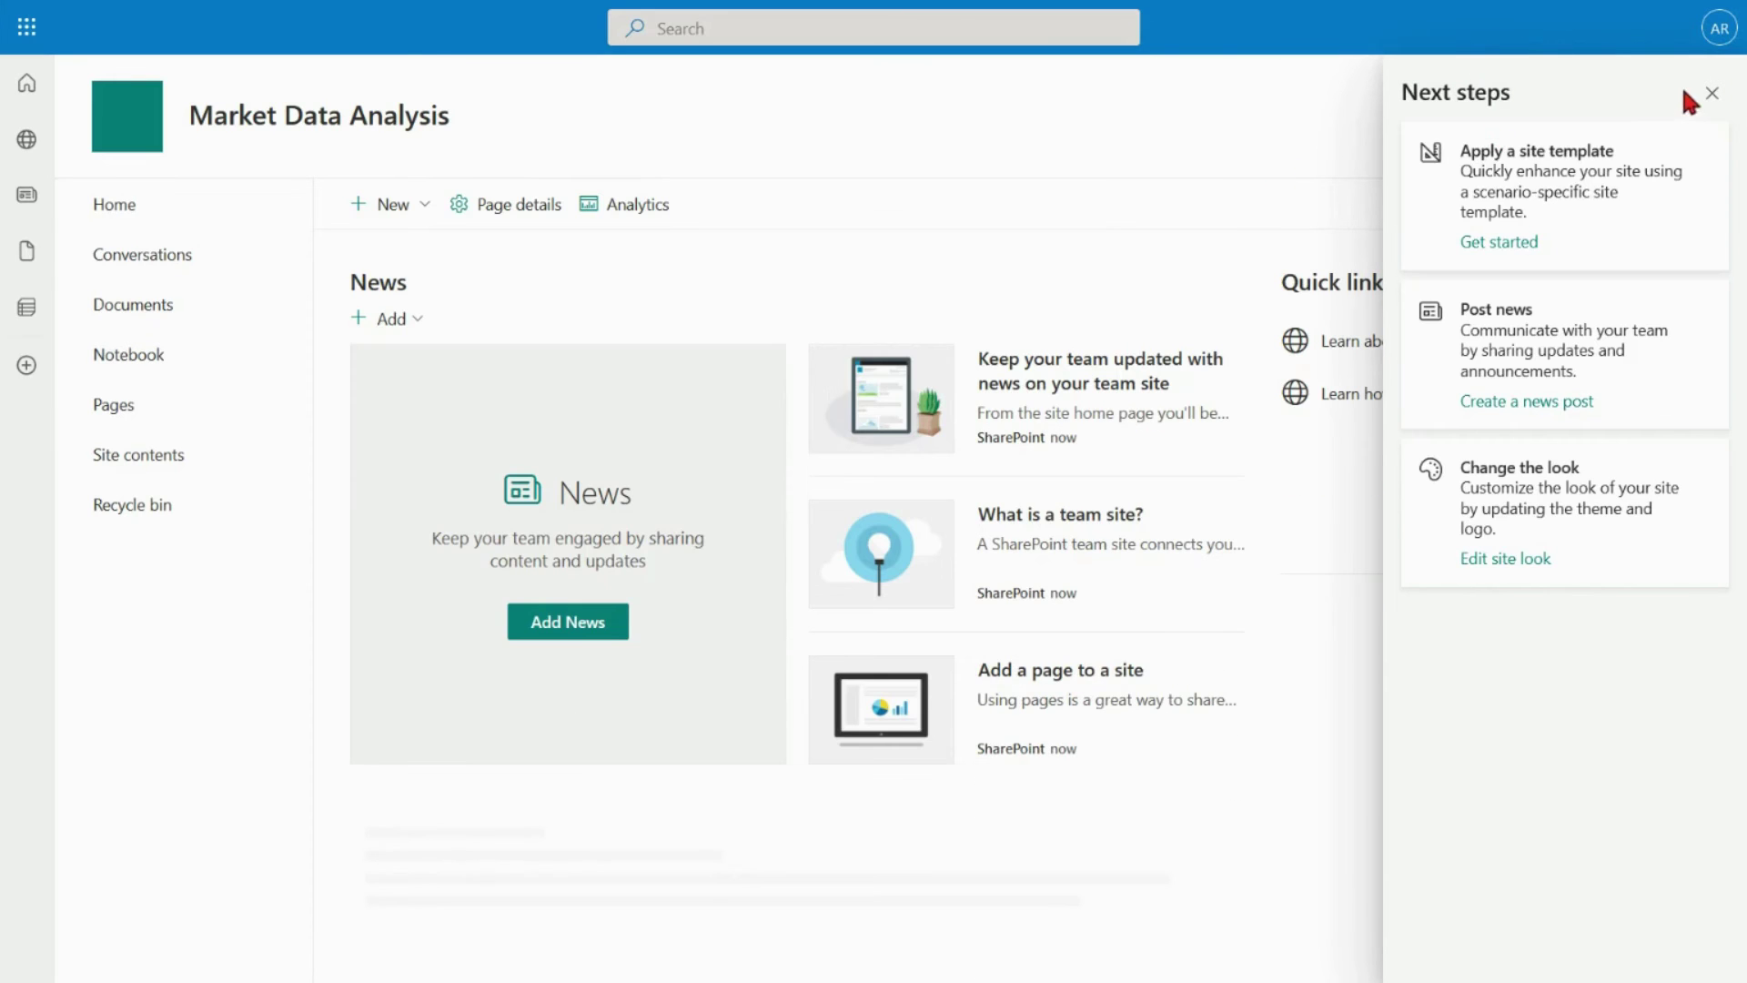
# Dismiss the next-steps panel and browse the Documents library's AD & Exch .pdf folder.
pyautogui.click(1710, 95)
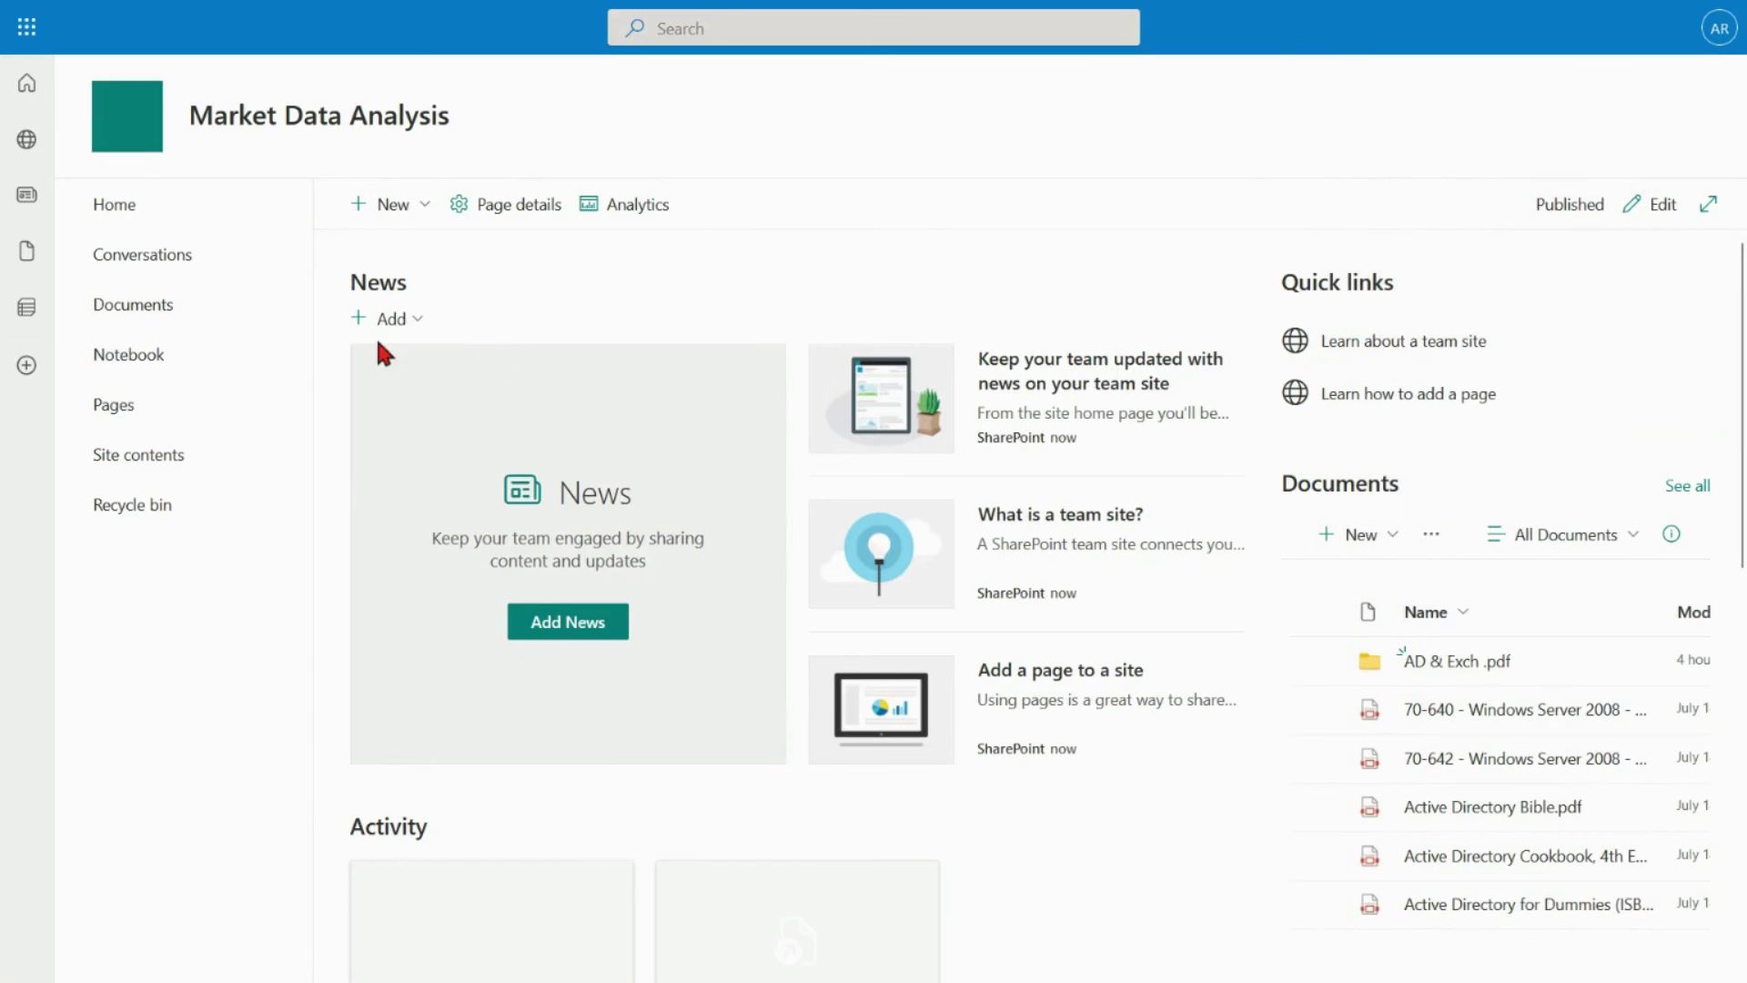
pyautogui.click(150, 316)
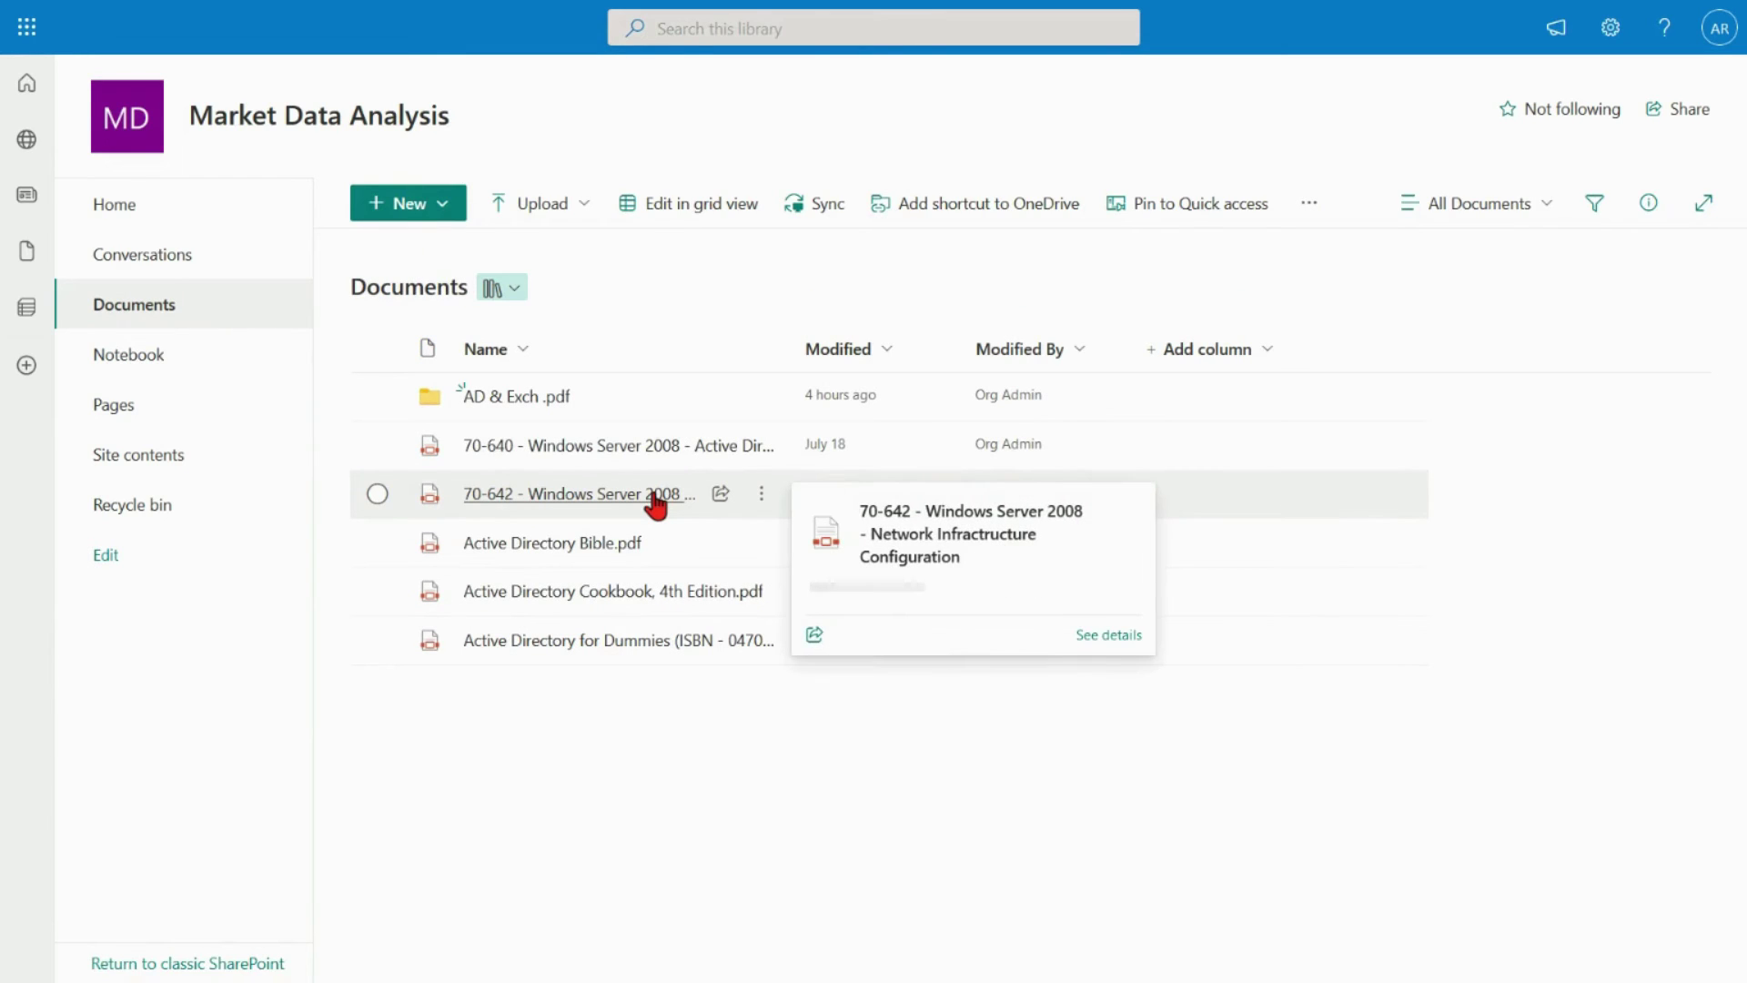
pyautogui.click(522, 397)
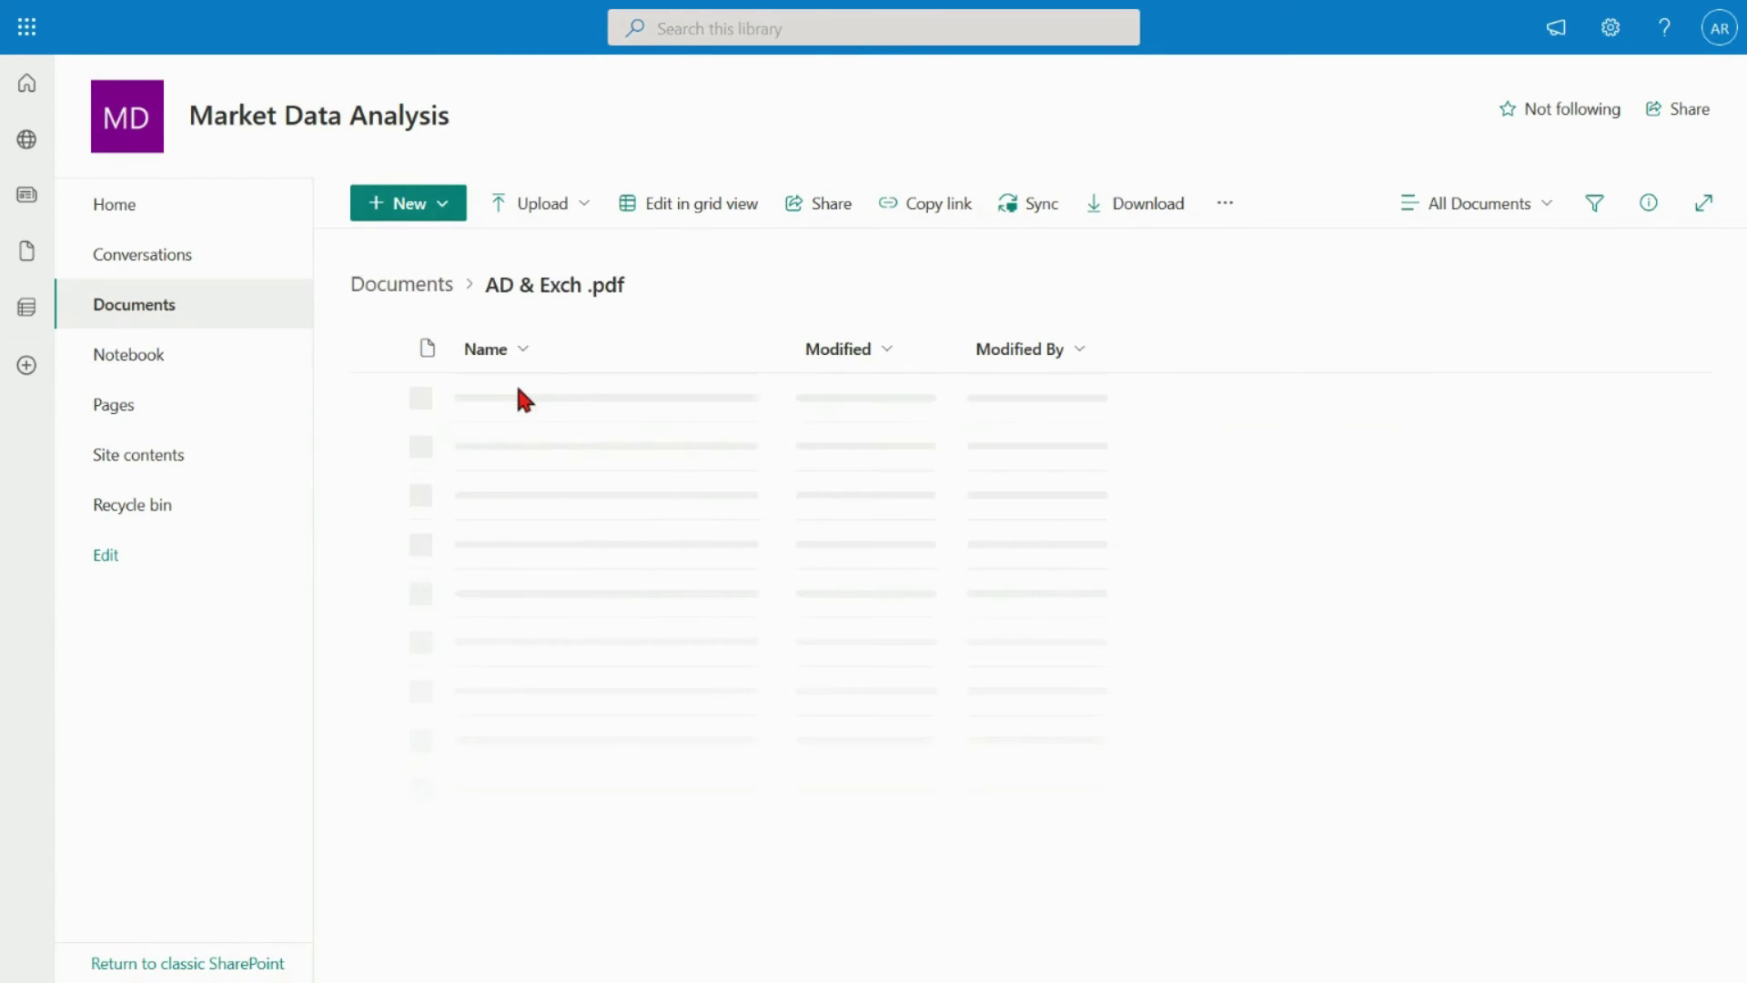
pyautogui.scroll(-4, 701, 500)
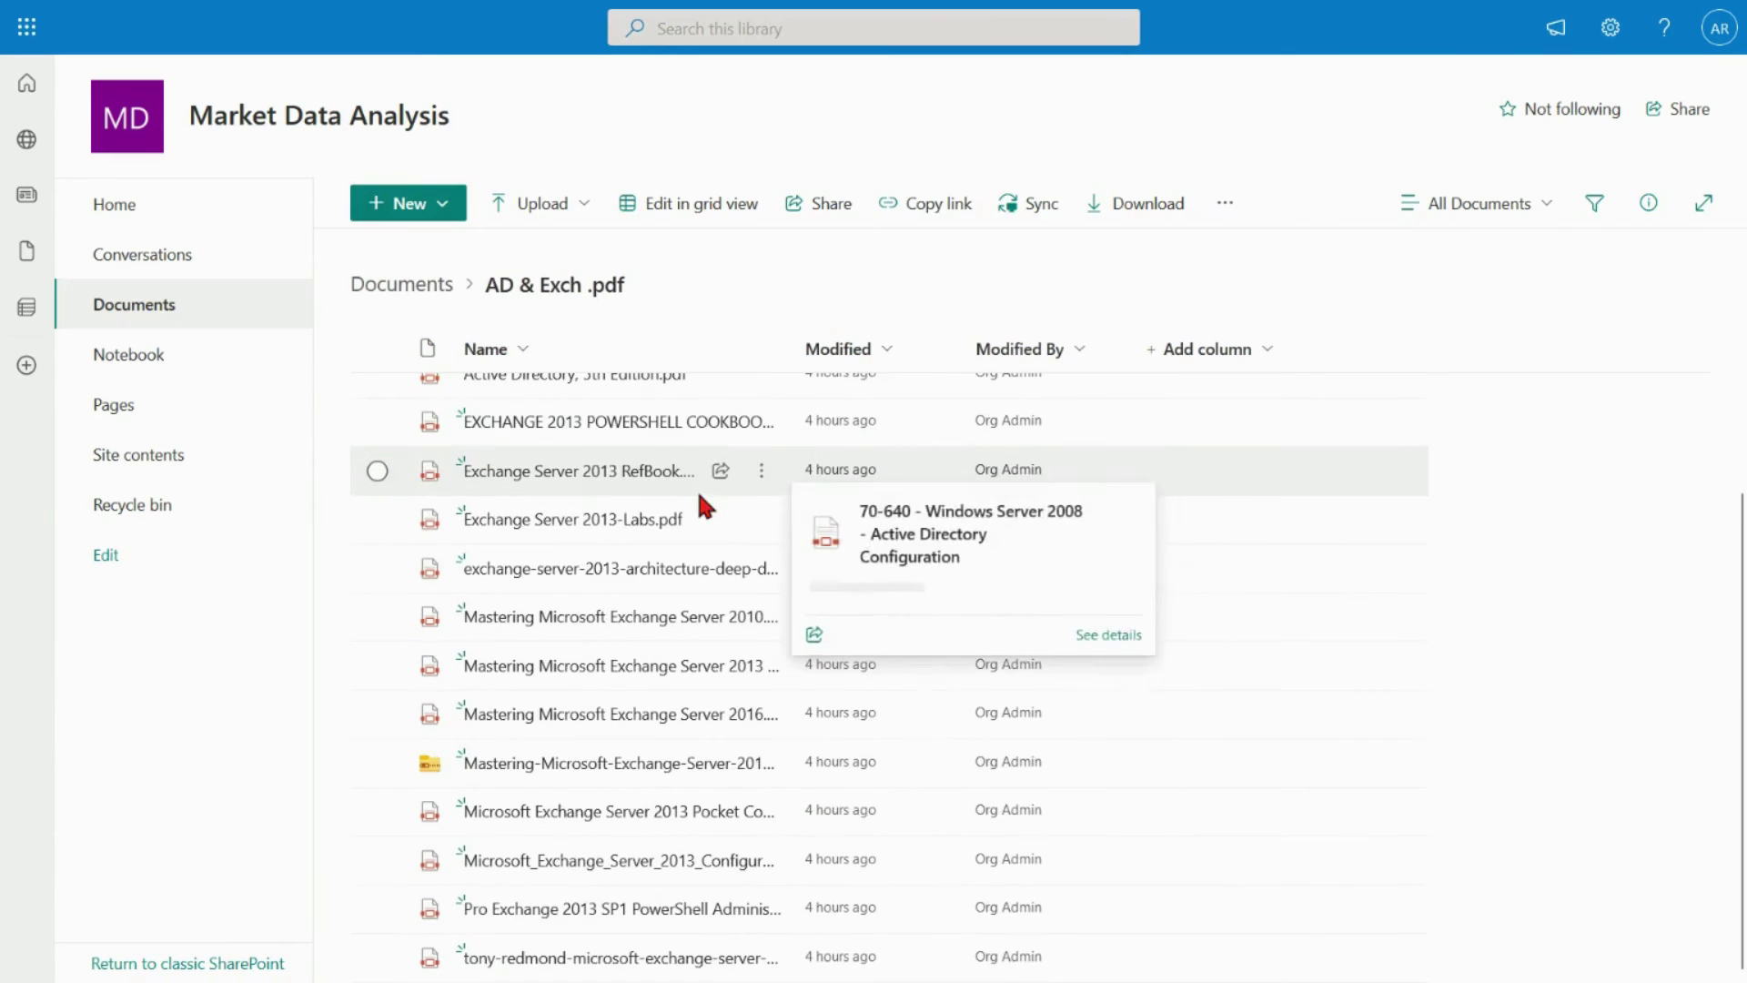
pyautogui.scroll(5, 688, 539)
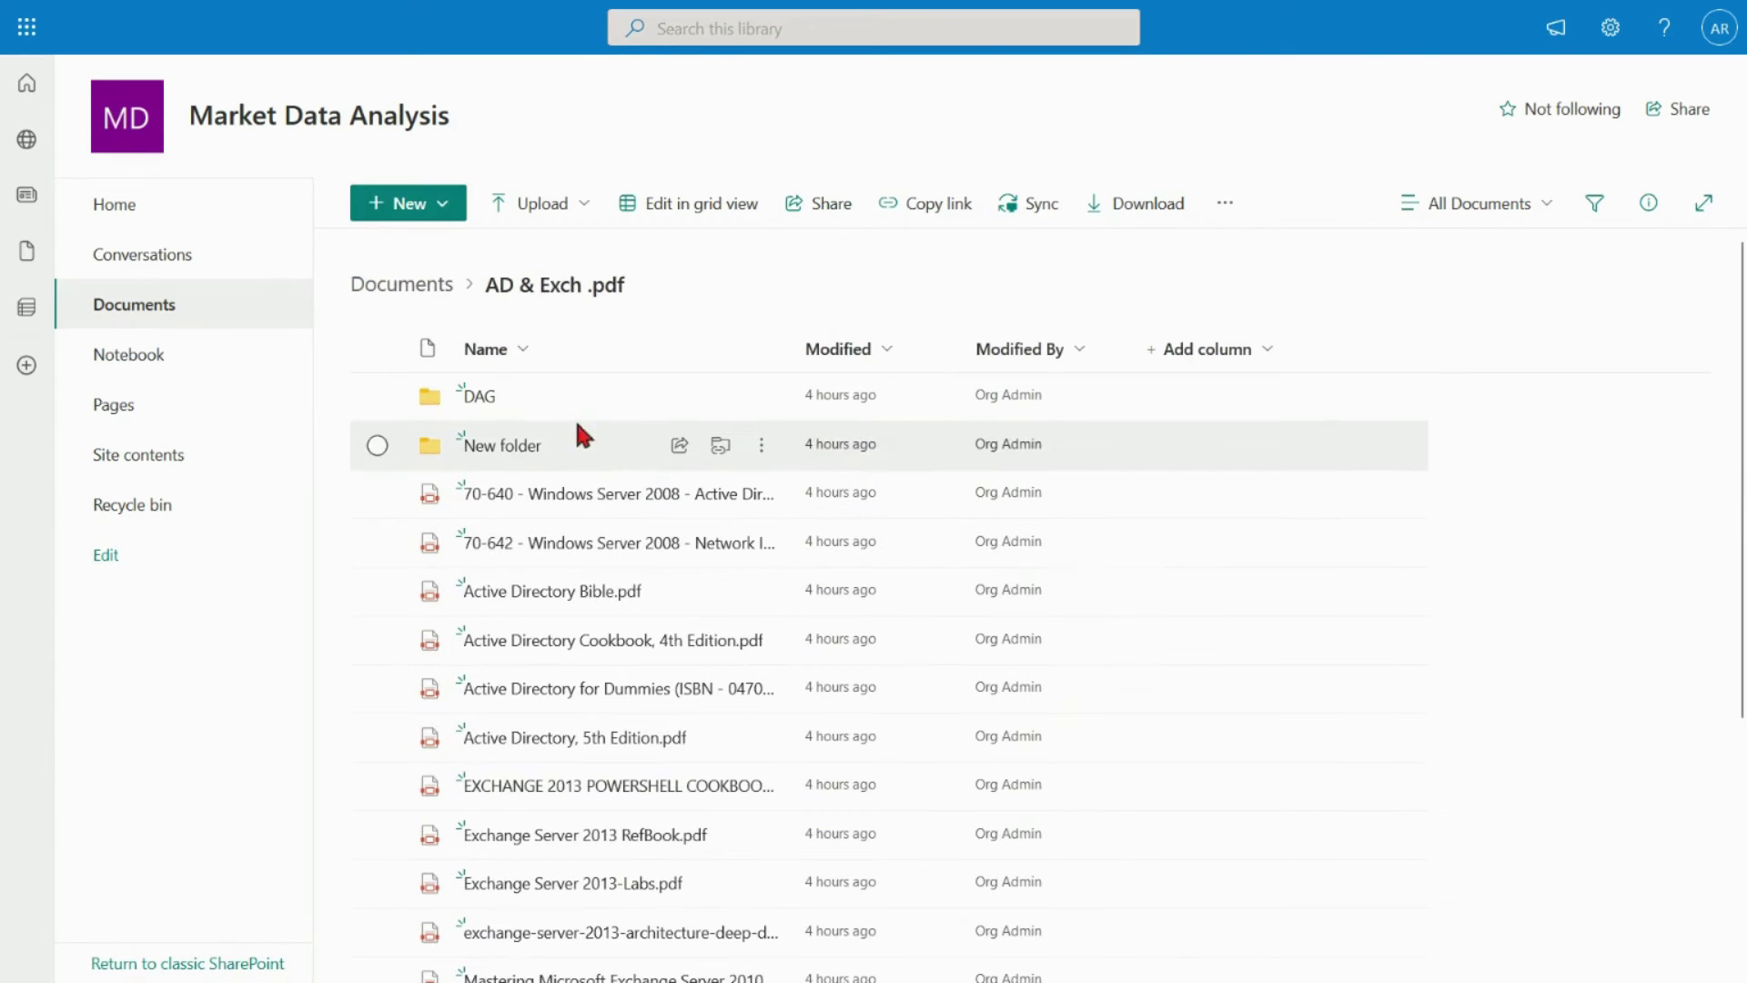
pyautogui.click(410, 287)
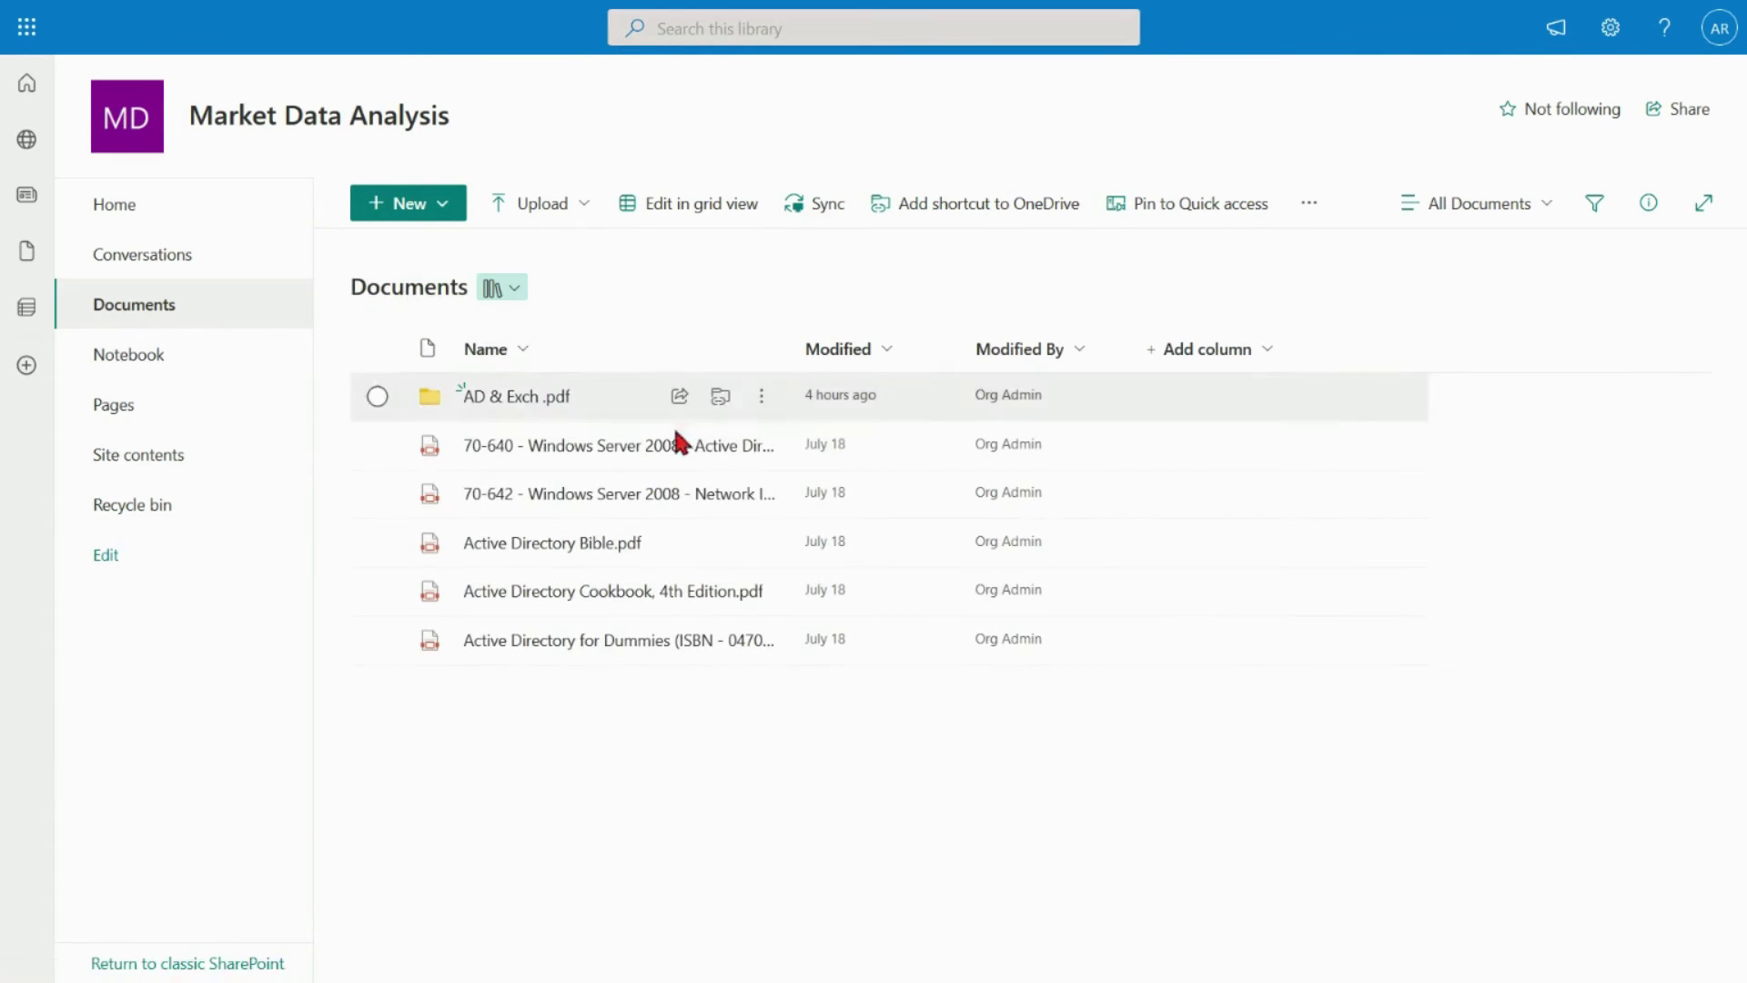
# Check member sharing settings, then open the site's advanced permissions page.
pyautogui.click(1610, 28)
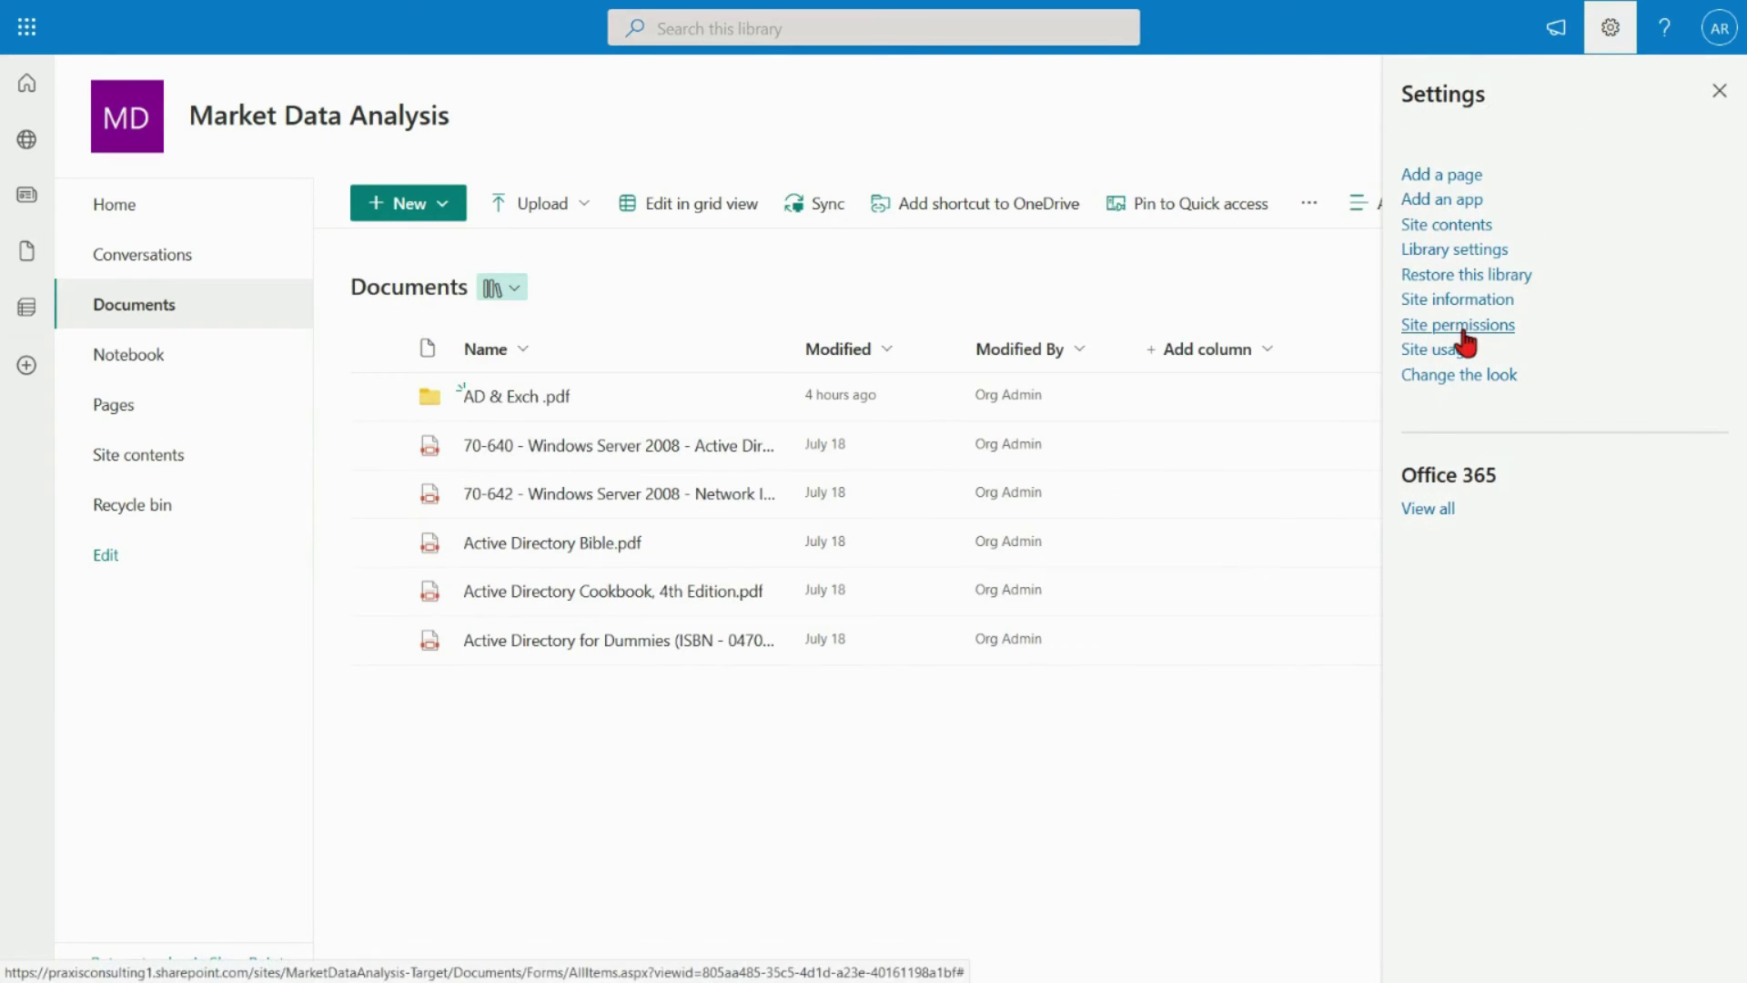
pyautogui.click(1464, 328)
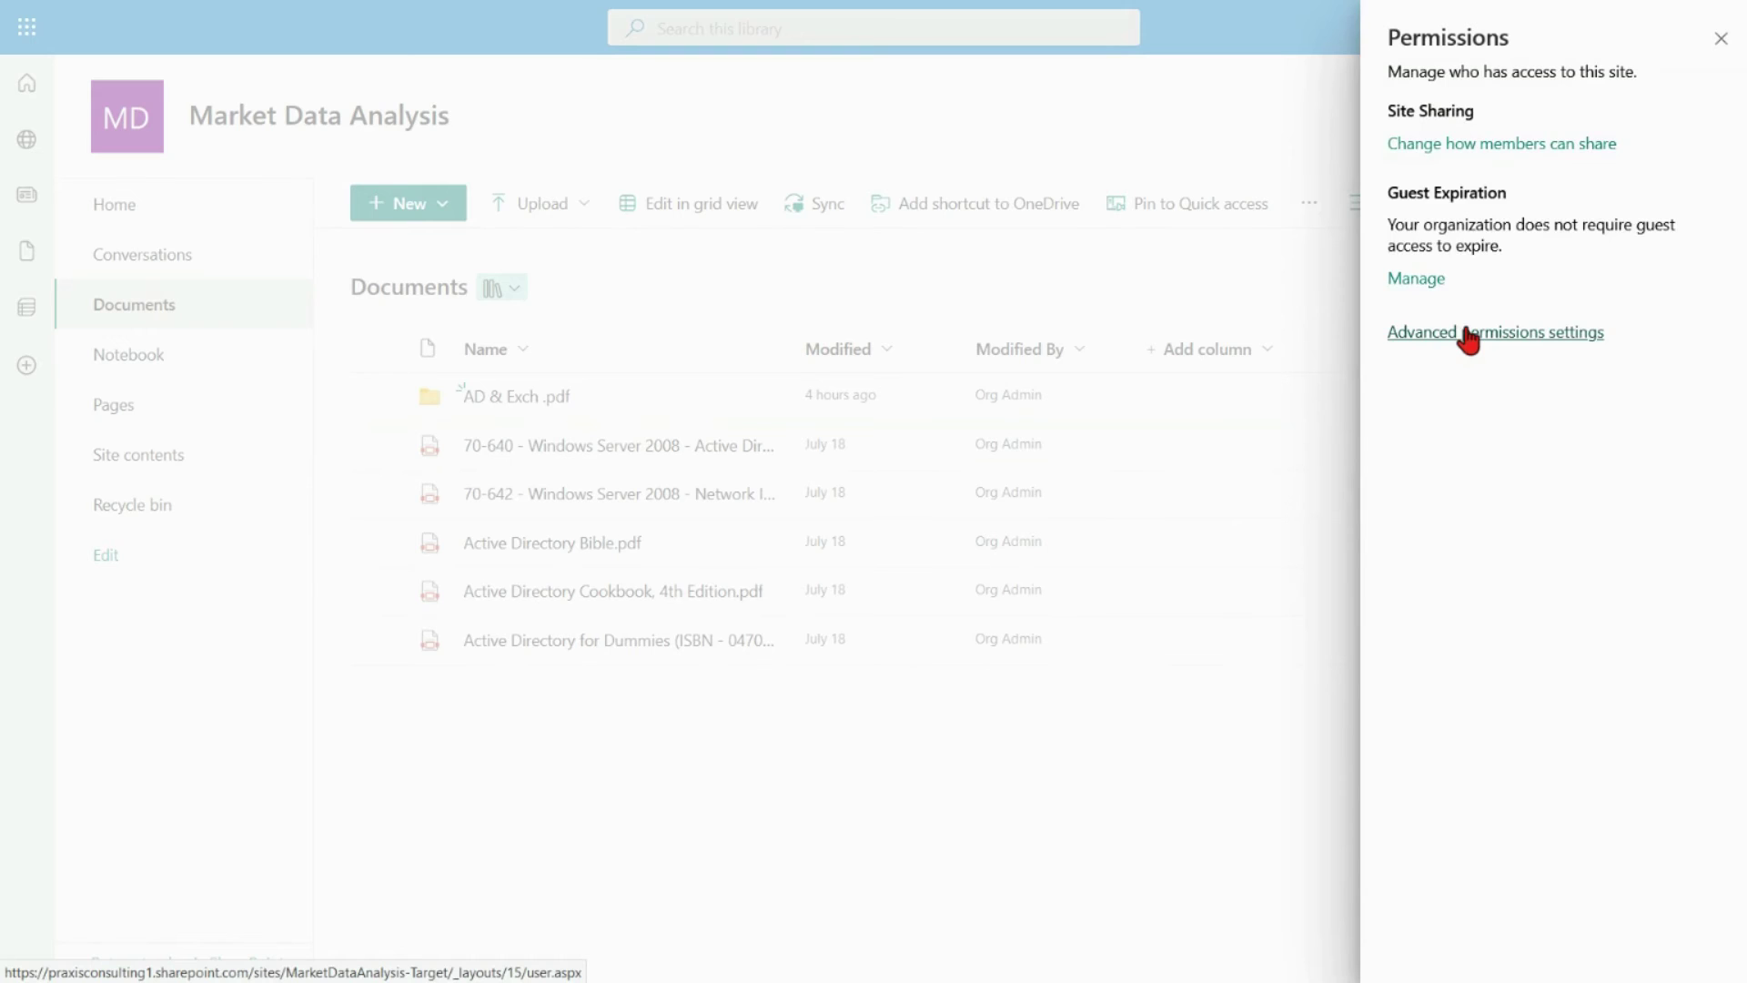
pyautogui.click(1467, 335)
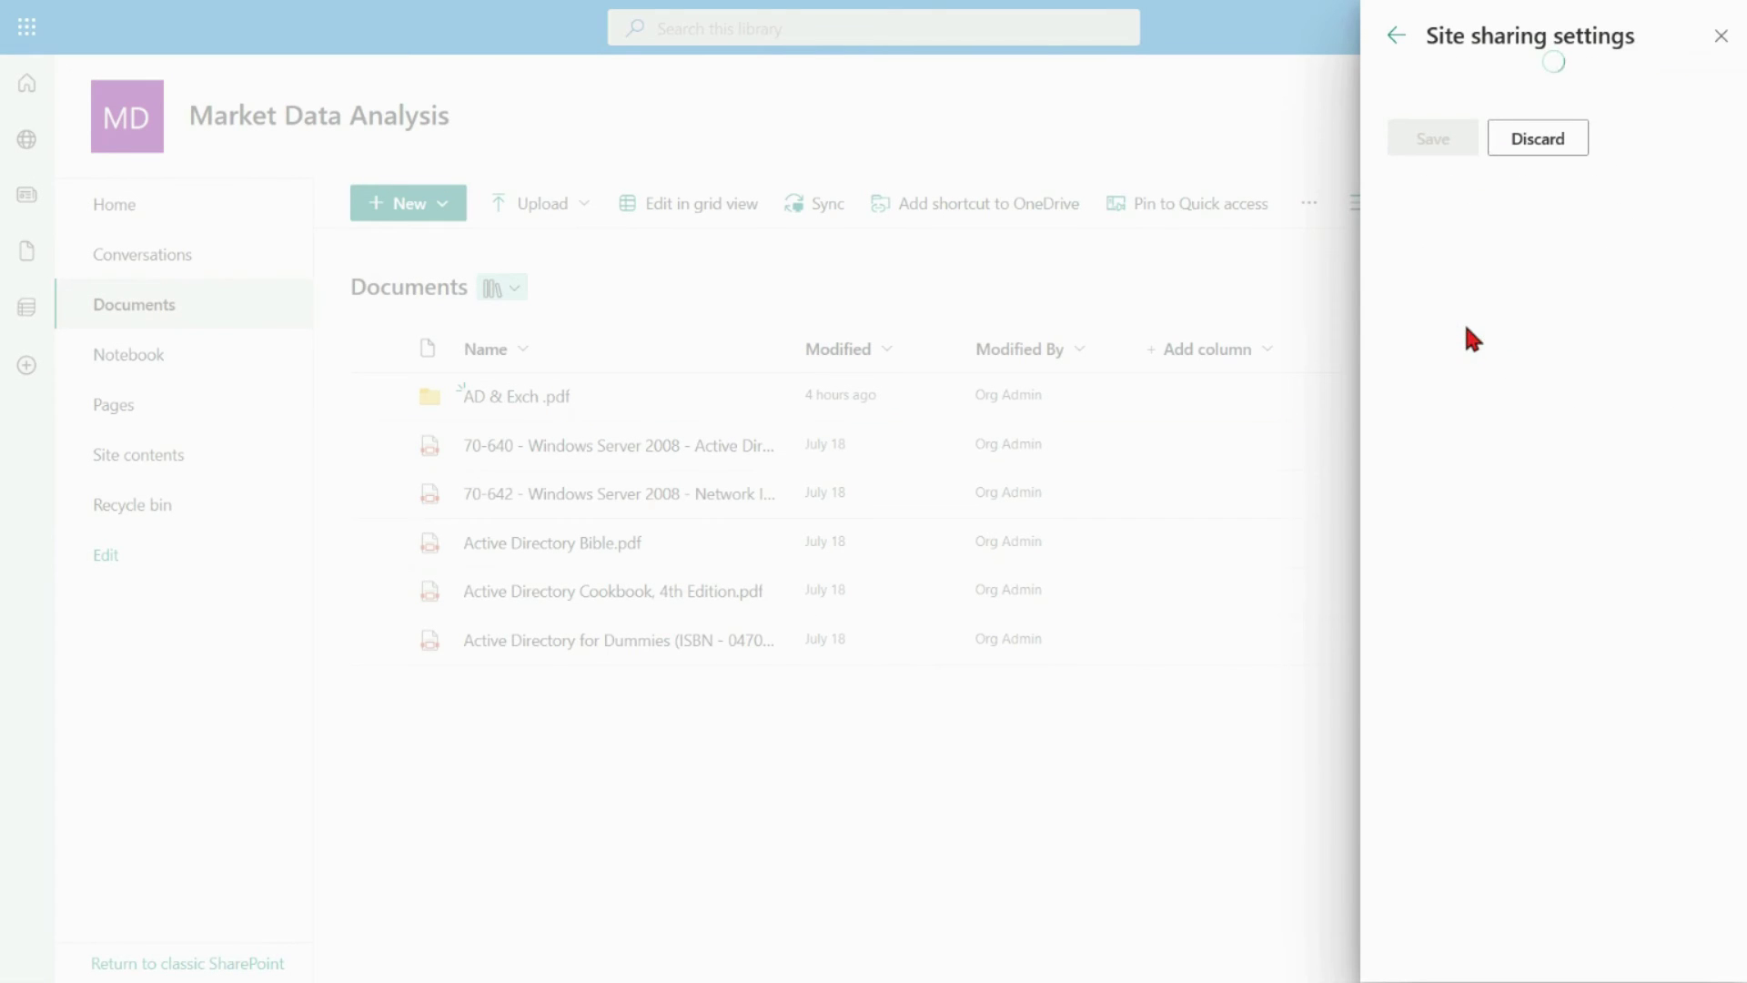
pyautogui.click(1400, 39)
pyautogui.click(1505, 564)
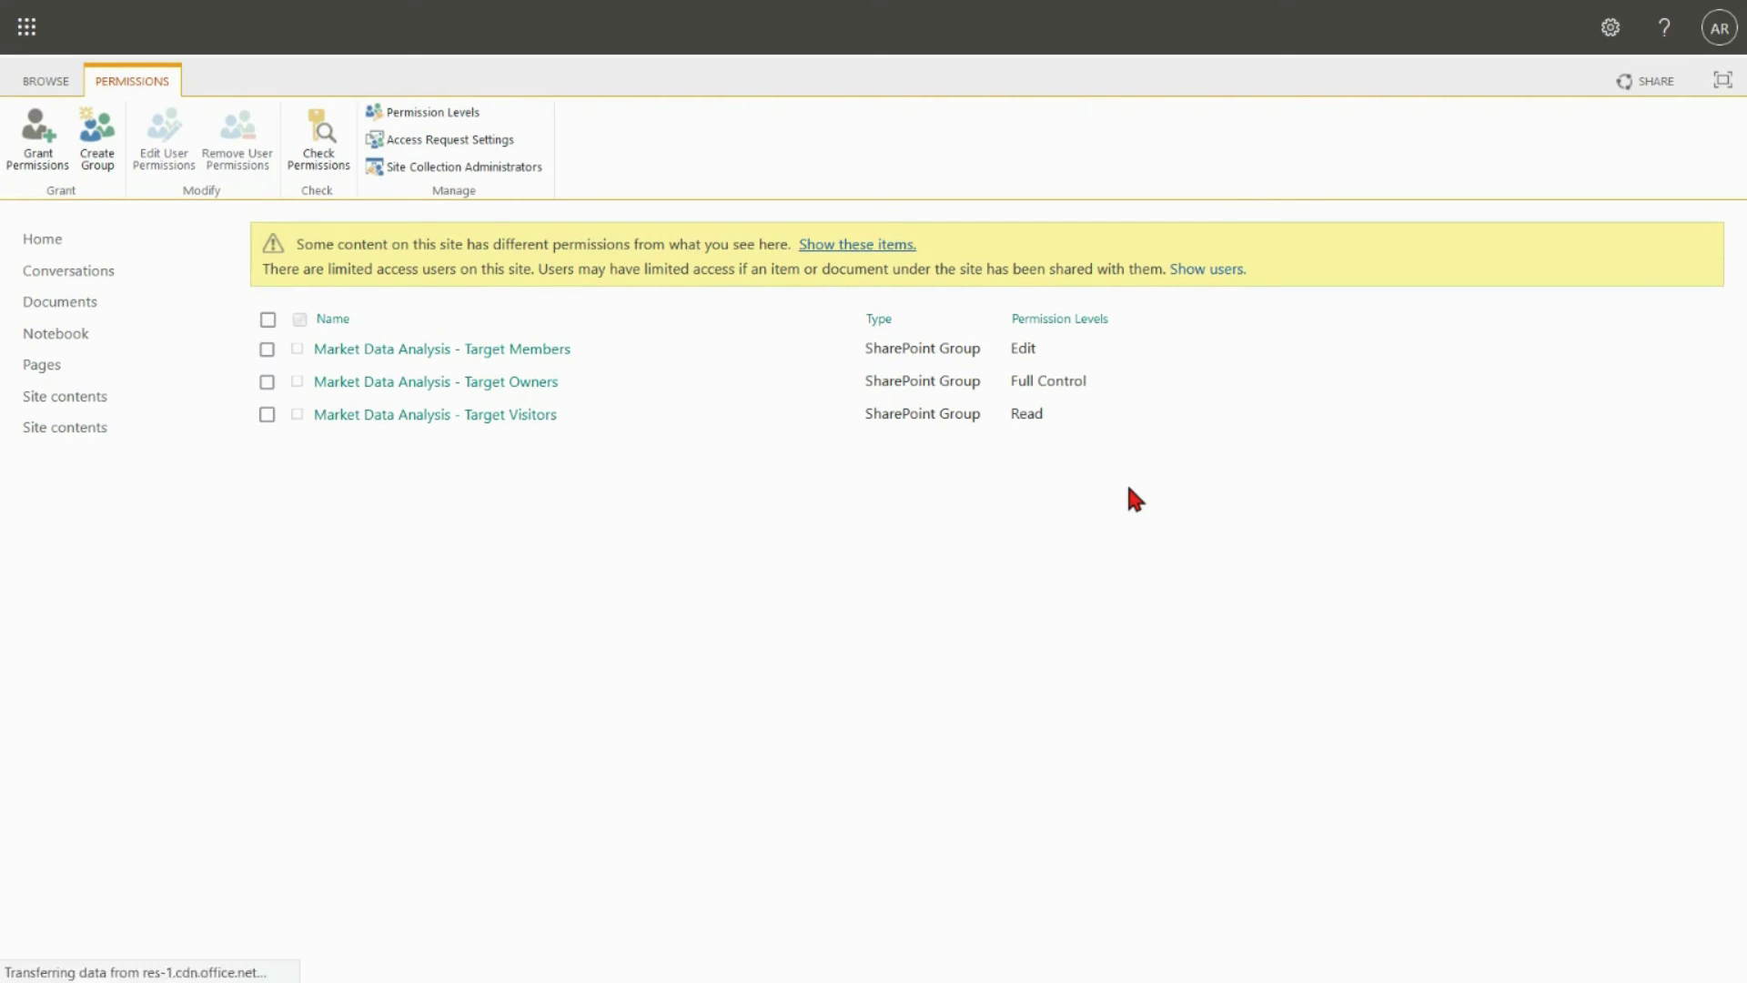
# View the Target Members group, then review ShareGate's migration report of 102 successes and 7 warnings.
pyautogui.click(455, 354)
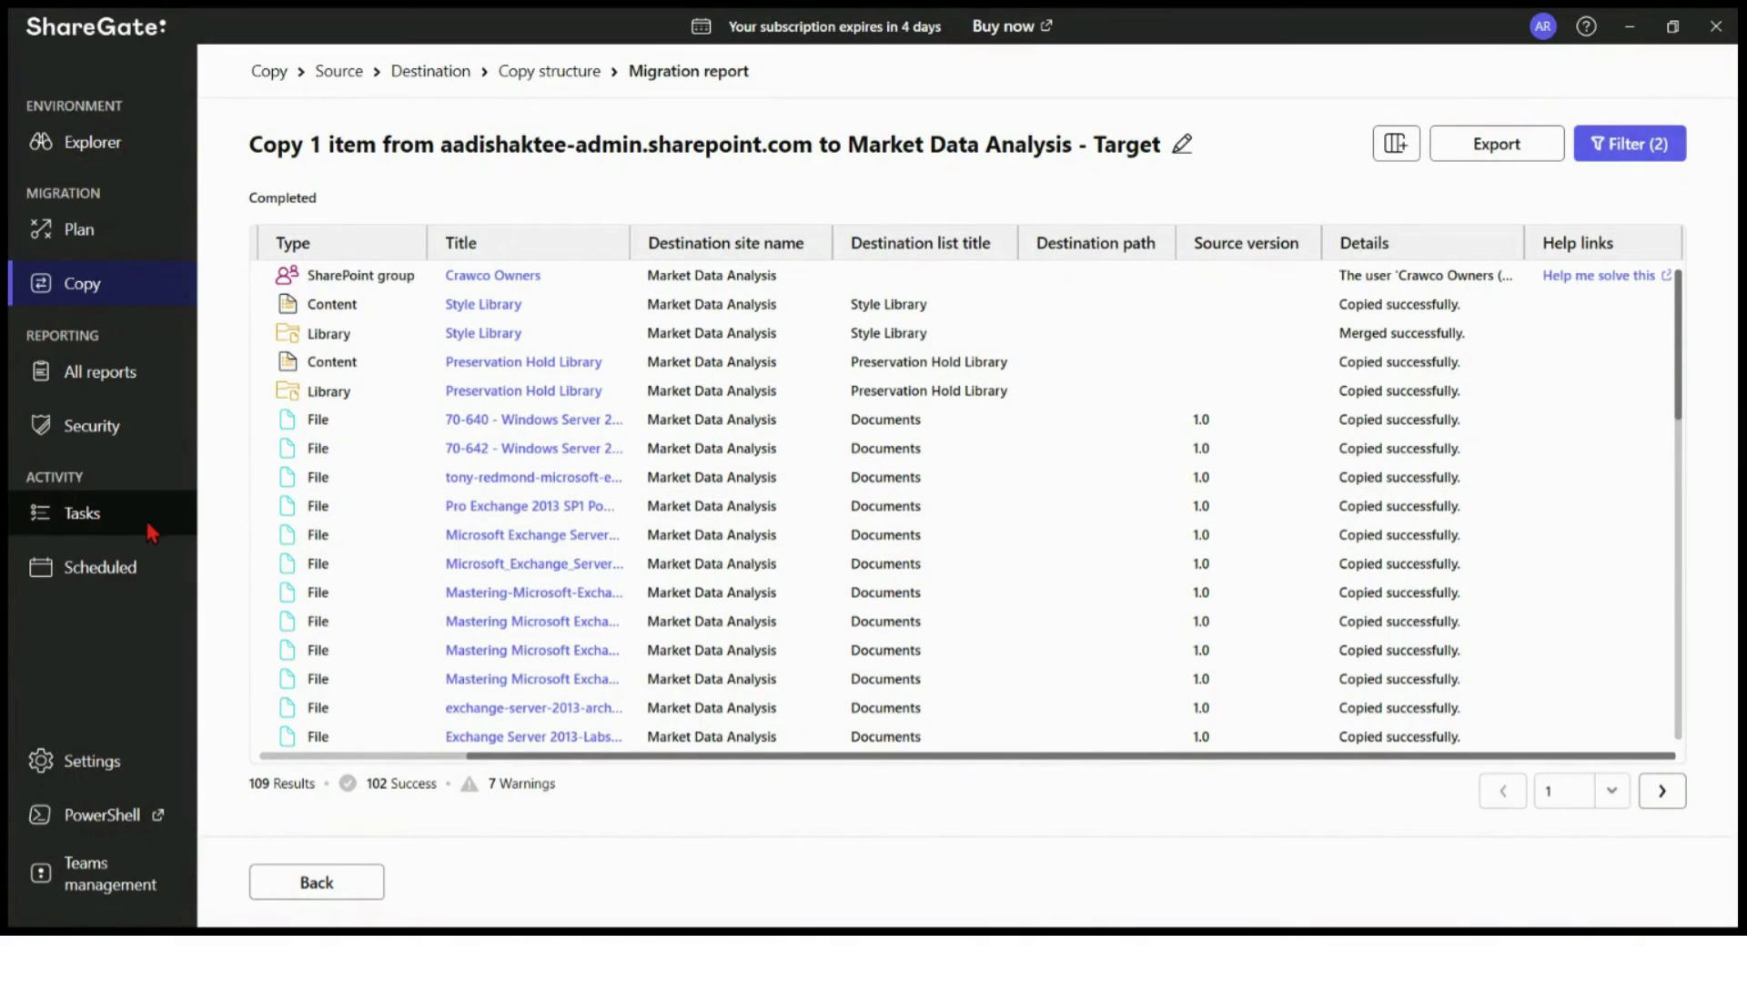
pyautogui.click(143, 518)
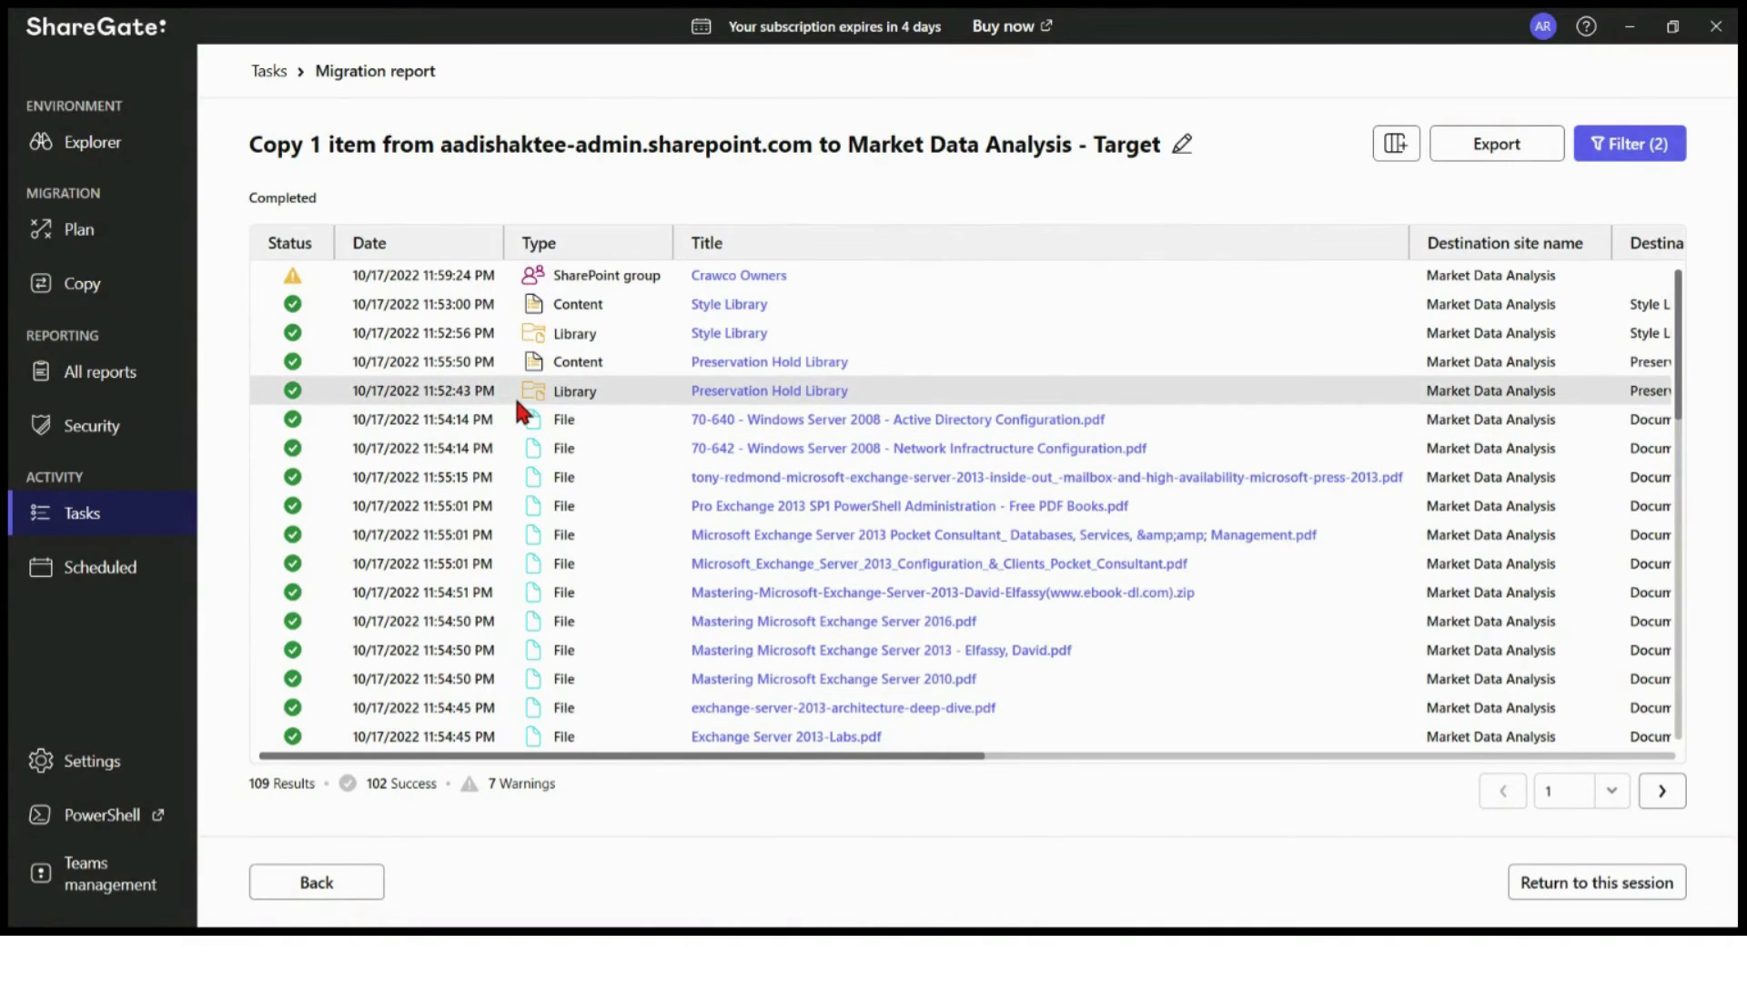
pyautogui.scroll(-4, 515, 395)
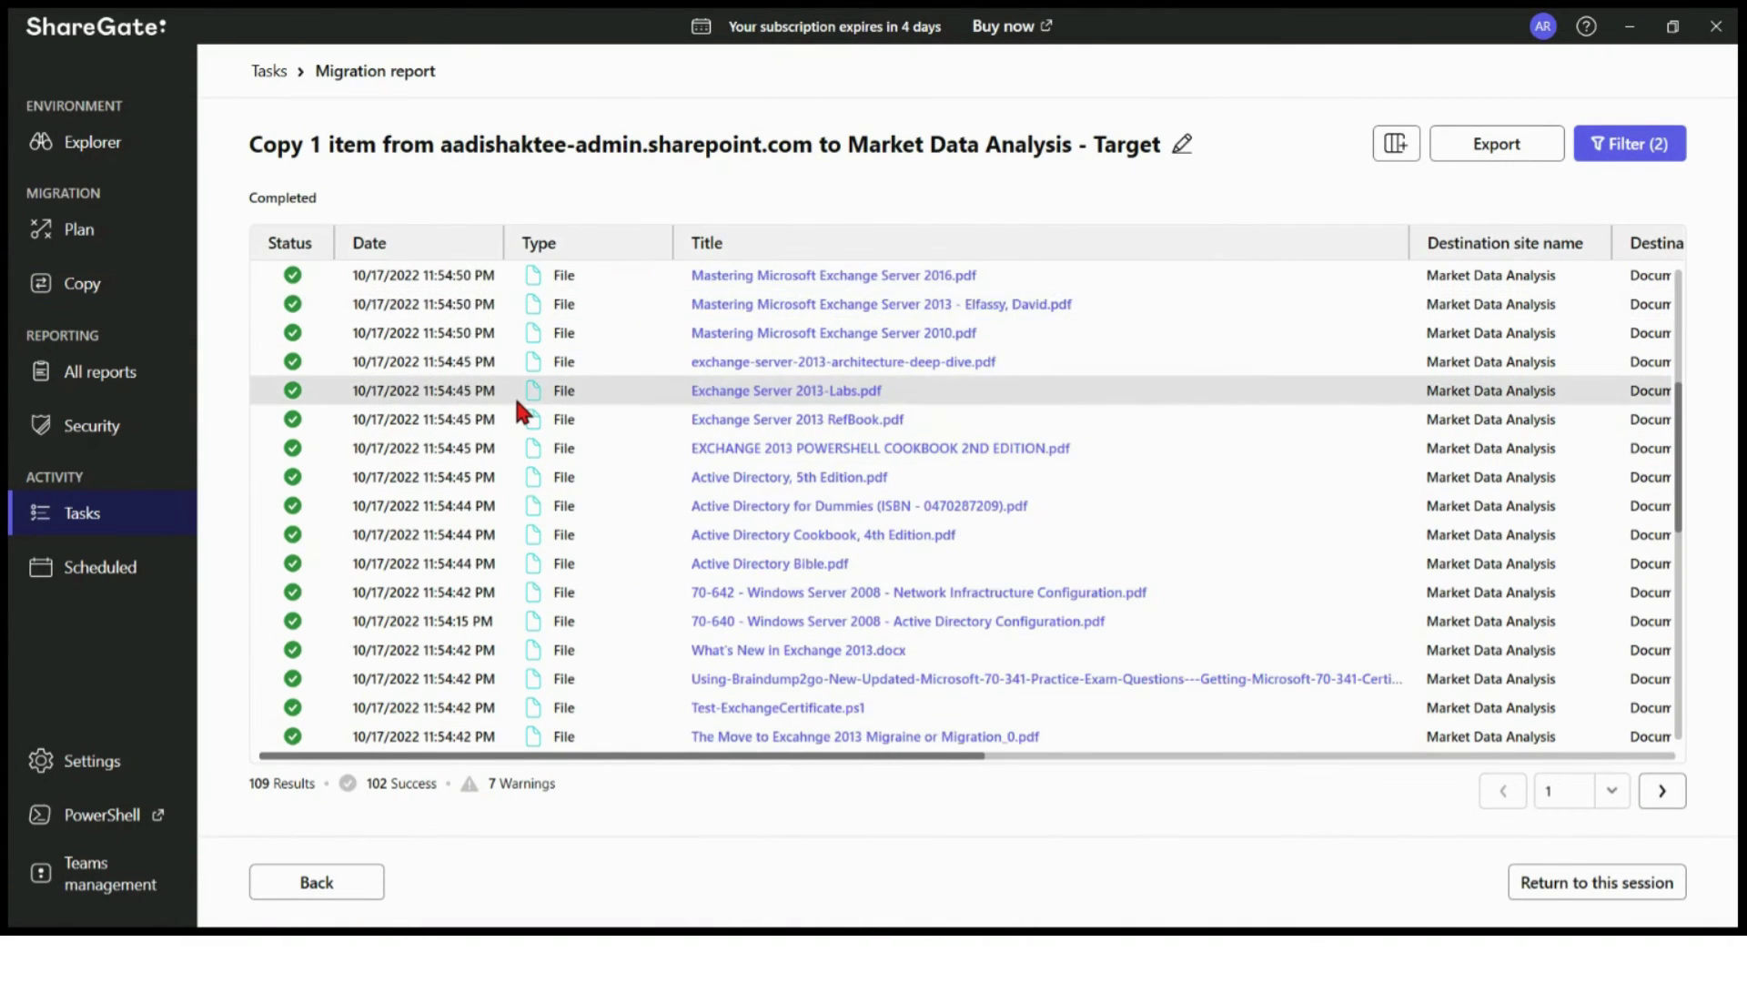
pyautogui.scroll(-7, 516, 402)
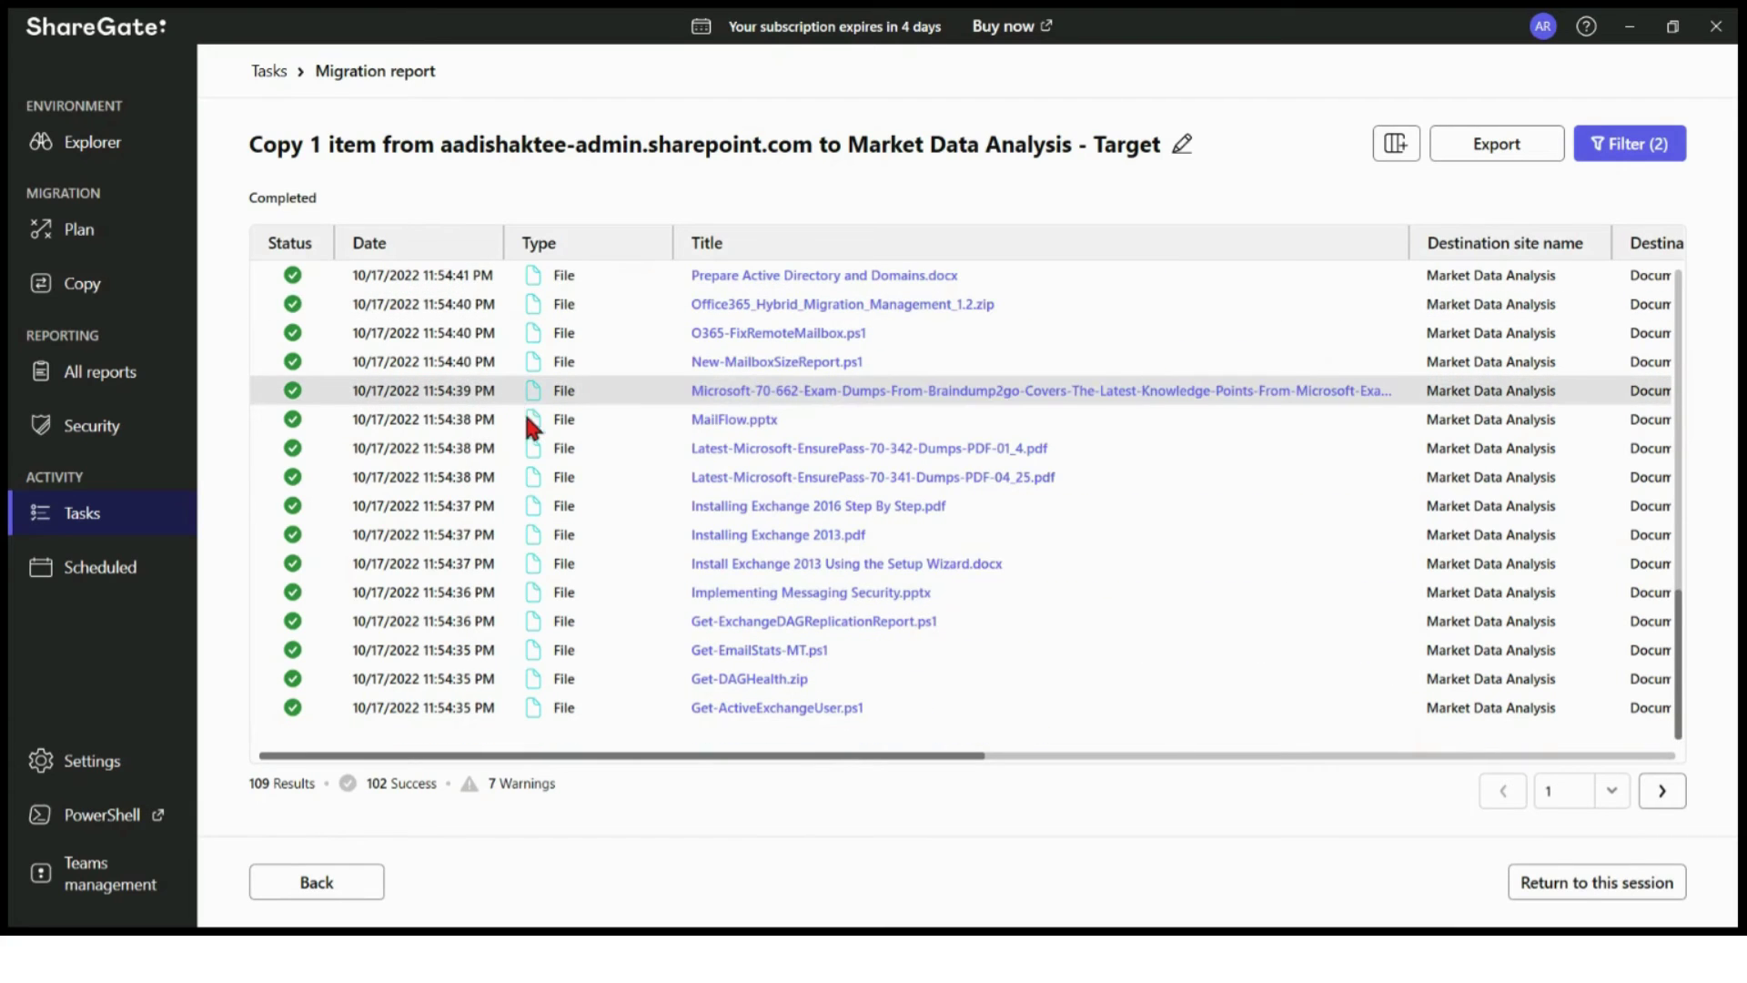
pyautogui.moveTo(592, 757); pyautogui.dragTo(1165, 781)
pyautogui.scroll(3, 1165, 627)
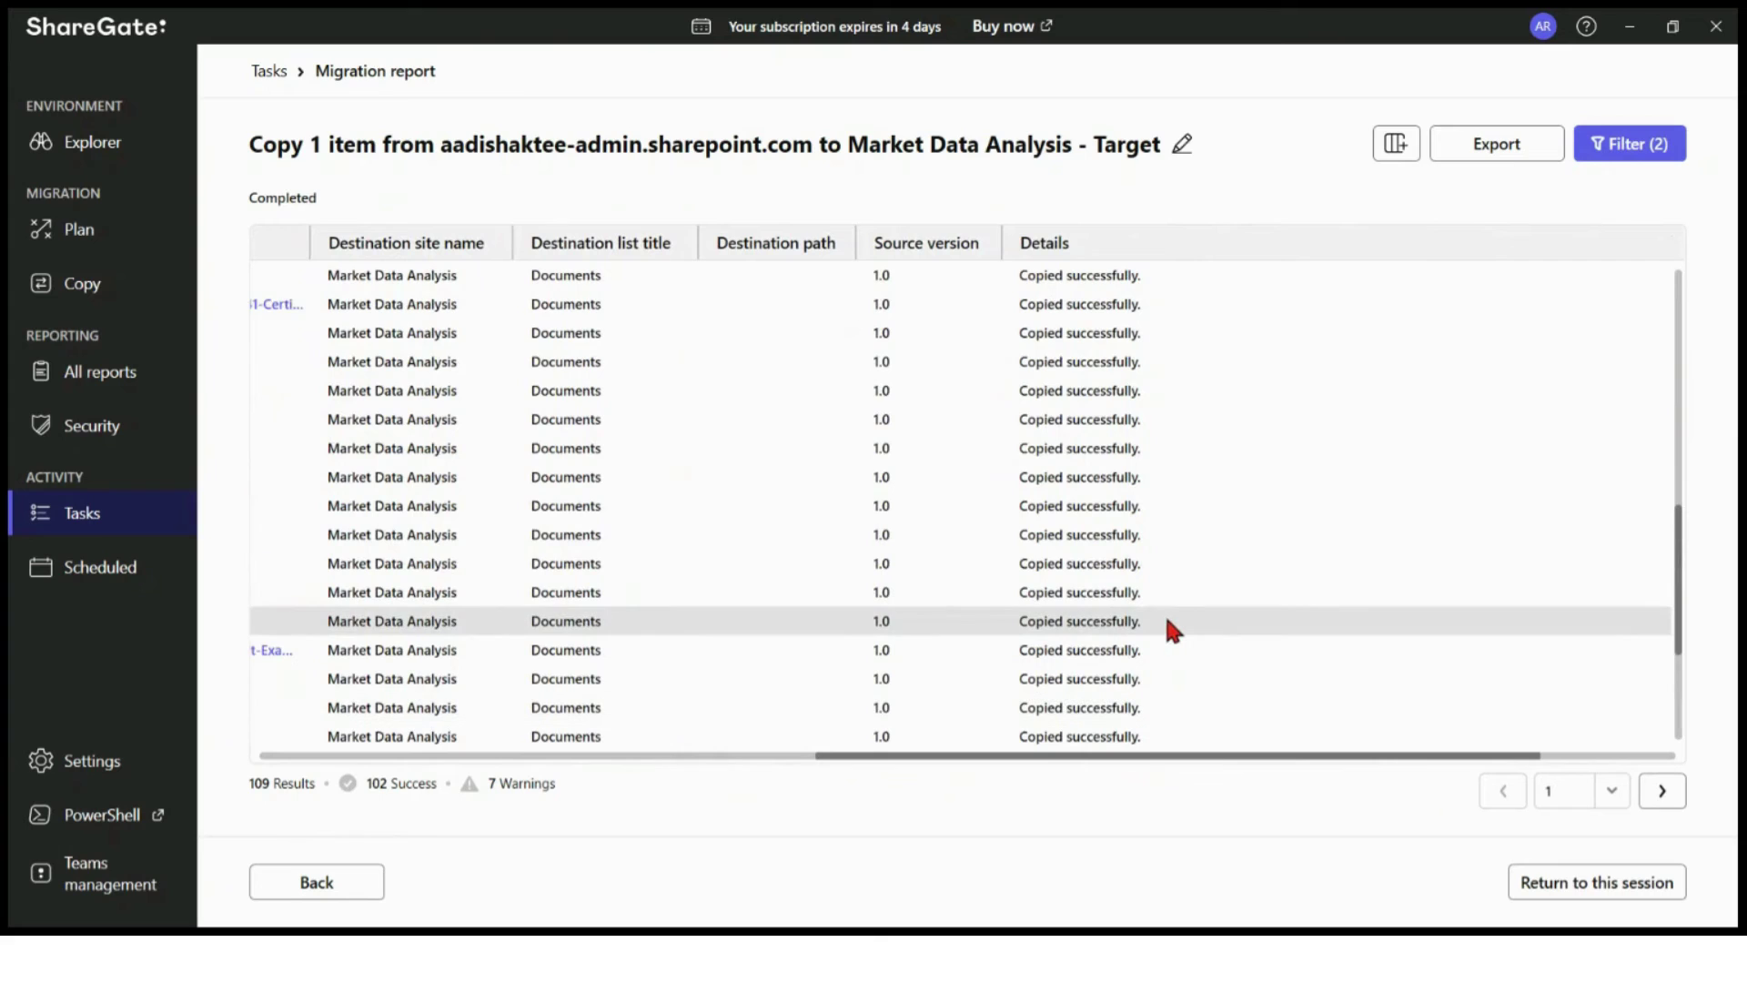
pyautogui.scroll(4, 1167, 619)
pyautogui.scroll(6, 1169, 627)
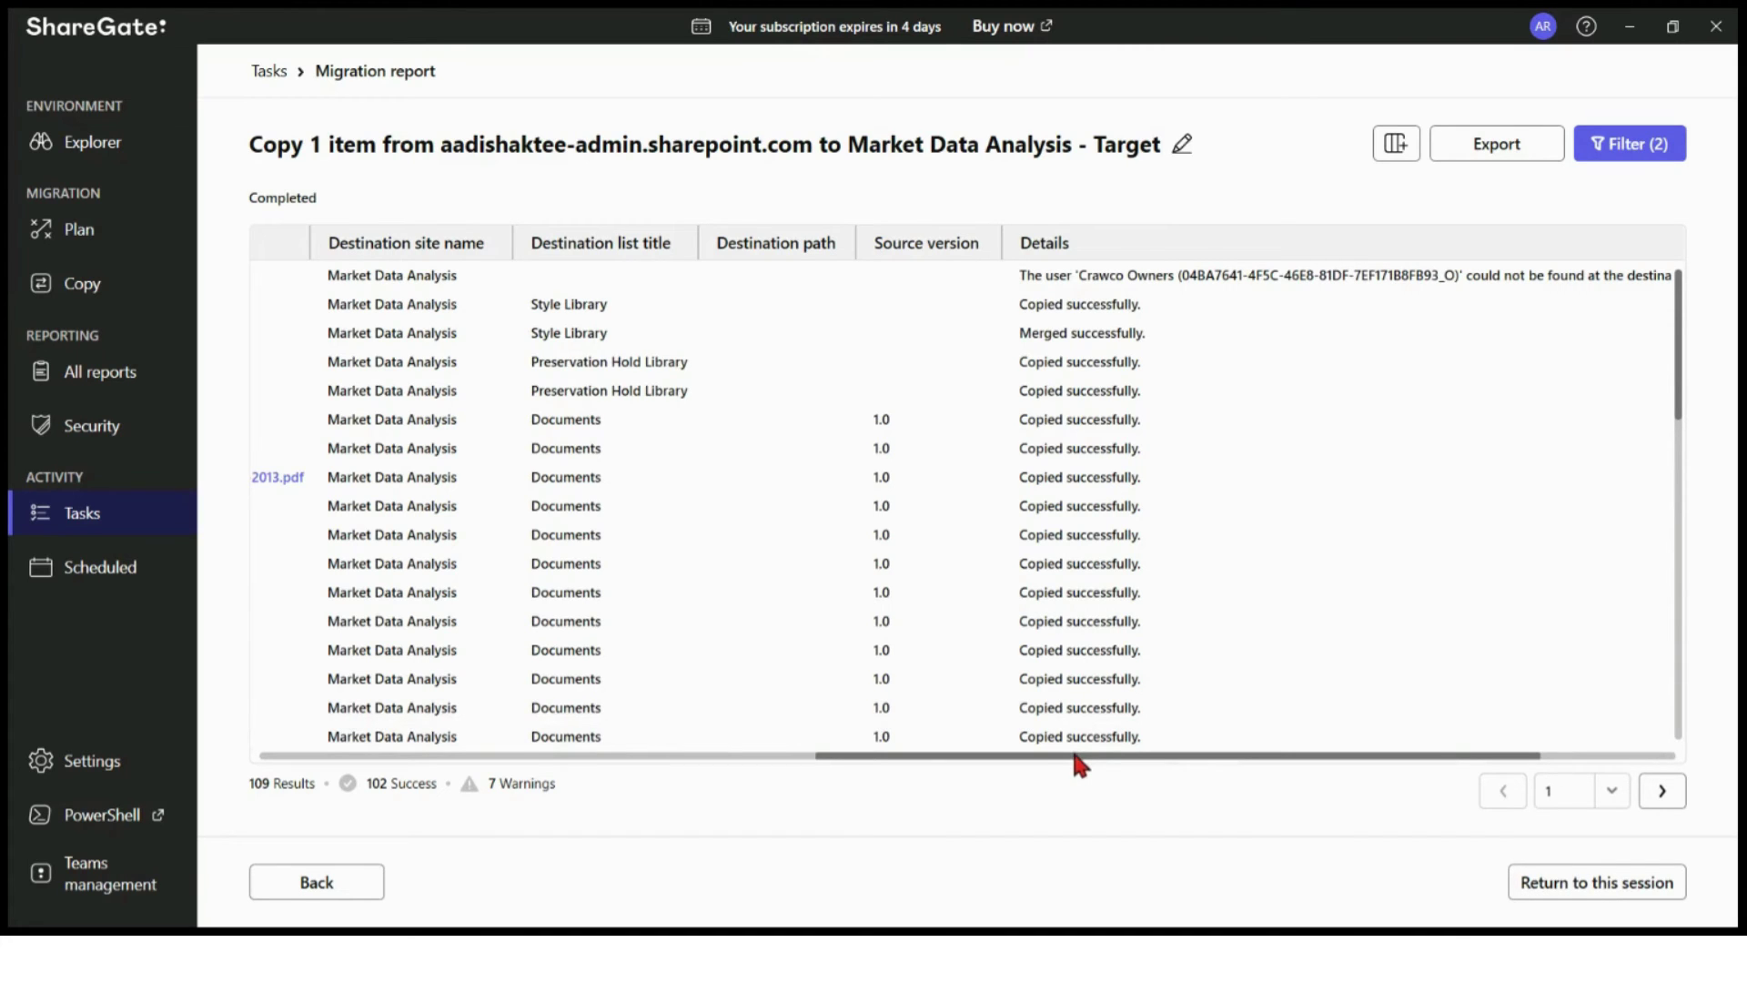
pyautogui.moveTo(1076, 757); pyautogui.dragTo(805, 740)
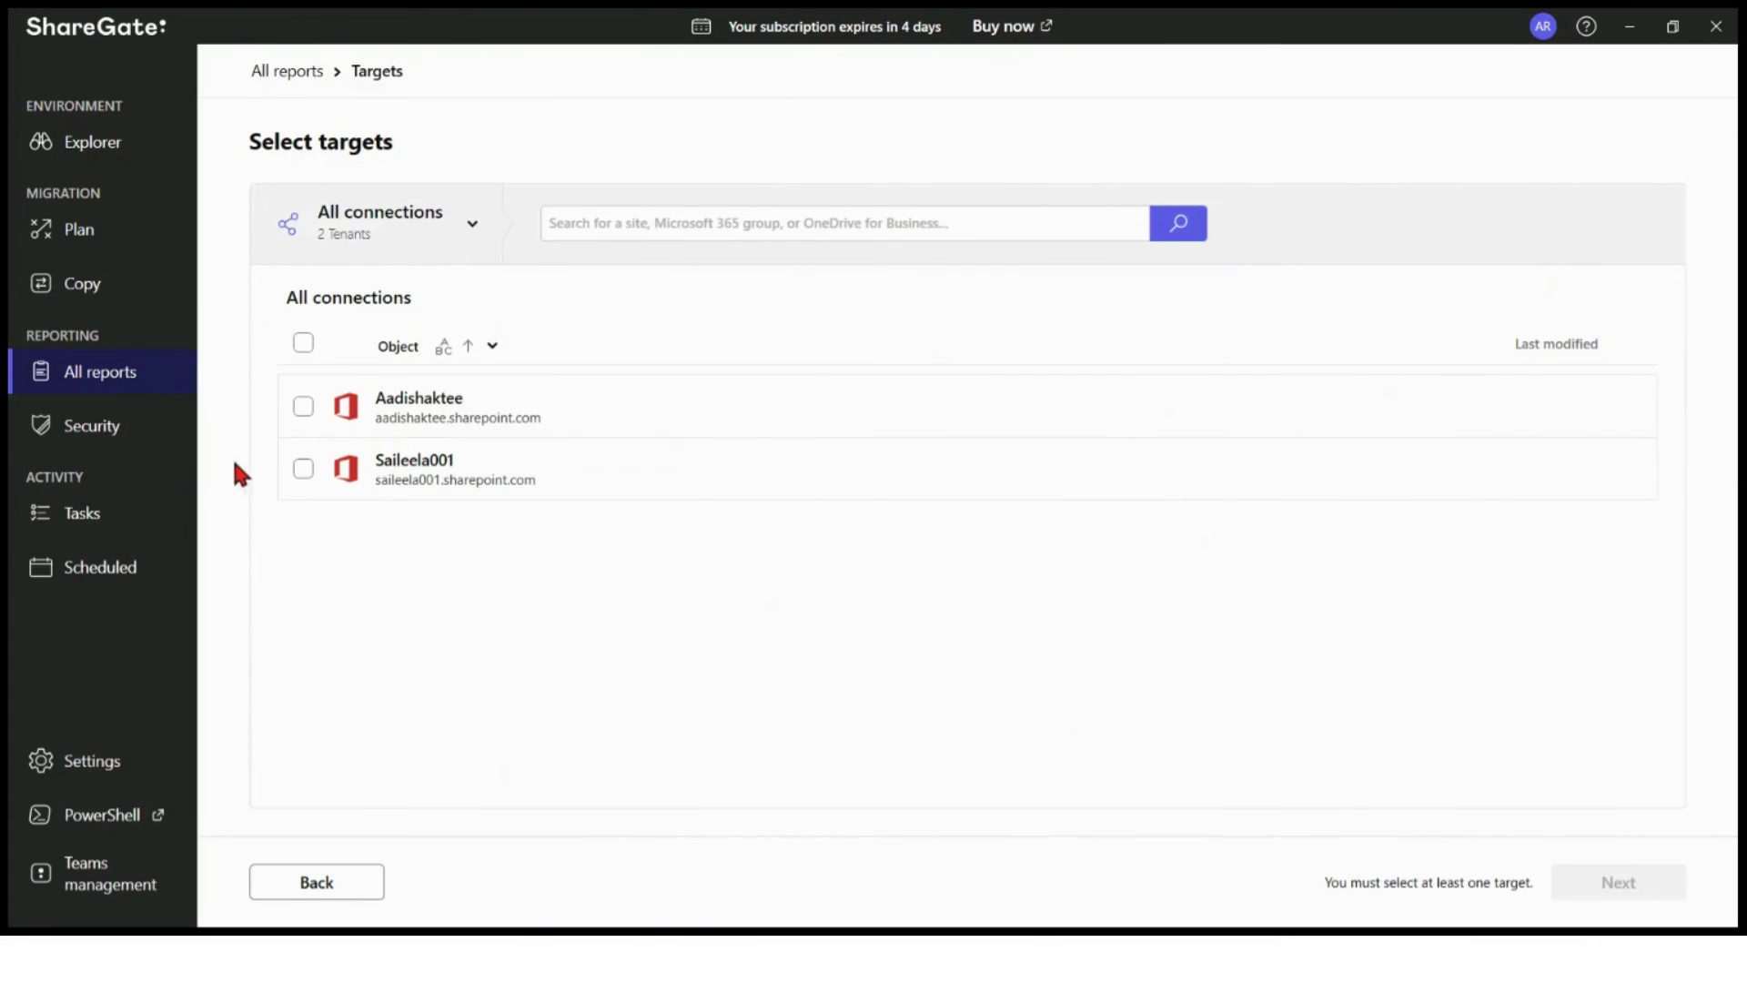
# Start a permissions matrix report from All reports and browse the first tenant's sites.
pyautogui.click(310, 72)
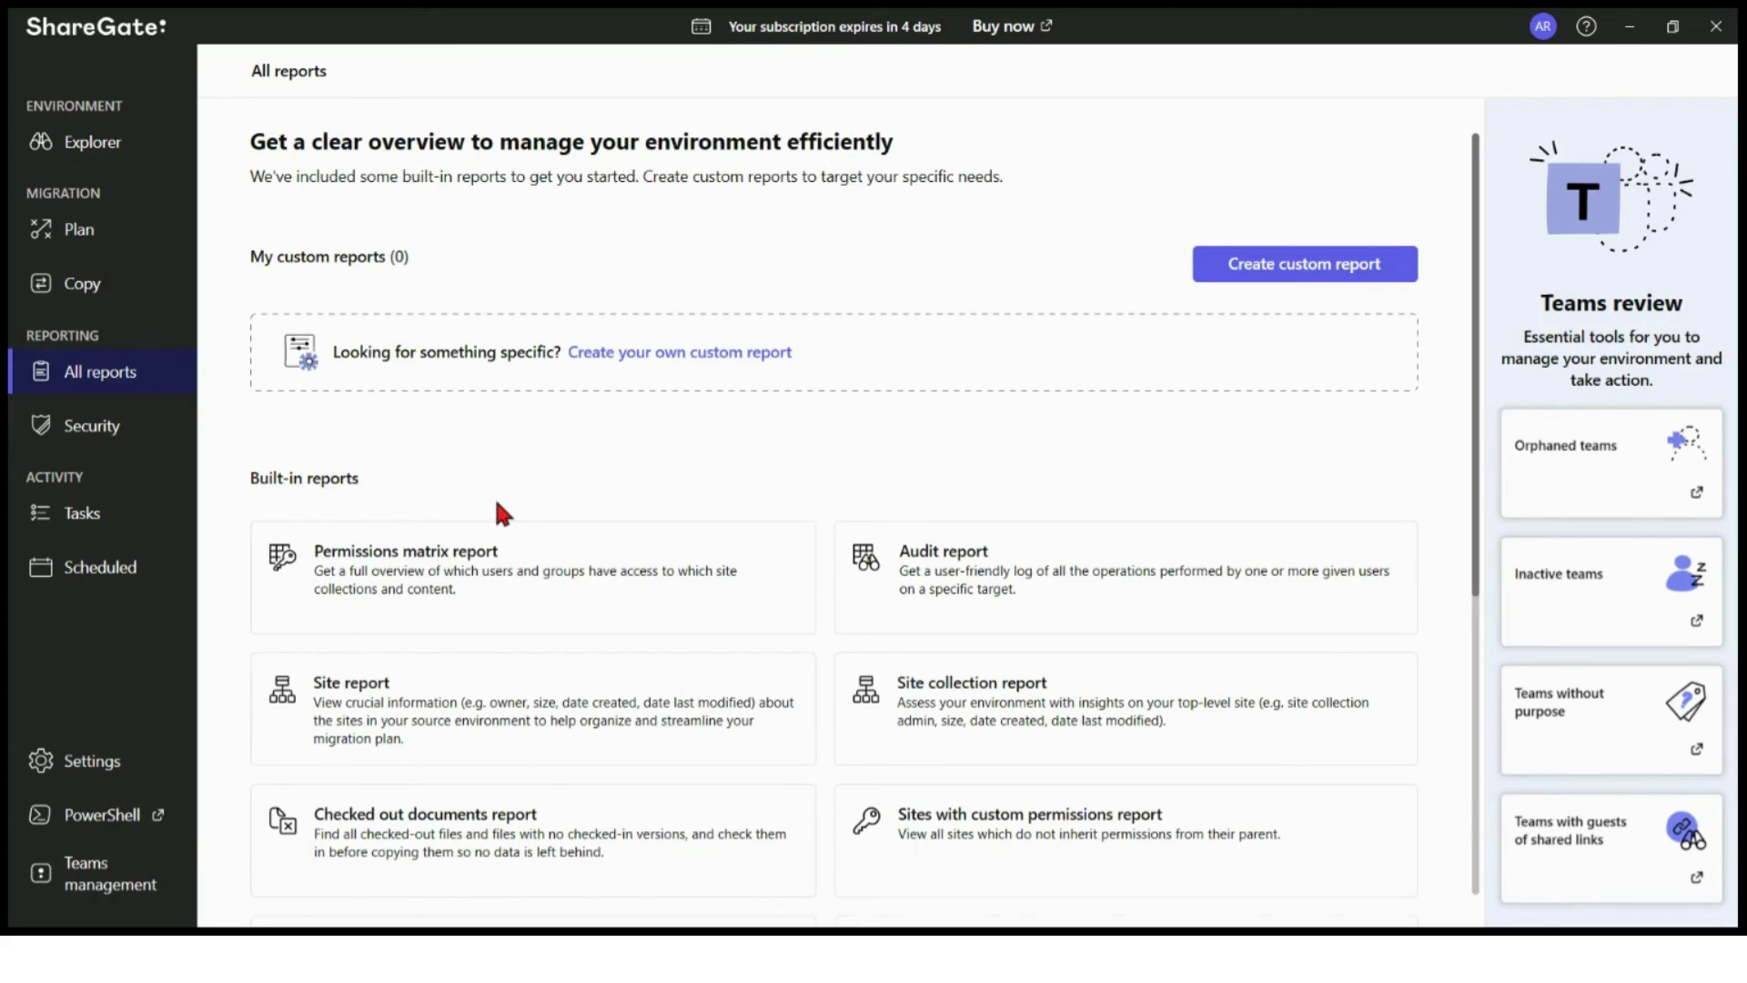
pyautogui.scroll(-1, 502, 514)
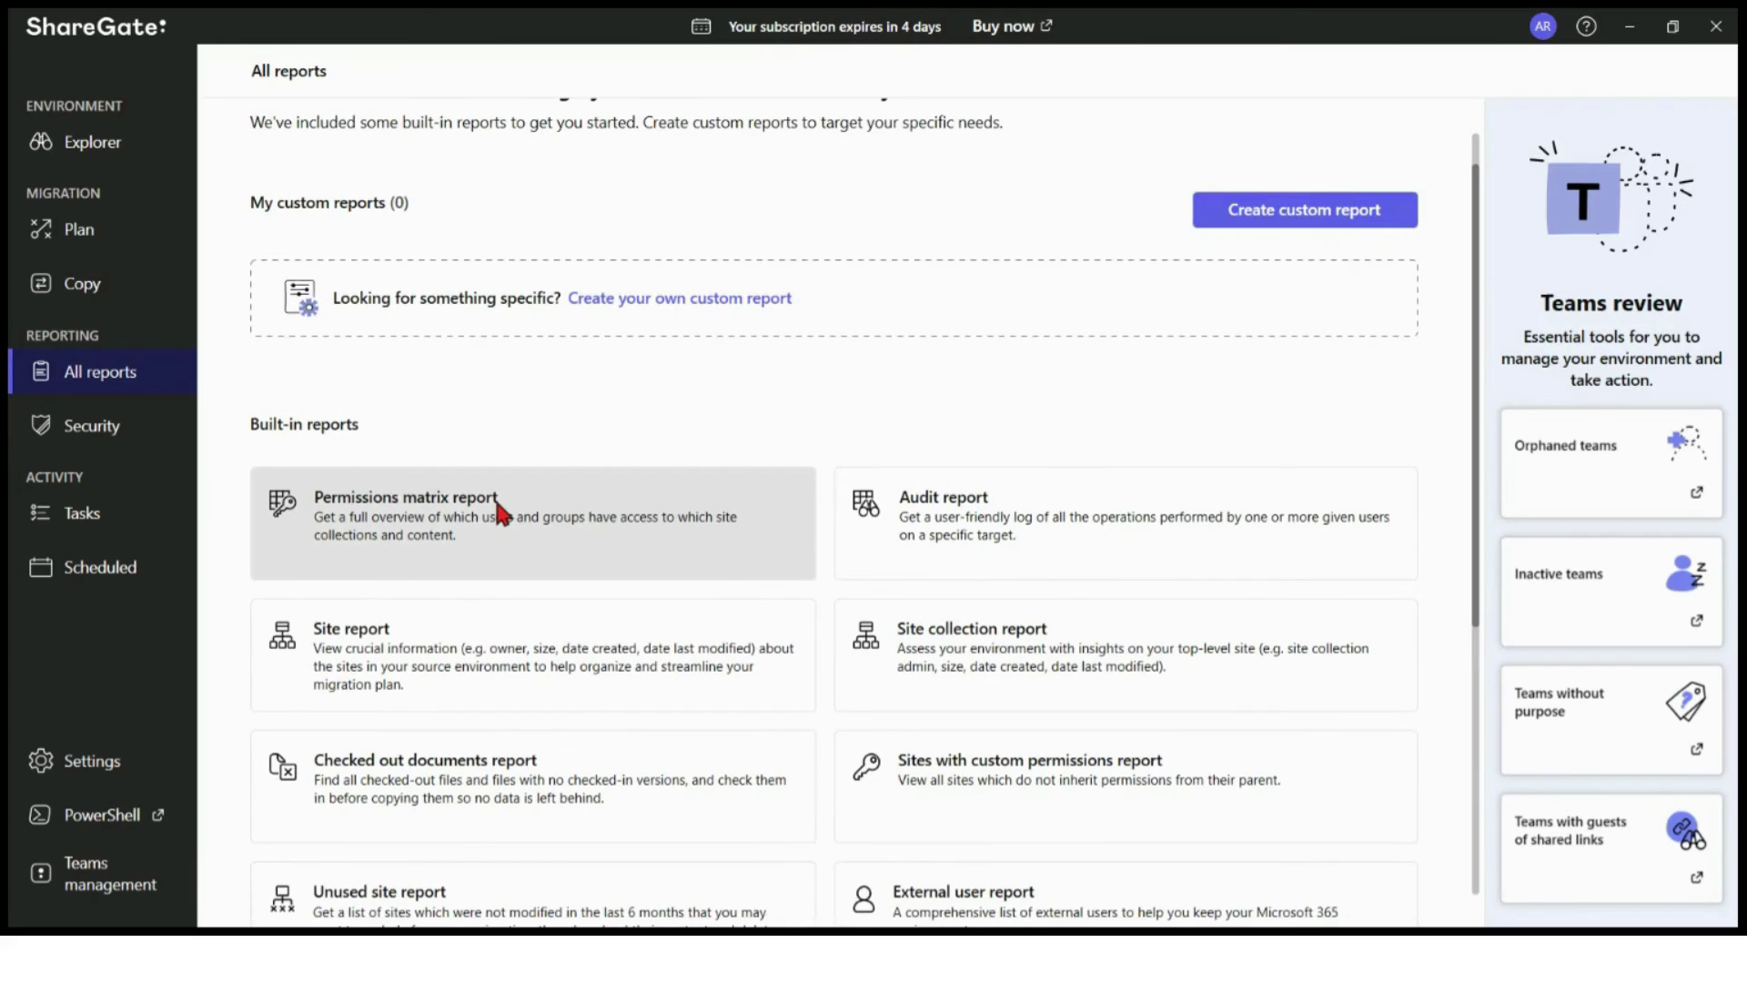
pyautogui.scroll(-1, 503, 514)
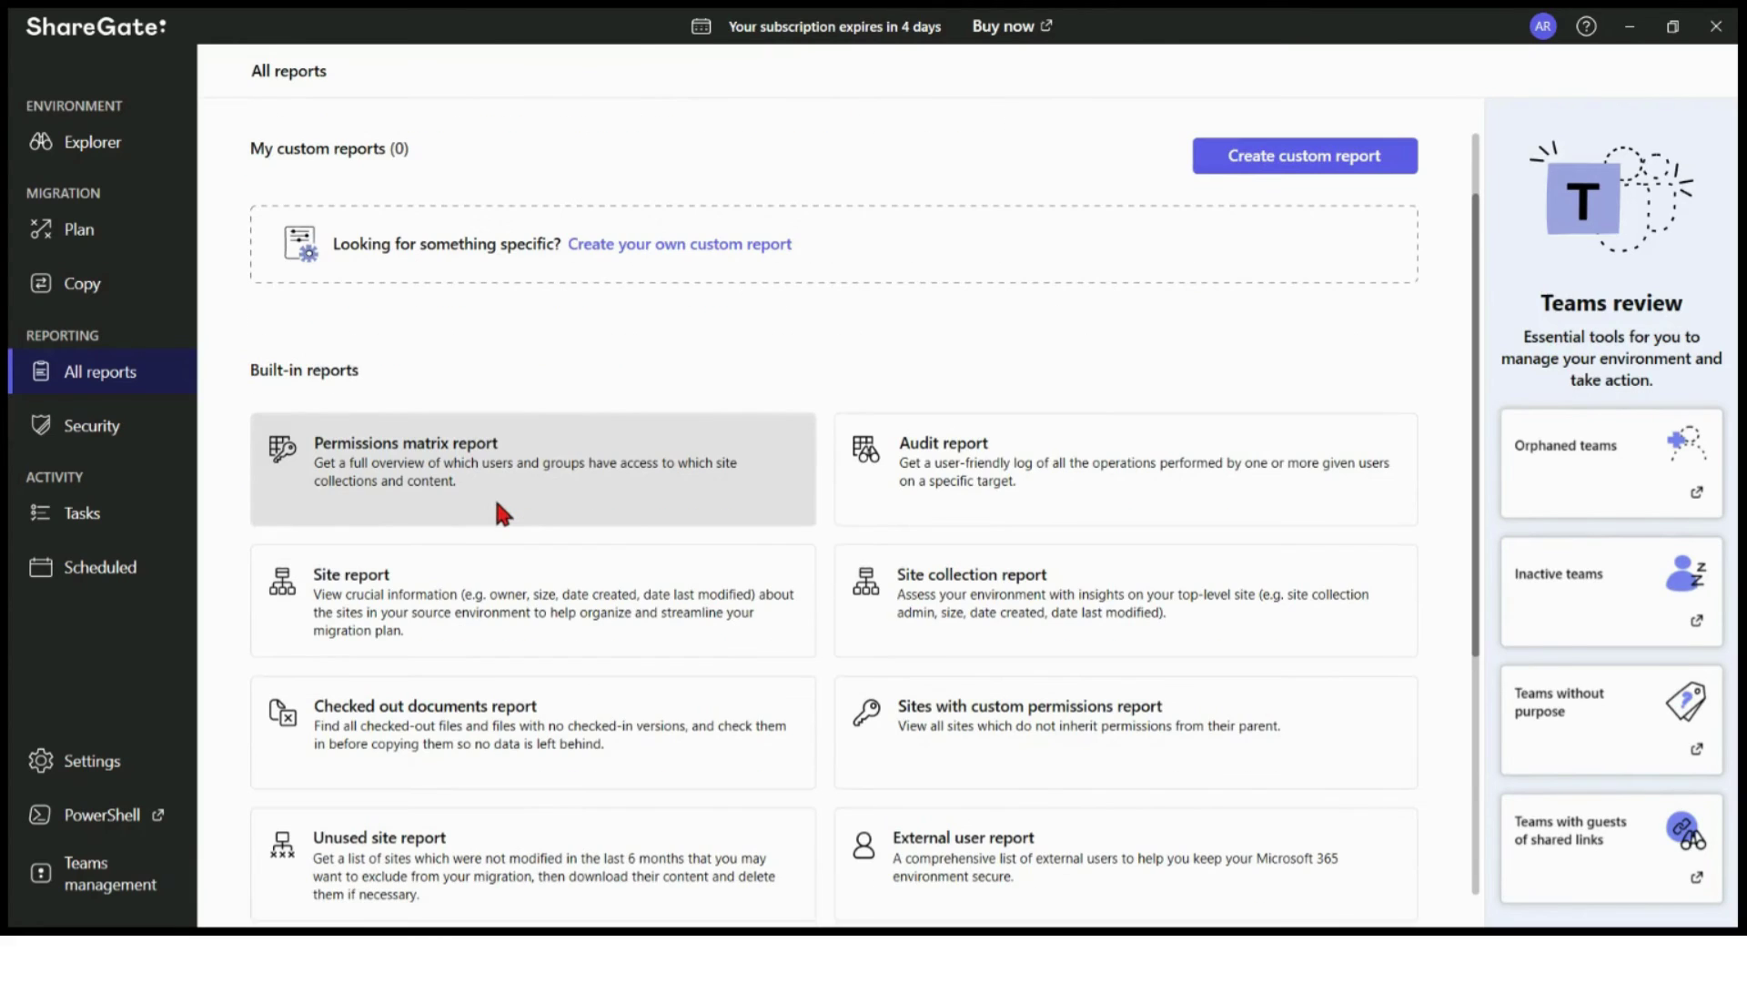
pyautogui.click(391, 450)
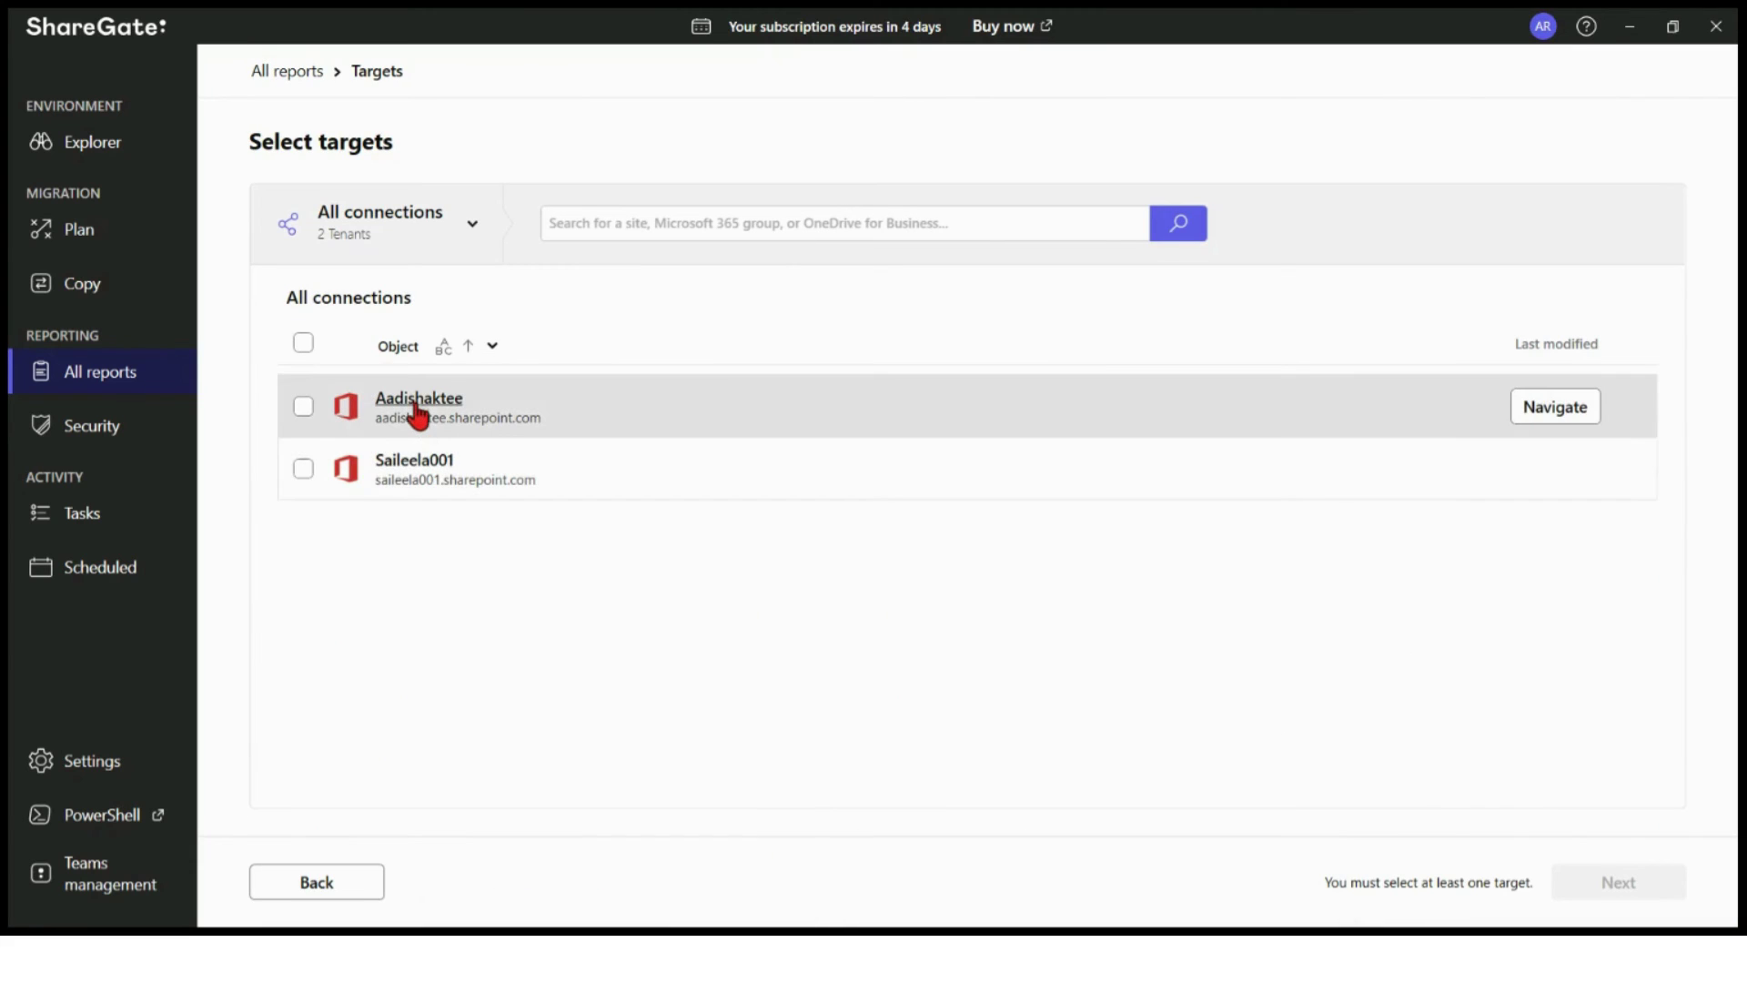
pyautogui.click(416, 405)
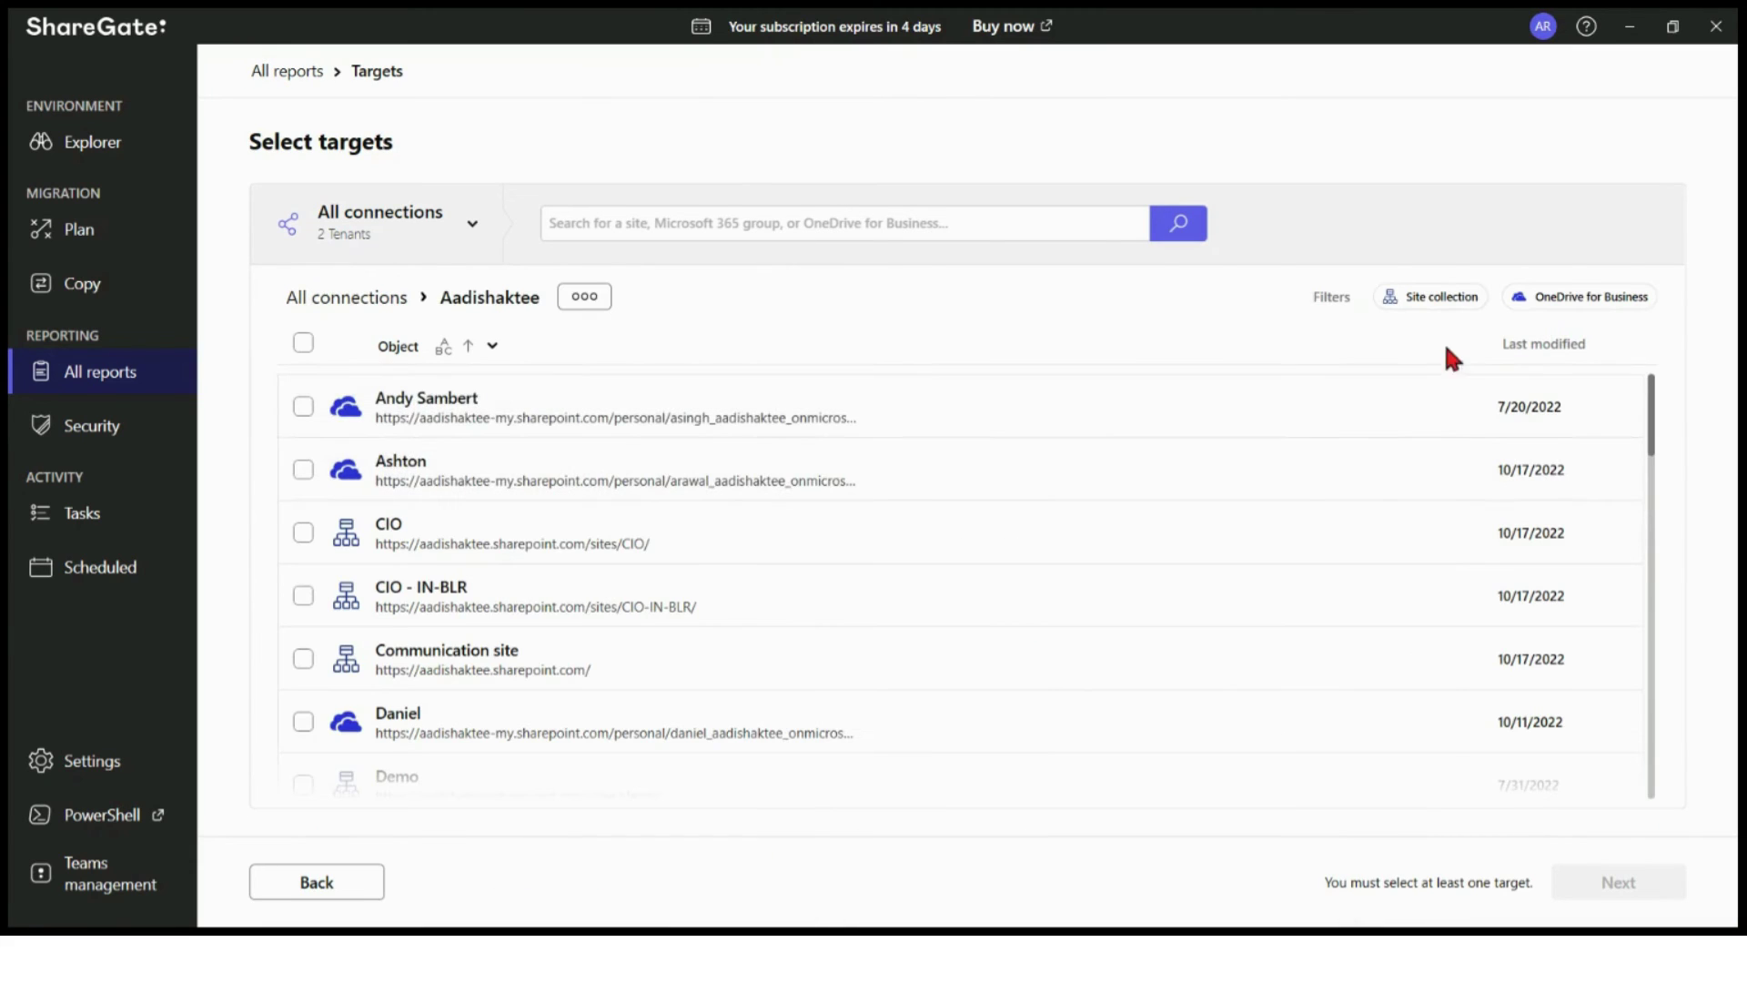
# Target the Marketing Documents library, continue without auto-assign, then back out of the setup.
pyautogui.click(1419, 300)
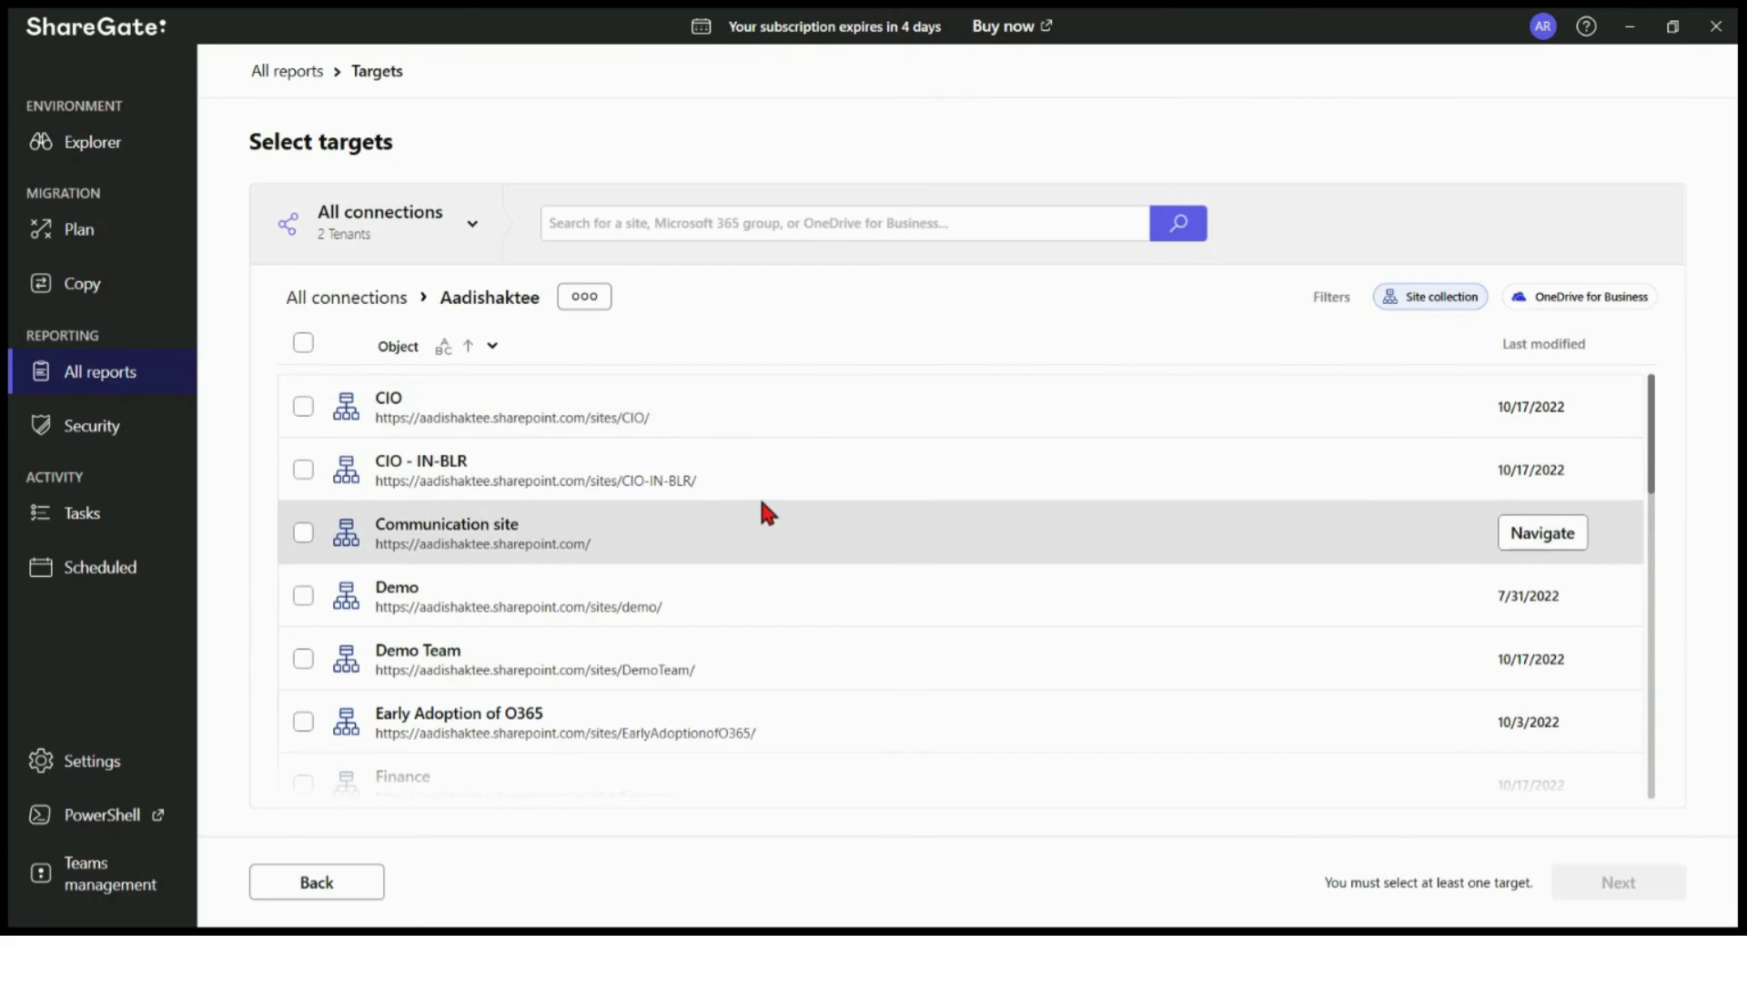
pyautogui.scroll(-3, 767, 514)
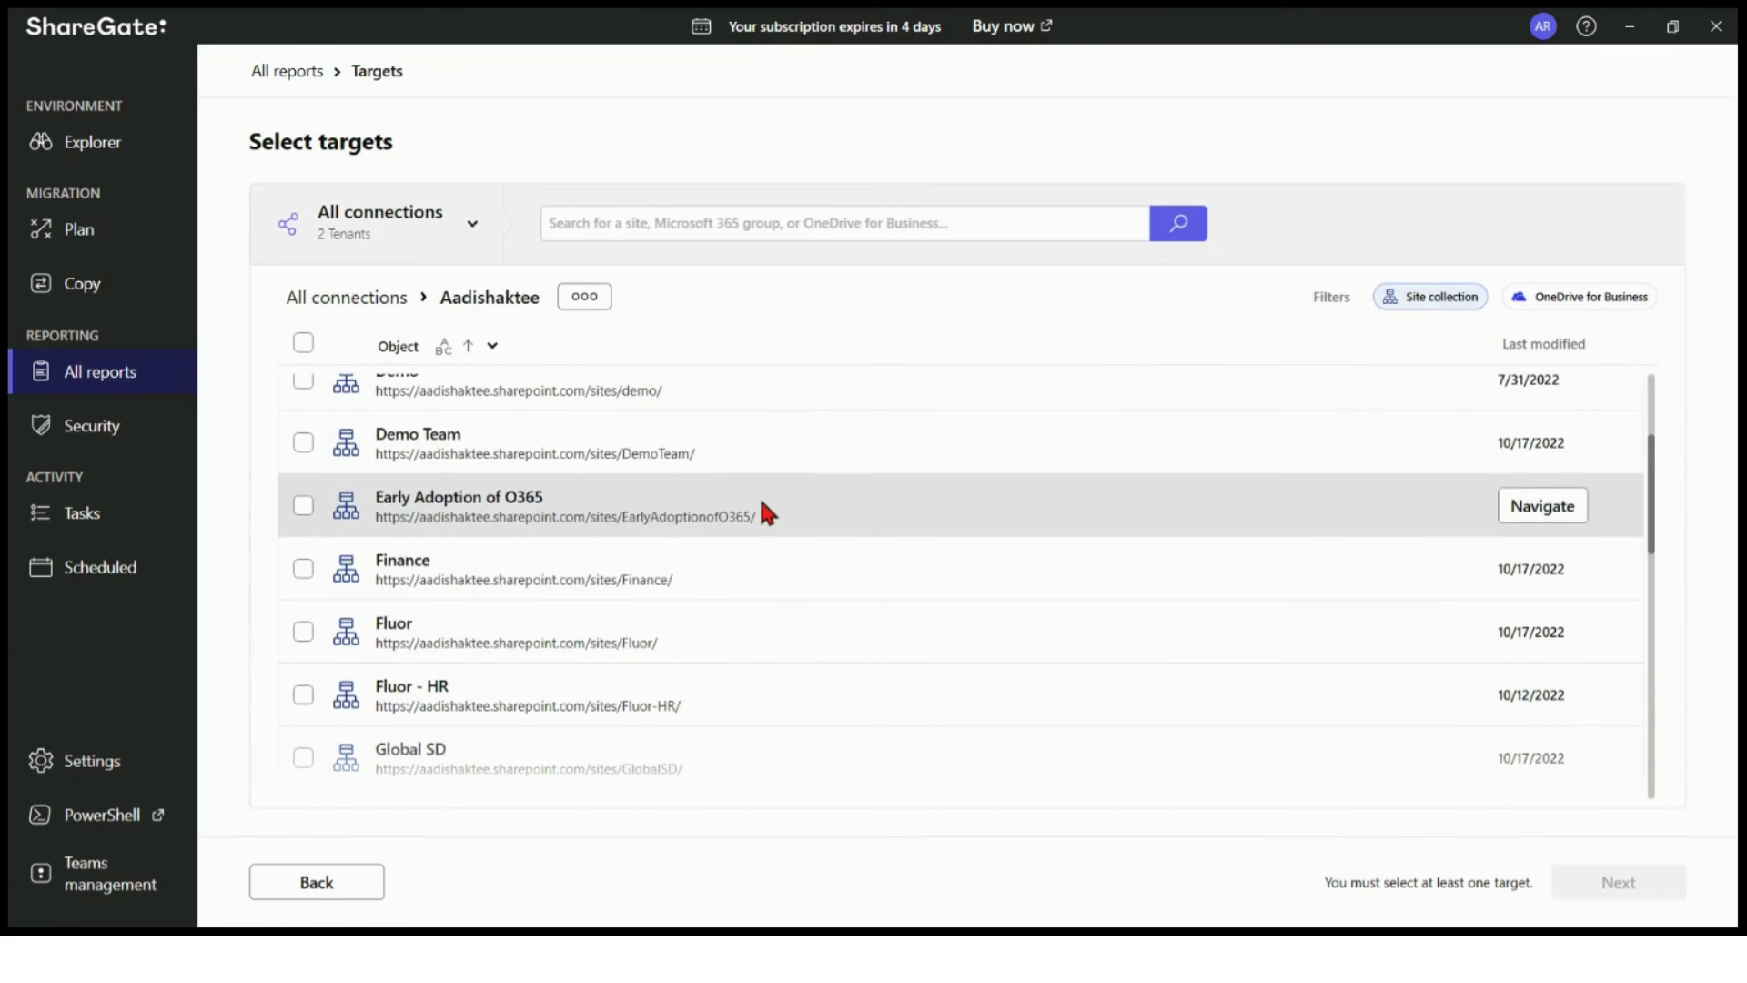
pyautogui.scroll(-5, 764, 509)
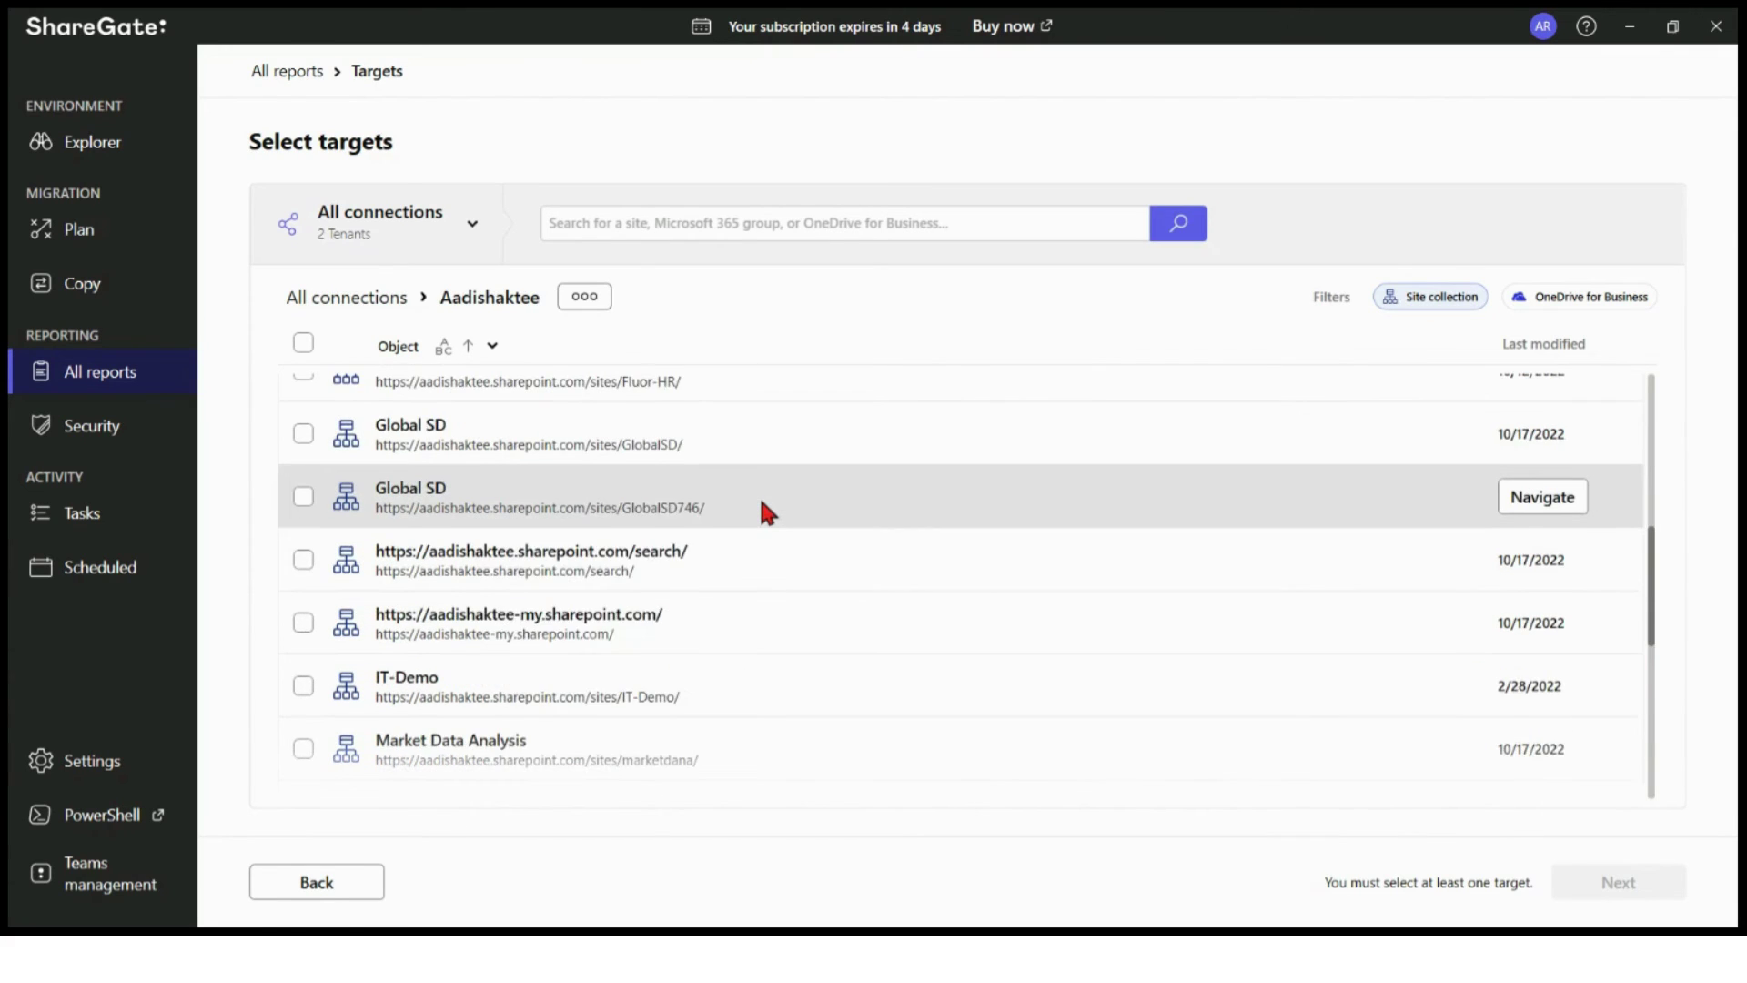
pyautogui.scroll(-1, 767, 514)
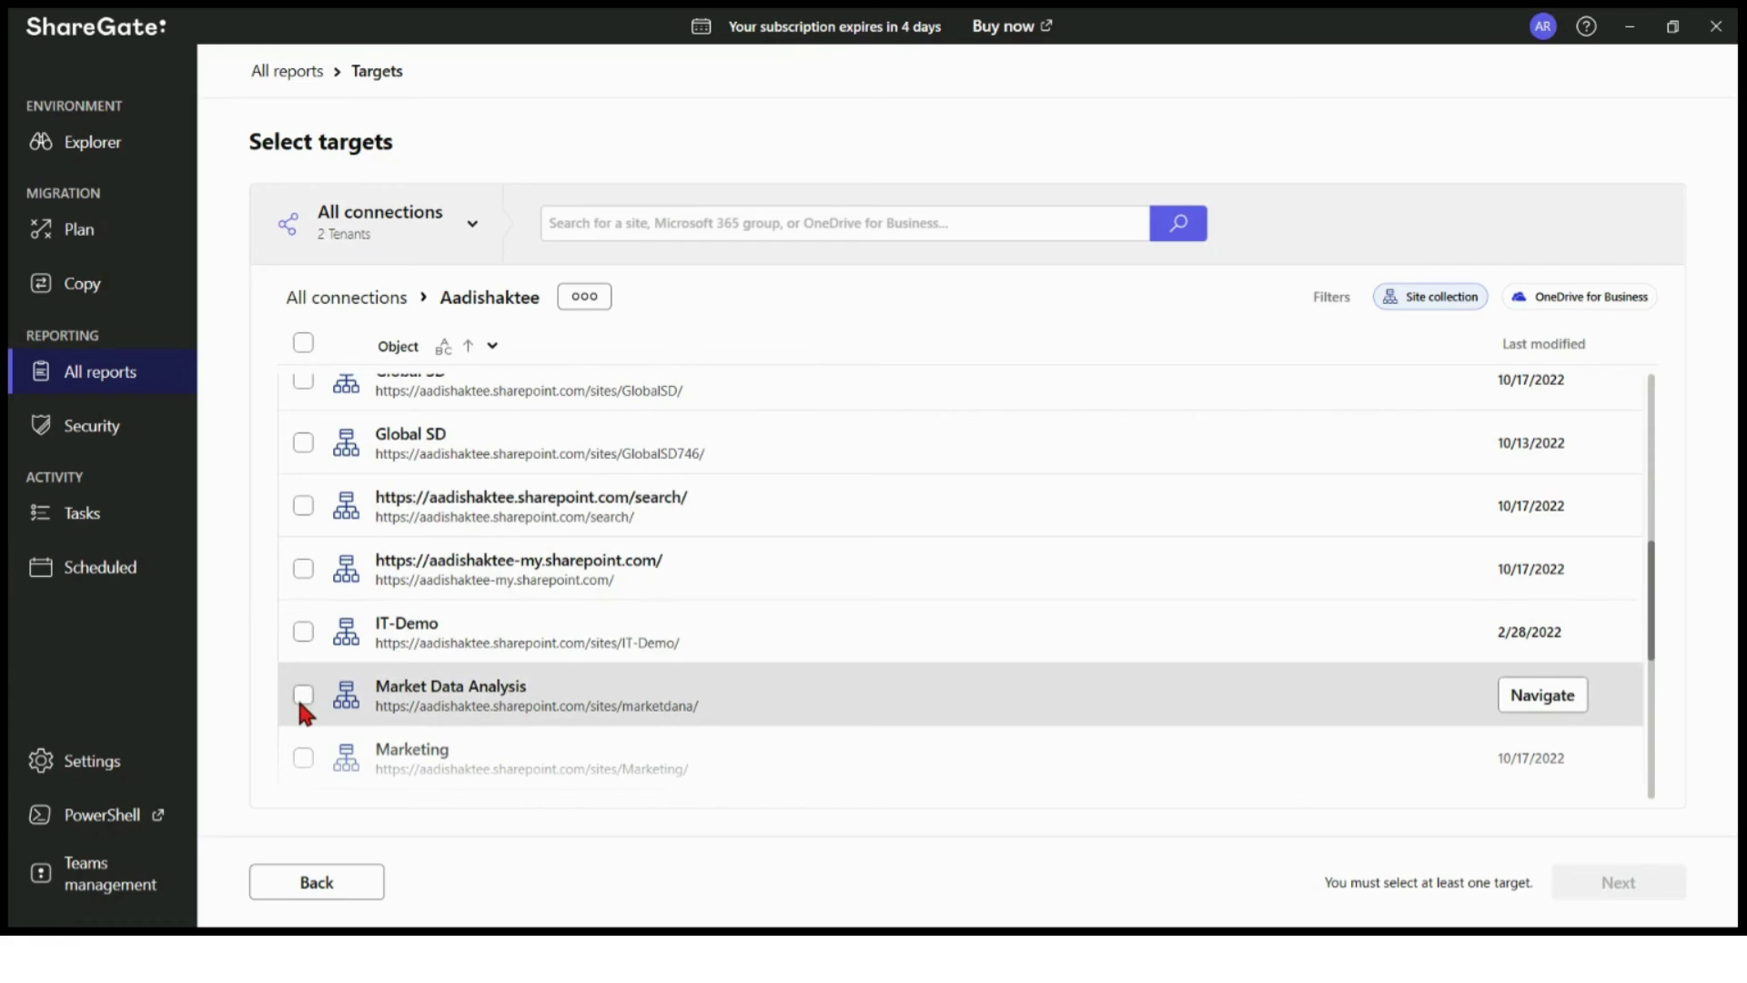
pyautogui.click(411, 752)
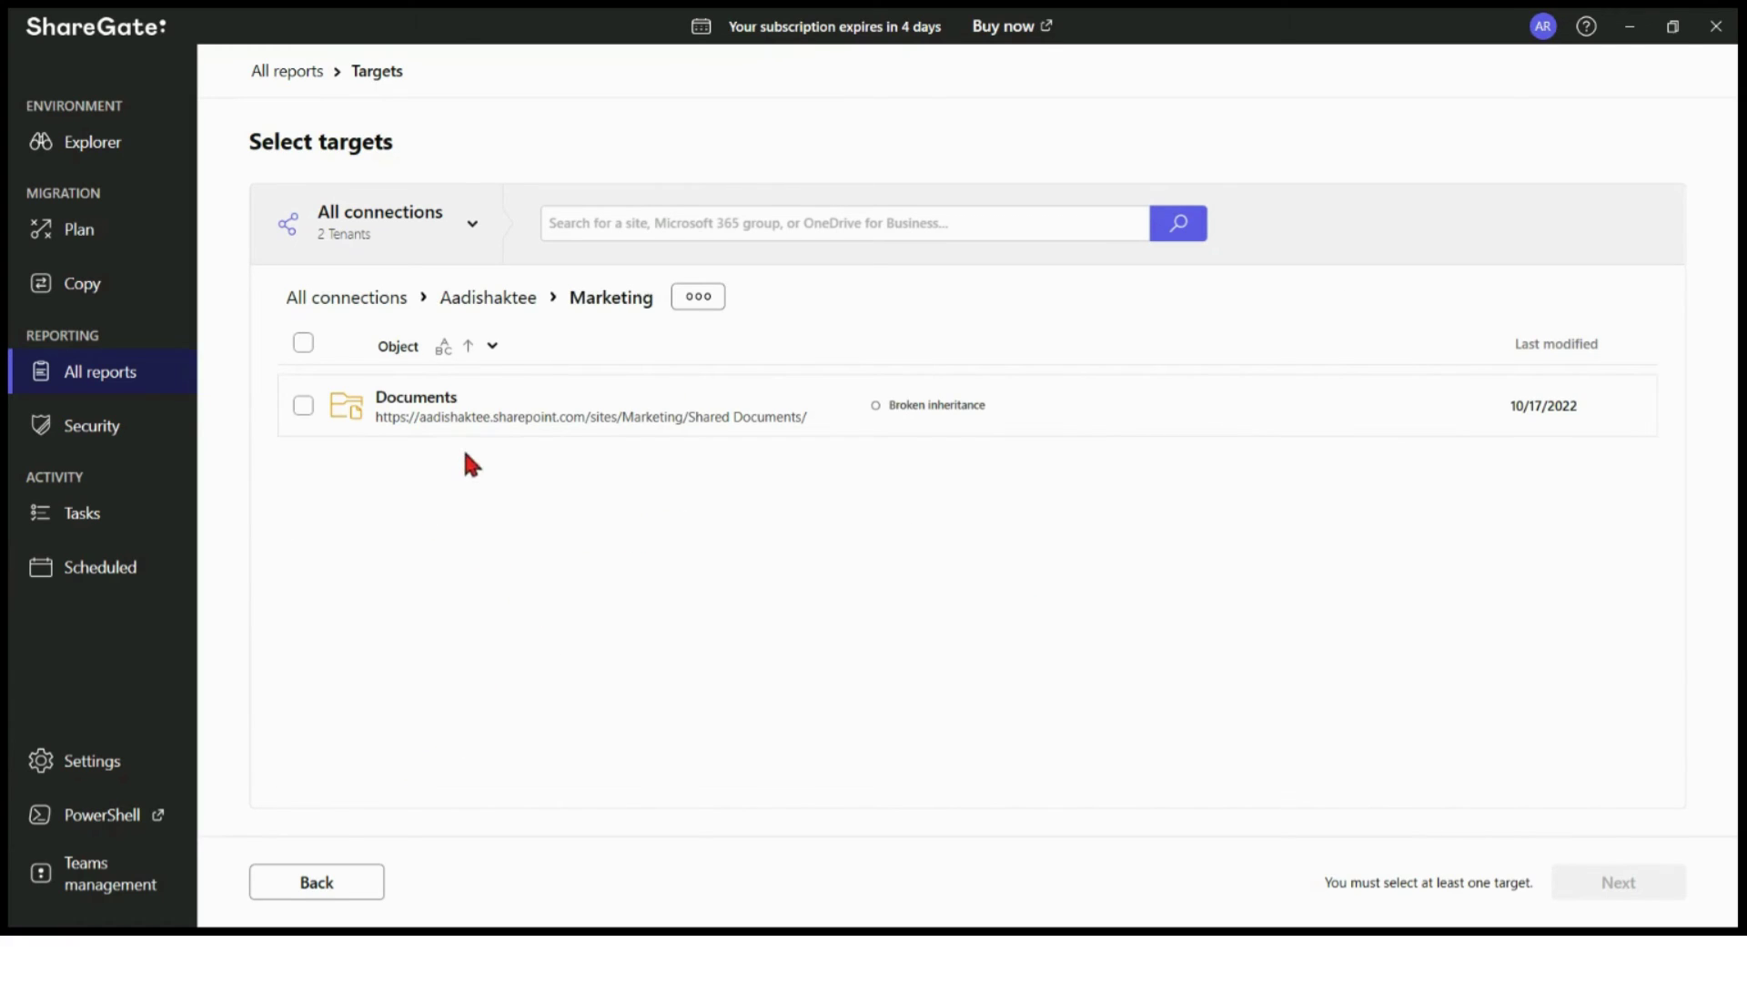
pyautogui.click(304, 404)
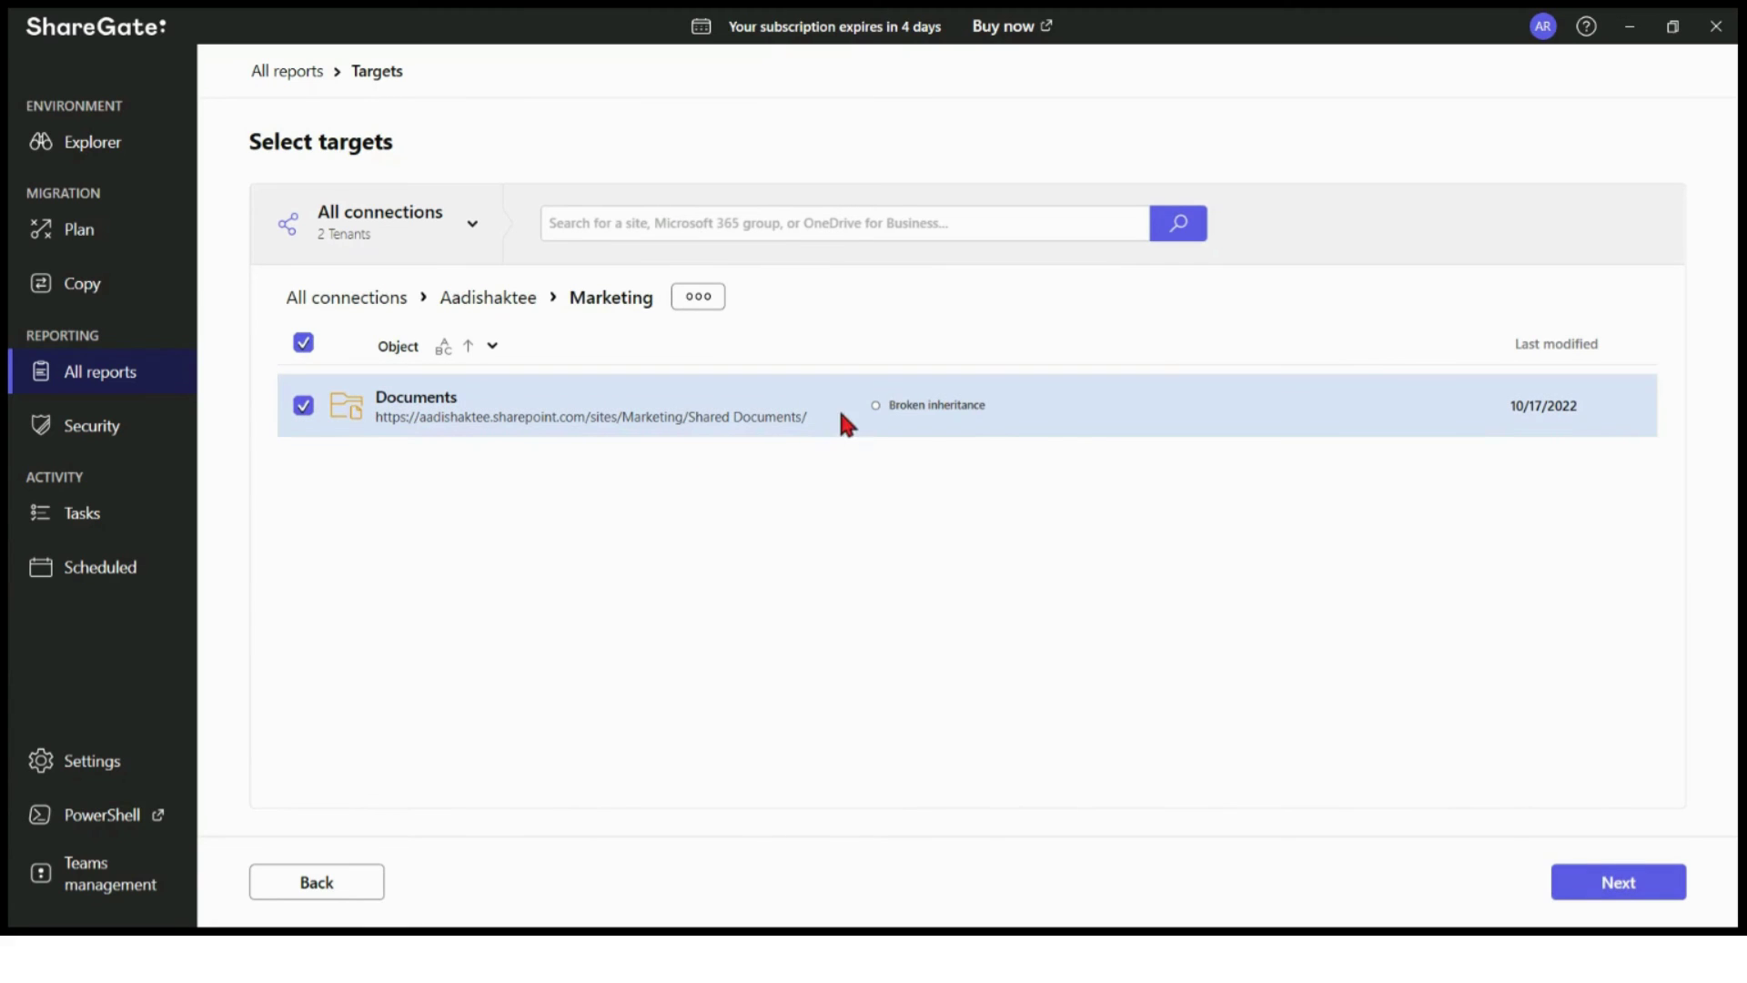
pyautogui.click(1603, 881)
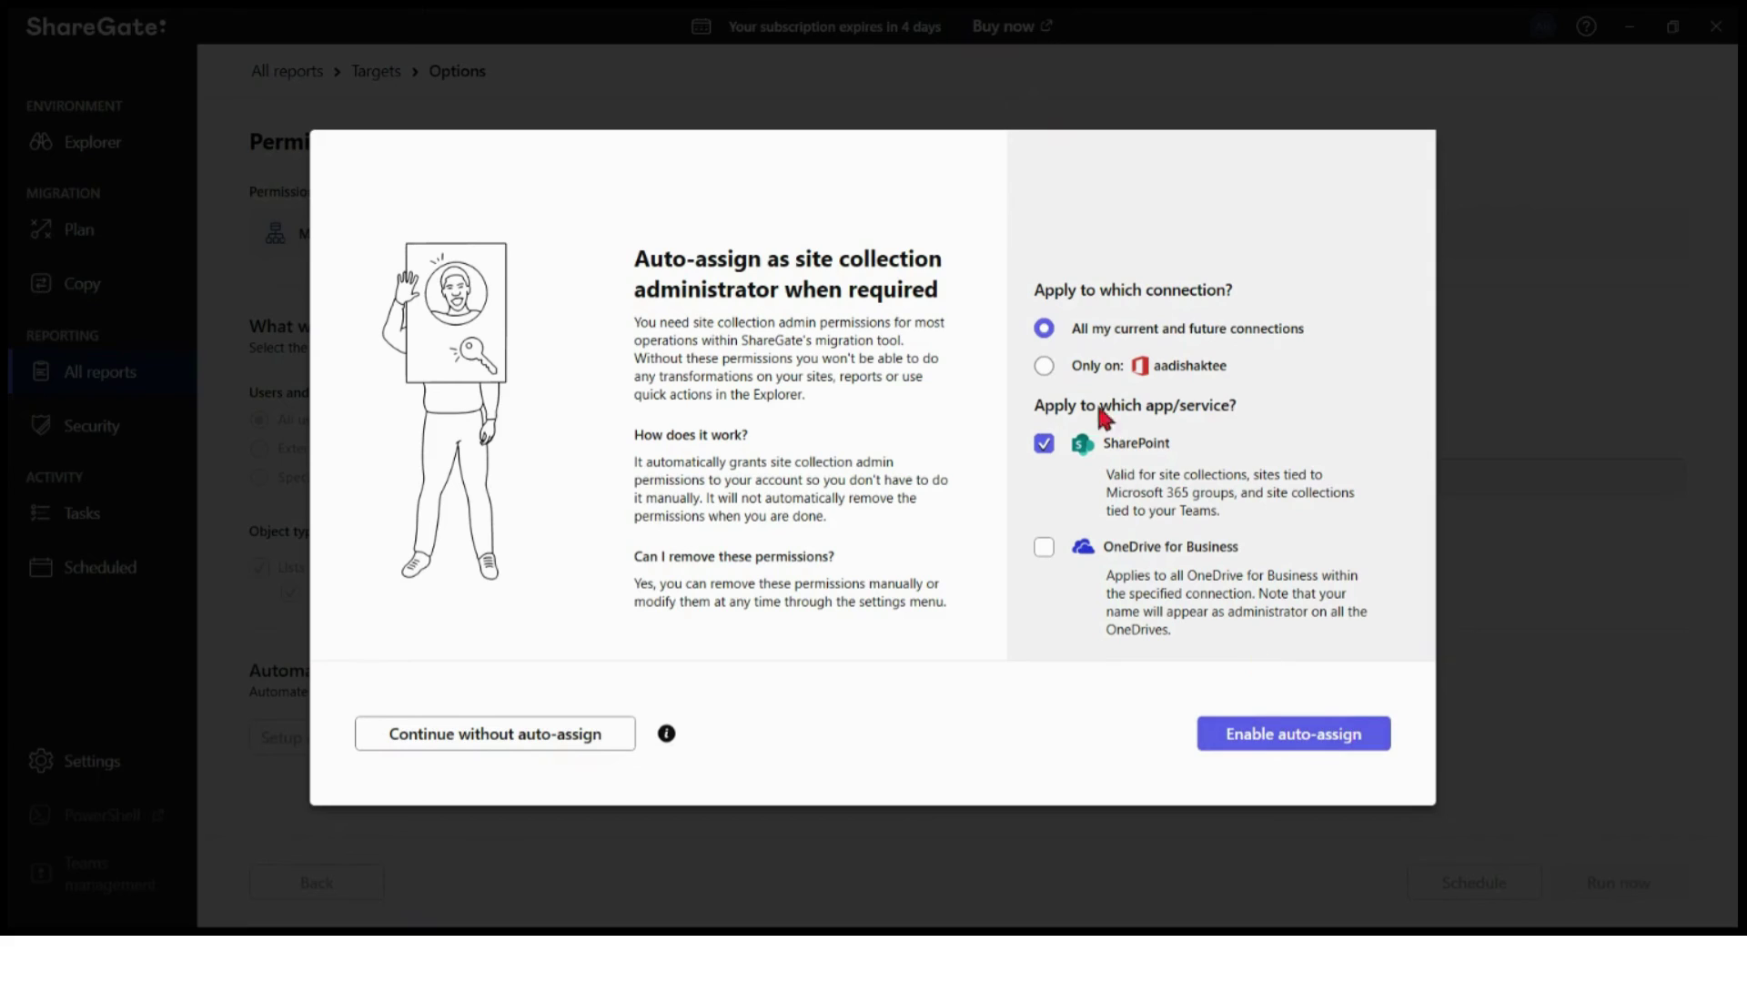
pyautogui.click(521, 740)
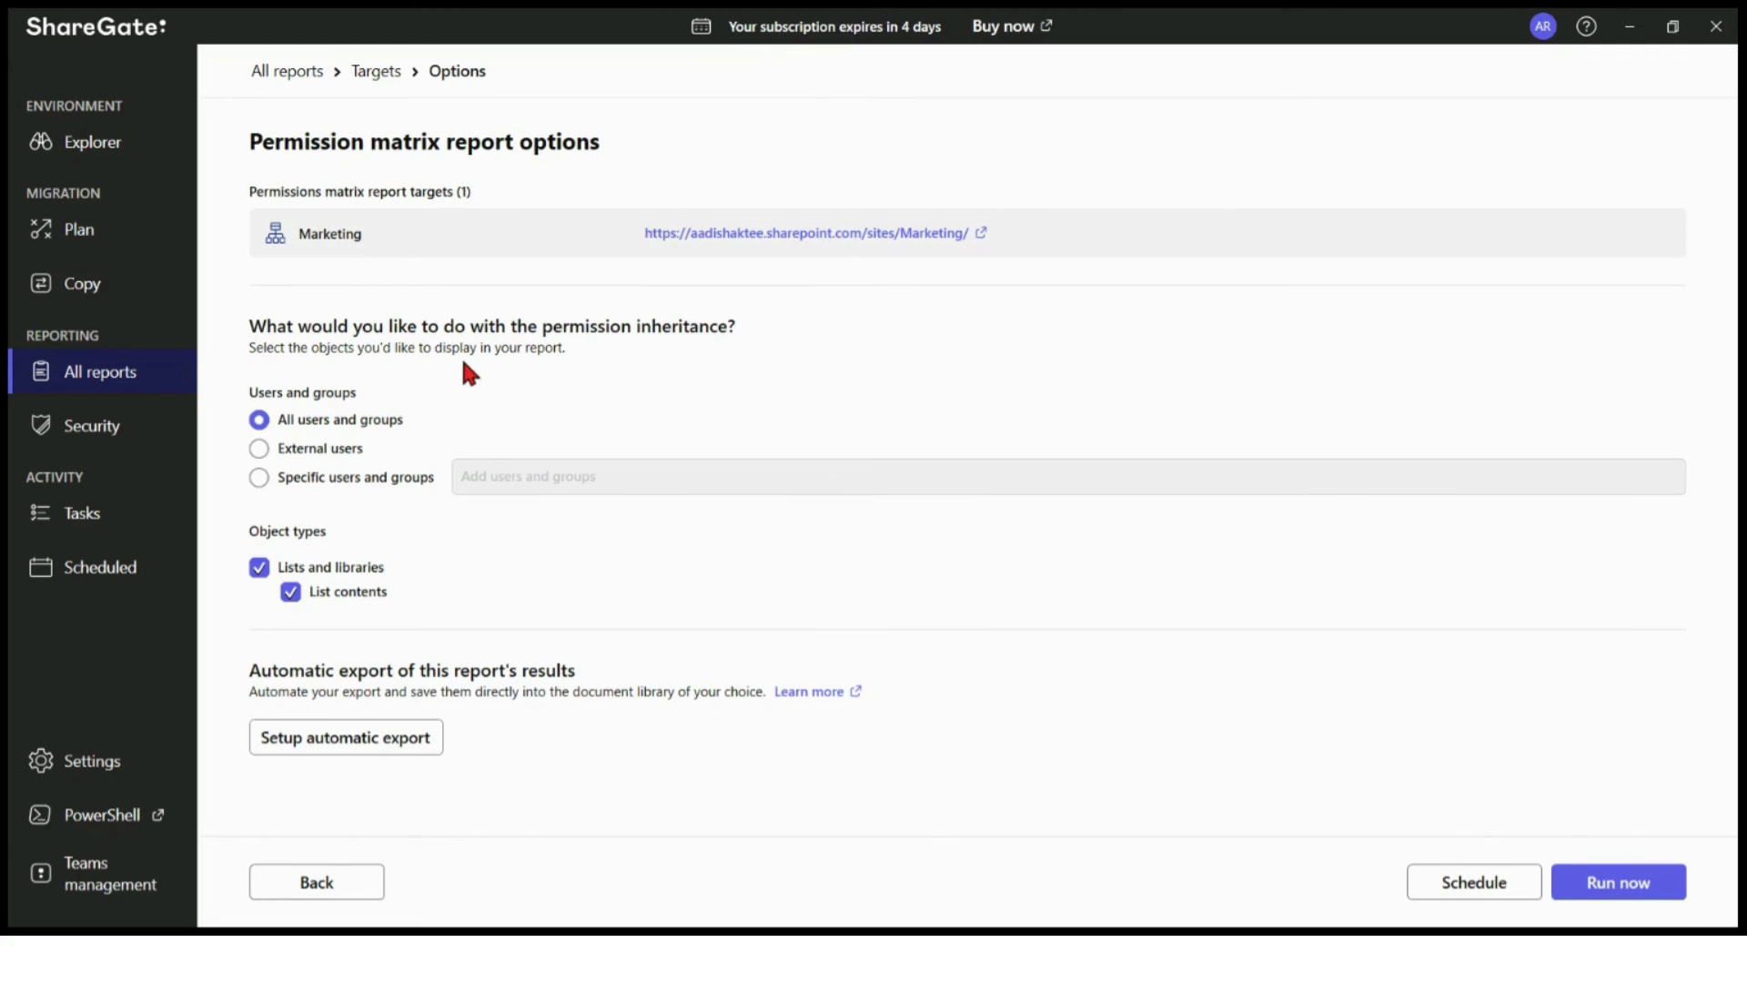
pyautogui.click(340, 883)
# Set up an external sharing report targeting all 24 site collections of the first tenant.
pyautogui.click(286, 73)
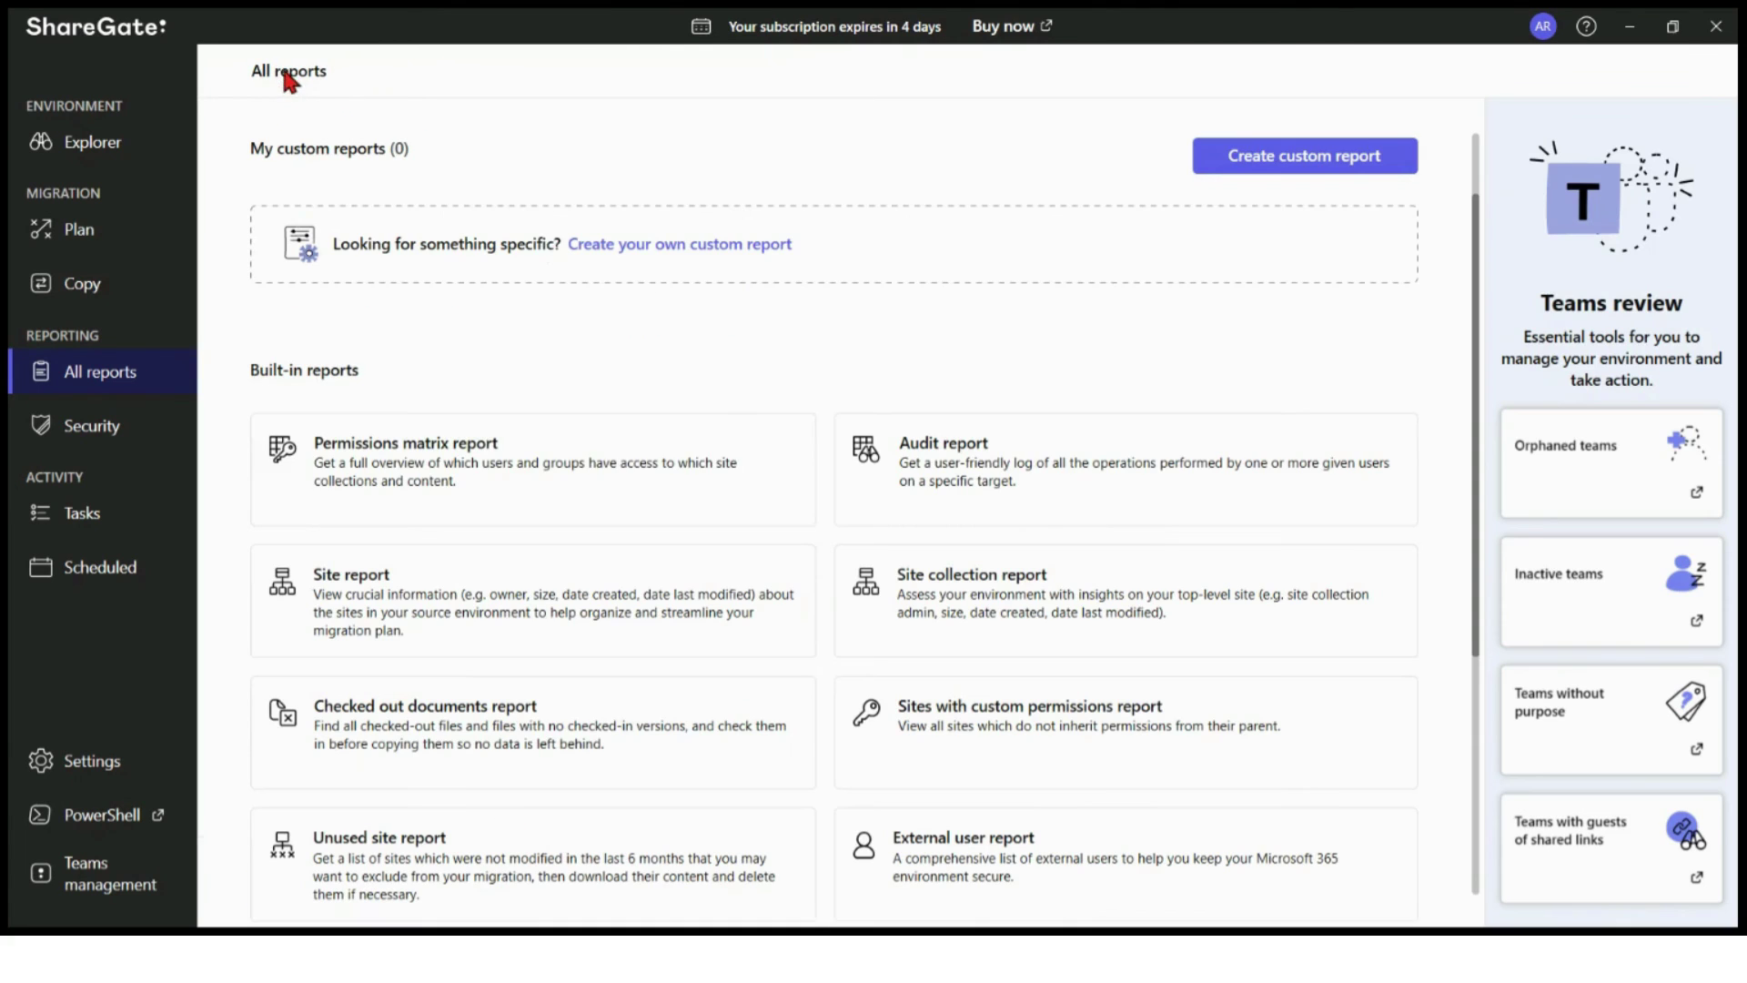
pyautogui.scroll(-3, 800, 467)
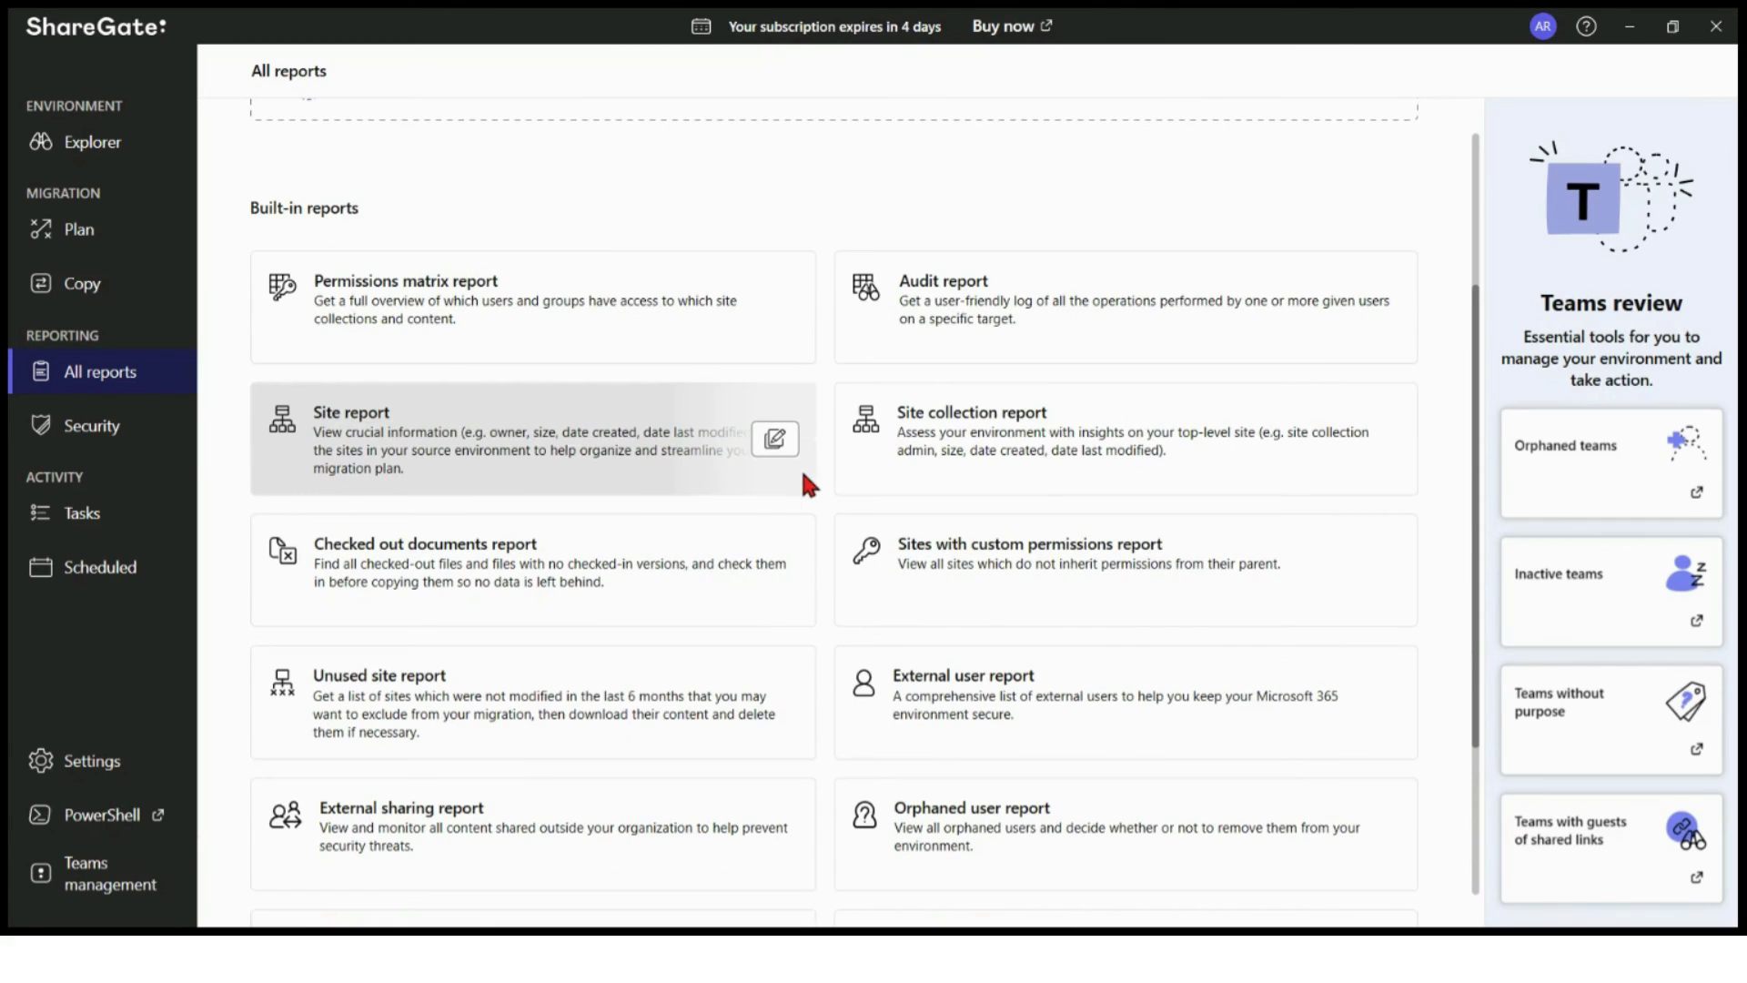
pyautogui.scroll(-1, 804, 480)
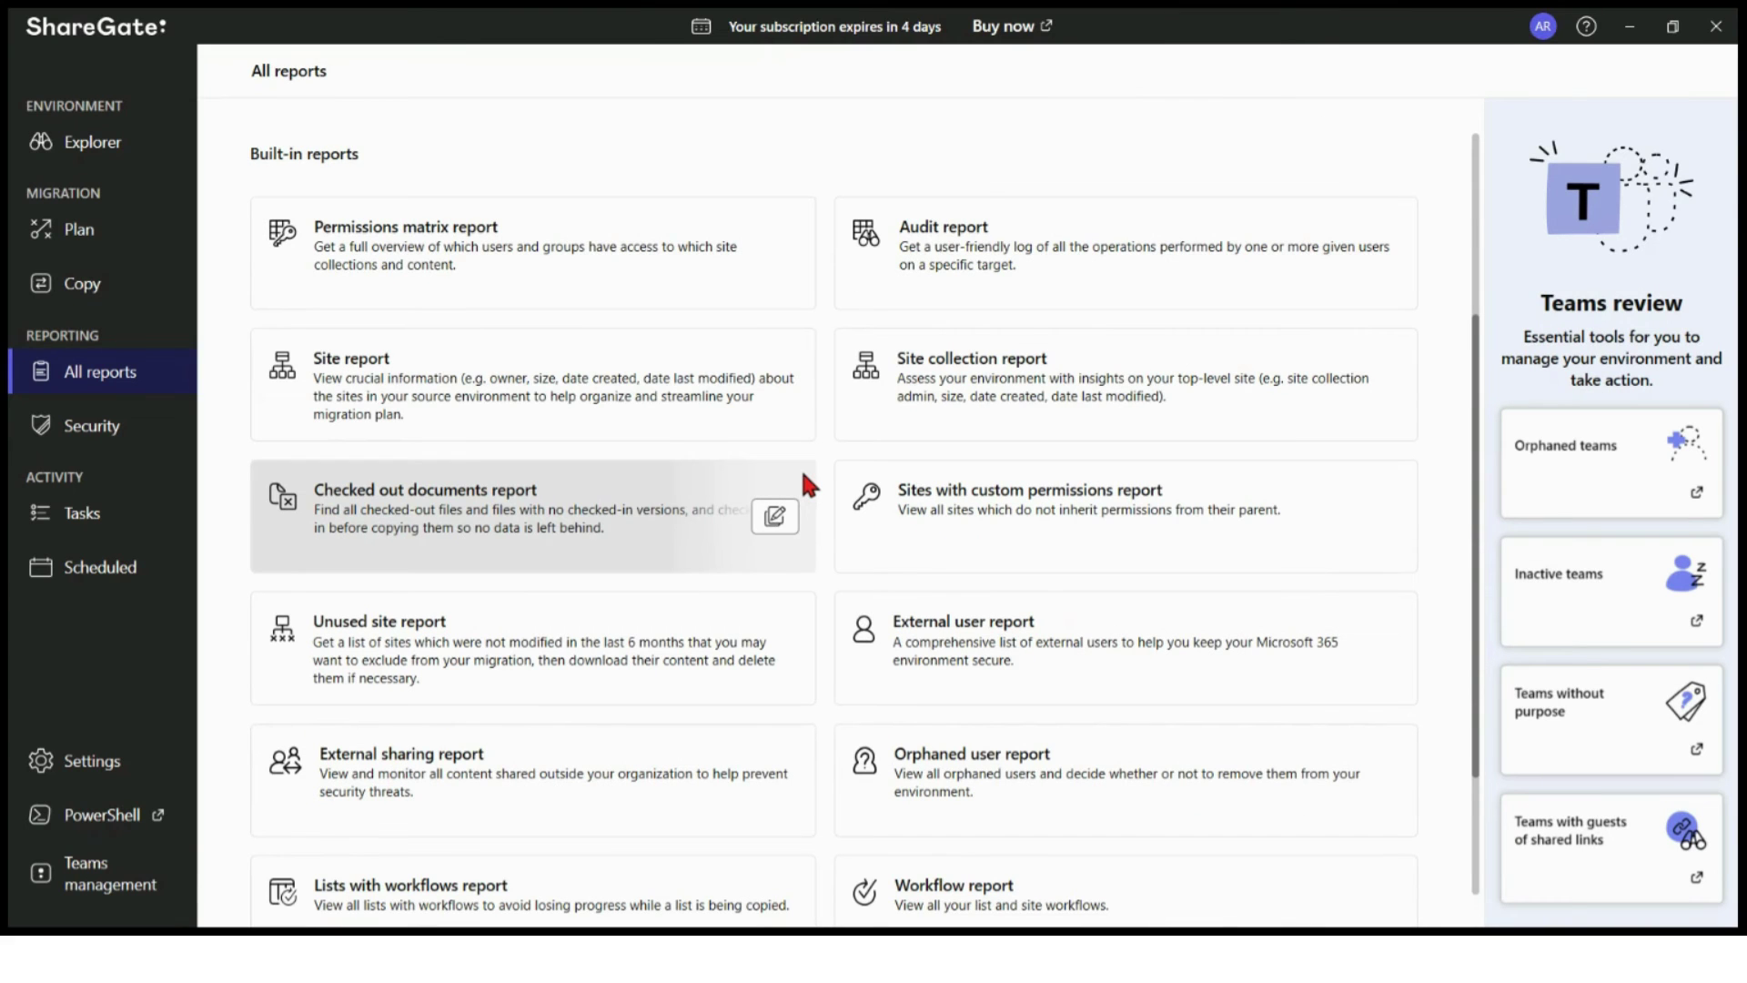
pyautogui.scroll(-1, 800, 466)
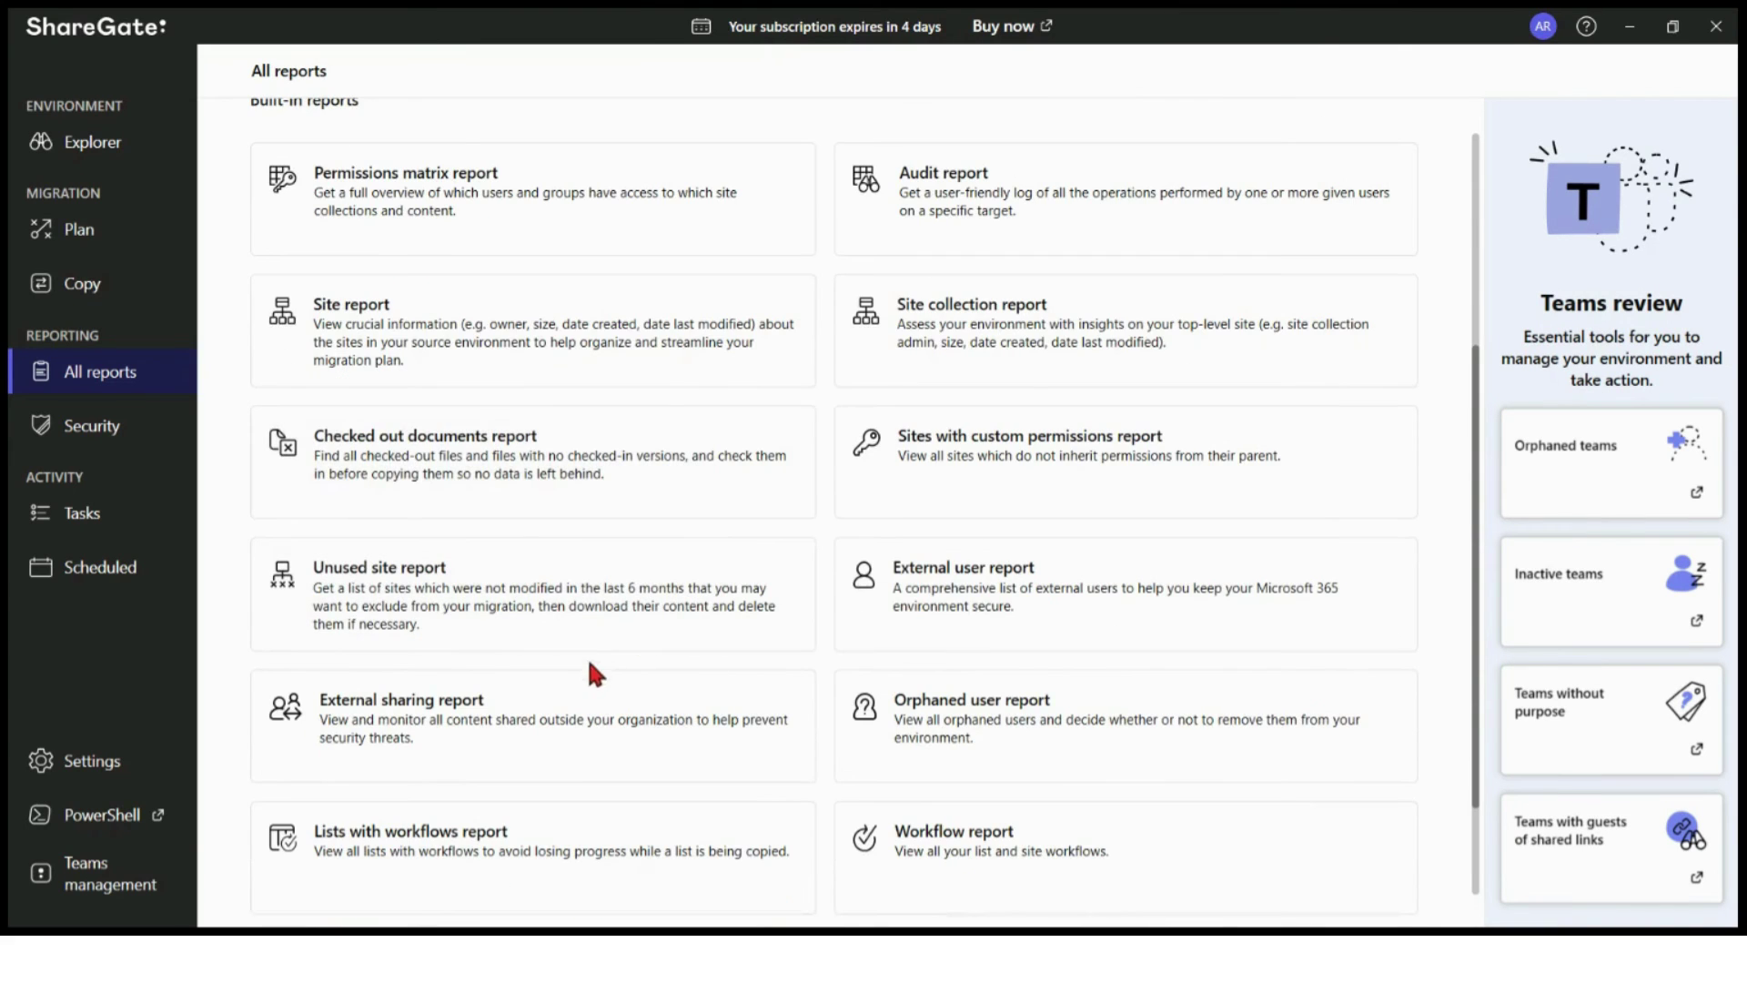
pyautogui.click(397, 724)
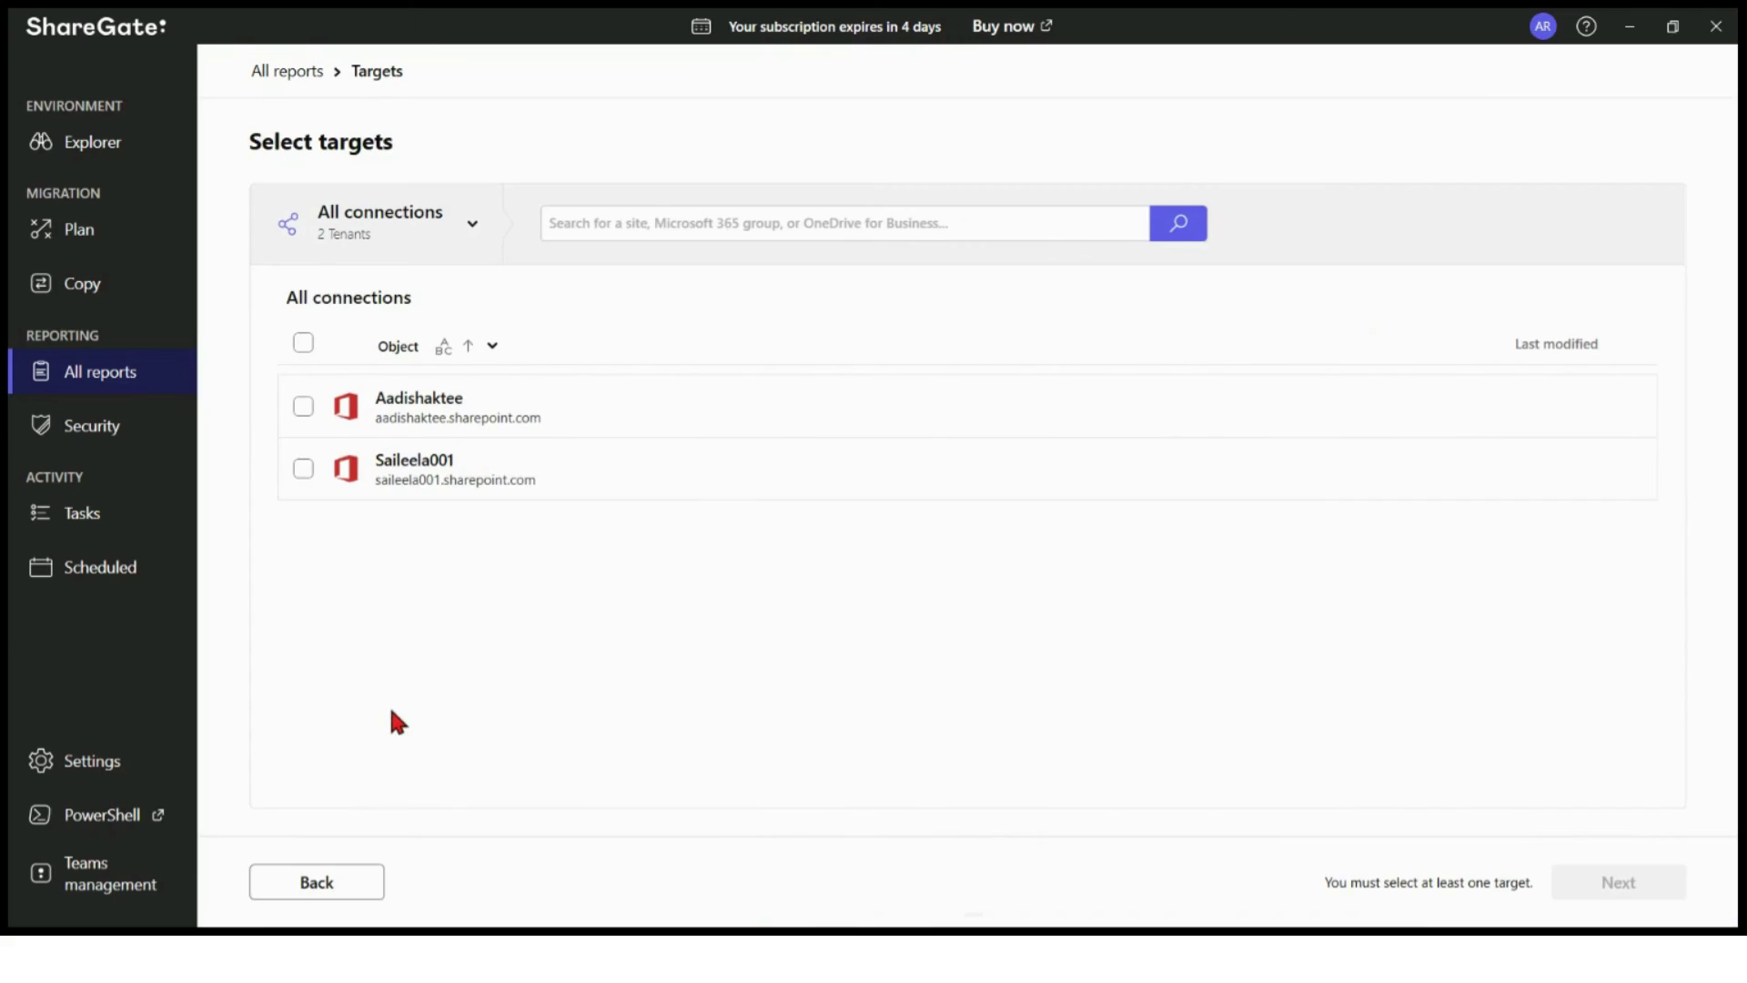
pyautogui.click(394, 406)
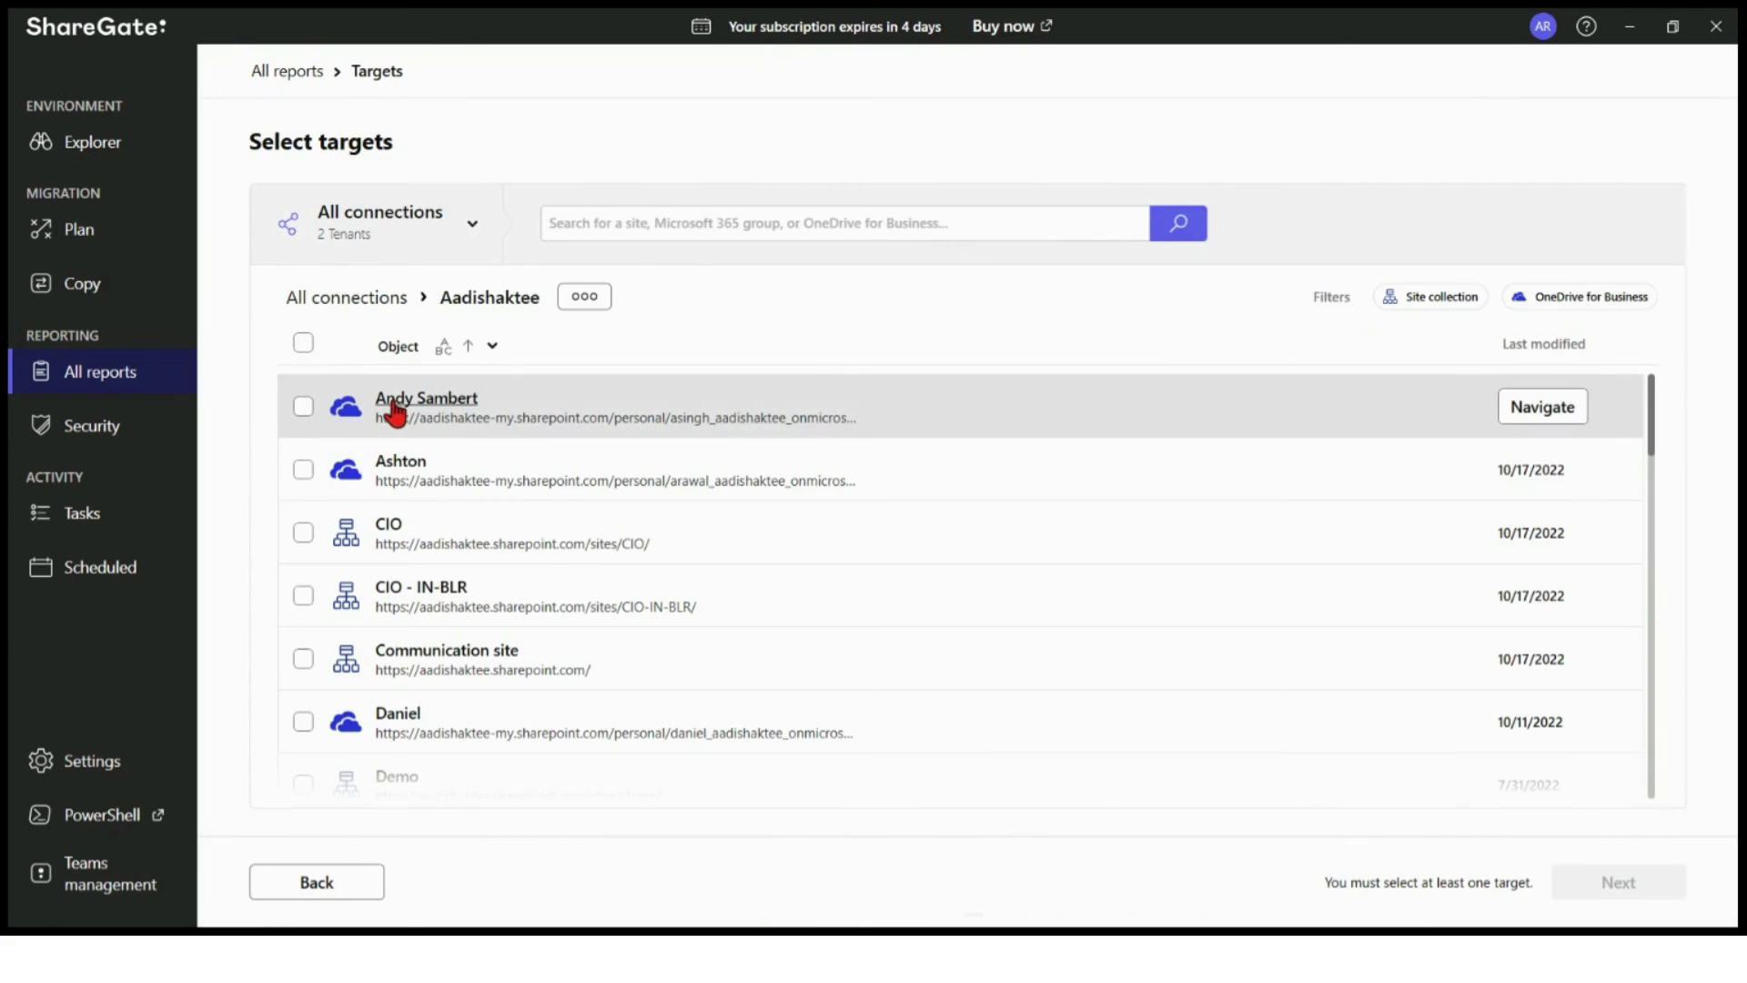
pyautogui.click(1433, 297)
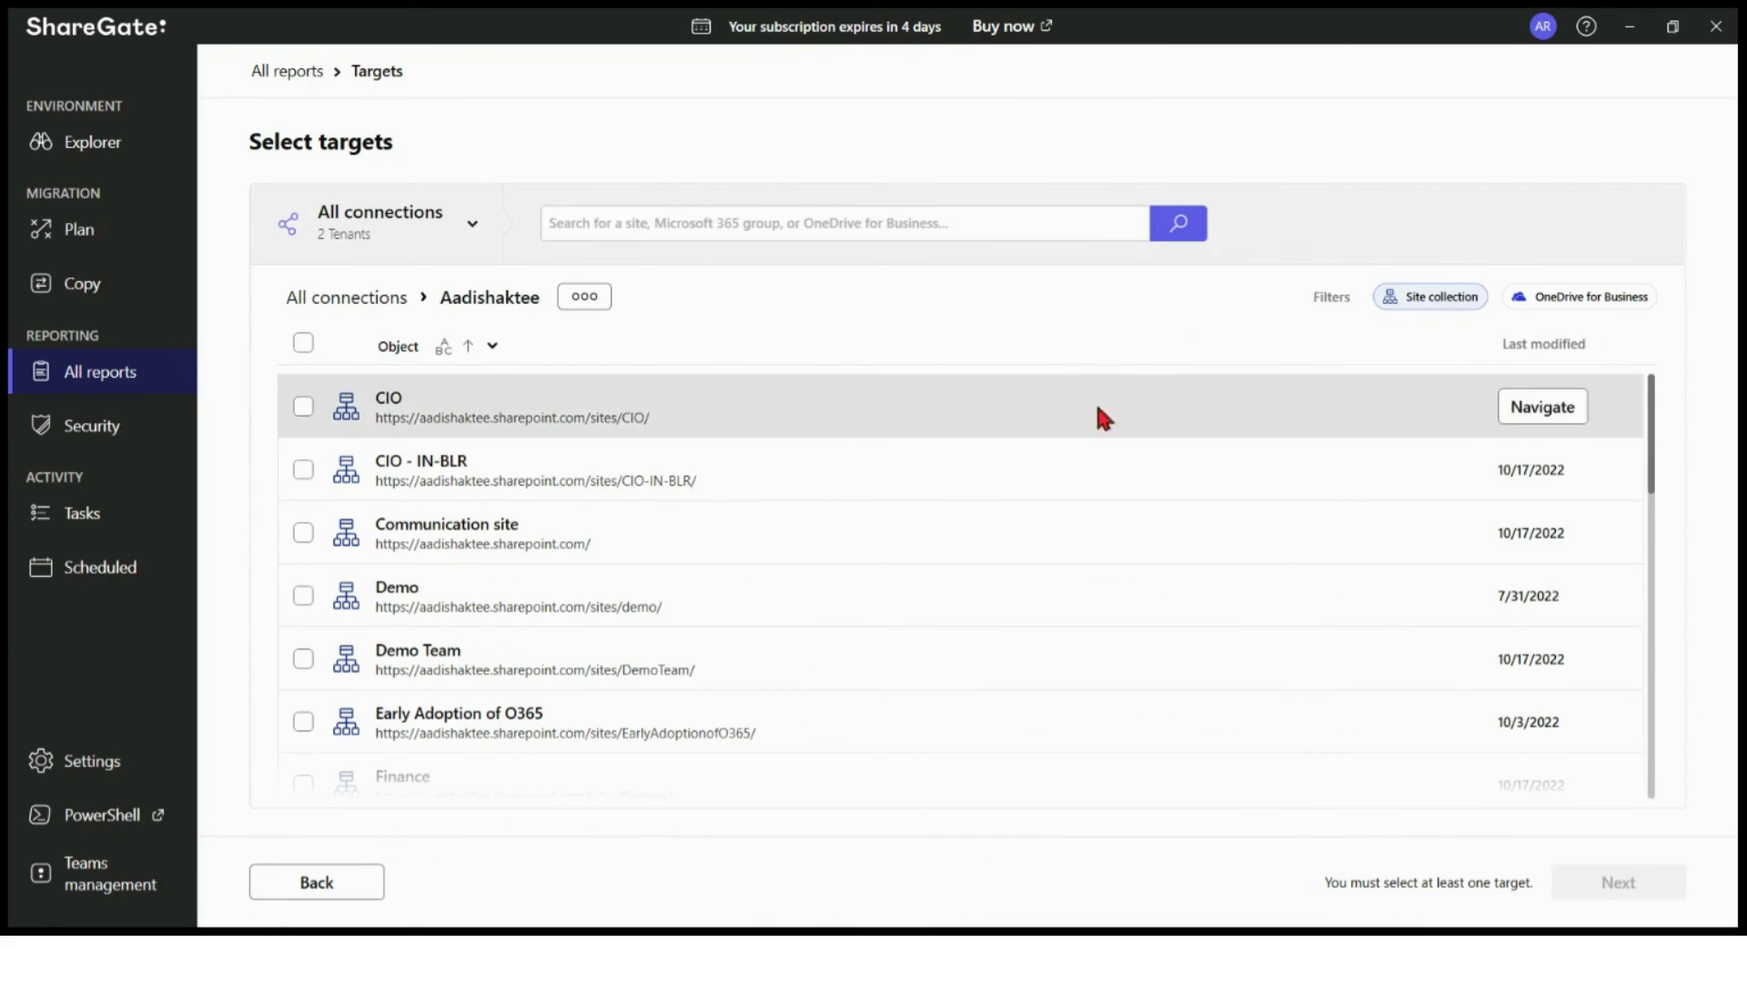
pyautogui.click(302, 343)
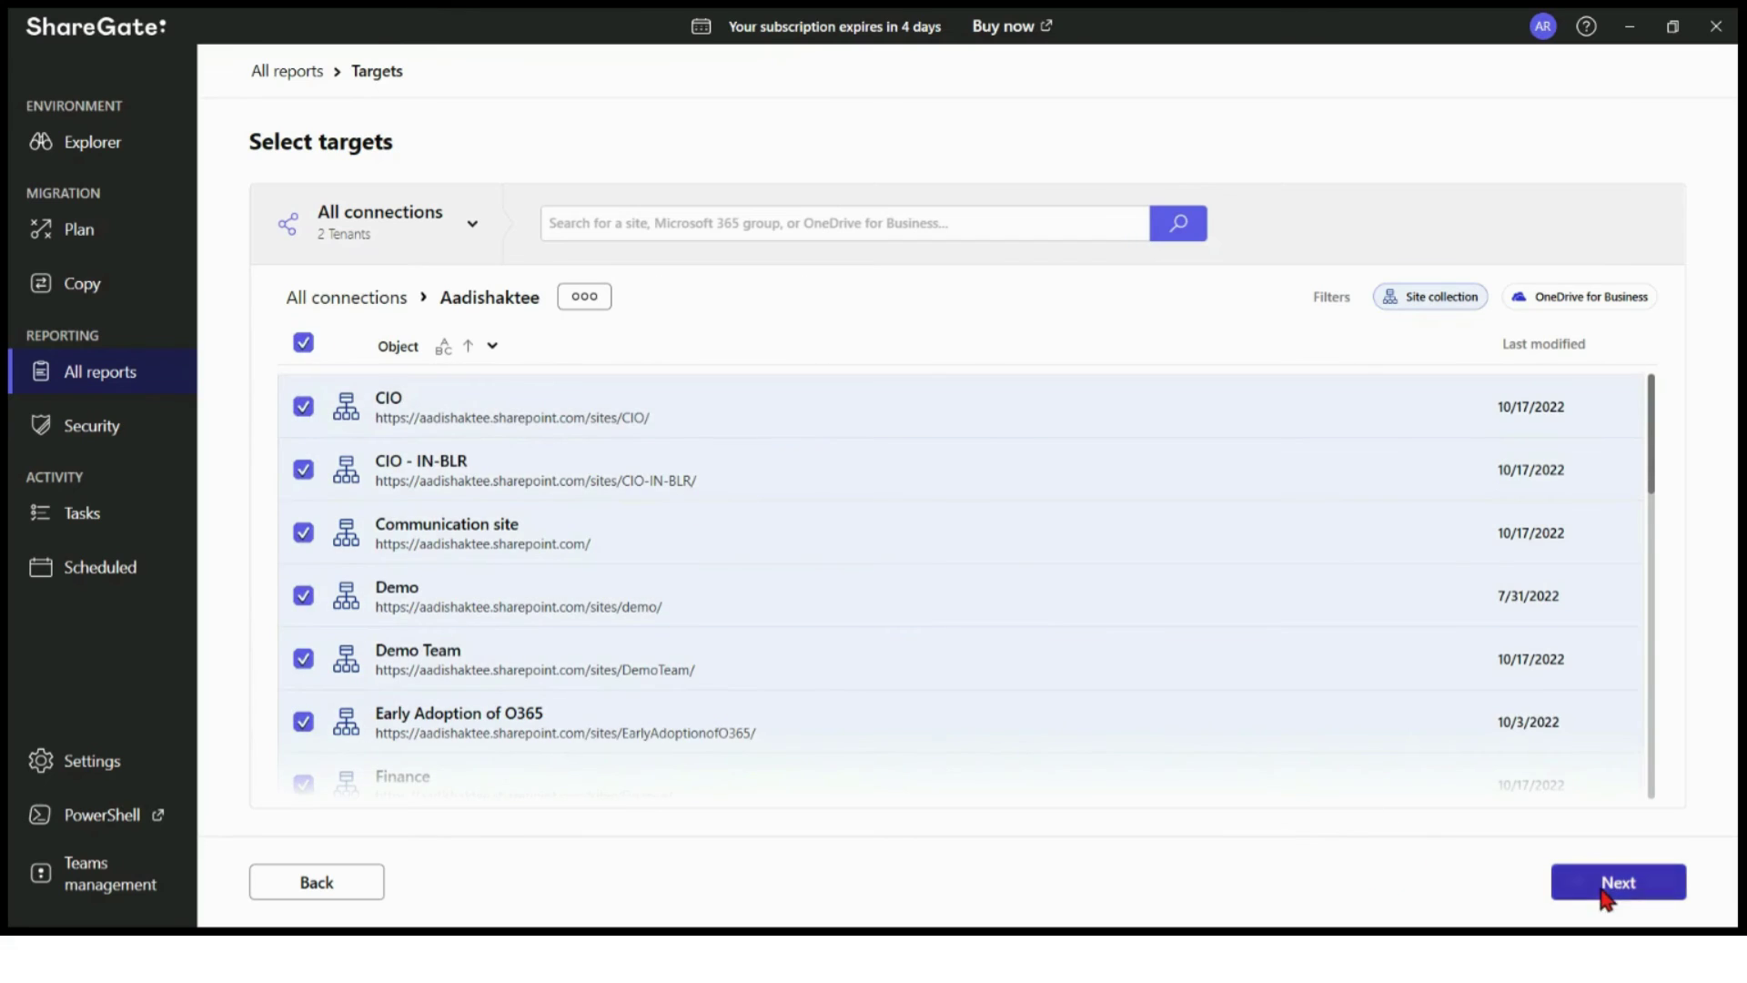
pyautogui.click(1557, 890)
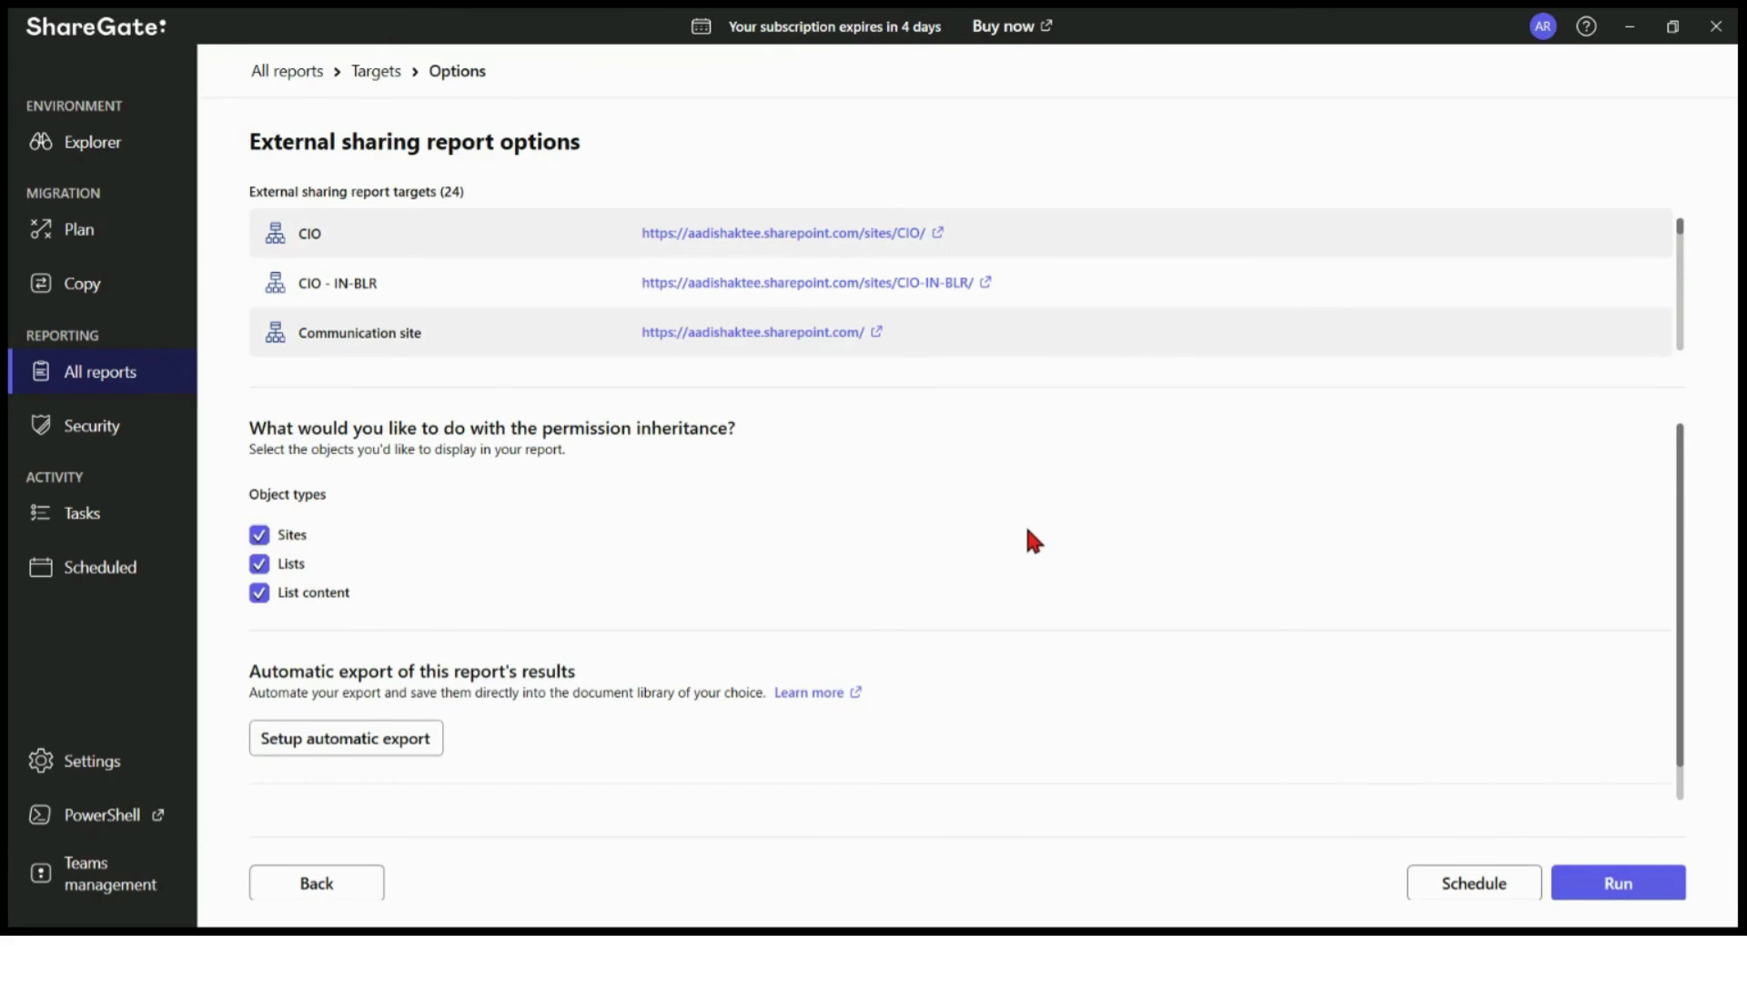
# Run the external sharing report and return to its options page.
pyautogui.scroll(-1, 1035, 532)
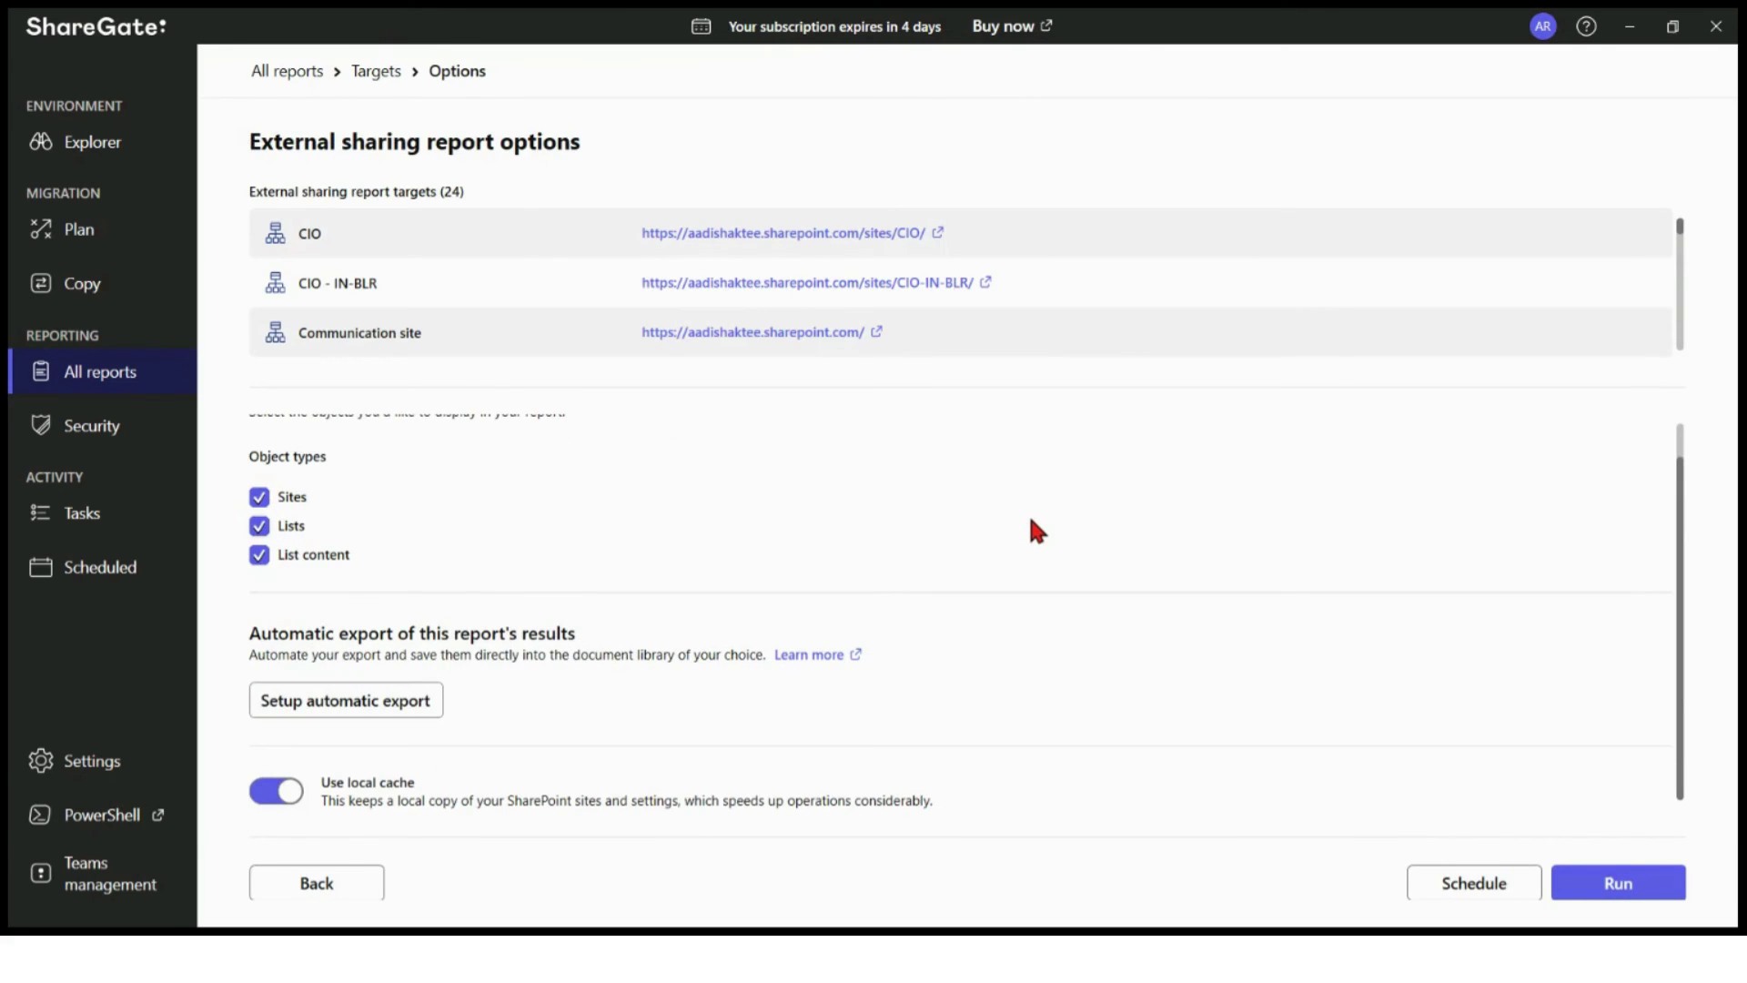
pyautogui.click(1572, 889)
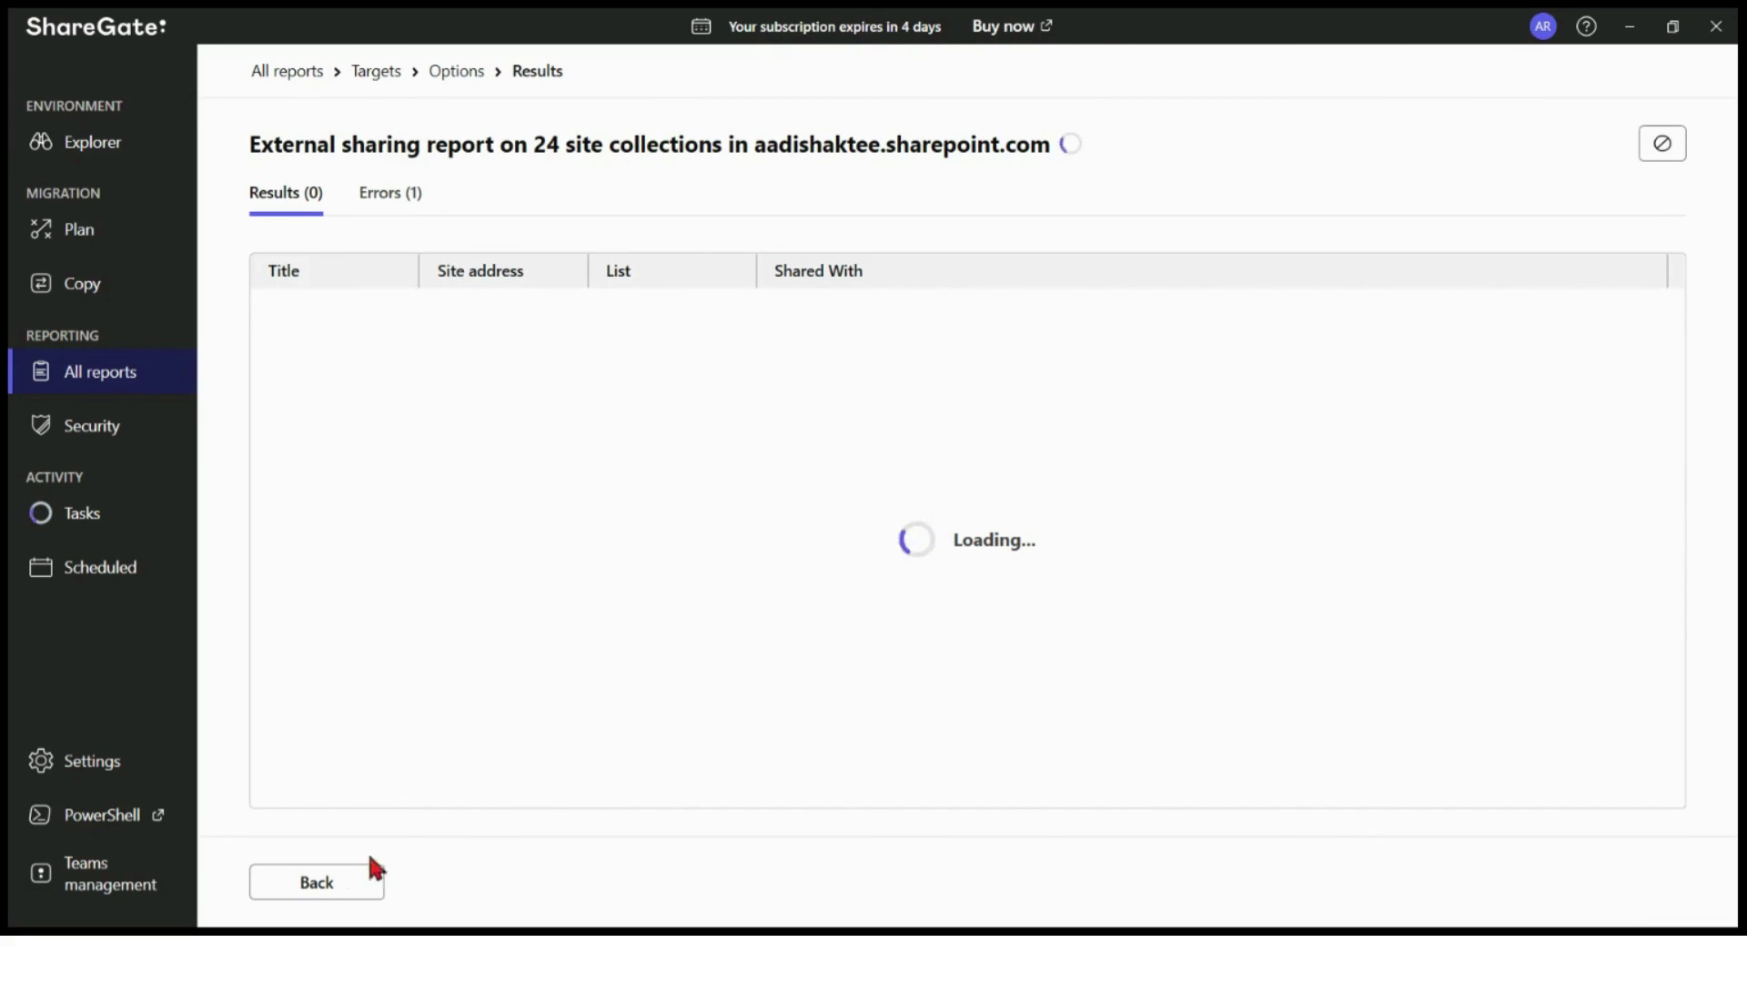
pyautogui.click(335, 887)
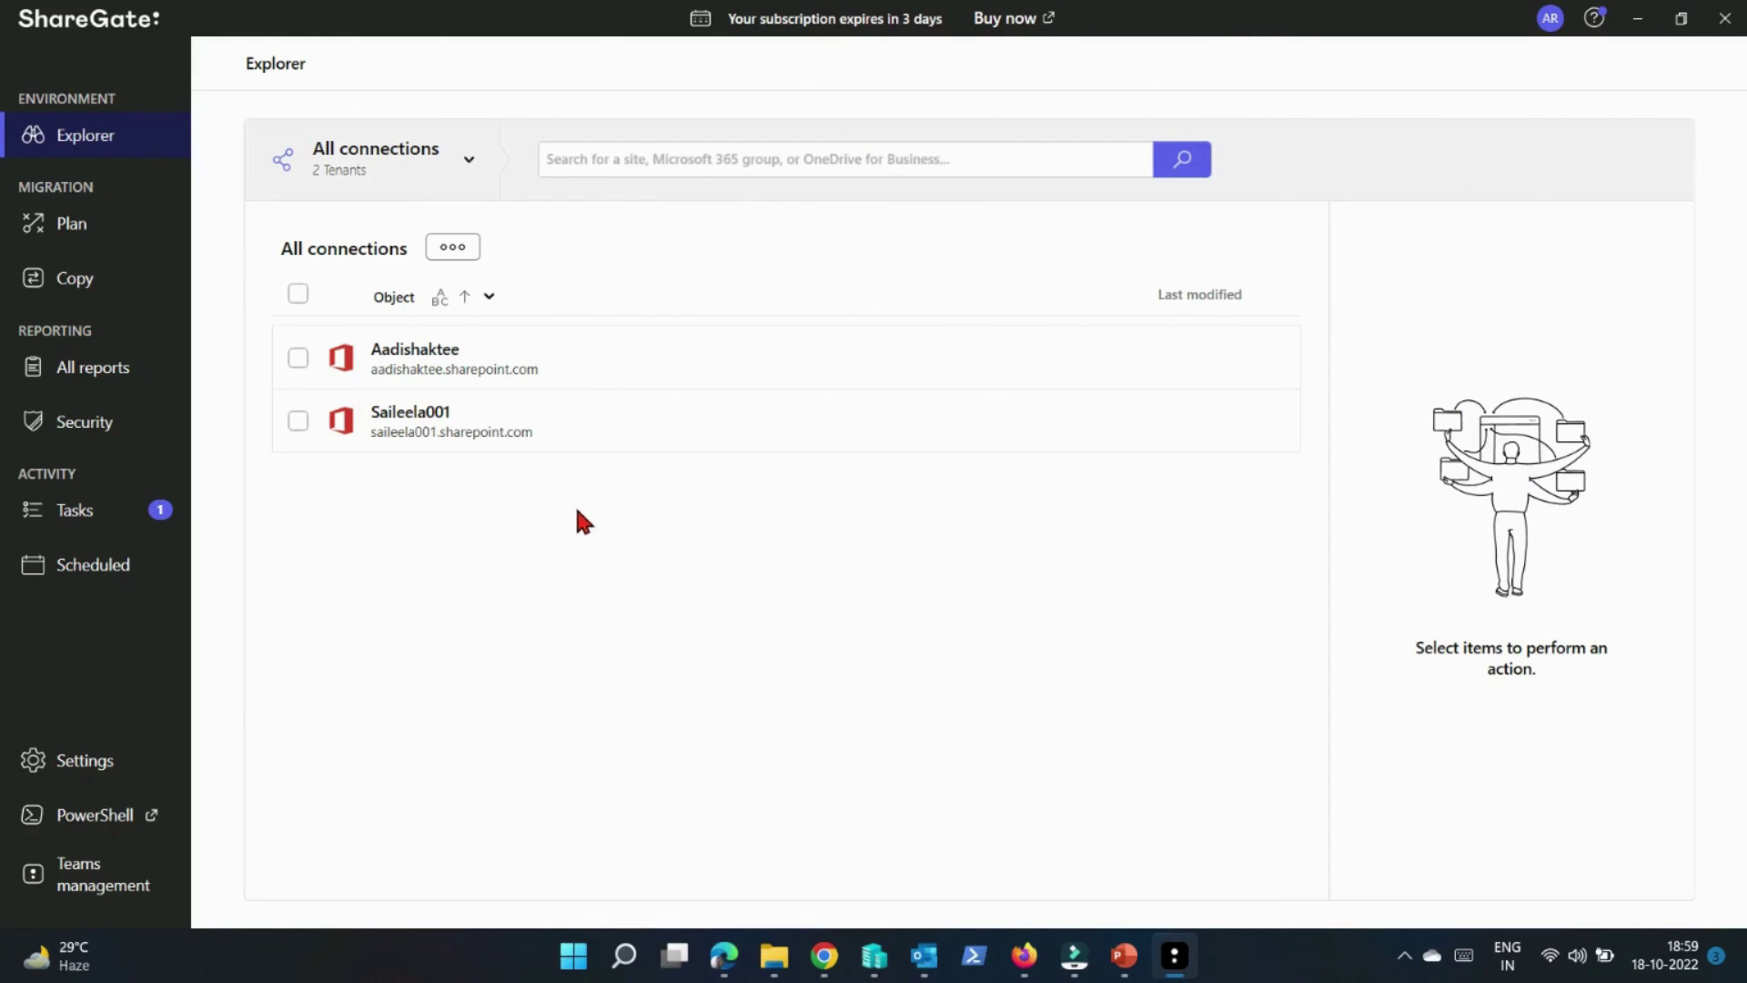
# Filter the first tenant's Explorer list to site collections and check all 24.
pyautogui.click(425, 355)
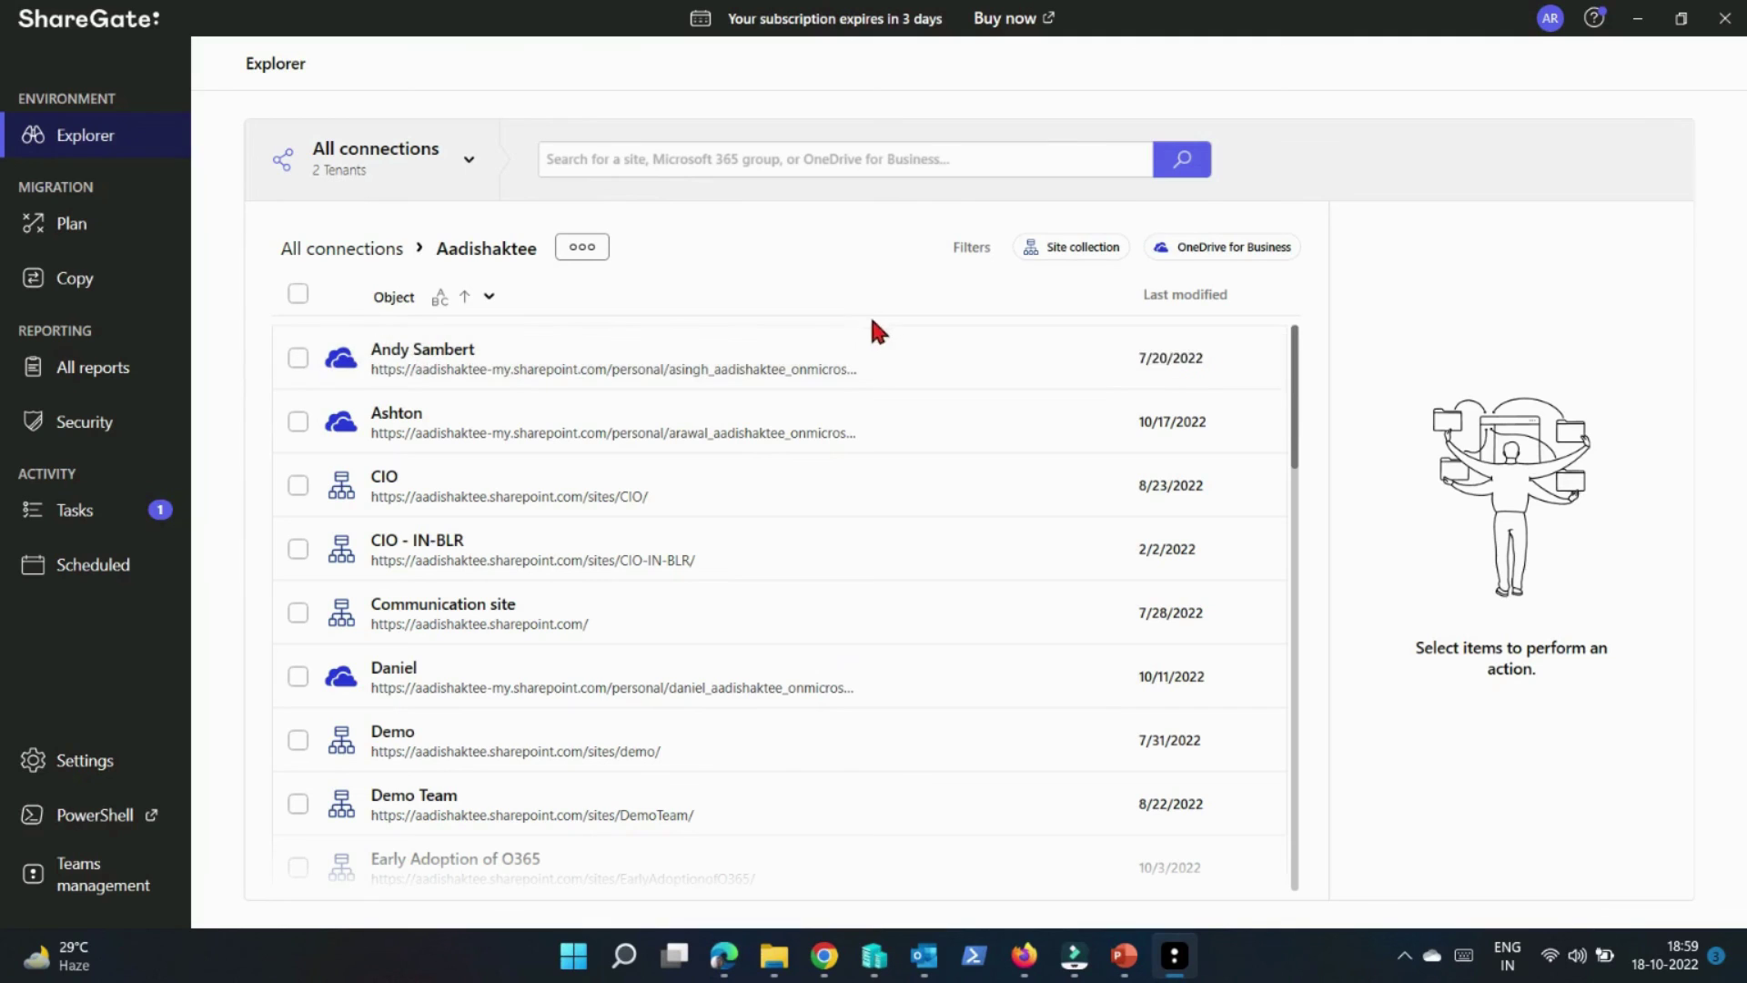
pyautogui.click(1070, 260)
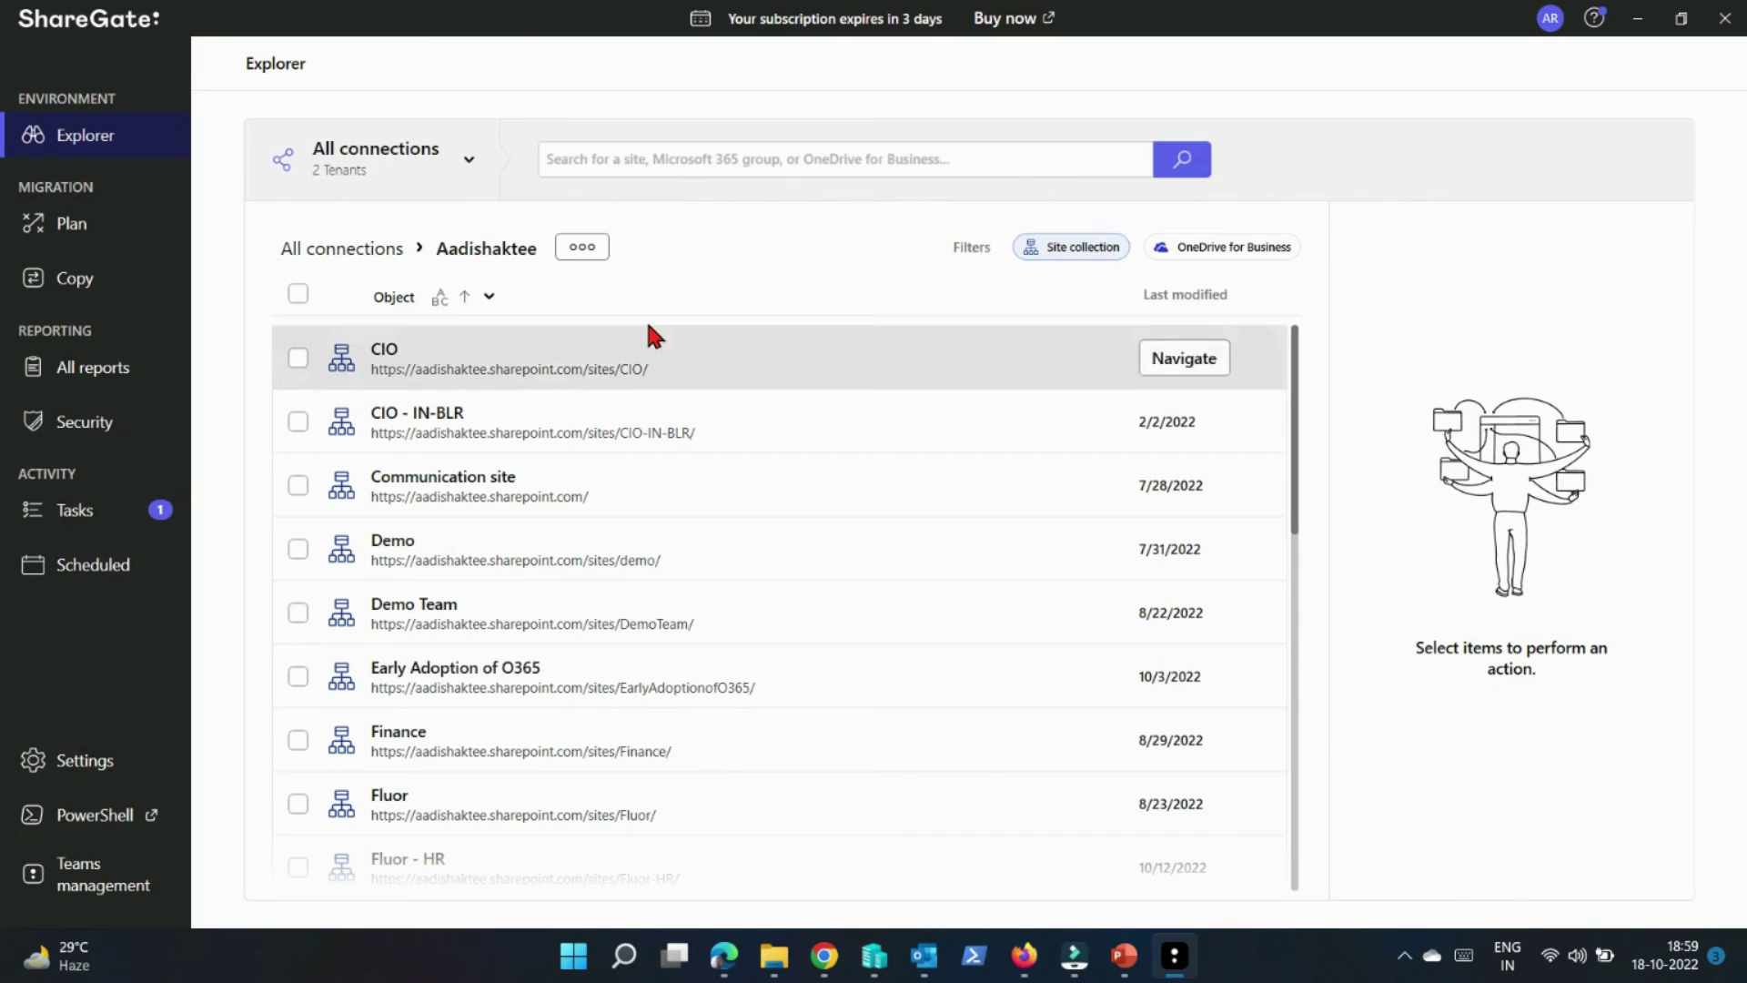
pyautogui.click(298, 293)
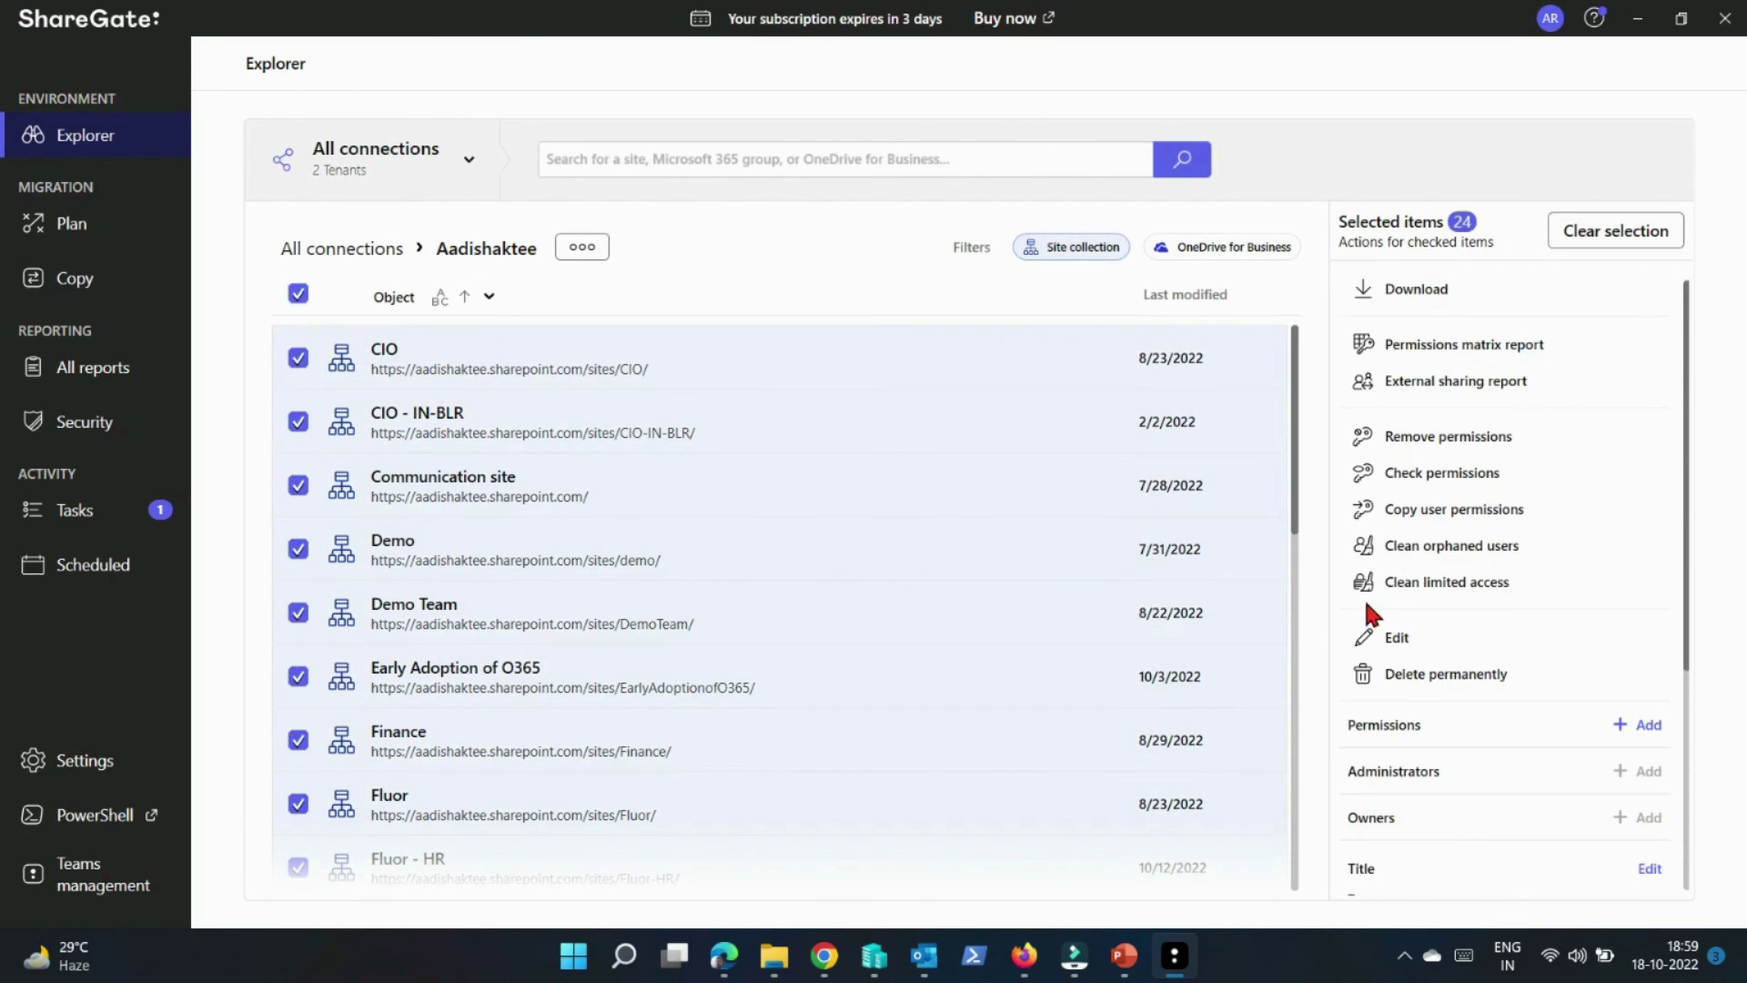
# Add the searched user as site collection administrator on all 24 selected site collections.
pyautogui.click(1646, 725)
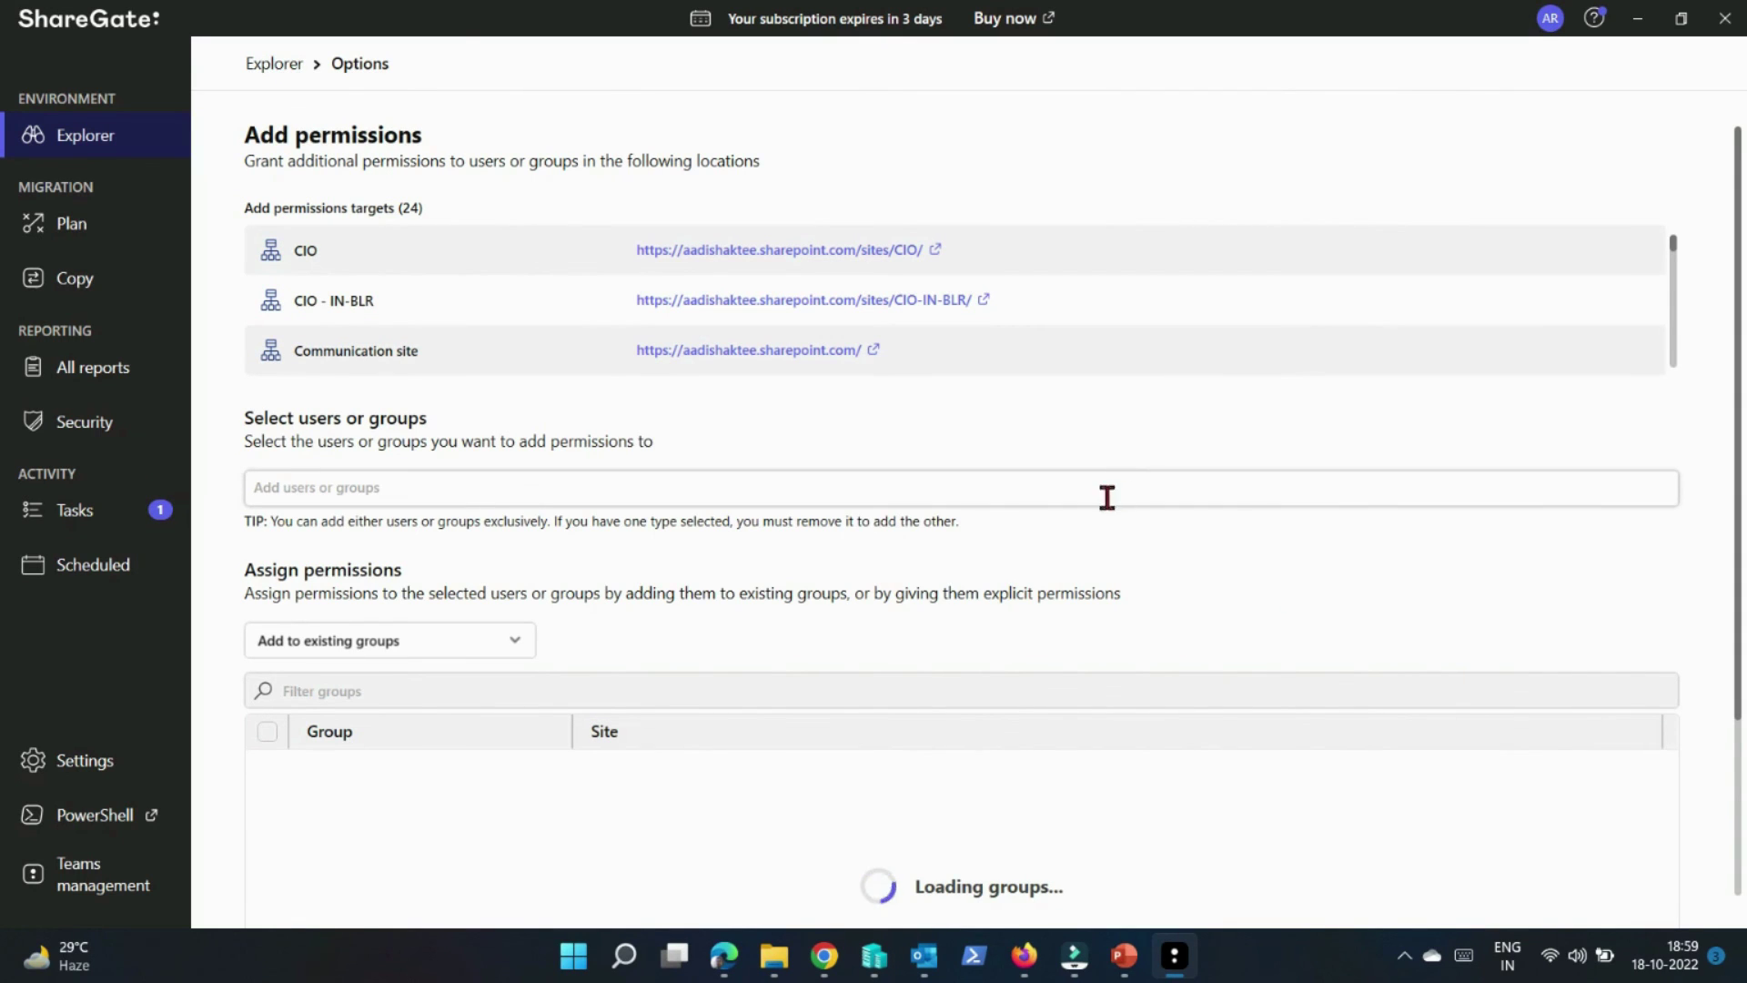
pyautogui.click(439, 487)
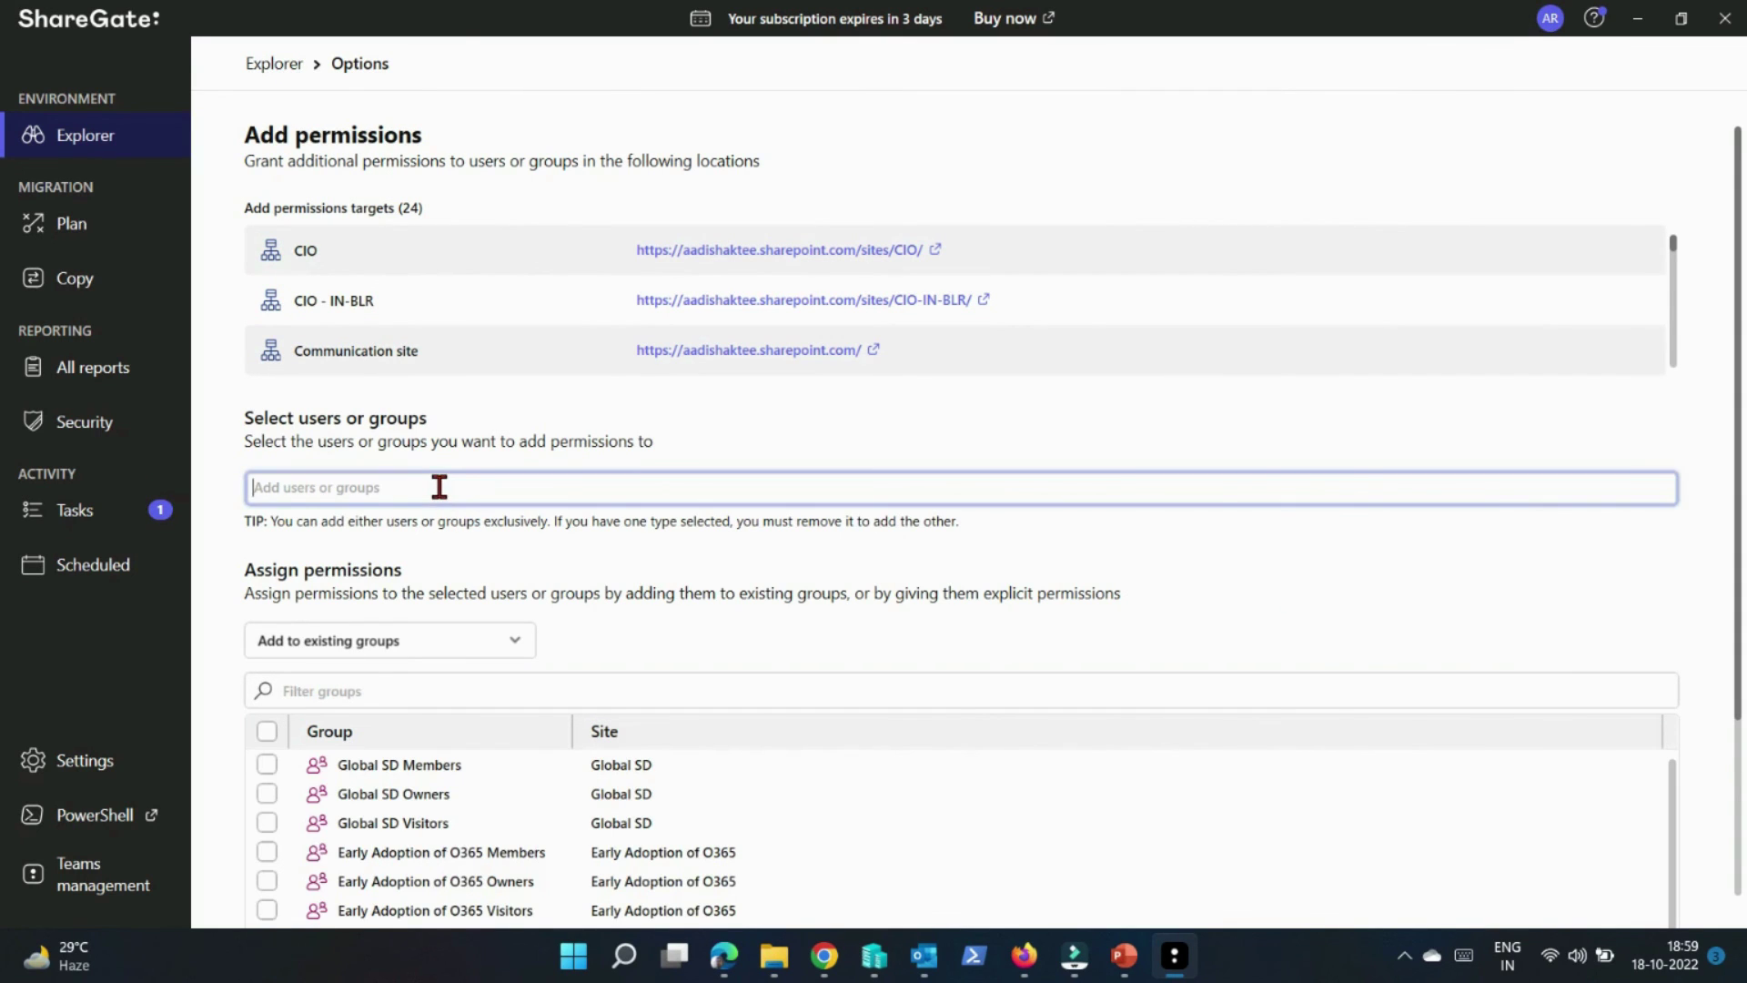
pyautogui.write('asht')
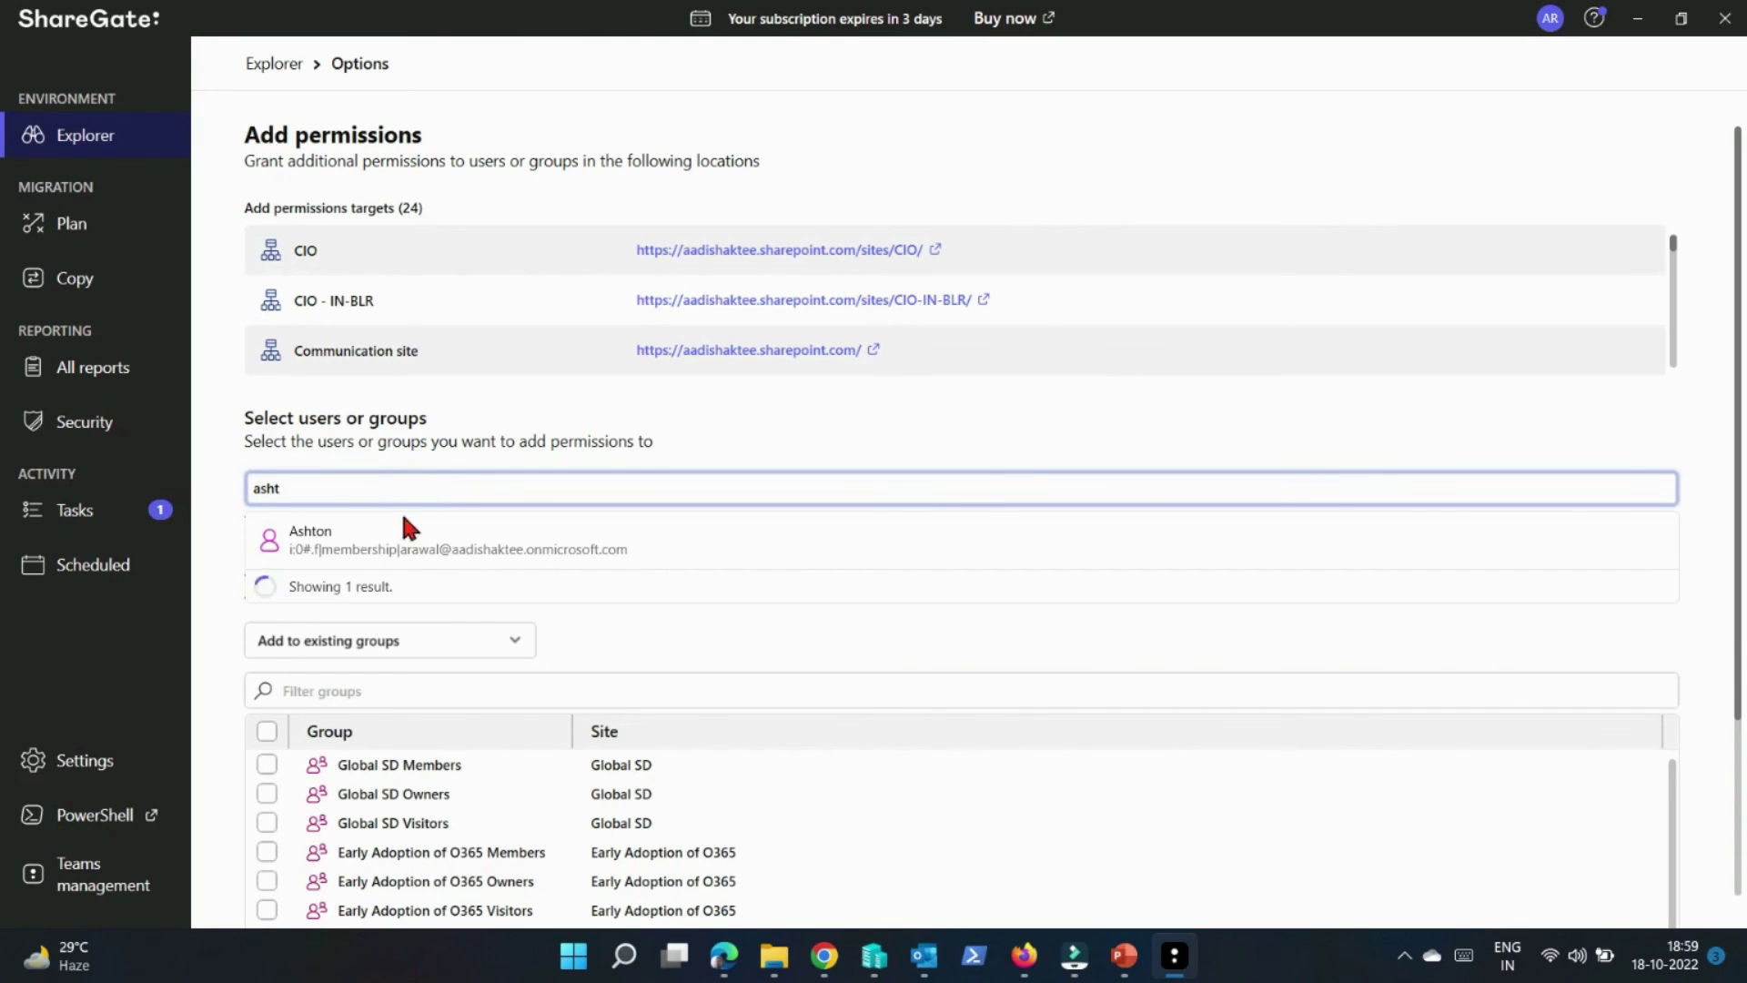
pyautogui.click(379, 531)
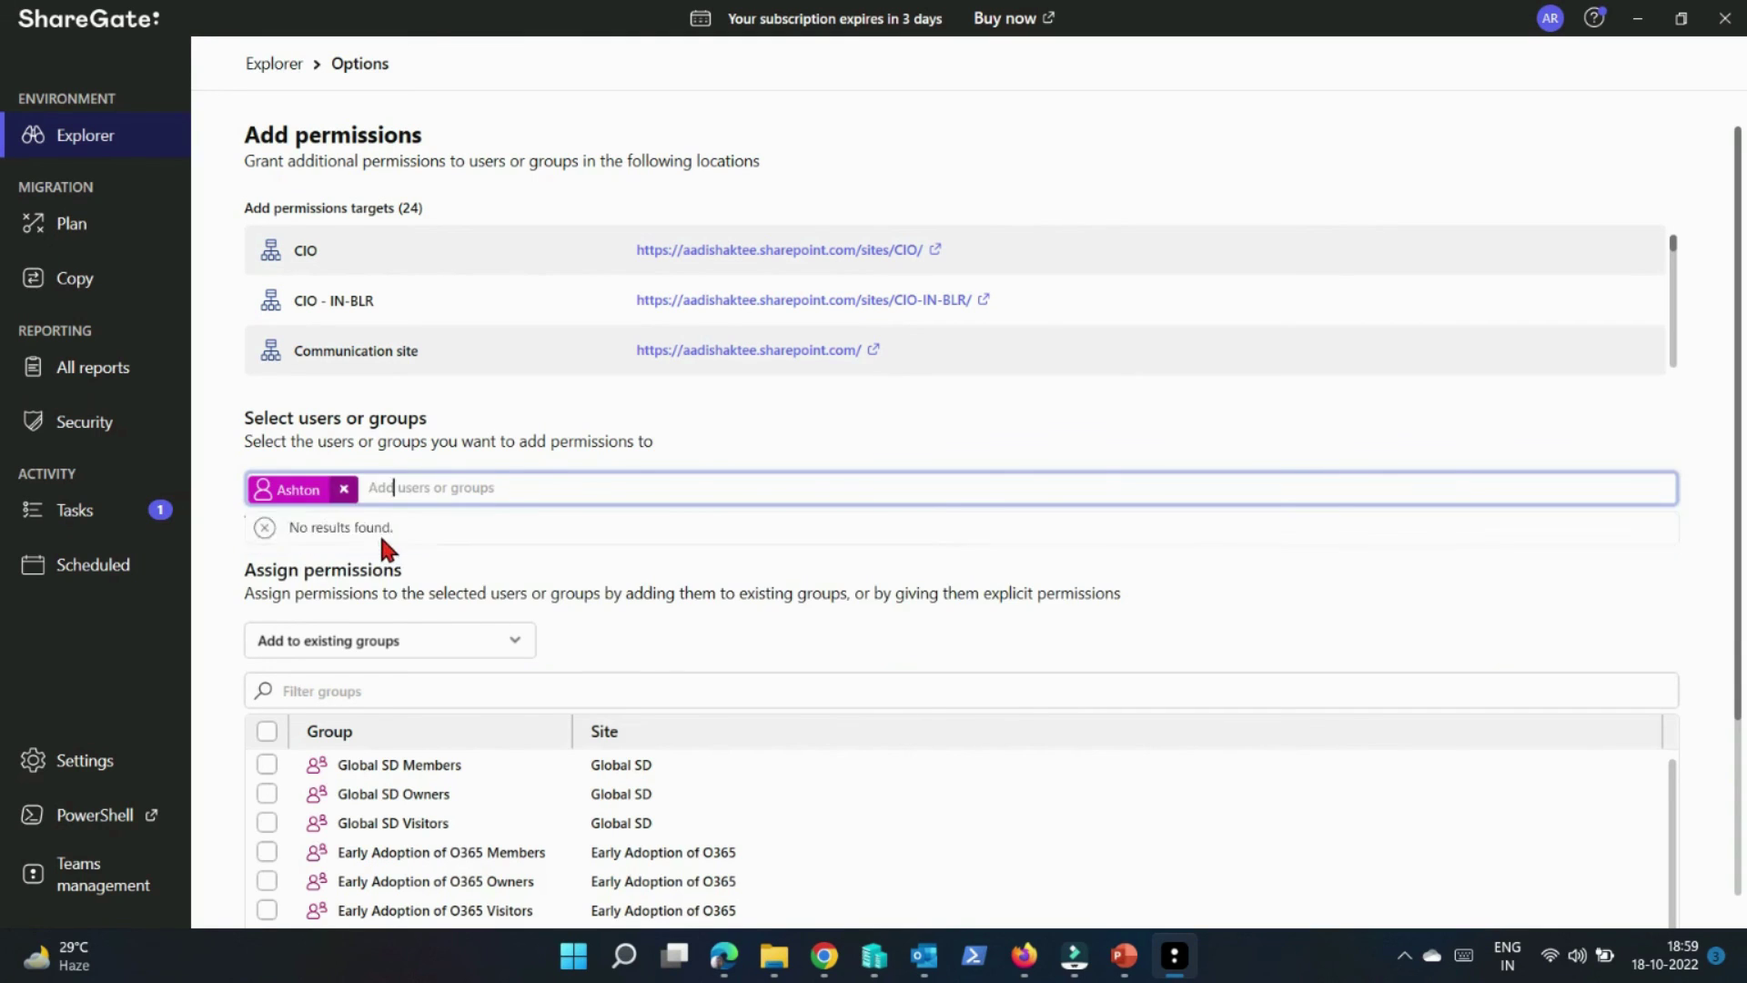
pyautogui.click(517, 641)
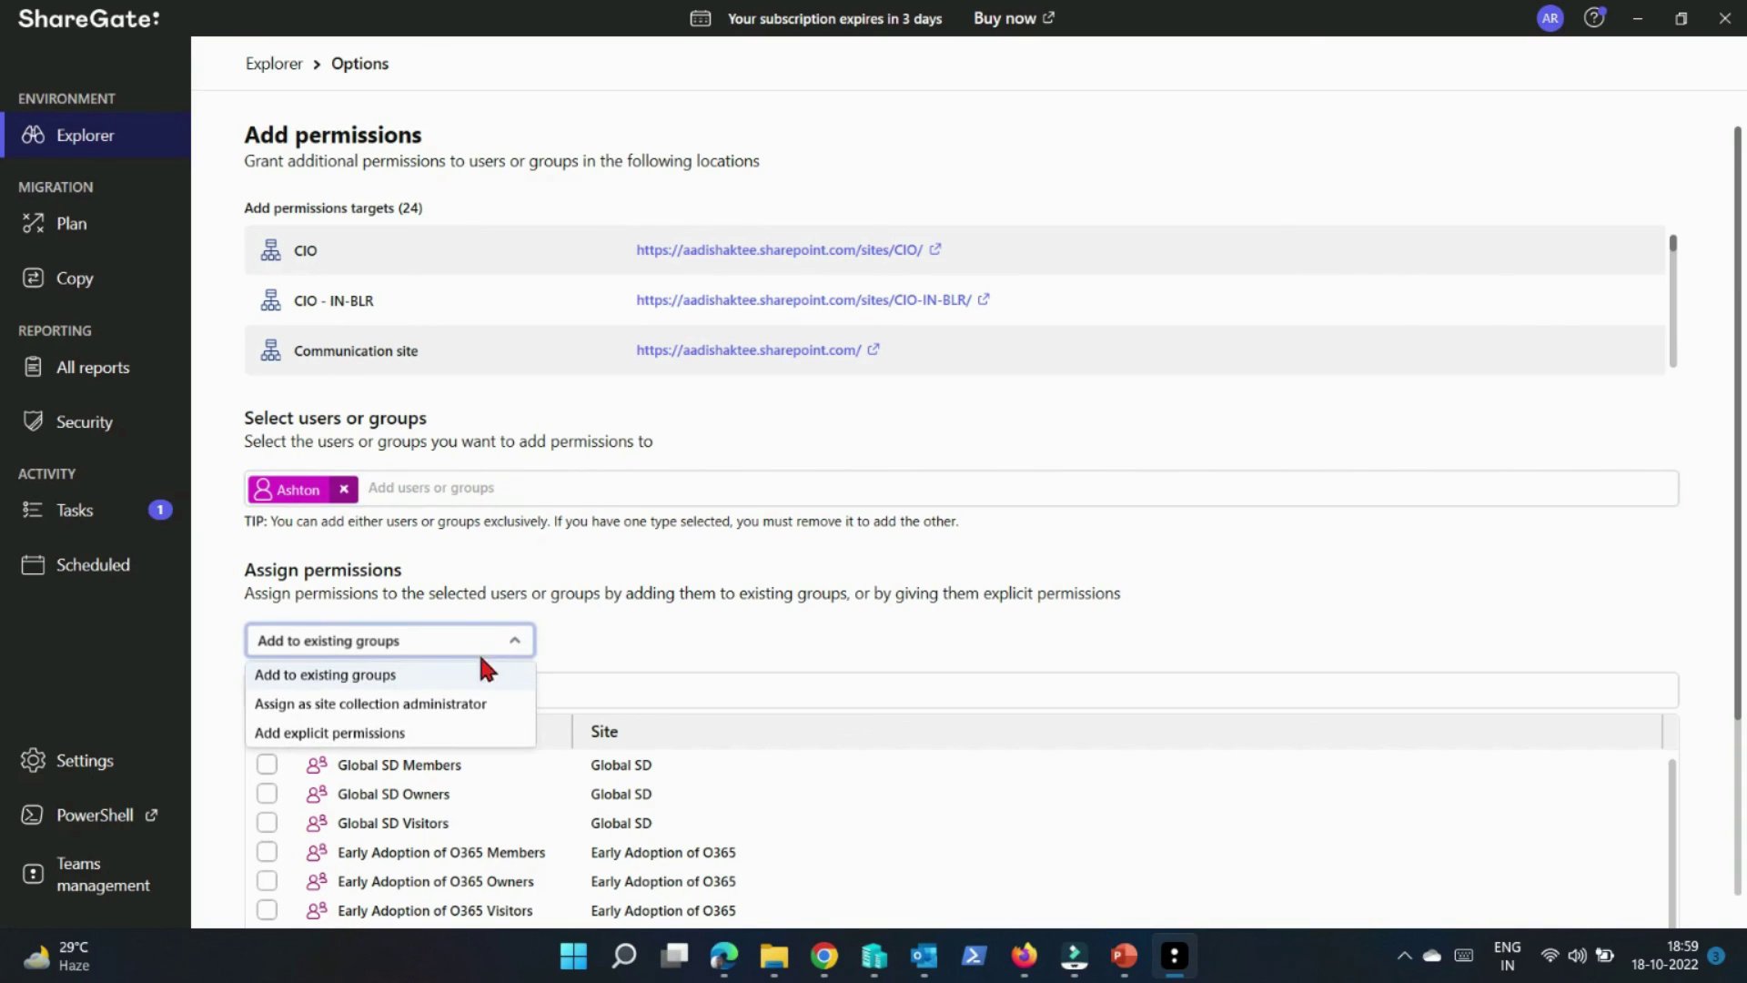
pyautogui.click(435, 704)
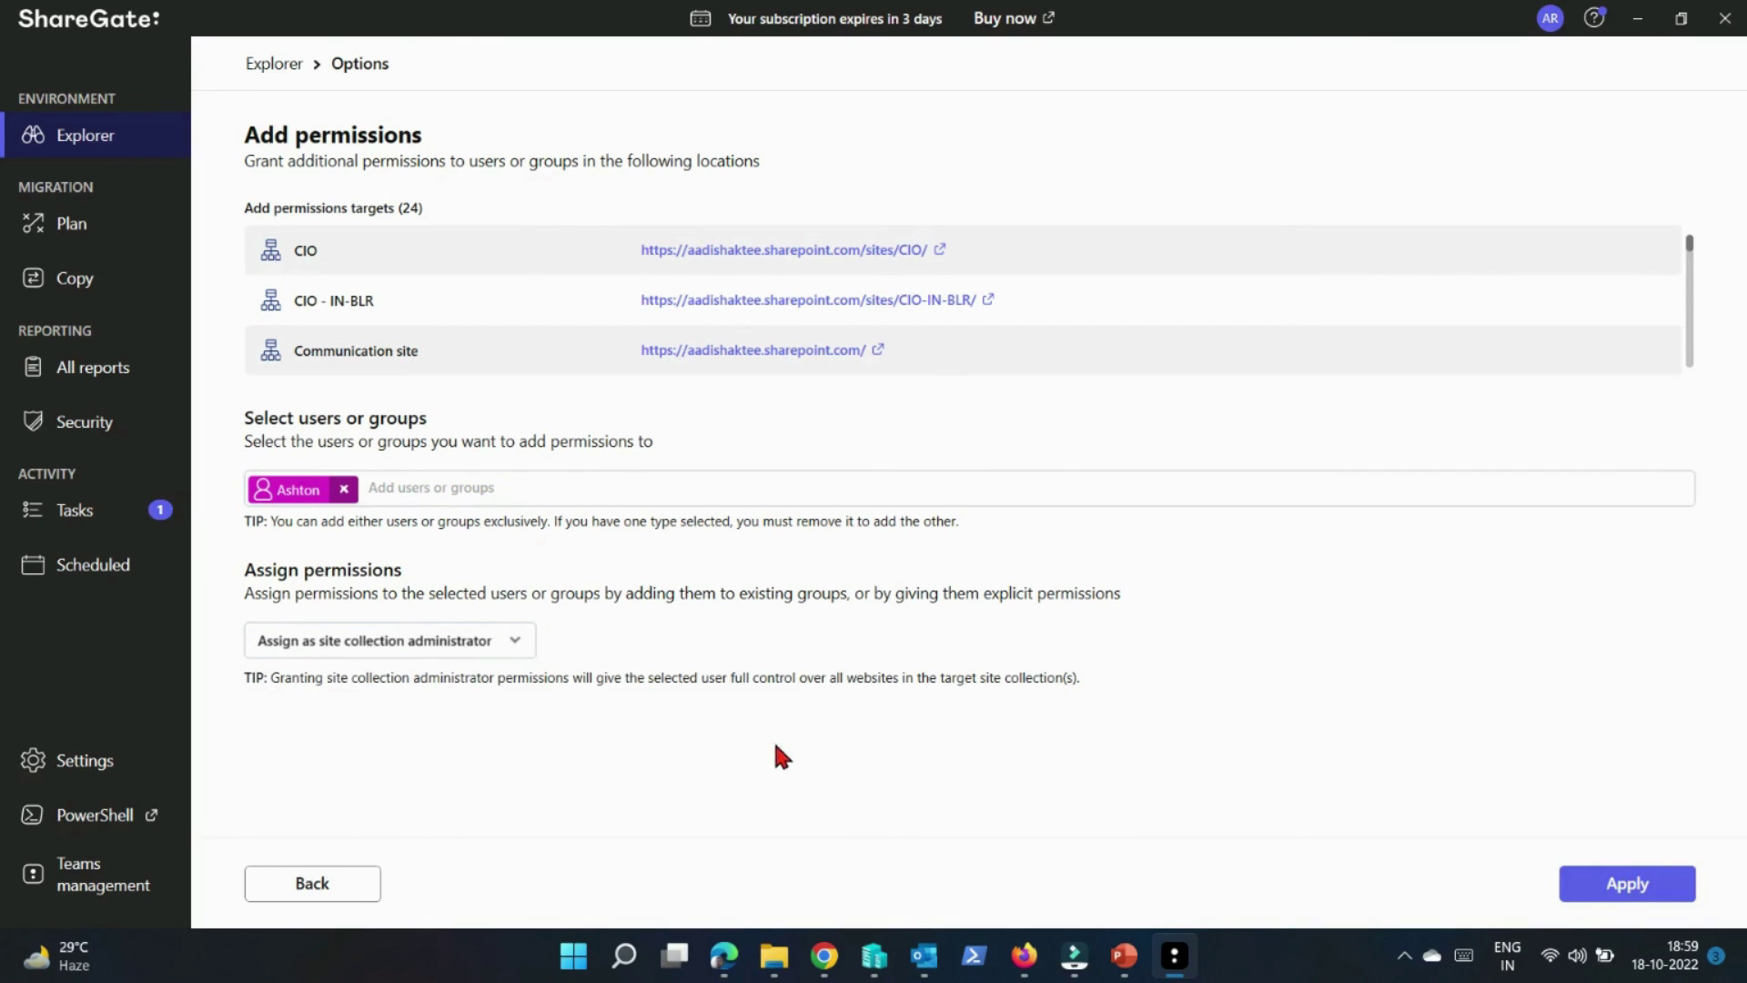
pyautogui.click(1620, 880)
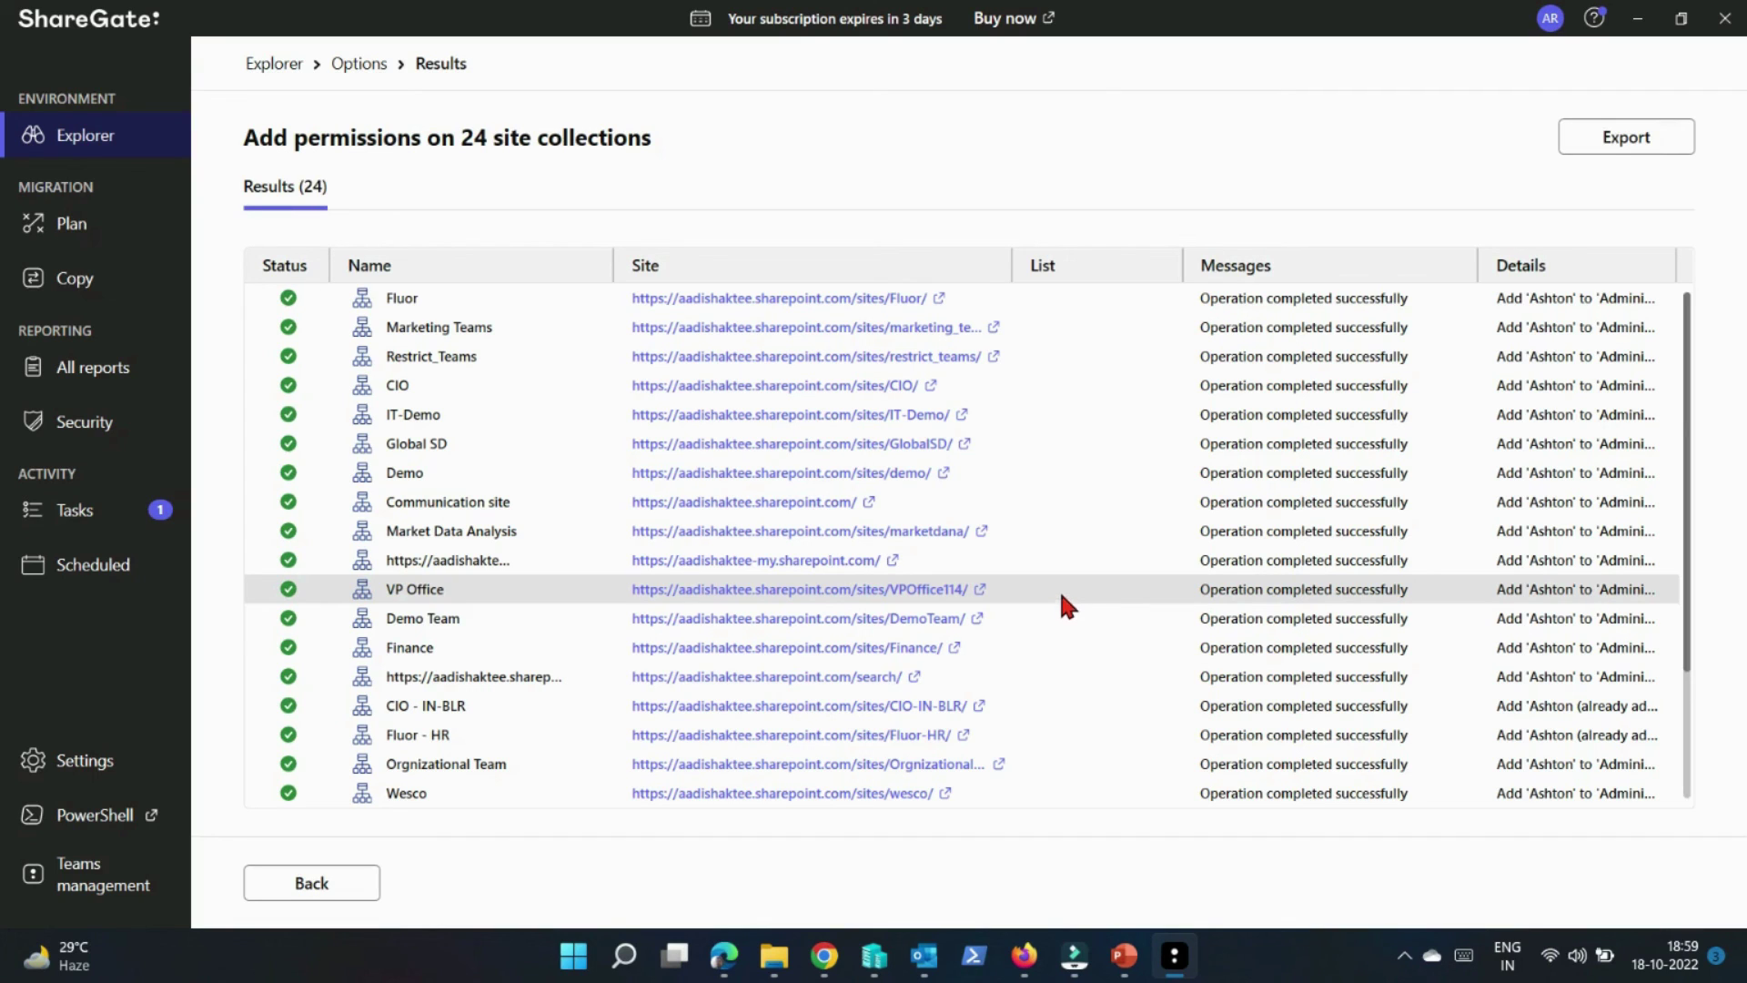
# Scroll through the 24 results, confirming each administrator addition succeeded.
pyautogui.scroll(-2, 1059, 588)
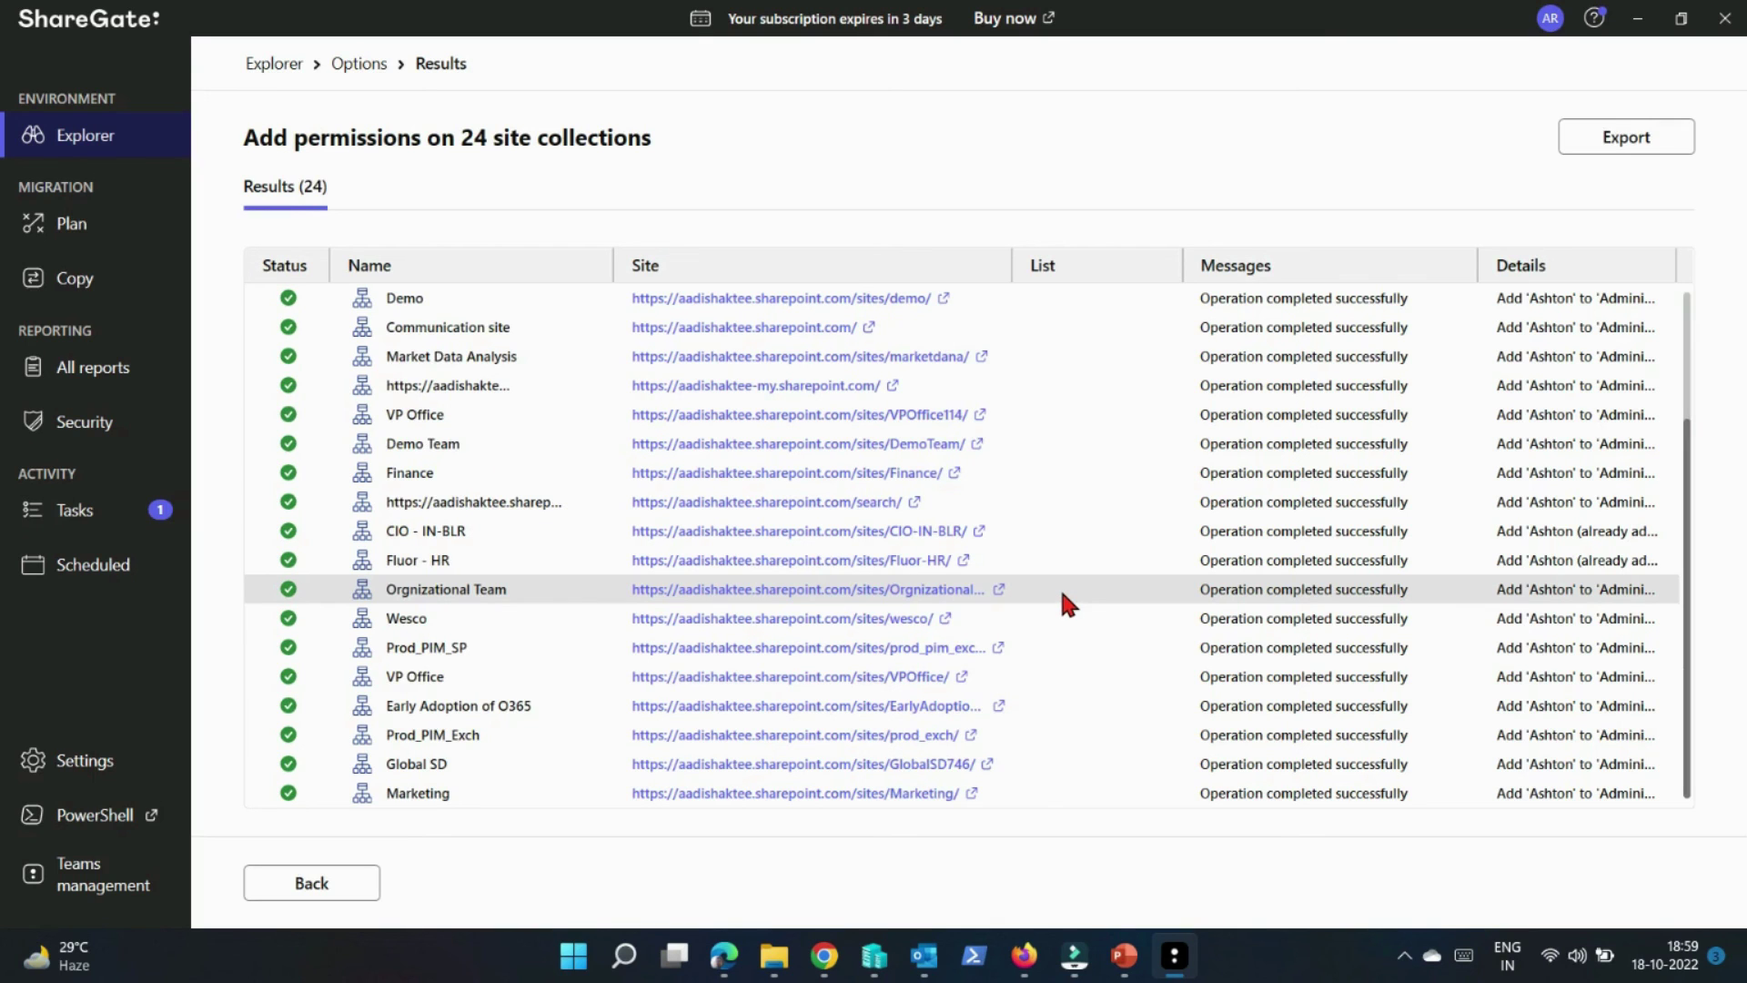
pyautogui.scroll(2, 1062, 593)
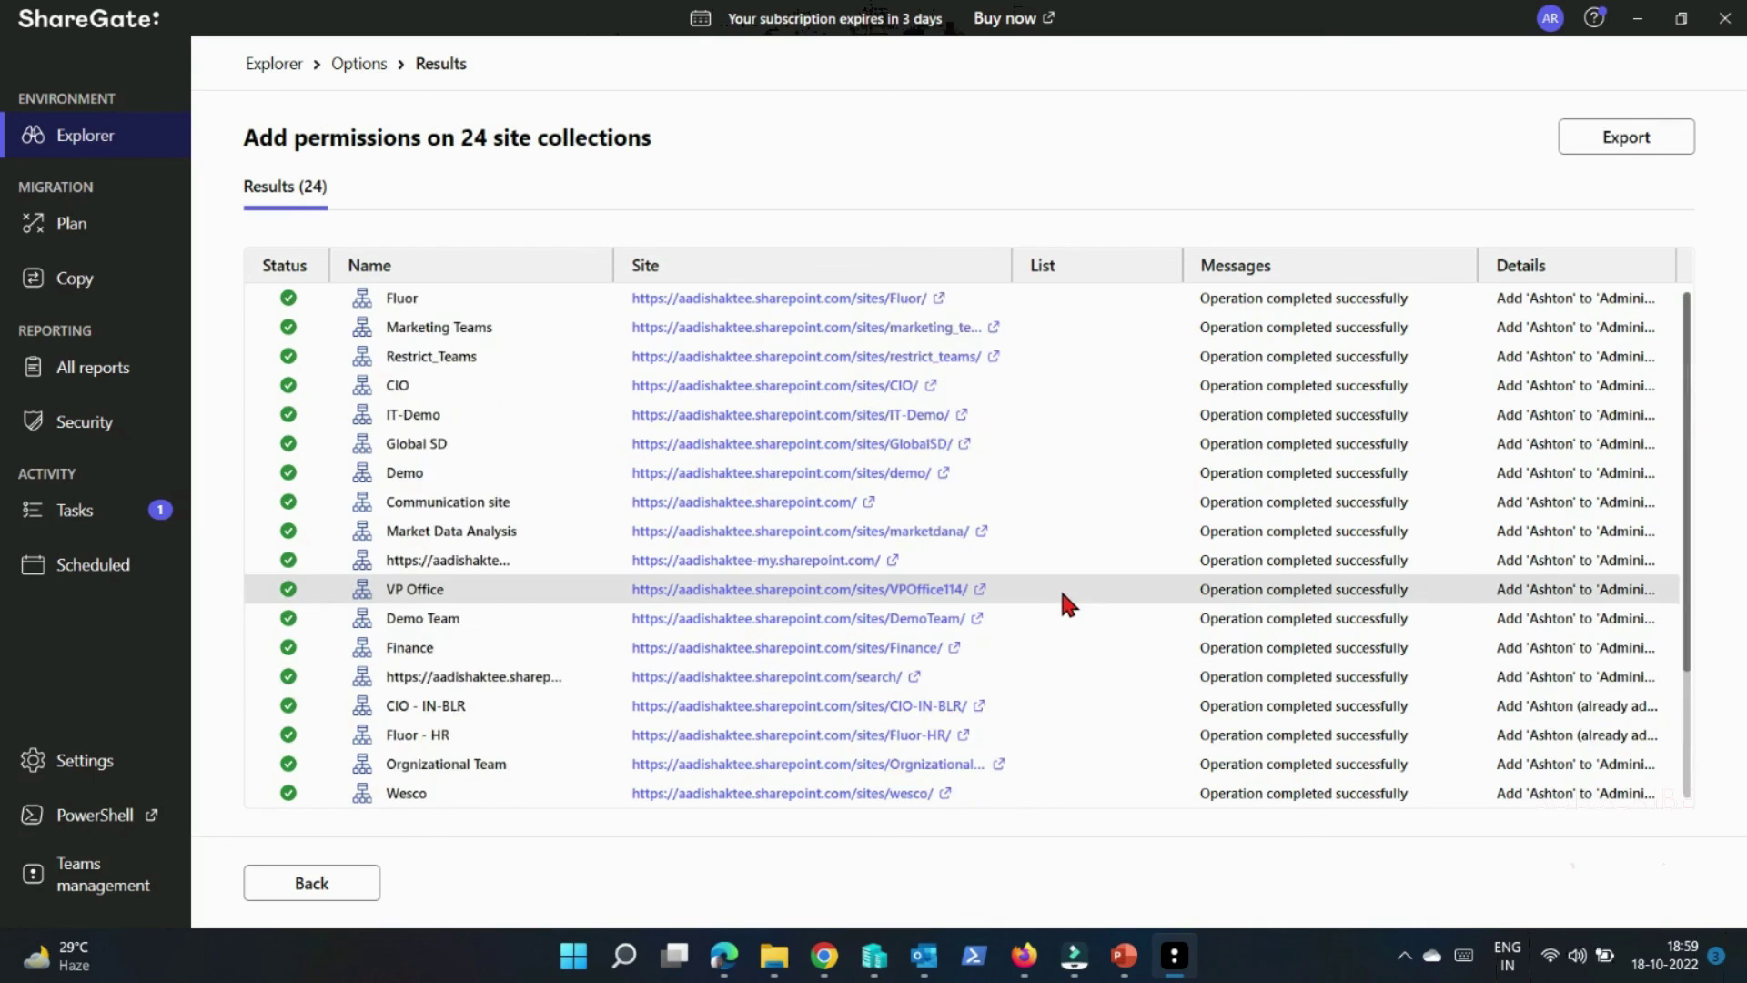